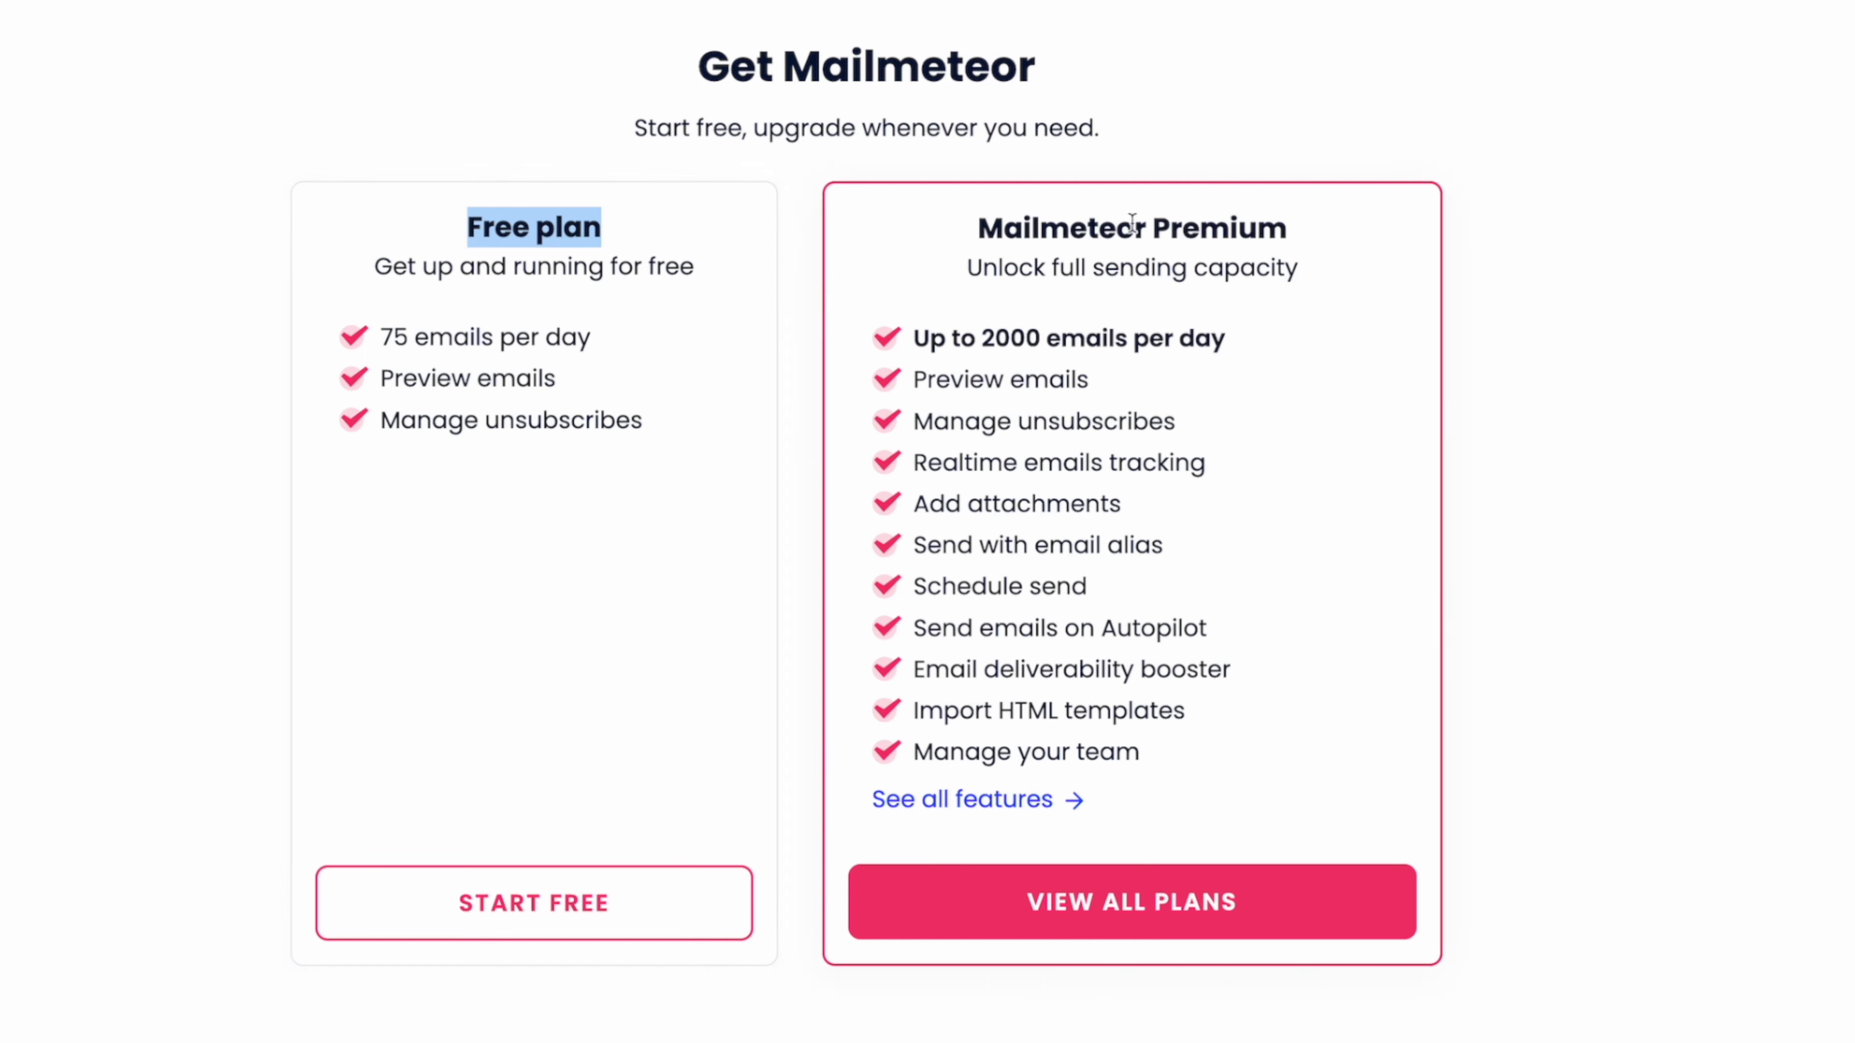
Step: Highlight the Mailmeteor Premium plan name and its full sending-capacity promise on the pricing page
{"action": "left_click_drag", "start_coordinate": [1200, 228], "coordinate": [1487, 240]}
{"action": "left_click_drag", "start_coordinate": [966, 271], "coordinate": [1240, 303]}
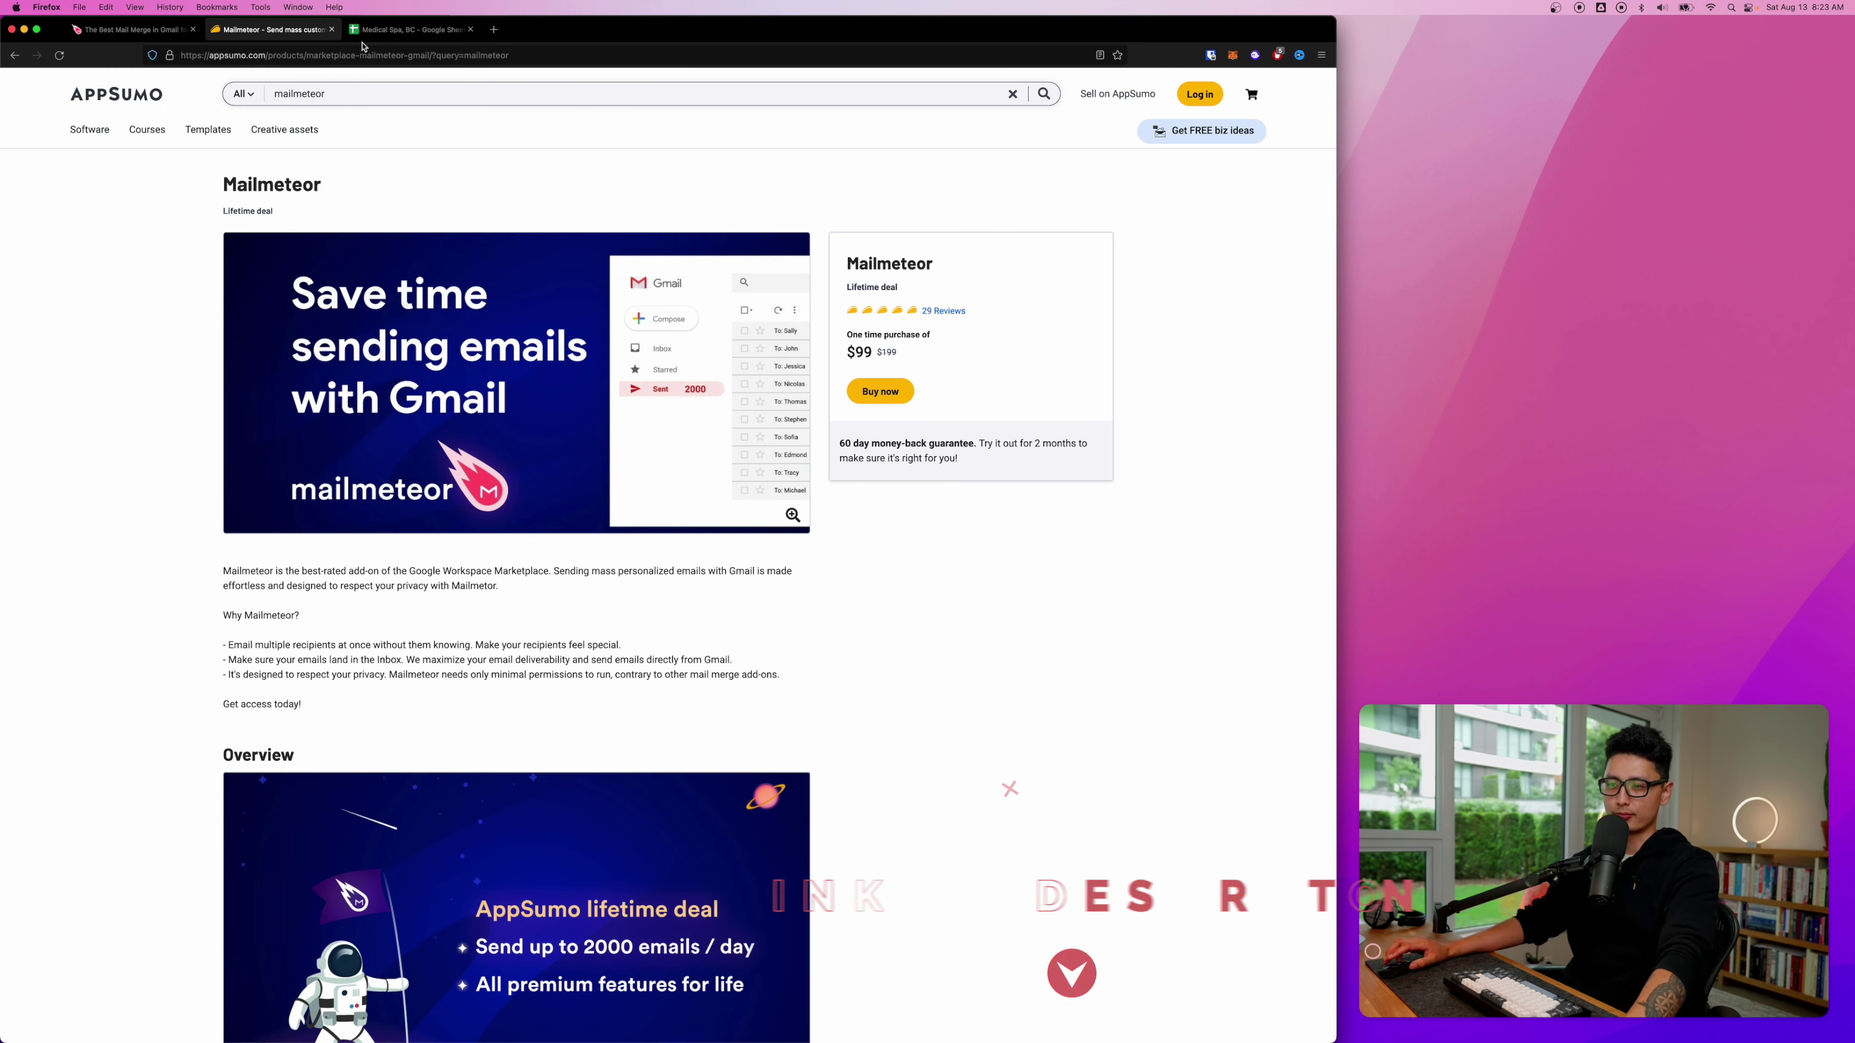
Step: Highlight the deal's $99 one-time price, PREMIUM plan, and 2000 and 500 emails-per-day limits
{"action": "scroll", "coordinate": [326, 399], "scroll_direction": "down", "scroll_amount": 15}
{"action": "double_click", "coordinate": [353, 415]}
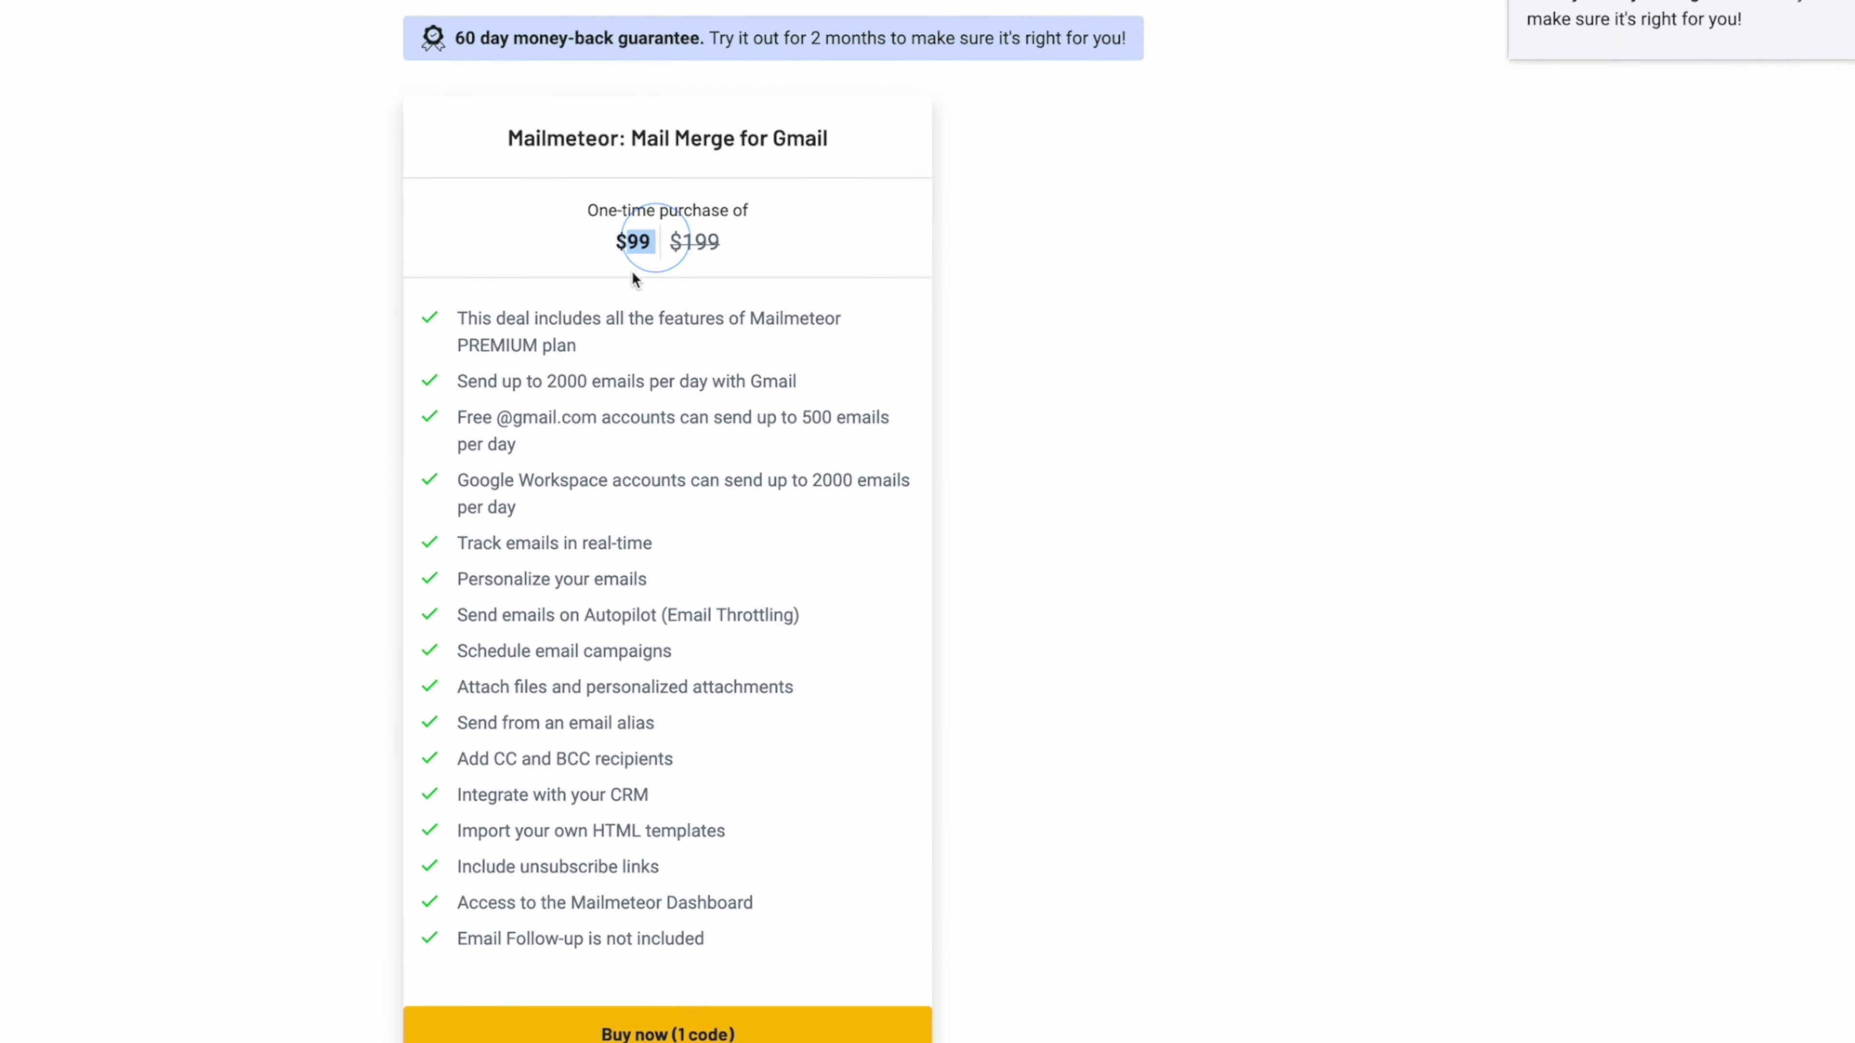
{"action": "left_click_drag", "start_coordinate": [513, 321], "coordinate": [627, 319]}
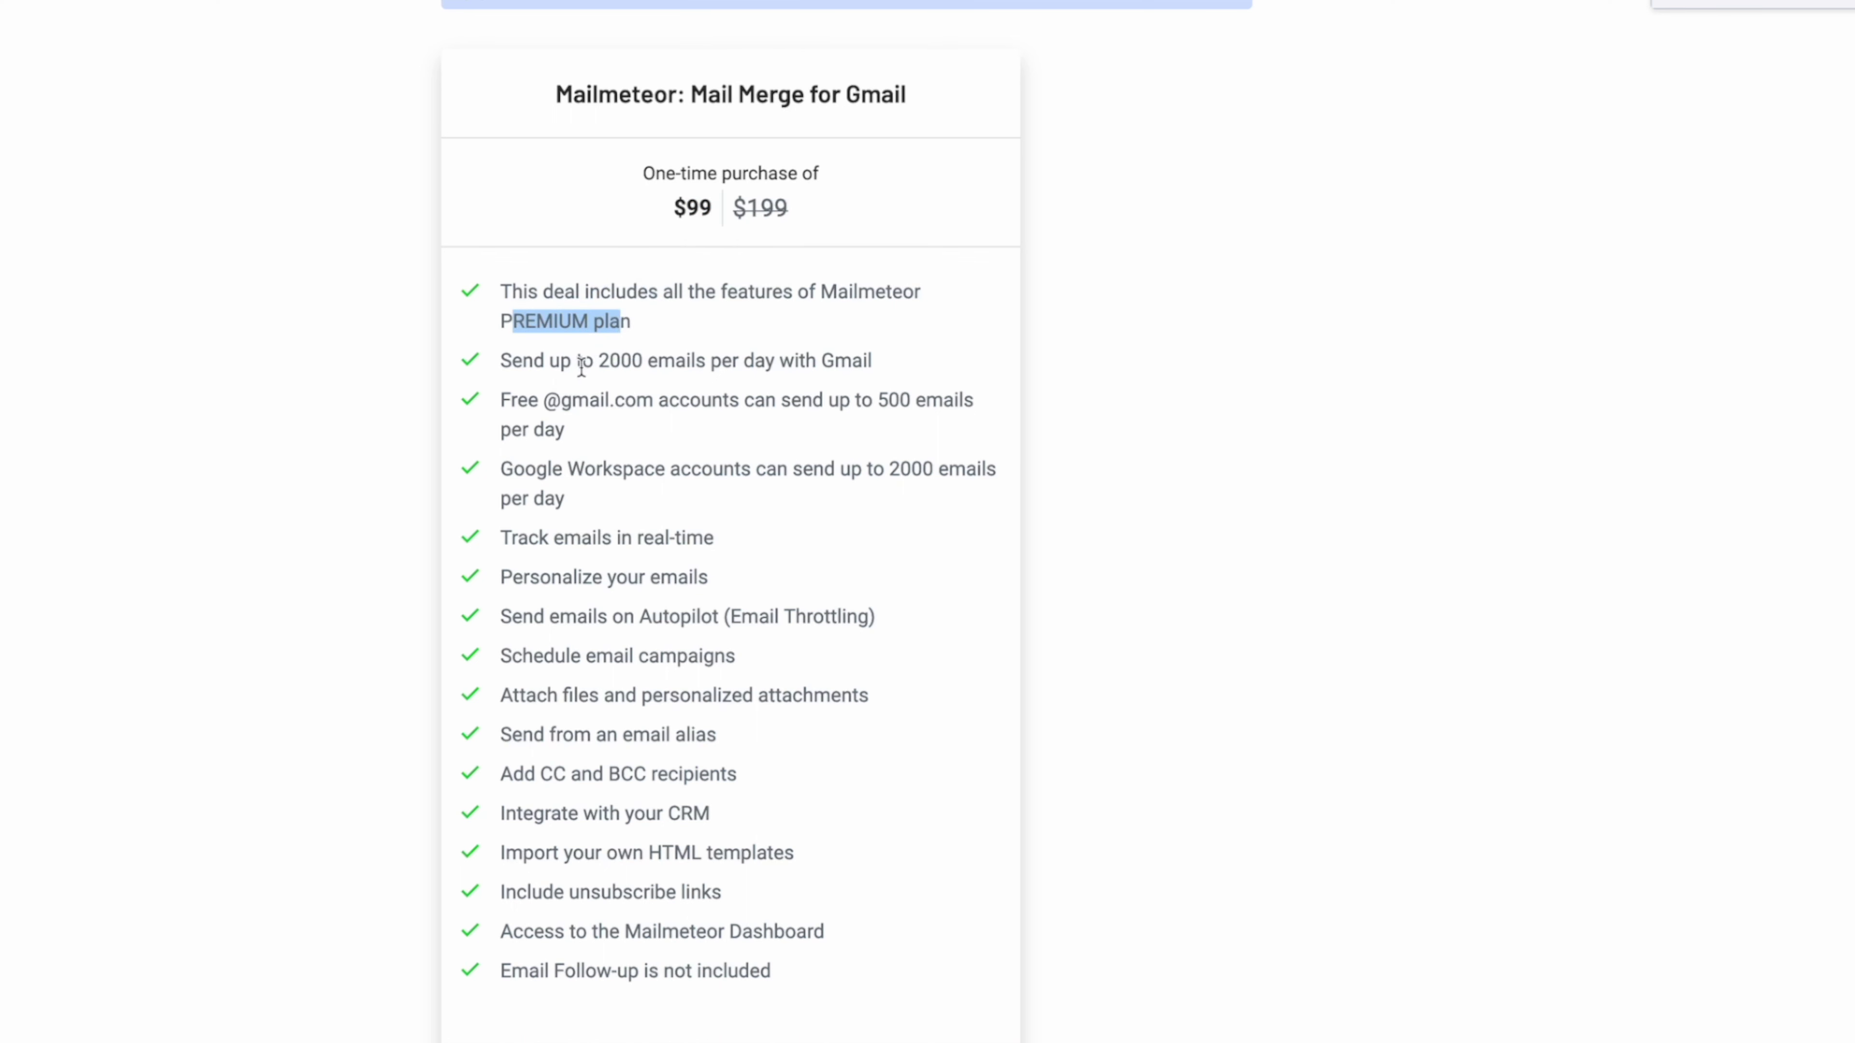
{"action": "left_click_drag", "start_coordinate": [581, 365], "coordinate": [791, 381]}
{"action": "left_click_drag", "start_coordinate": [516, 402], "coordinate": [609, 403]}
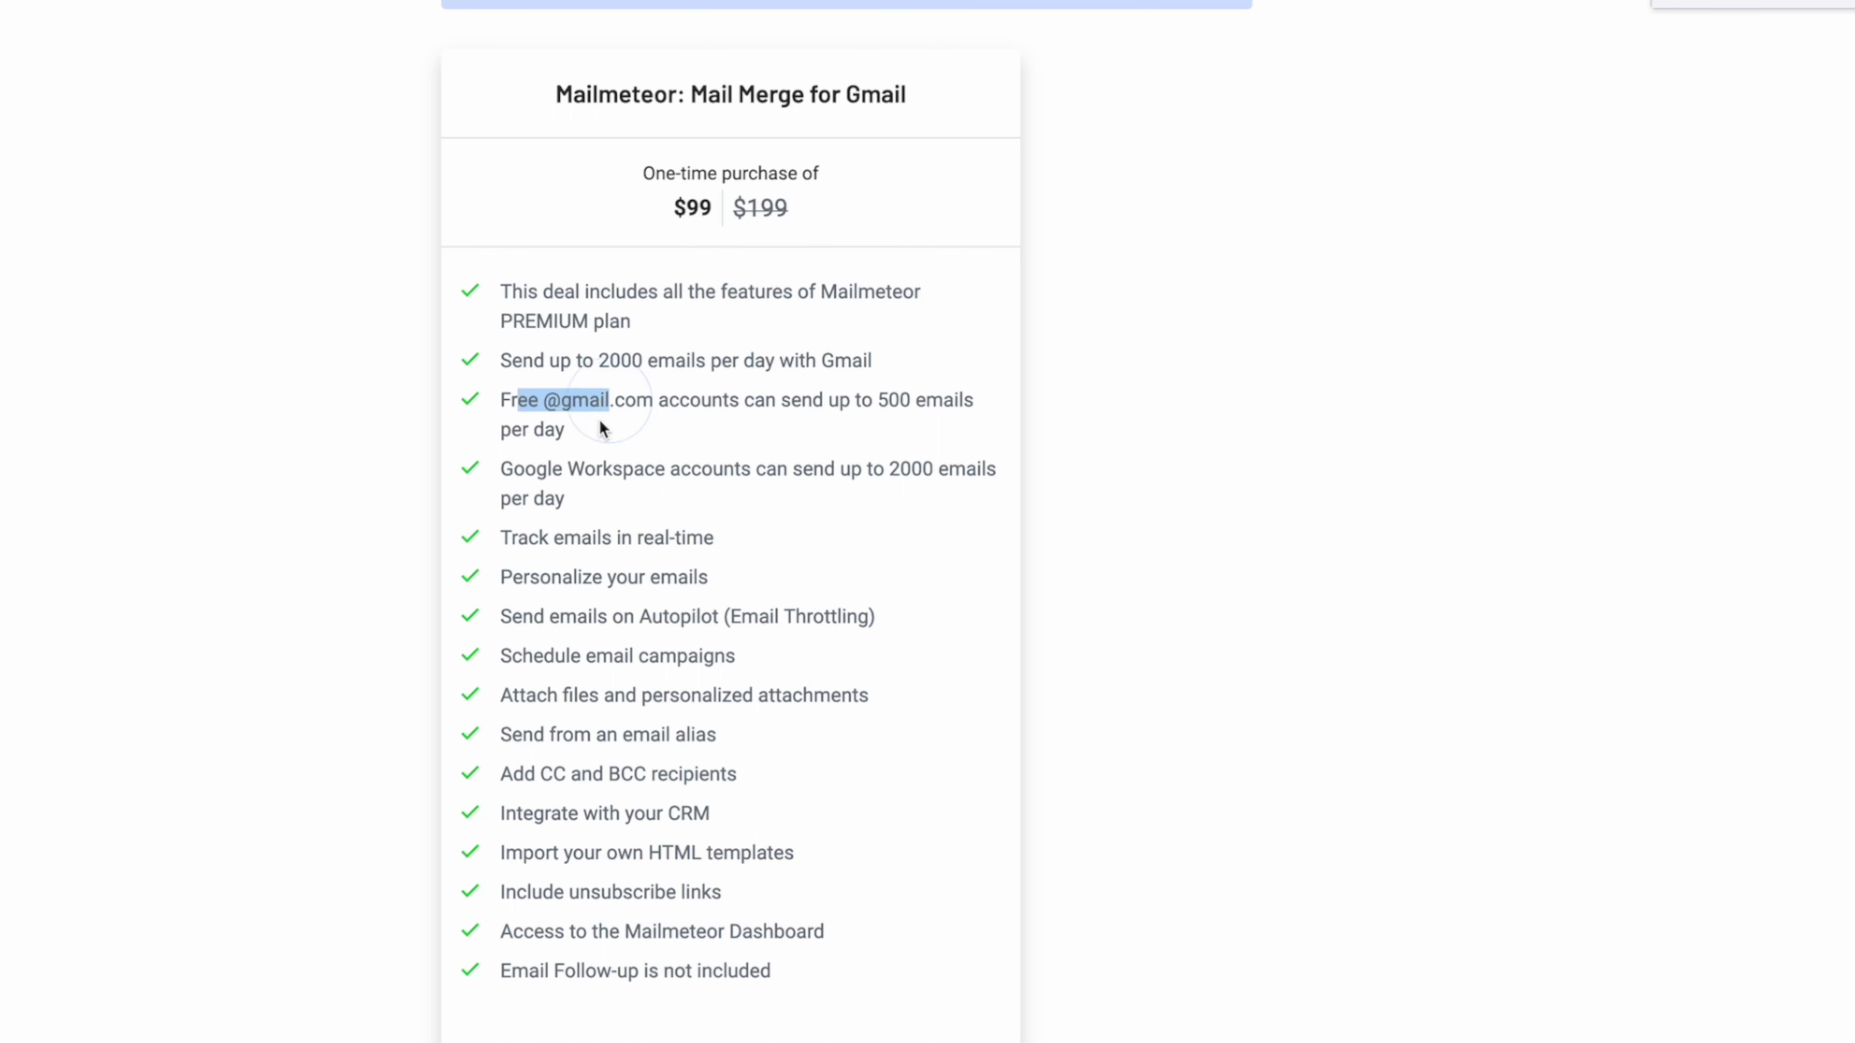
{"action": "left_click_drag", "start_coordinate": [877, 400], "coordinate": [988, 421]}
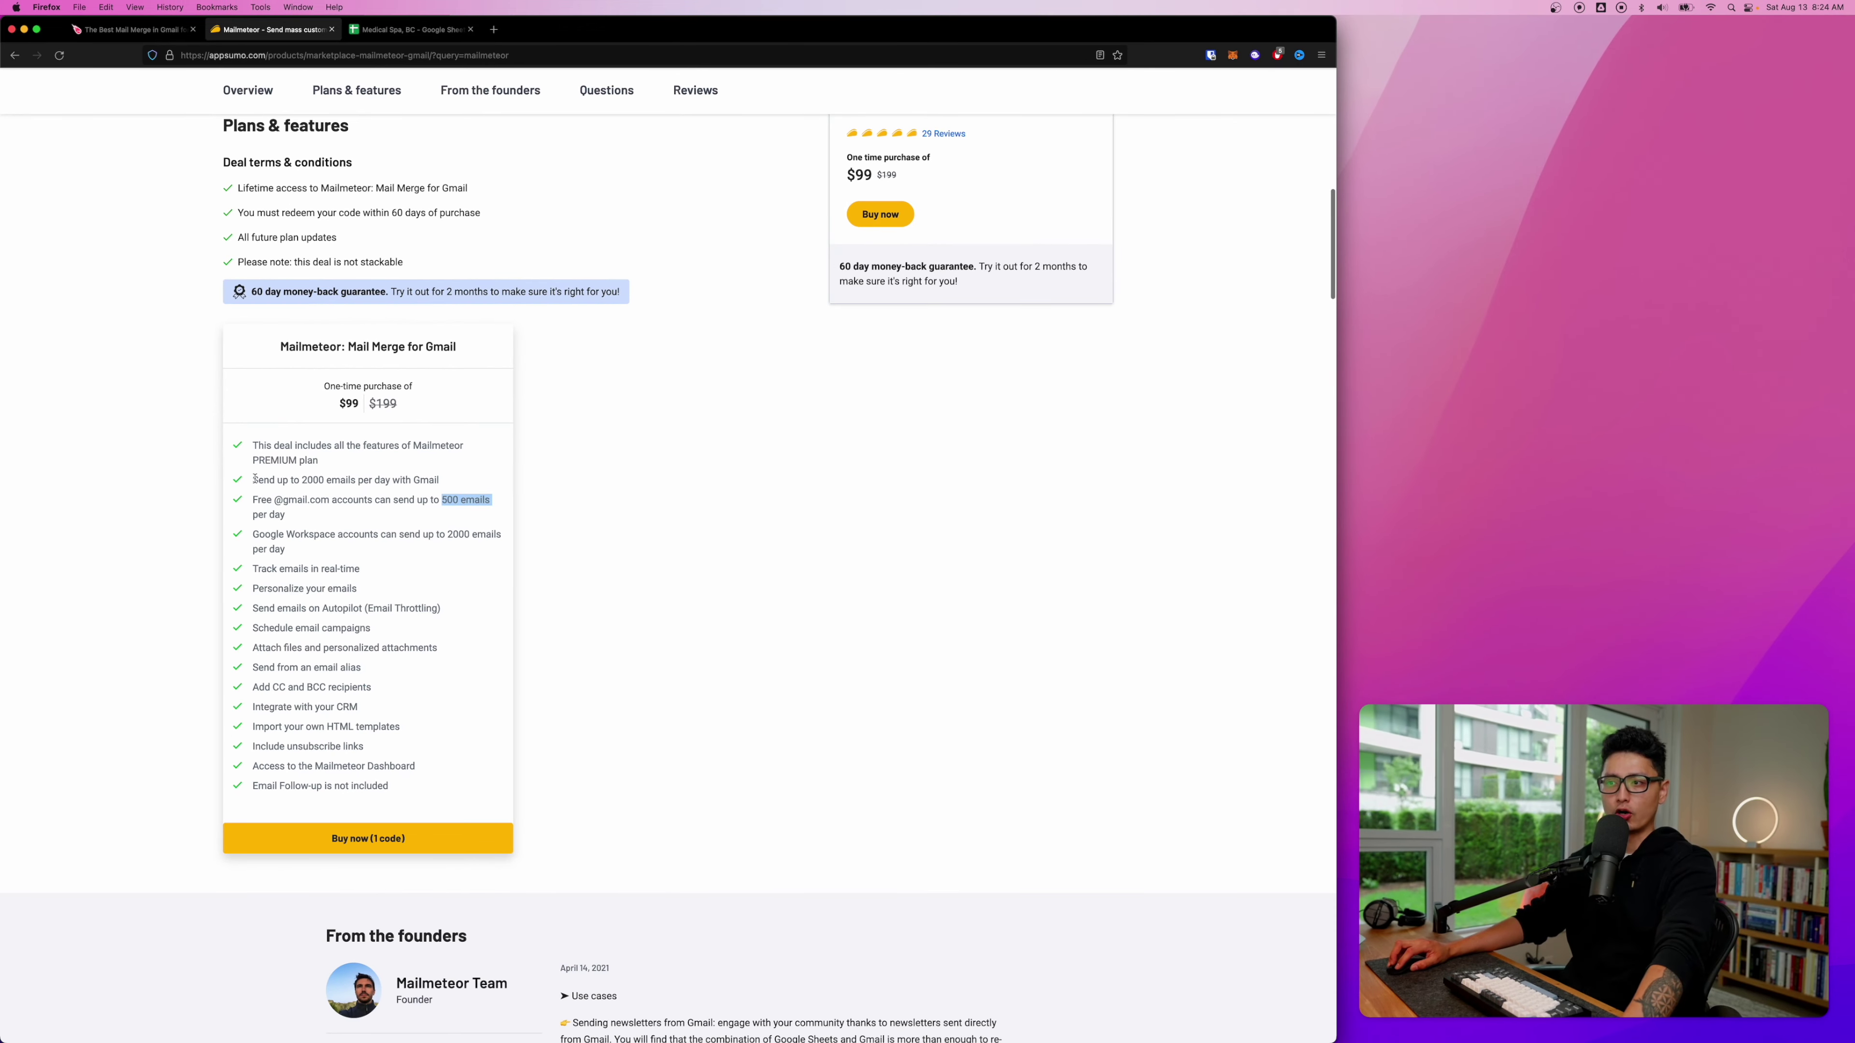
Step: Highlight the list of included features, then clear the selection
{"action": "left_click_drag", "start_coordinate": [276, 490], "coordinate": [460, 765]}
{"action": "left_click", "coordinate": [413, 707]}
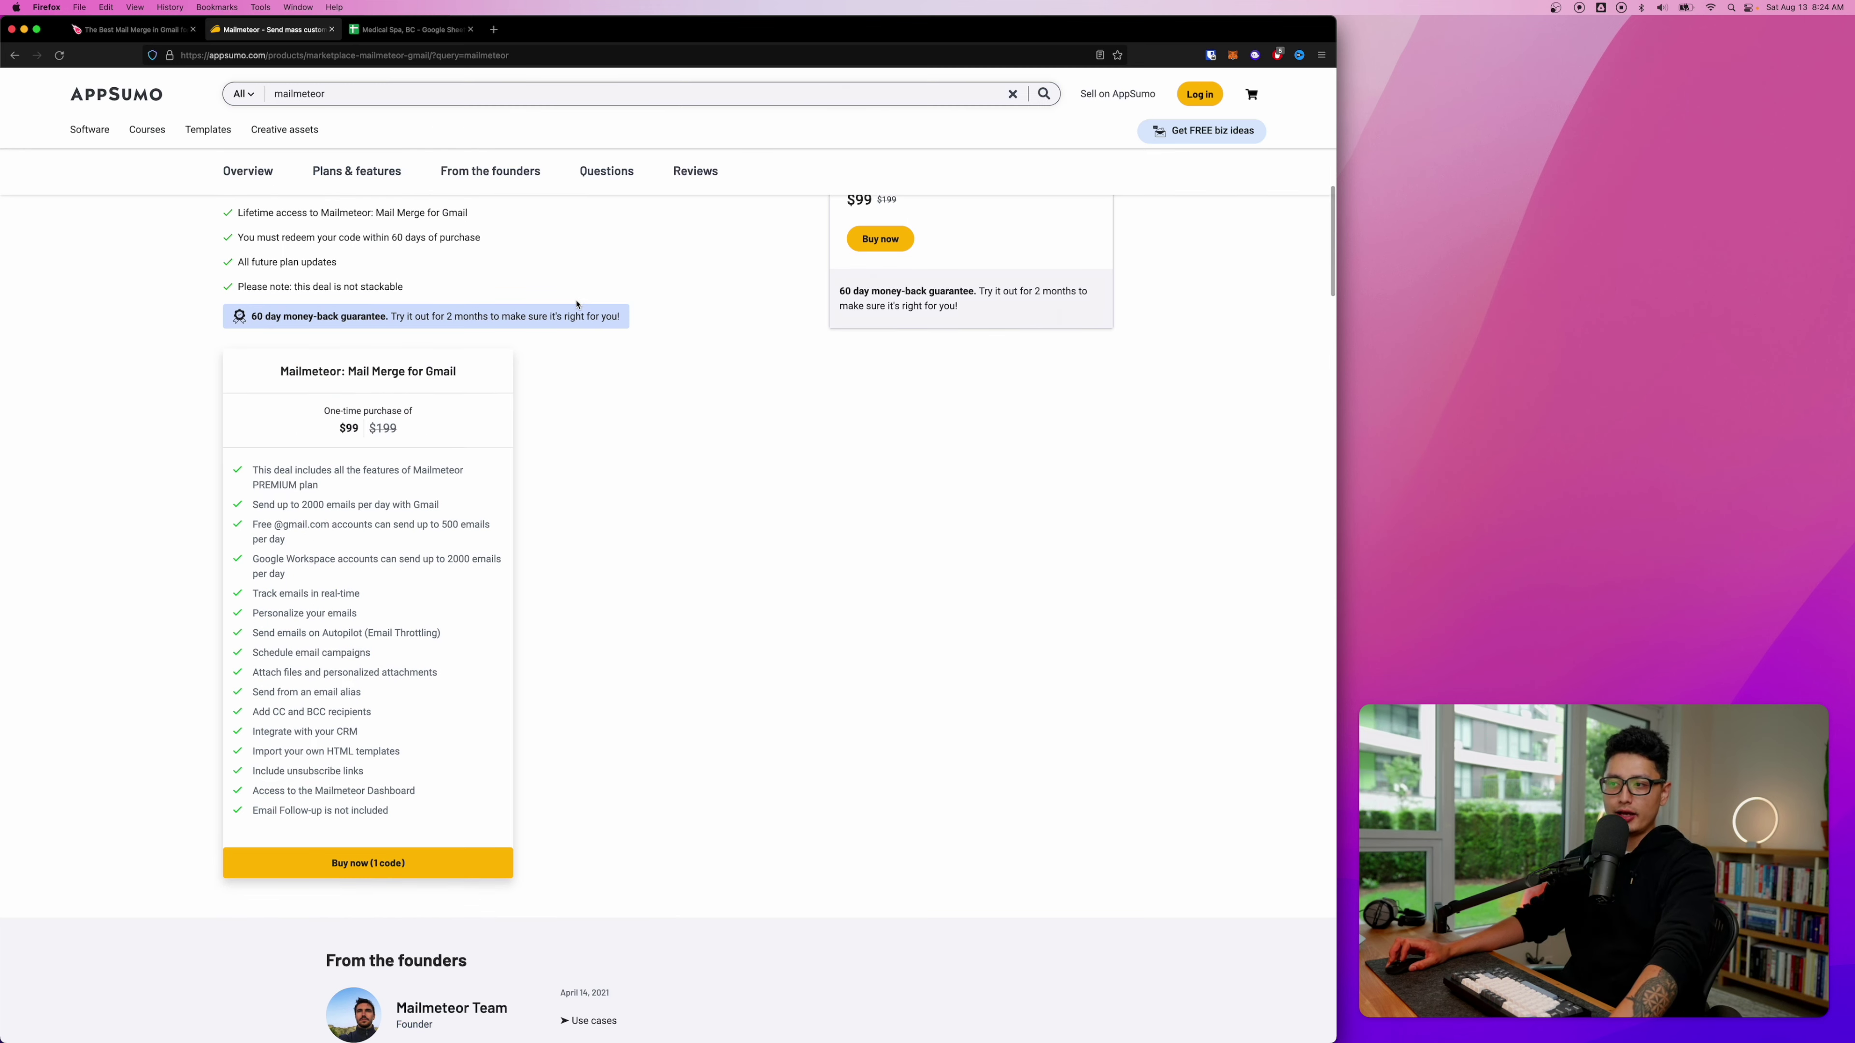
{"action": "scroll", "coordinate": [576, 306], "scroll_direction": "down", "scroll_amount": 3}
Step: Highlight the newsletter, cold emailing, product launch and link building use cases in the founders' post
{"action": "scroll", "coordinate": [576, 306], "scroll_direction": "down", "scroll_amount": 10}
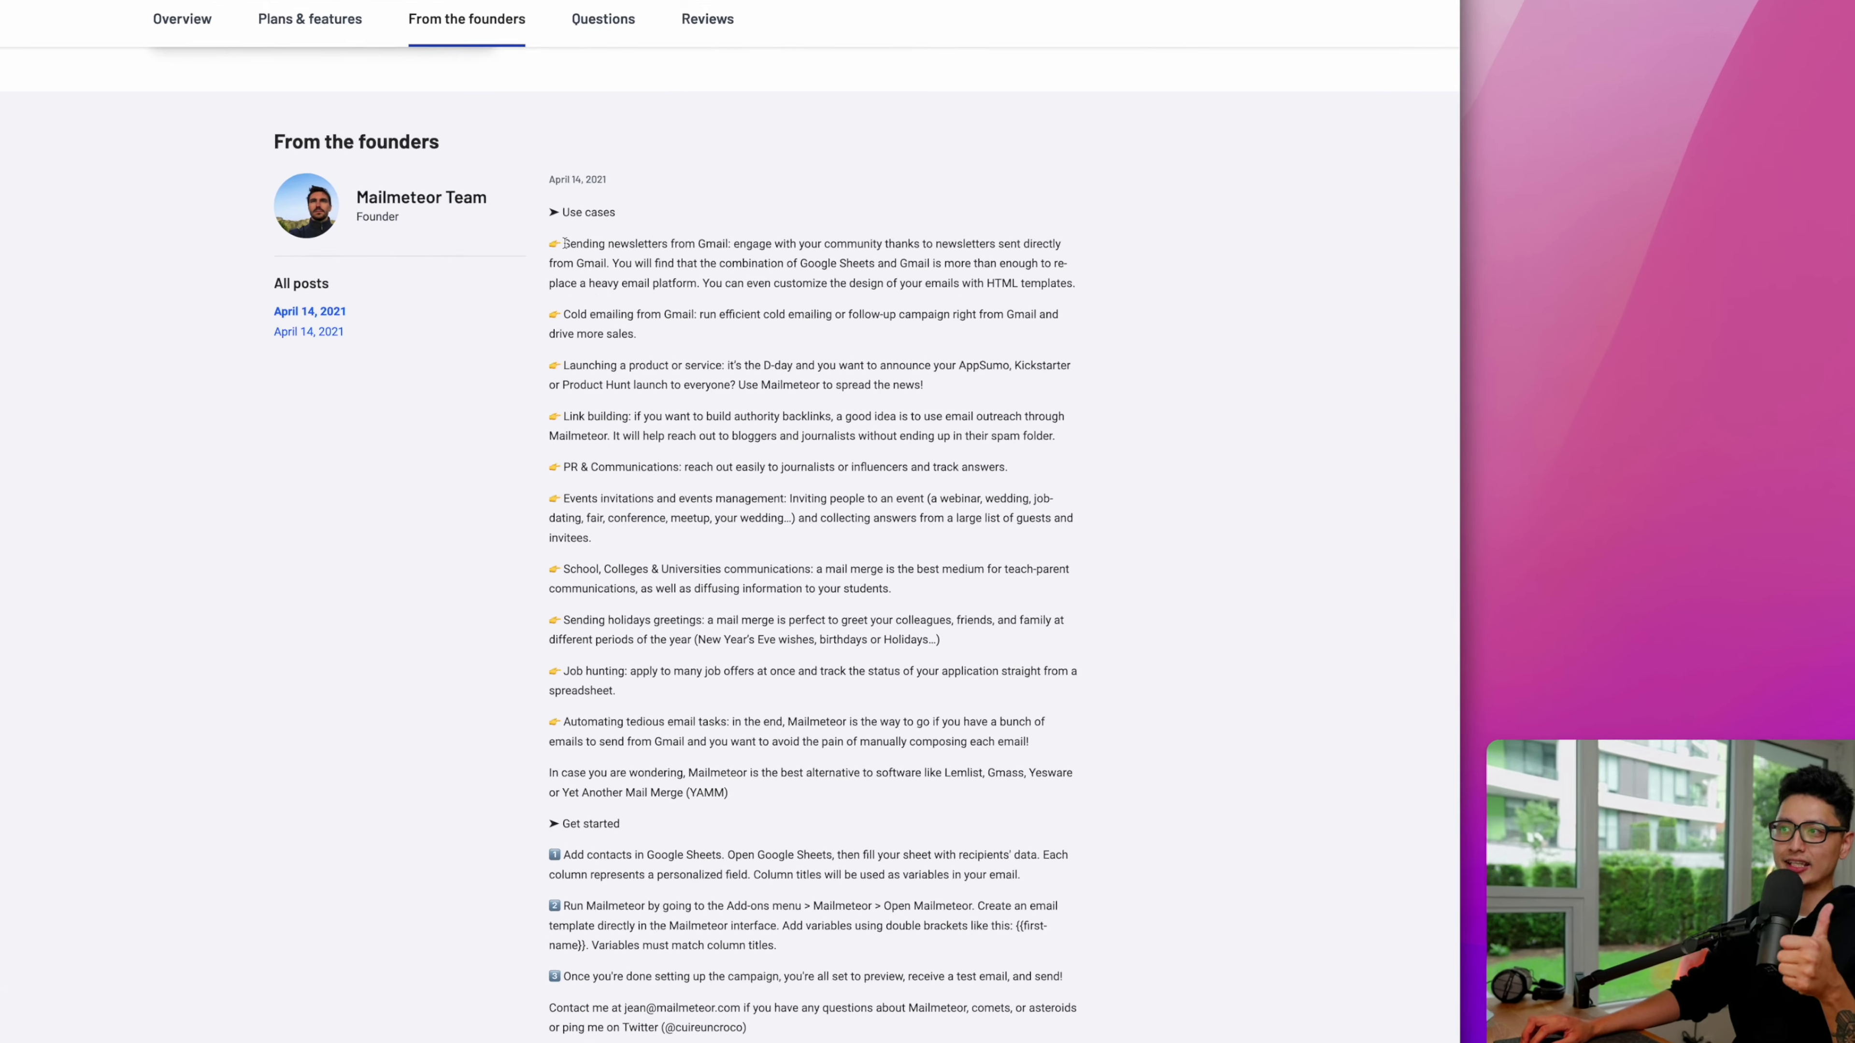
{"action": "left_click_drag", "start_coordinate": [574, 284], "coordinate": [726, 280]}
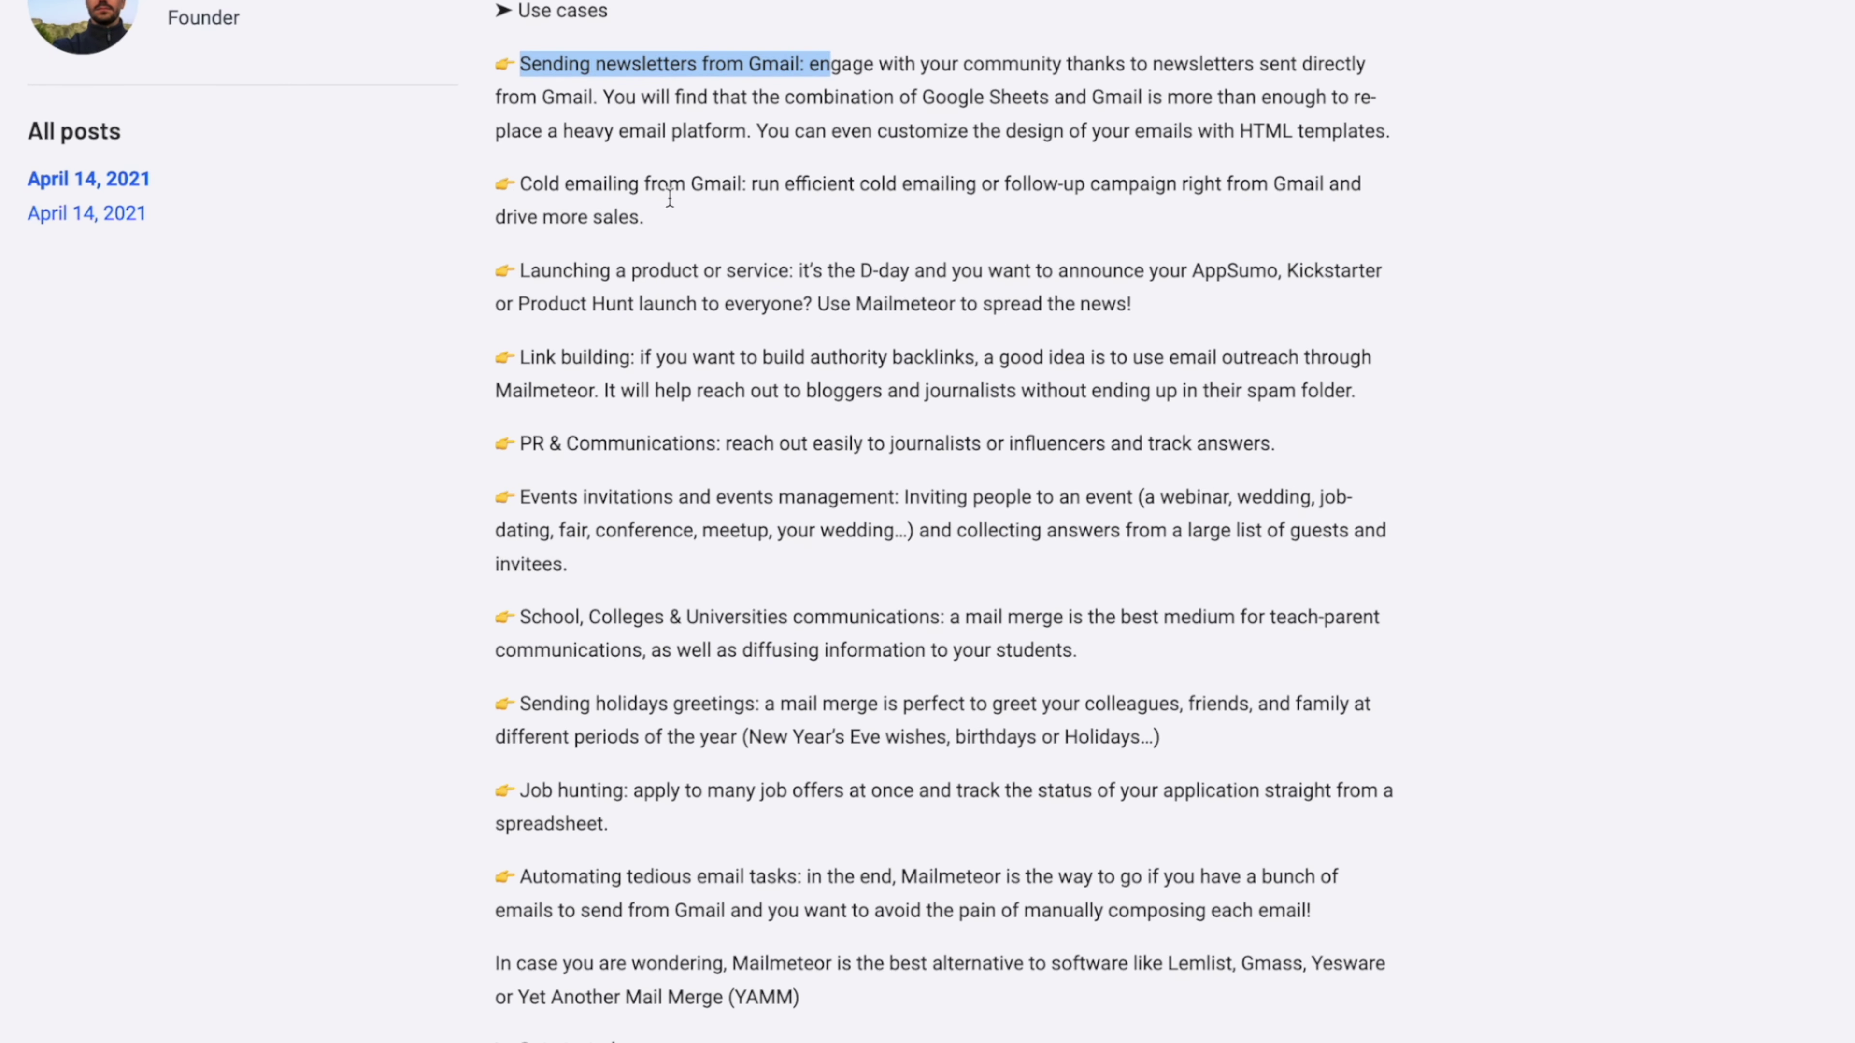
{"action": "left_click_drag", "start_coordinate": [519, 183], "coordinate": [734, 183]}
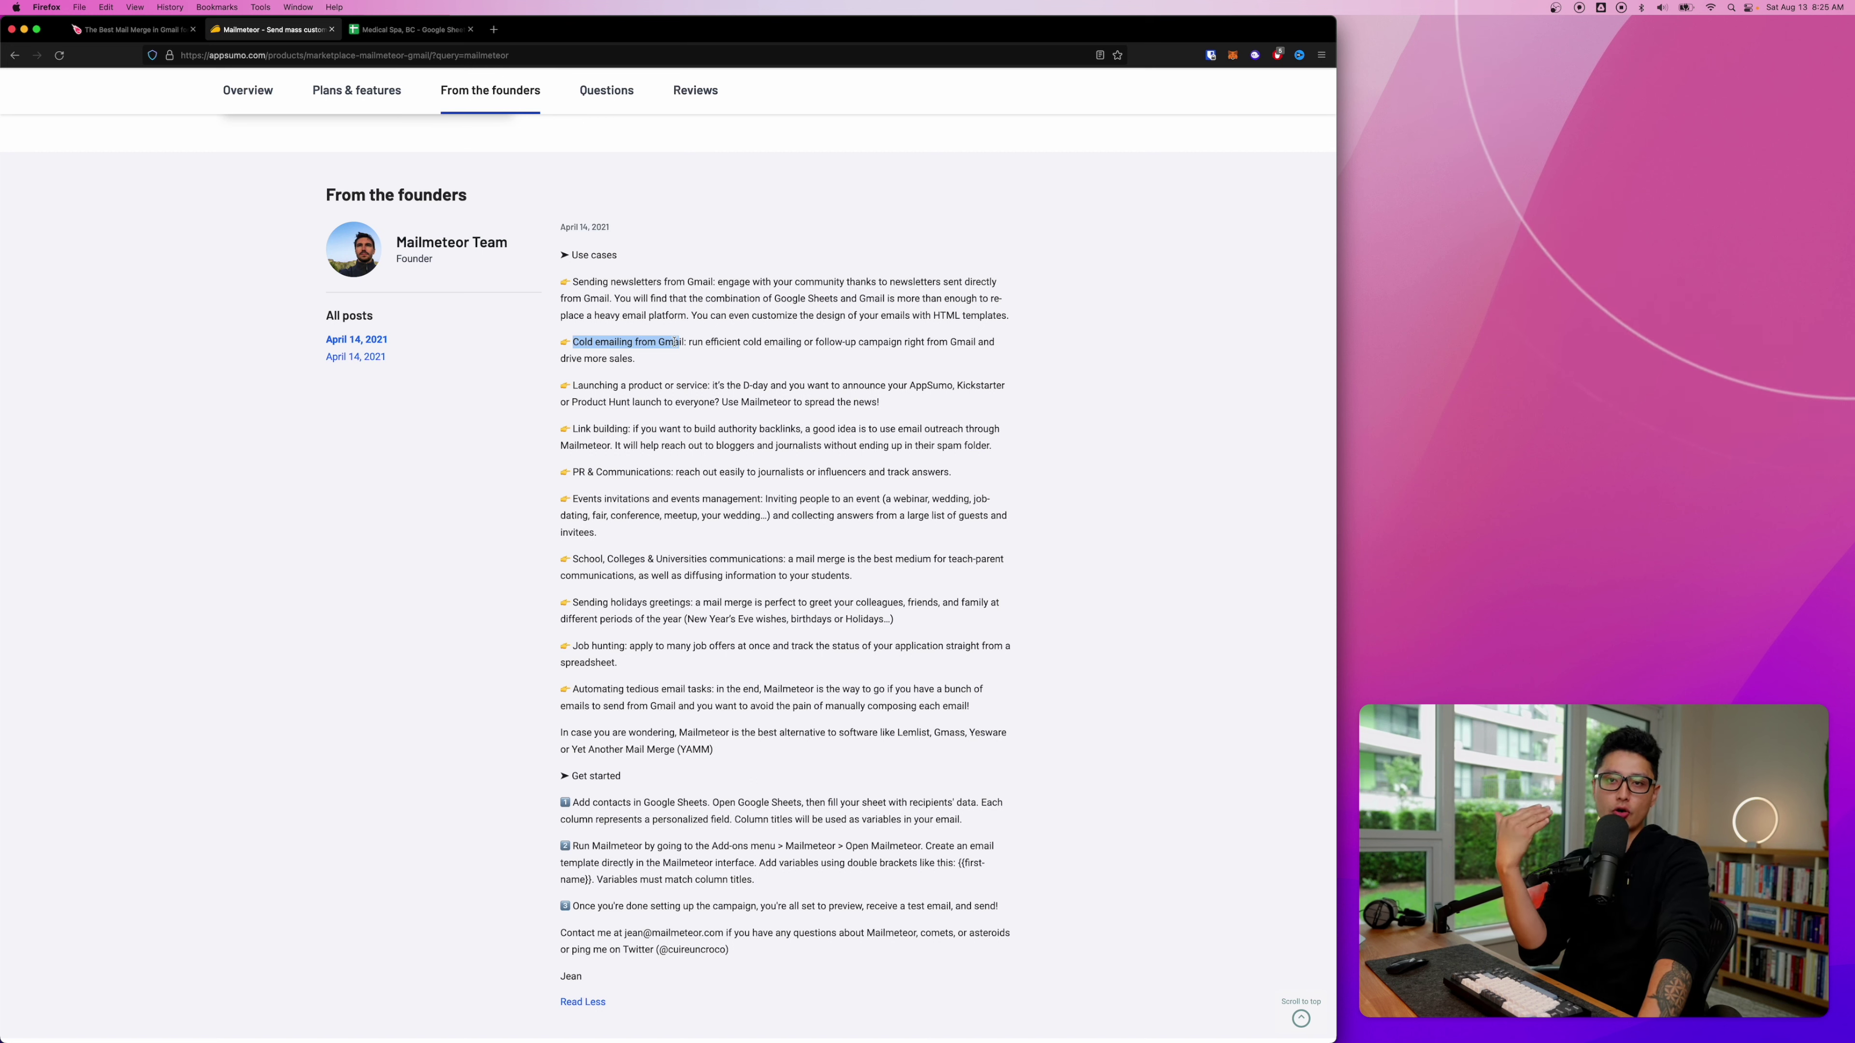
{"action": "left_click_drag", "start_coordinate": [561, 385], "coordinate": [768, 386]}
{"action": "left_click_drag", "start_coordinate": [561, 429], "coordinate": [681, 432]}
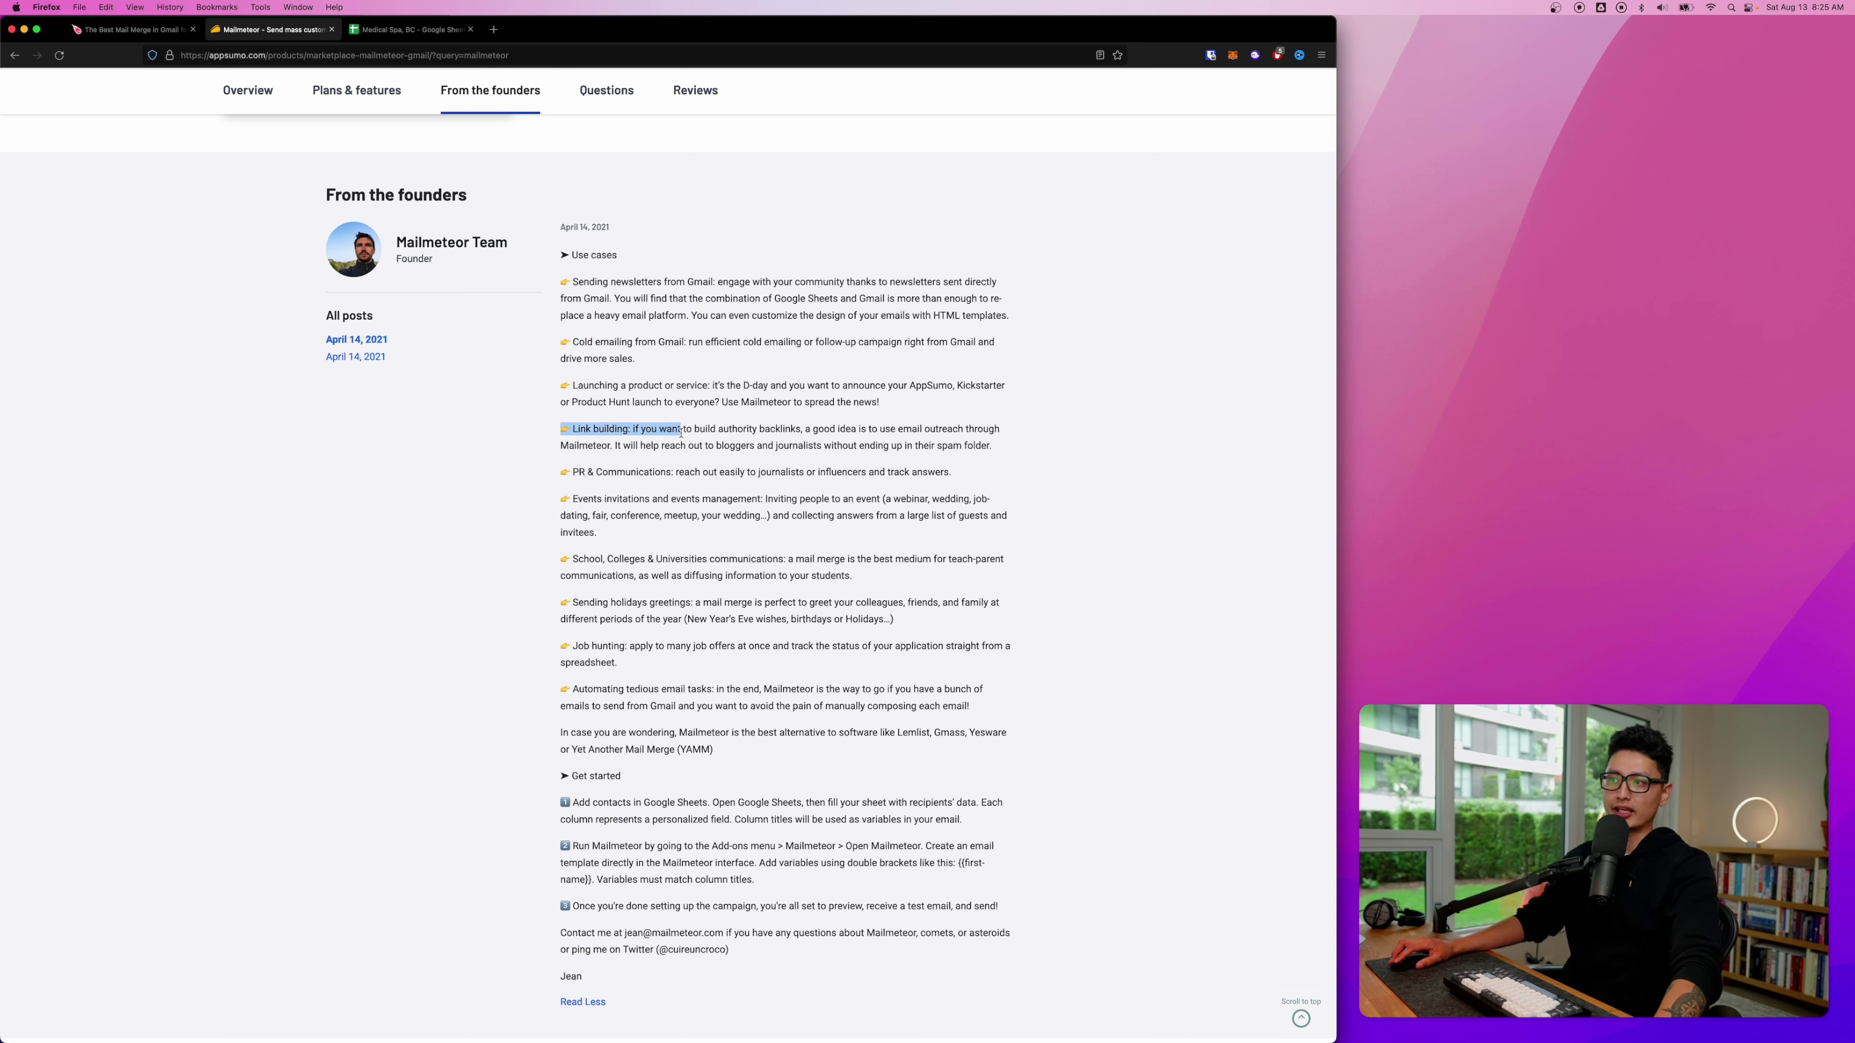
{"action": "left_click_drag", "start_coordinate": [561, 254], "coordinate": [693, 473]}
{"action": "left_click", "coordinate": [693, 474]}
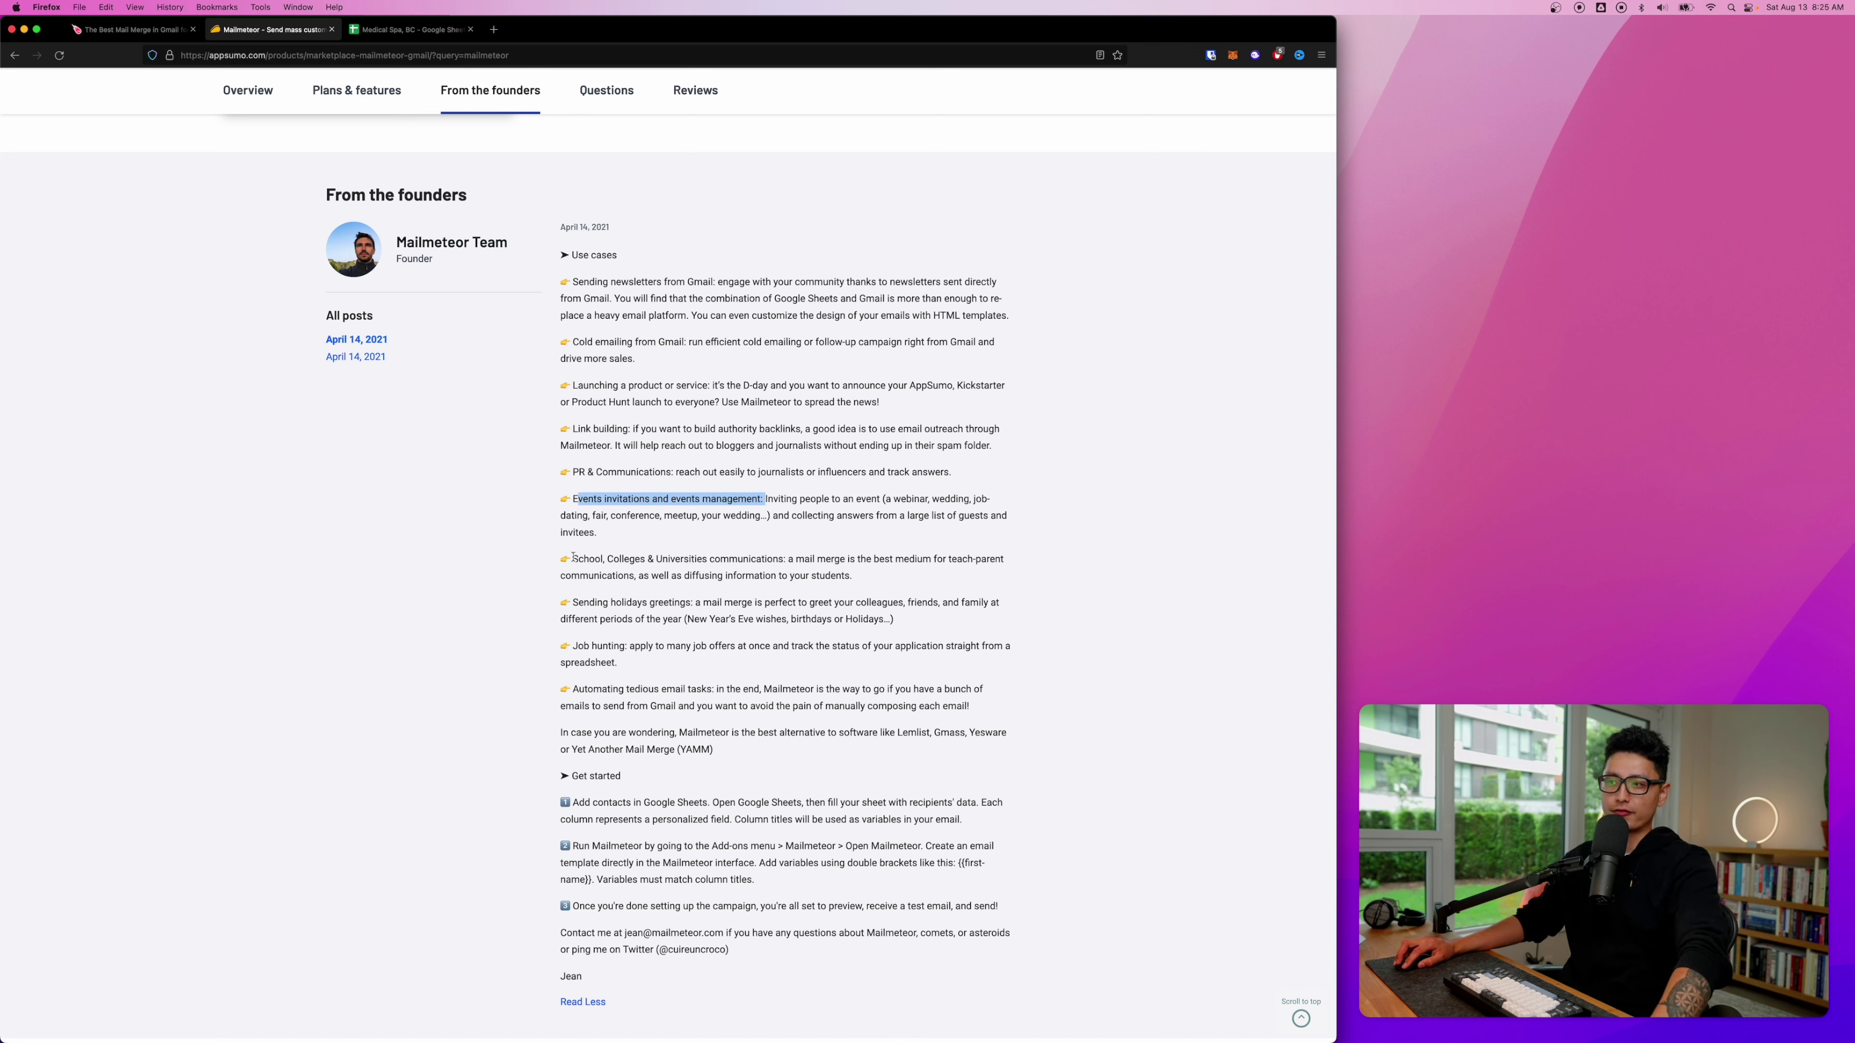
Step: Highlight the Schools, Colleges & Universities and Job hunting use cases, then scroll further down
{"action": "left_click_drag", "start_coordinate": [574, 558], "coordinate": [621, 559]}
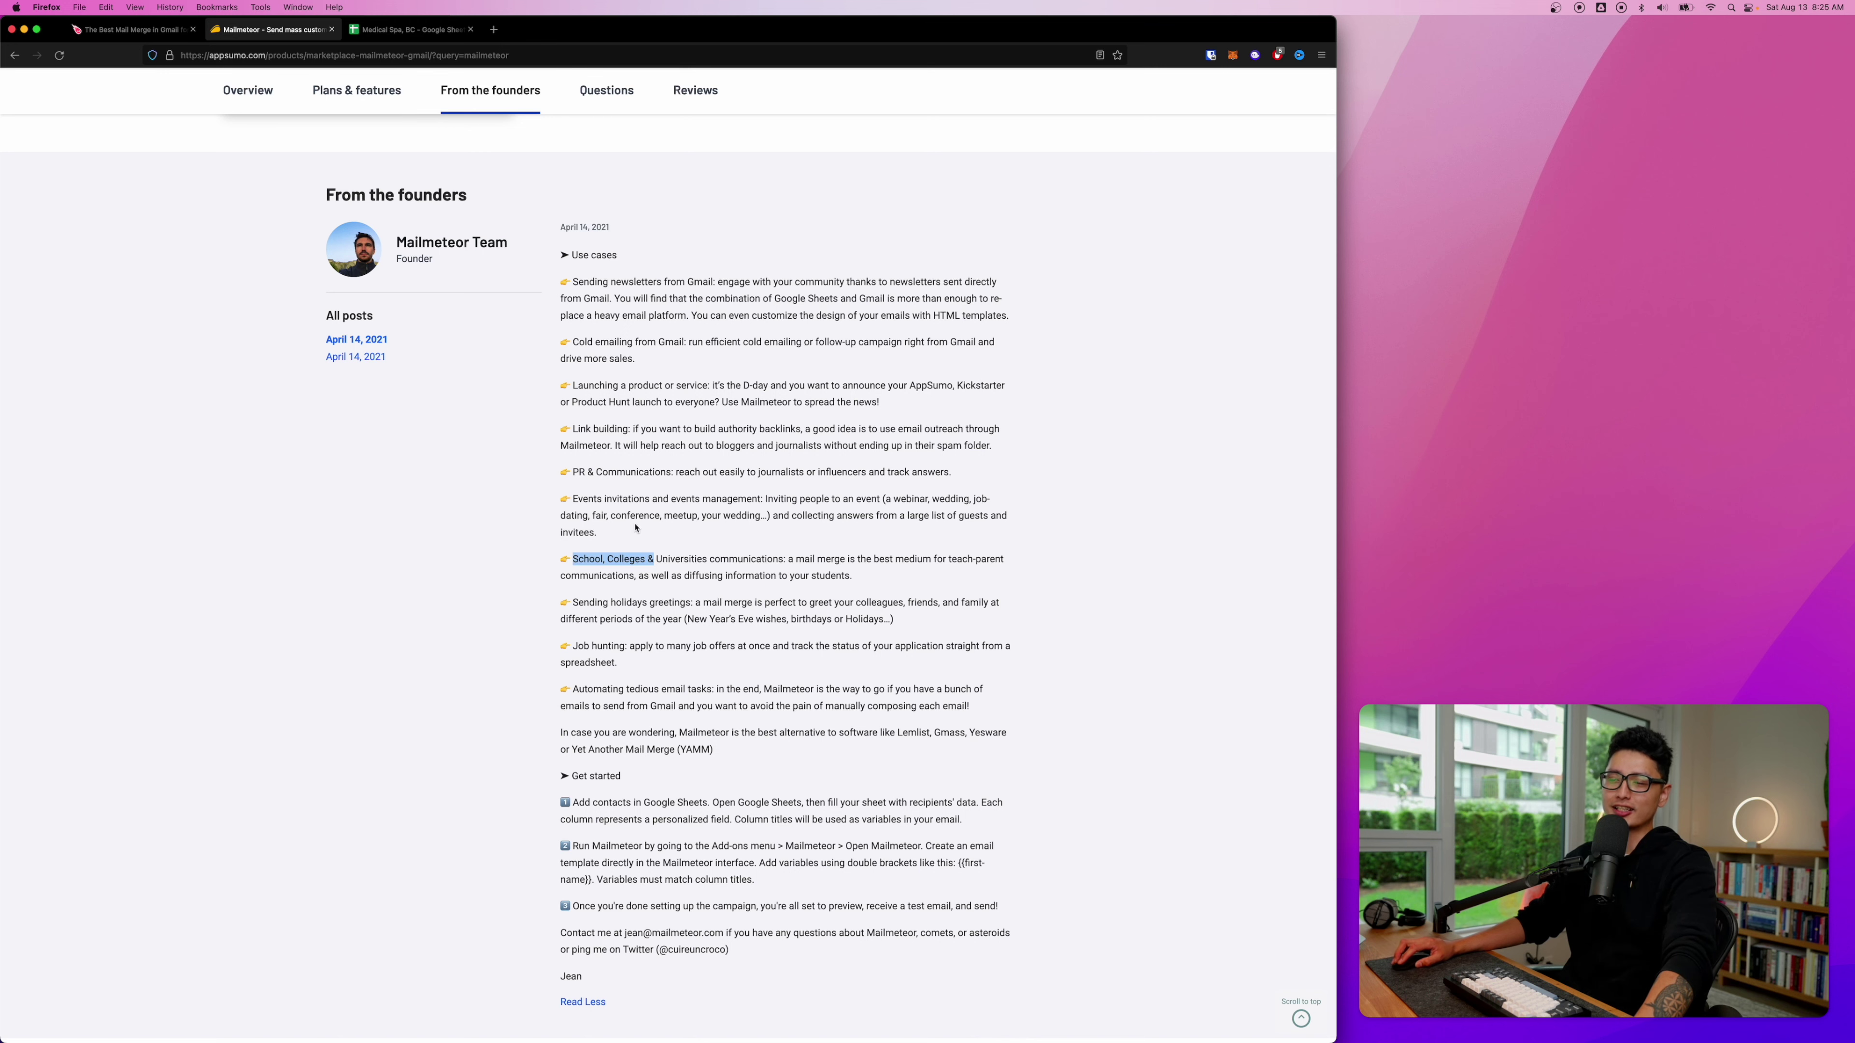
{"action": "scroll", "coordinate": [860, 619], "scroll_direction": "down", "scroll_amount": 2}
{"action": "left_click_drag", "start_coordinate": [647, 529], "coordinate": [576, 526]}
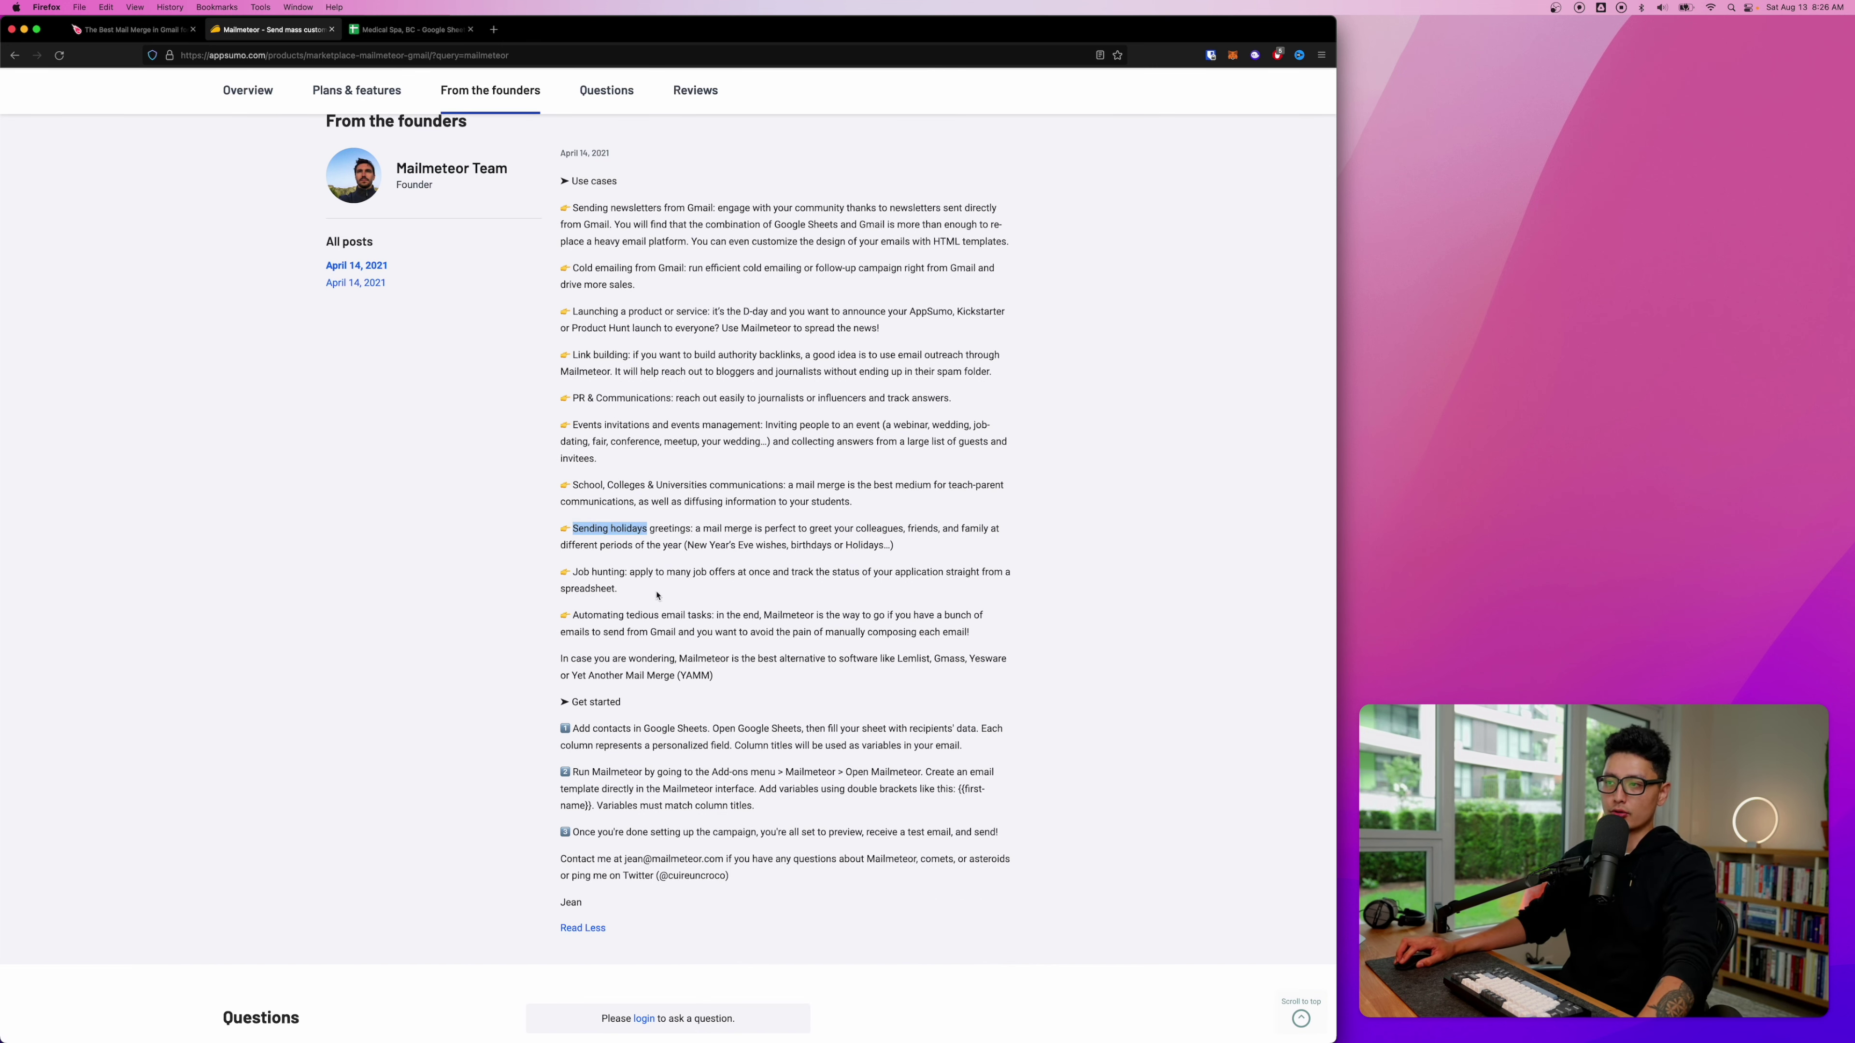
{"action": "left_click_drag", "start_coordinate": [584, 573], "coordinate": [652, 574]}
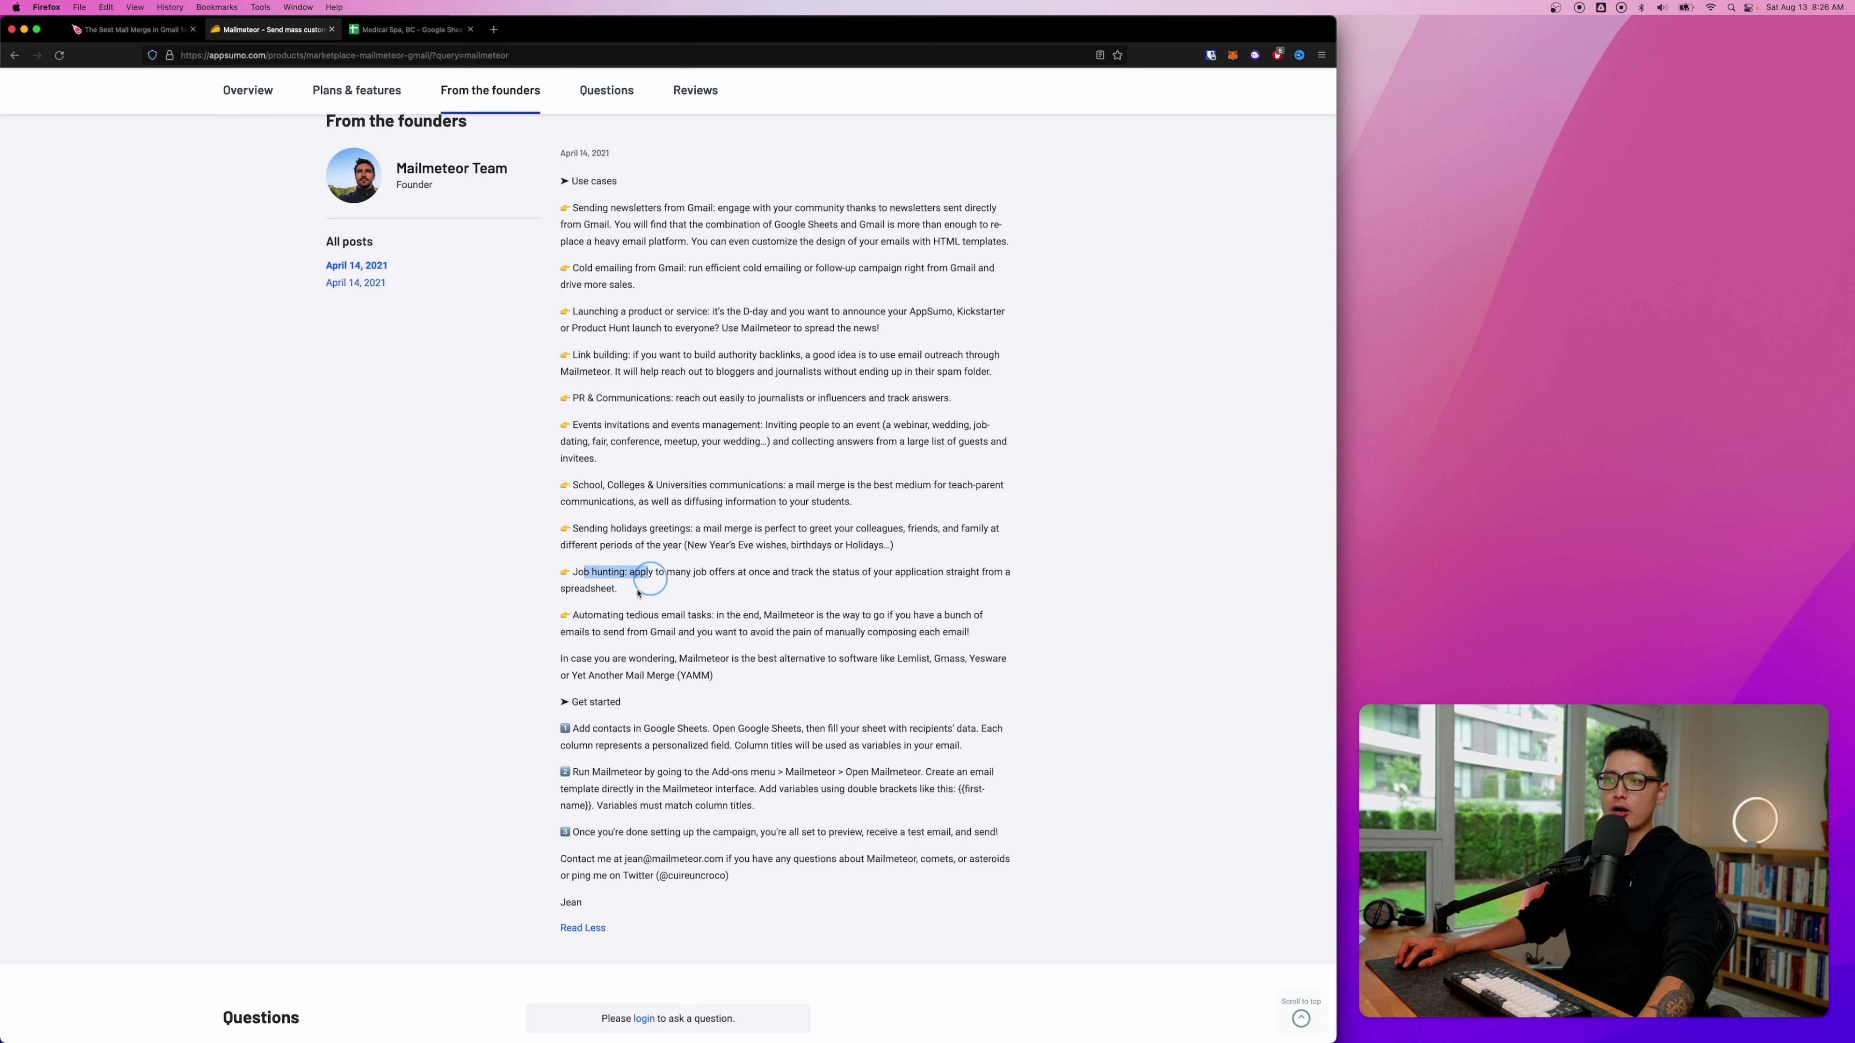
{"action": "scroll", "coordinate": [675, 620], "scroll_direction": "down", "scroll_amount": 4}
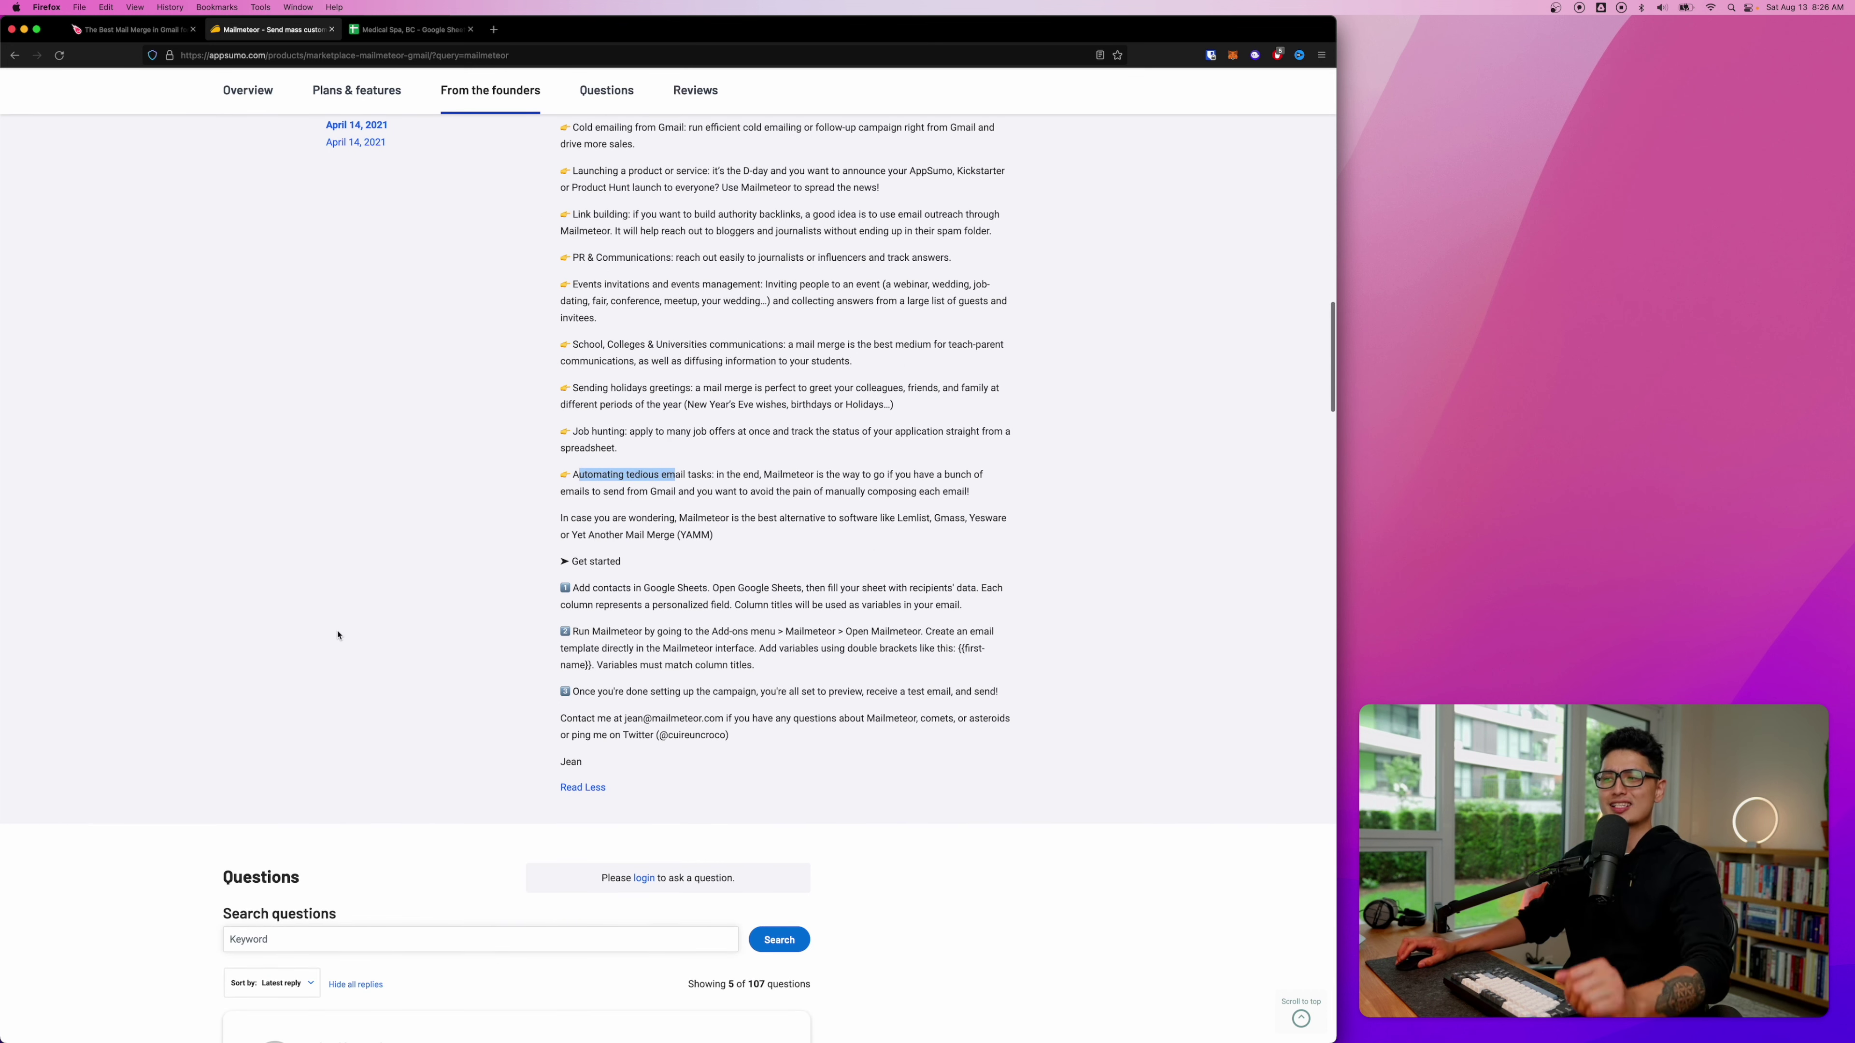
{"action": "scroll", "coordinate": [340, 632], "scroll_direction": "down", "scroll_amount": 1}
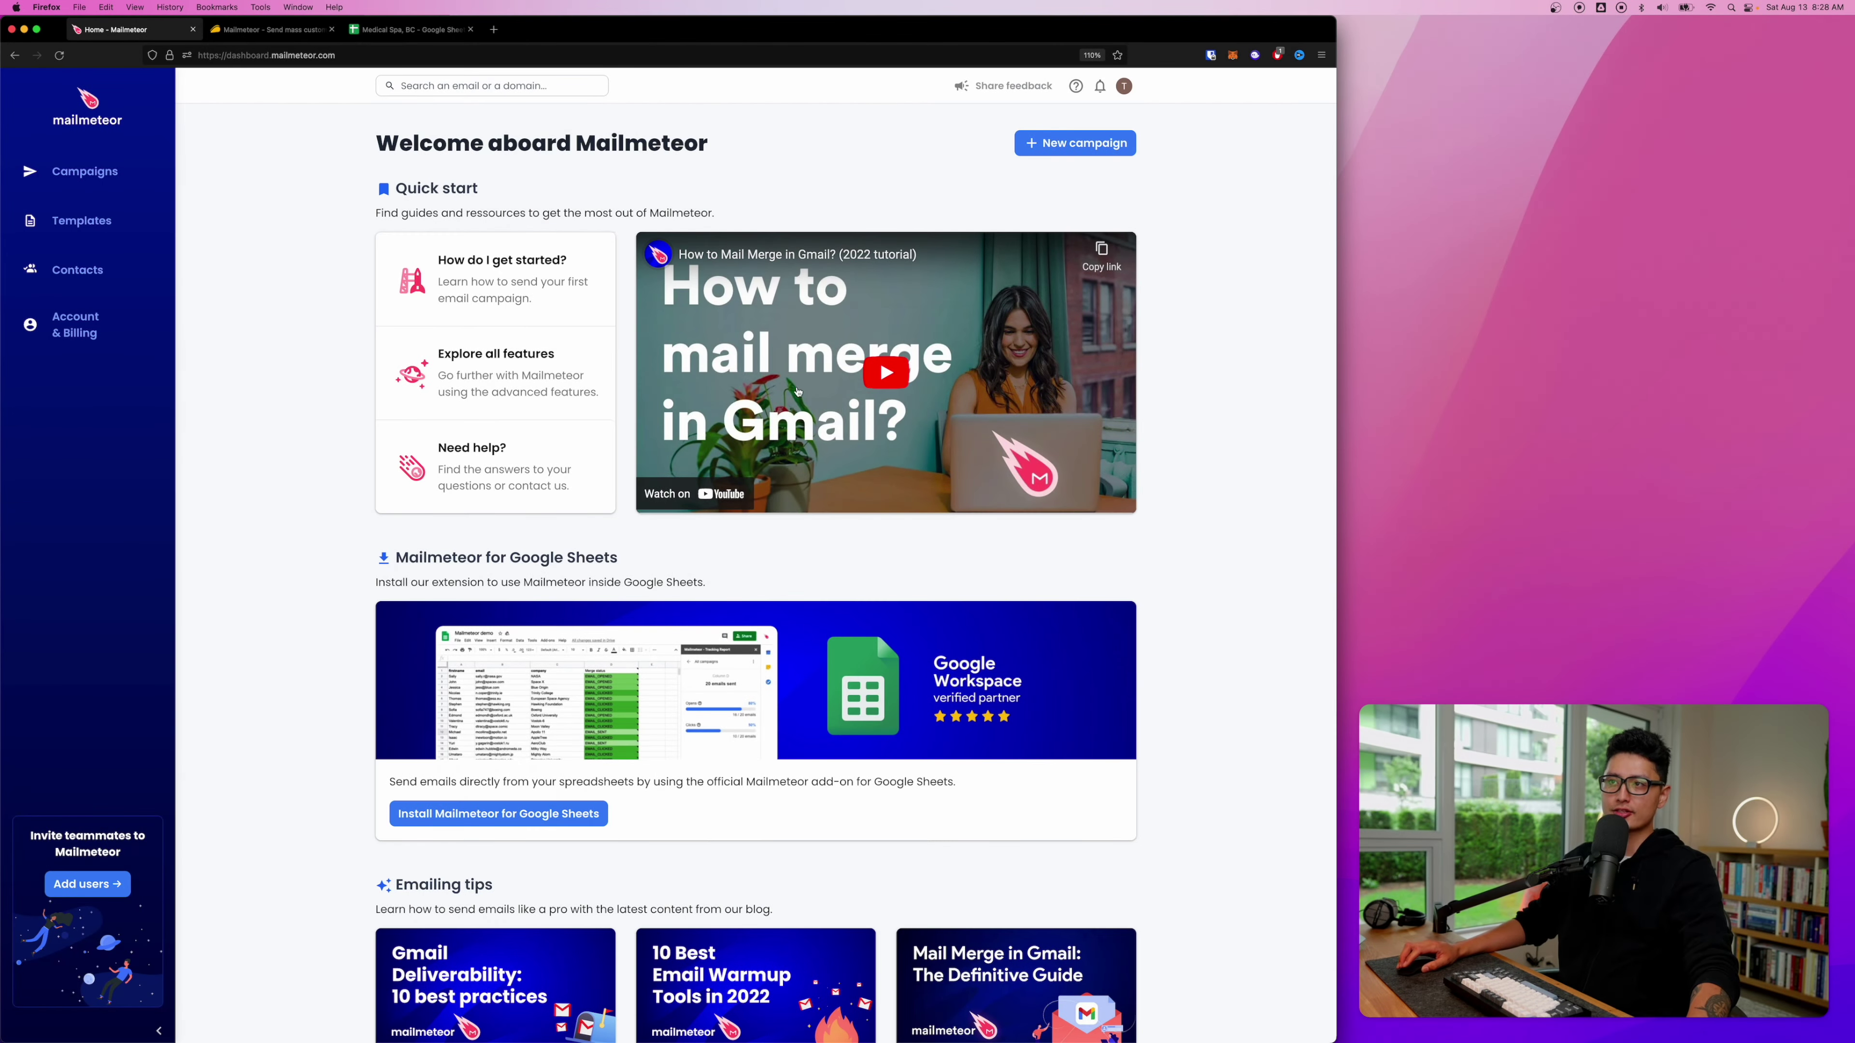
Step: Browse the Templates, Contacts and Account & Billing pages of the Mailmeteor dashboard
{"action": "left_click", "coordinate": [82, 228]}
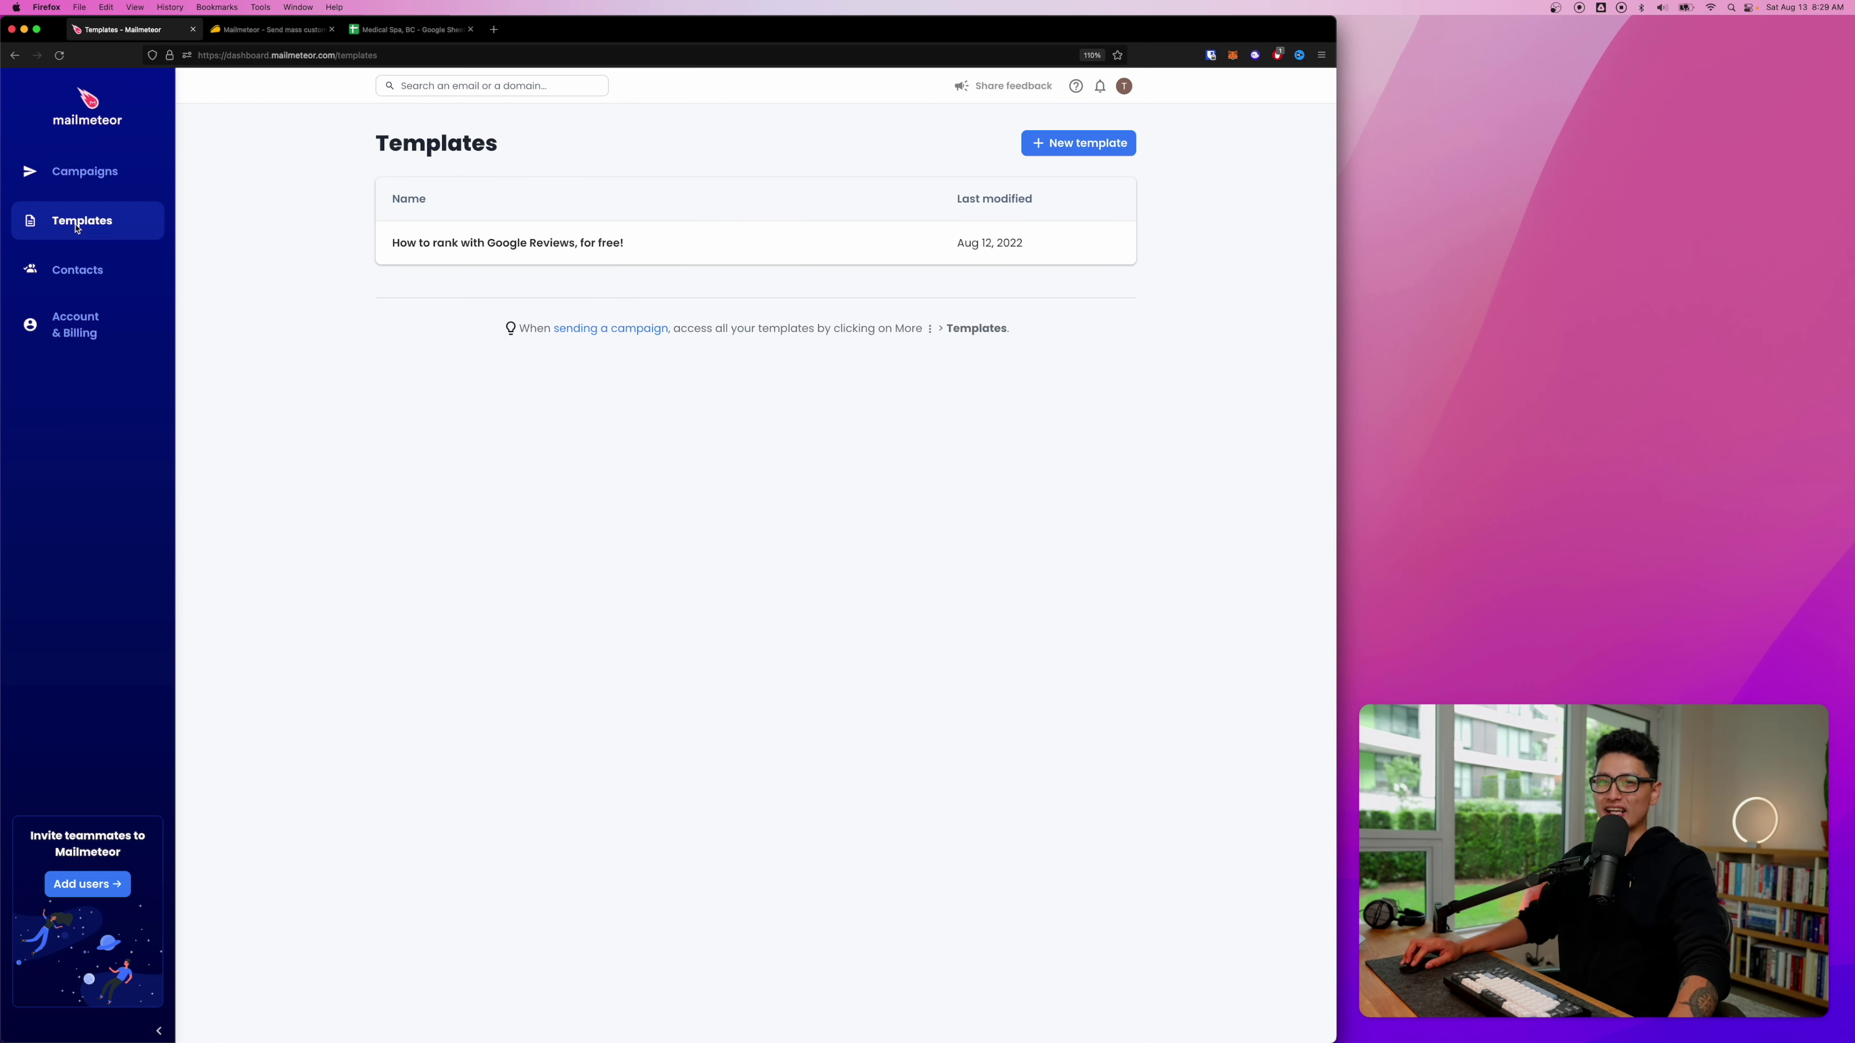
{"action": "left_click", "coordinate": [94, 268]}
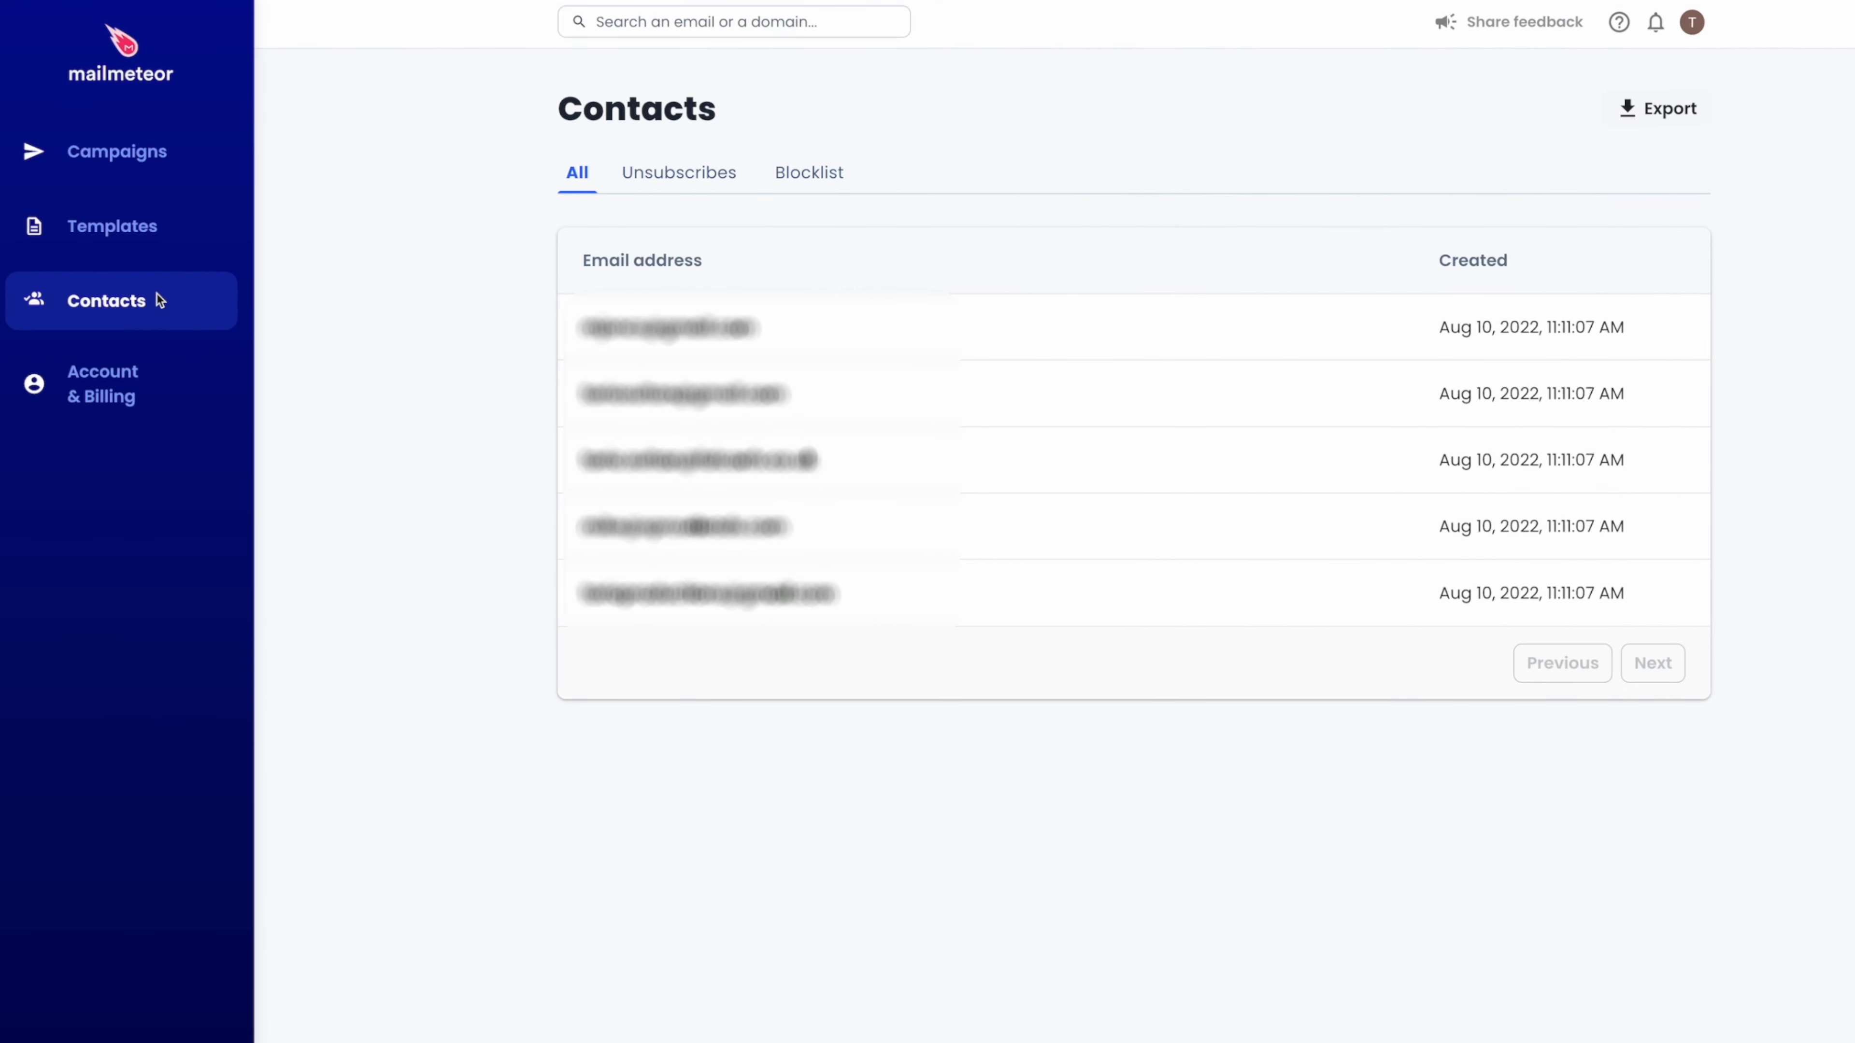
{"action": "left_click", "coordinate": [178, 366]}
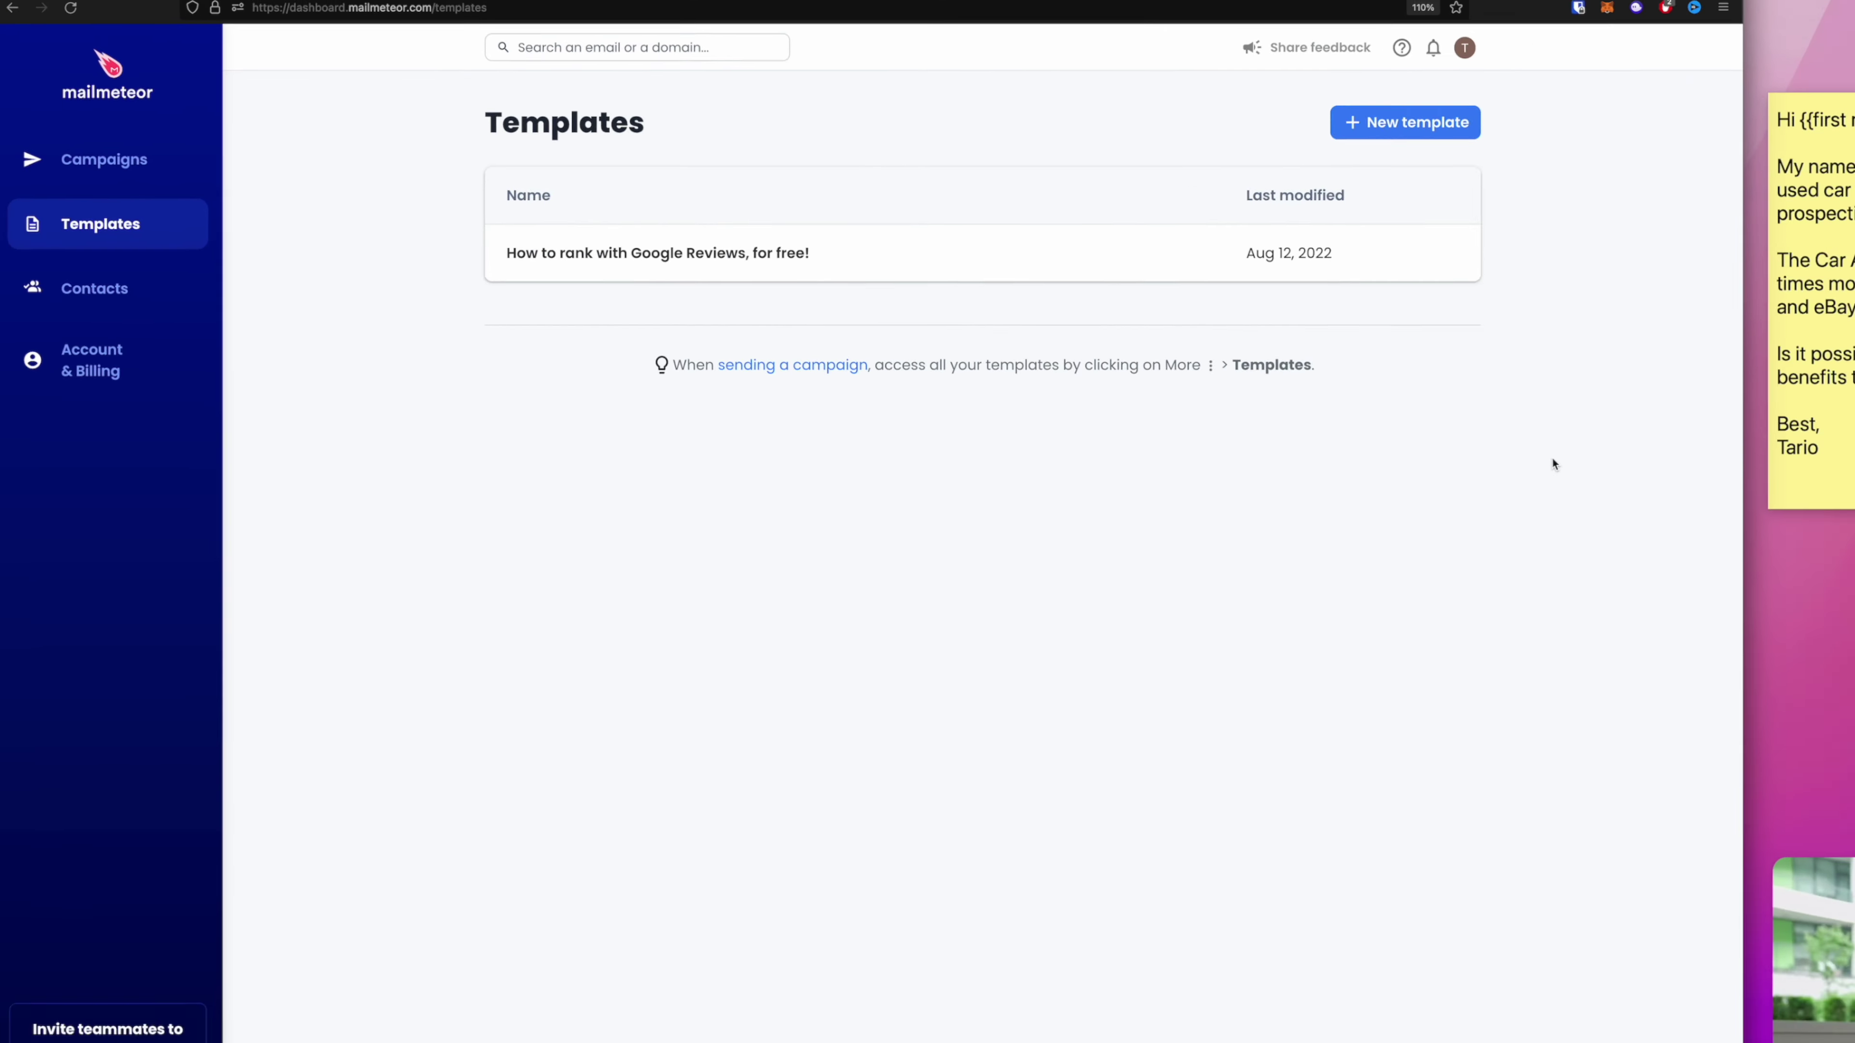
Step: Copy the email draft from the sticky note and start a new Mailmeteor template
{"action": "left_click", "coordinate": [1850, 452]}
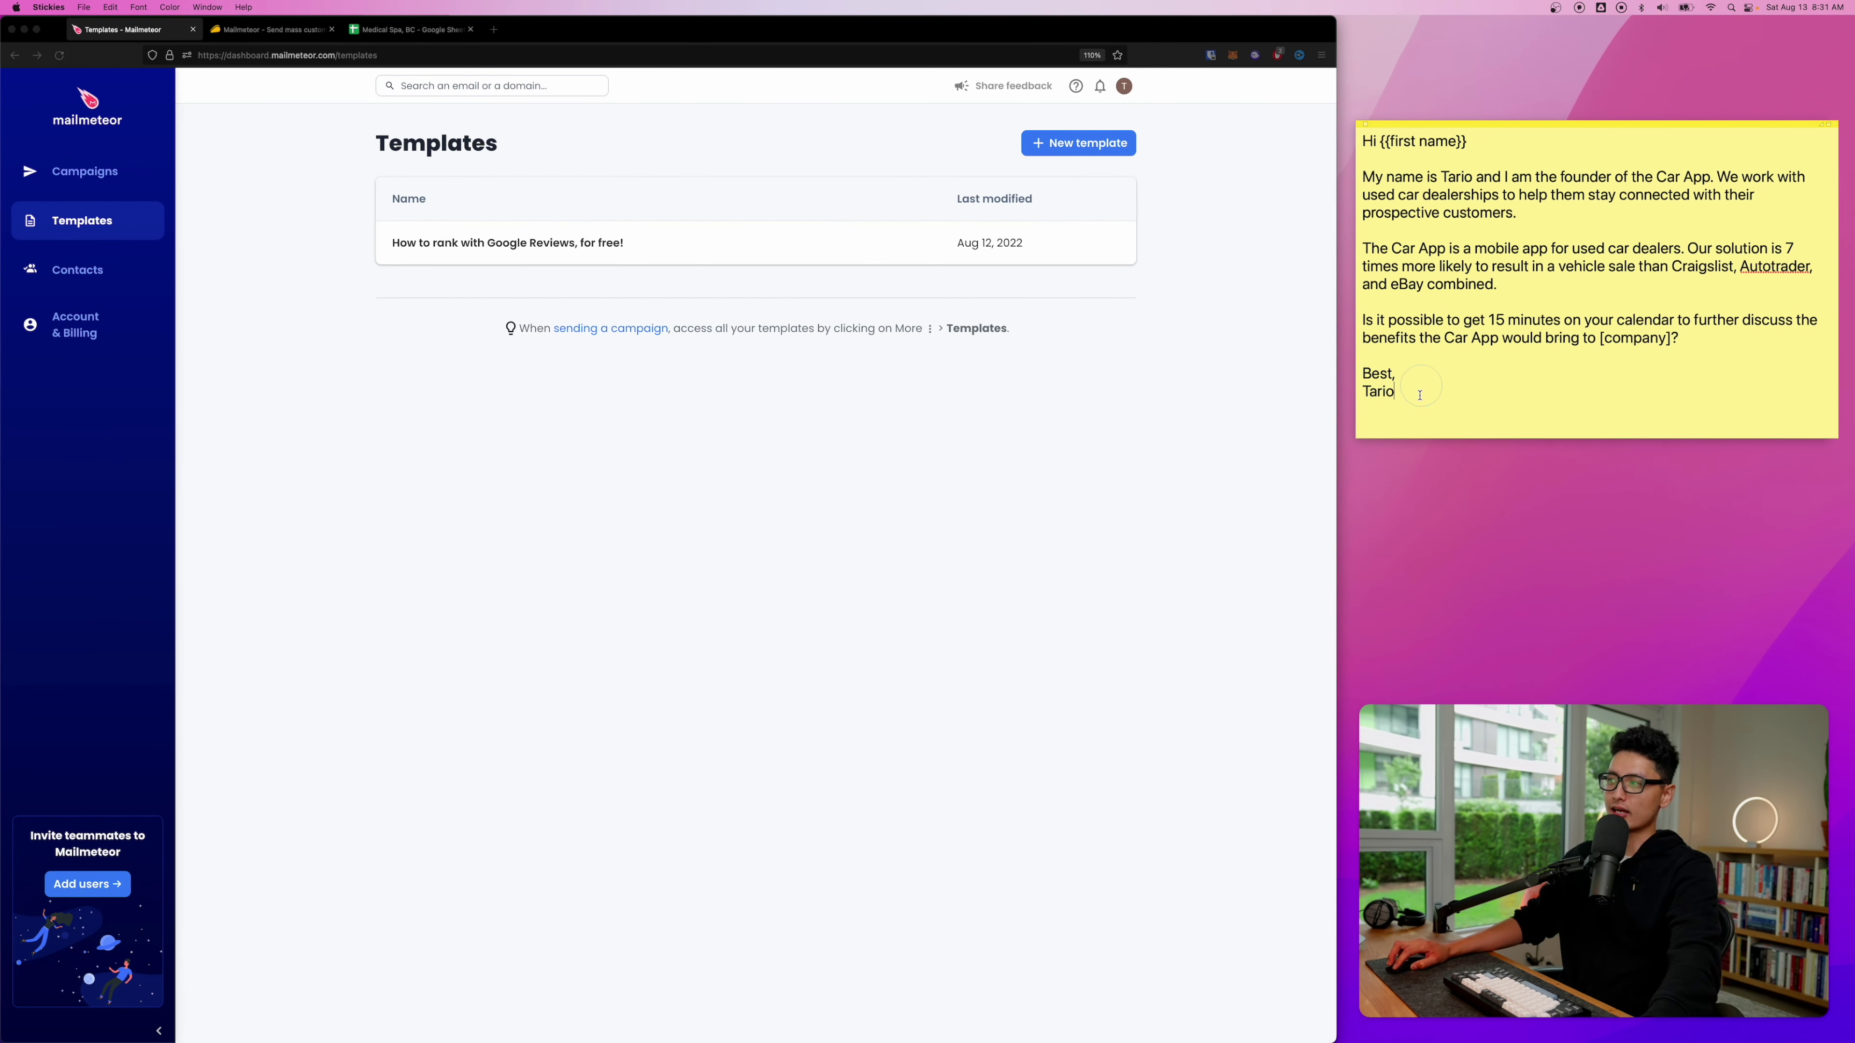
{"action": "left_click_drag", "start_coordinate": [1420, 395], "coordinate": [1336, 135]}
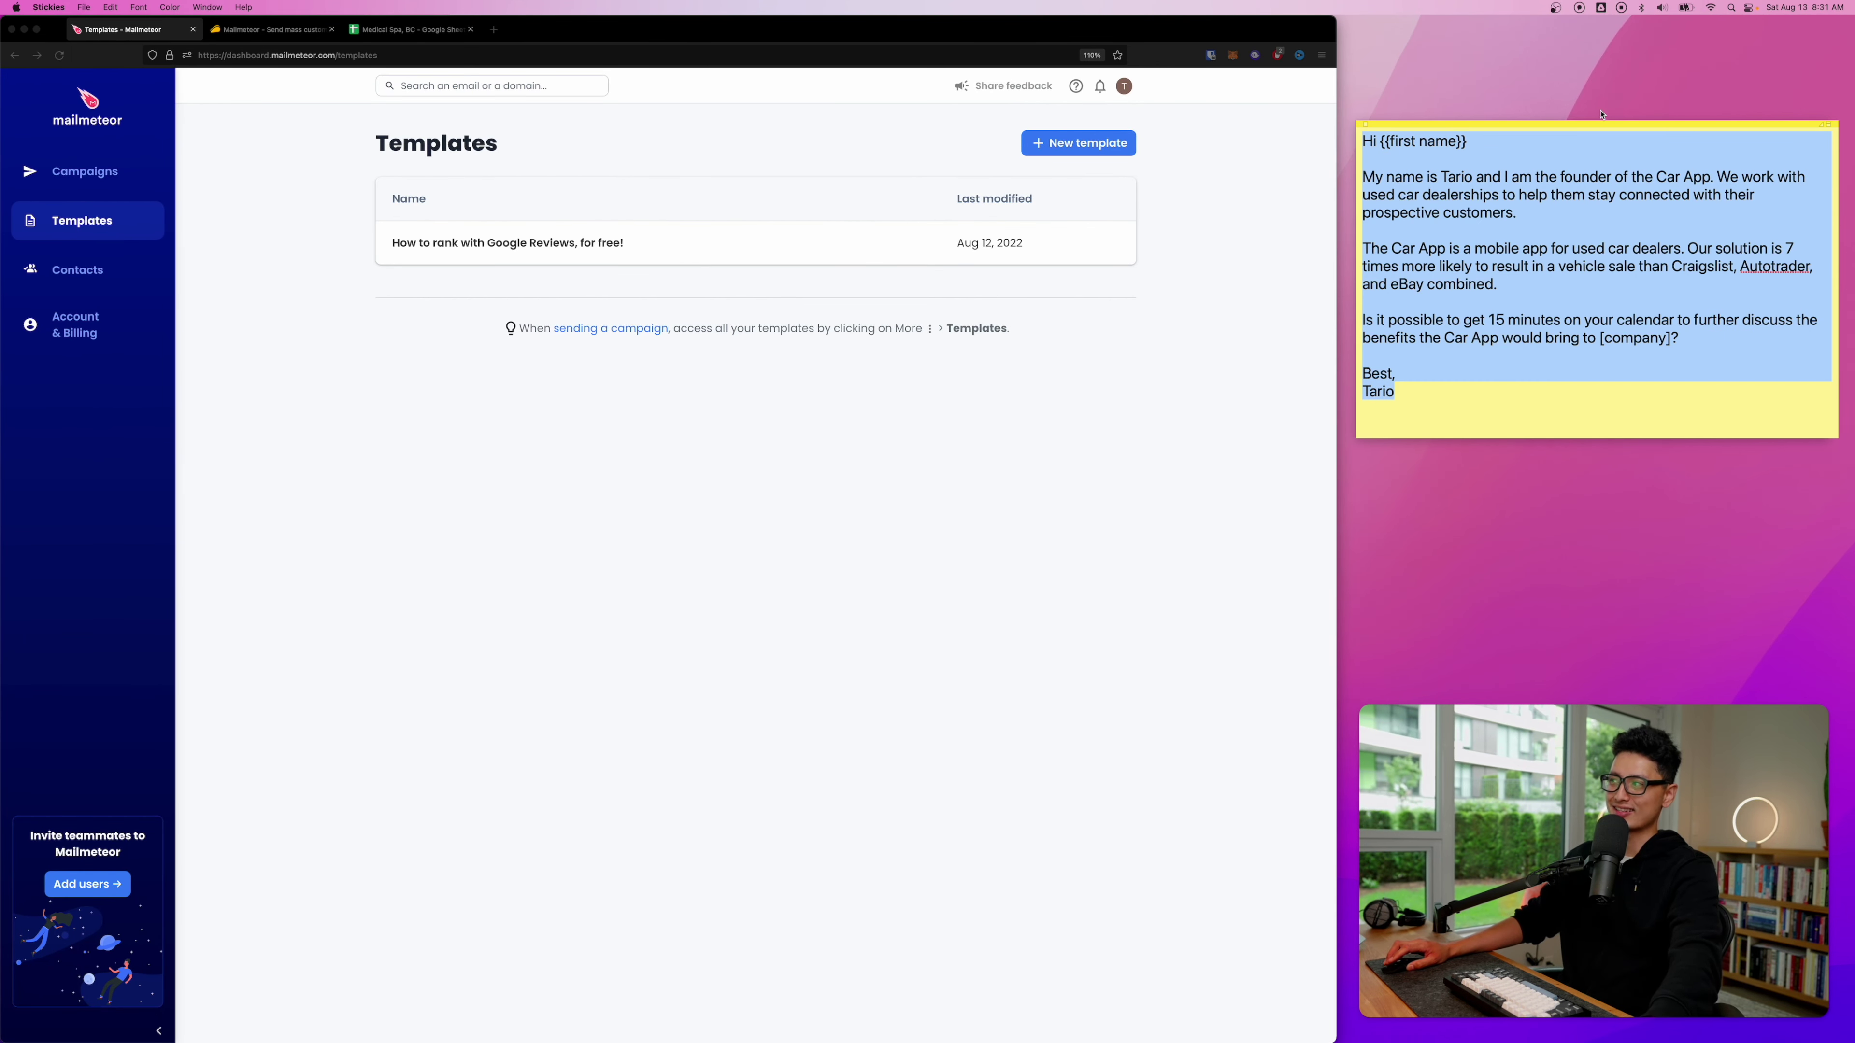
{"action": "left_click", "coordinate": [1079, 142]}
{"action": "left_click", "coordinate": [1079, 143]}
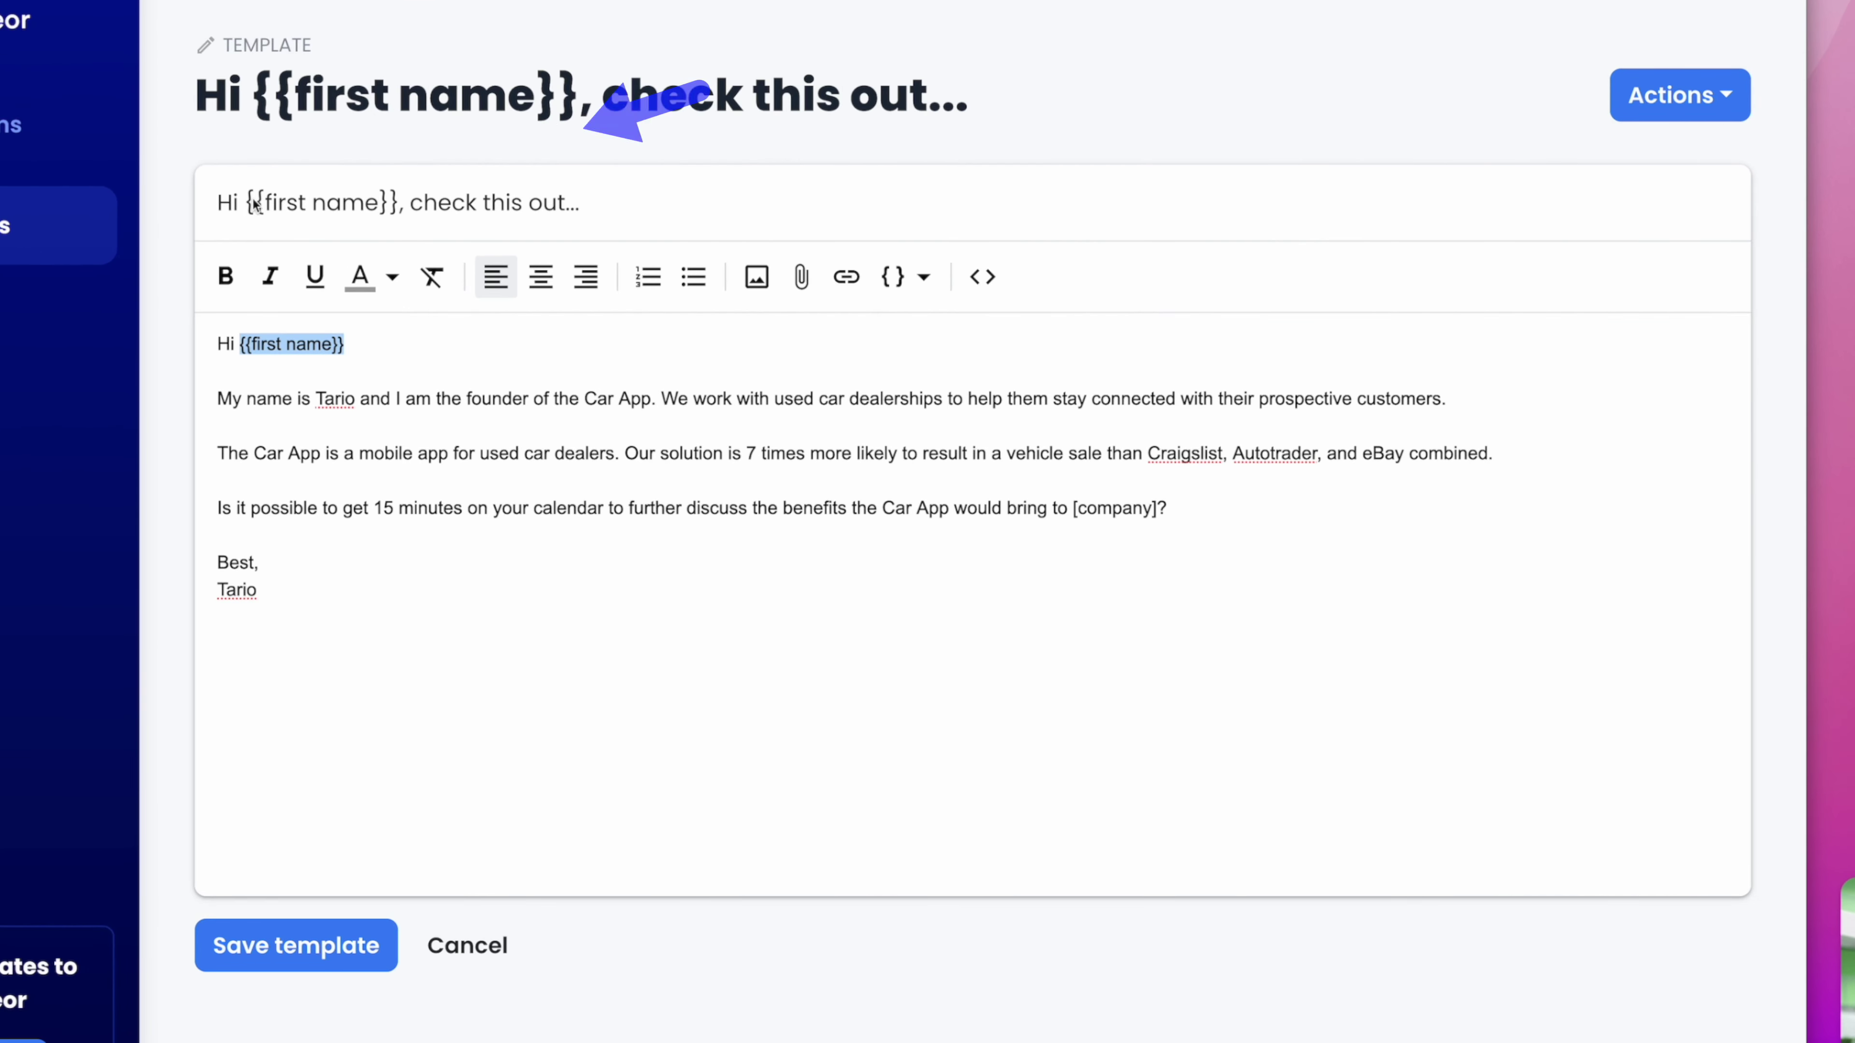
Step: Point out the {{first name}} variable in subject and body and the [company] placeholder
{"action": "left_click_drag", "start_coordinate": [248, 202], "coordinate": [397, 188]}
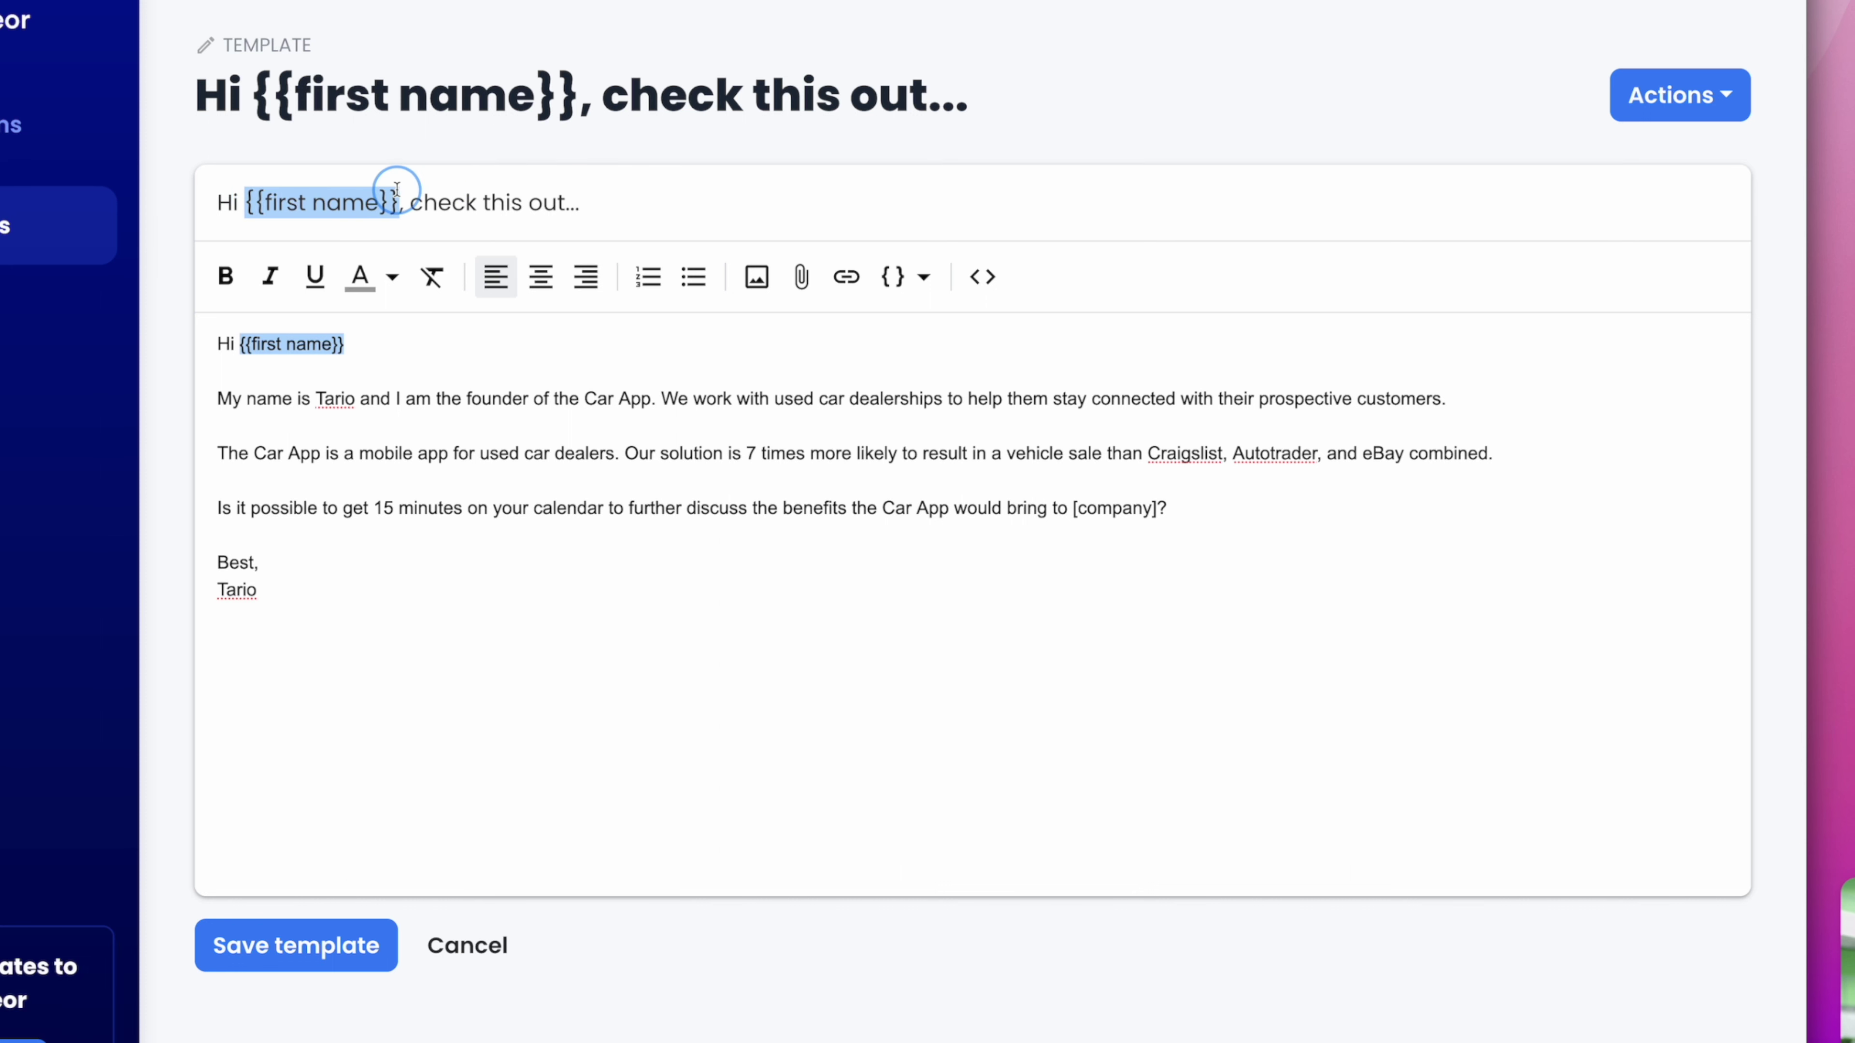
{"action": "left_click", "coordinate": [270, 342]}
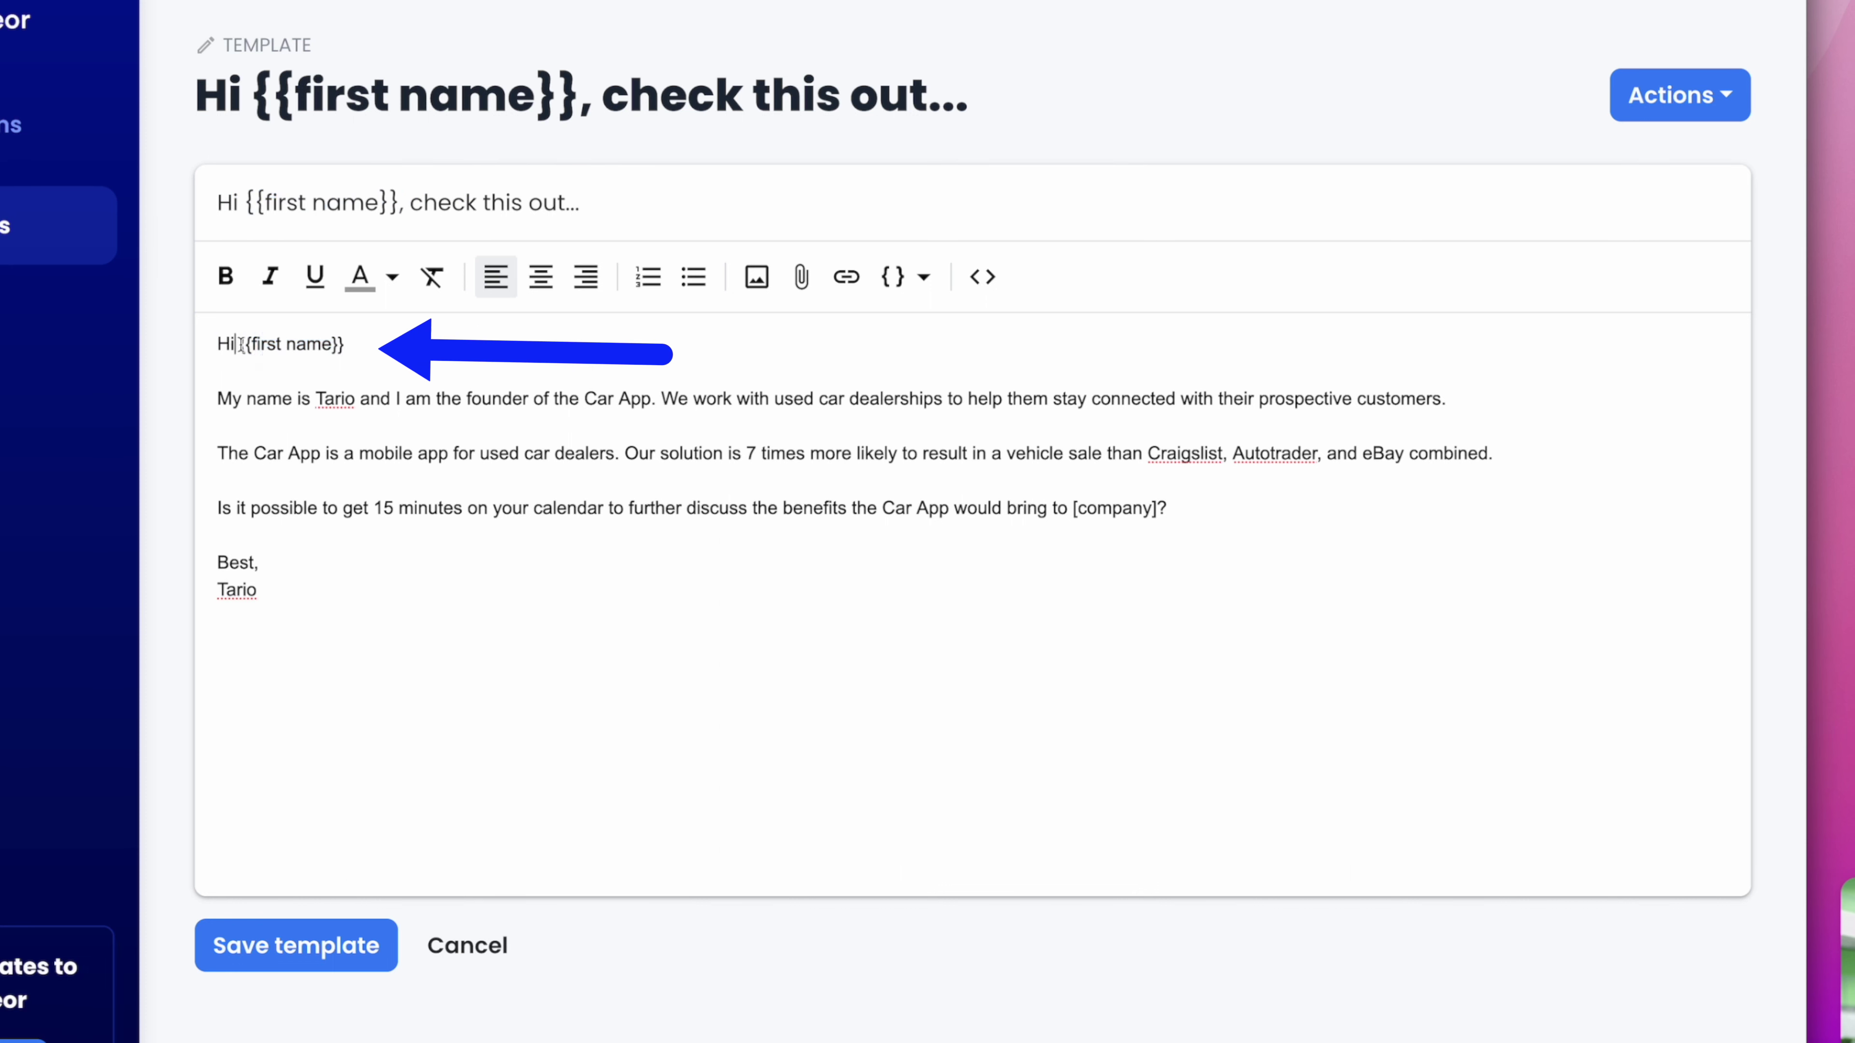
{"action": "left_click_drag", "start_coordinate": [241, 343], "coordinate": [345, 343]}
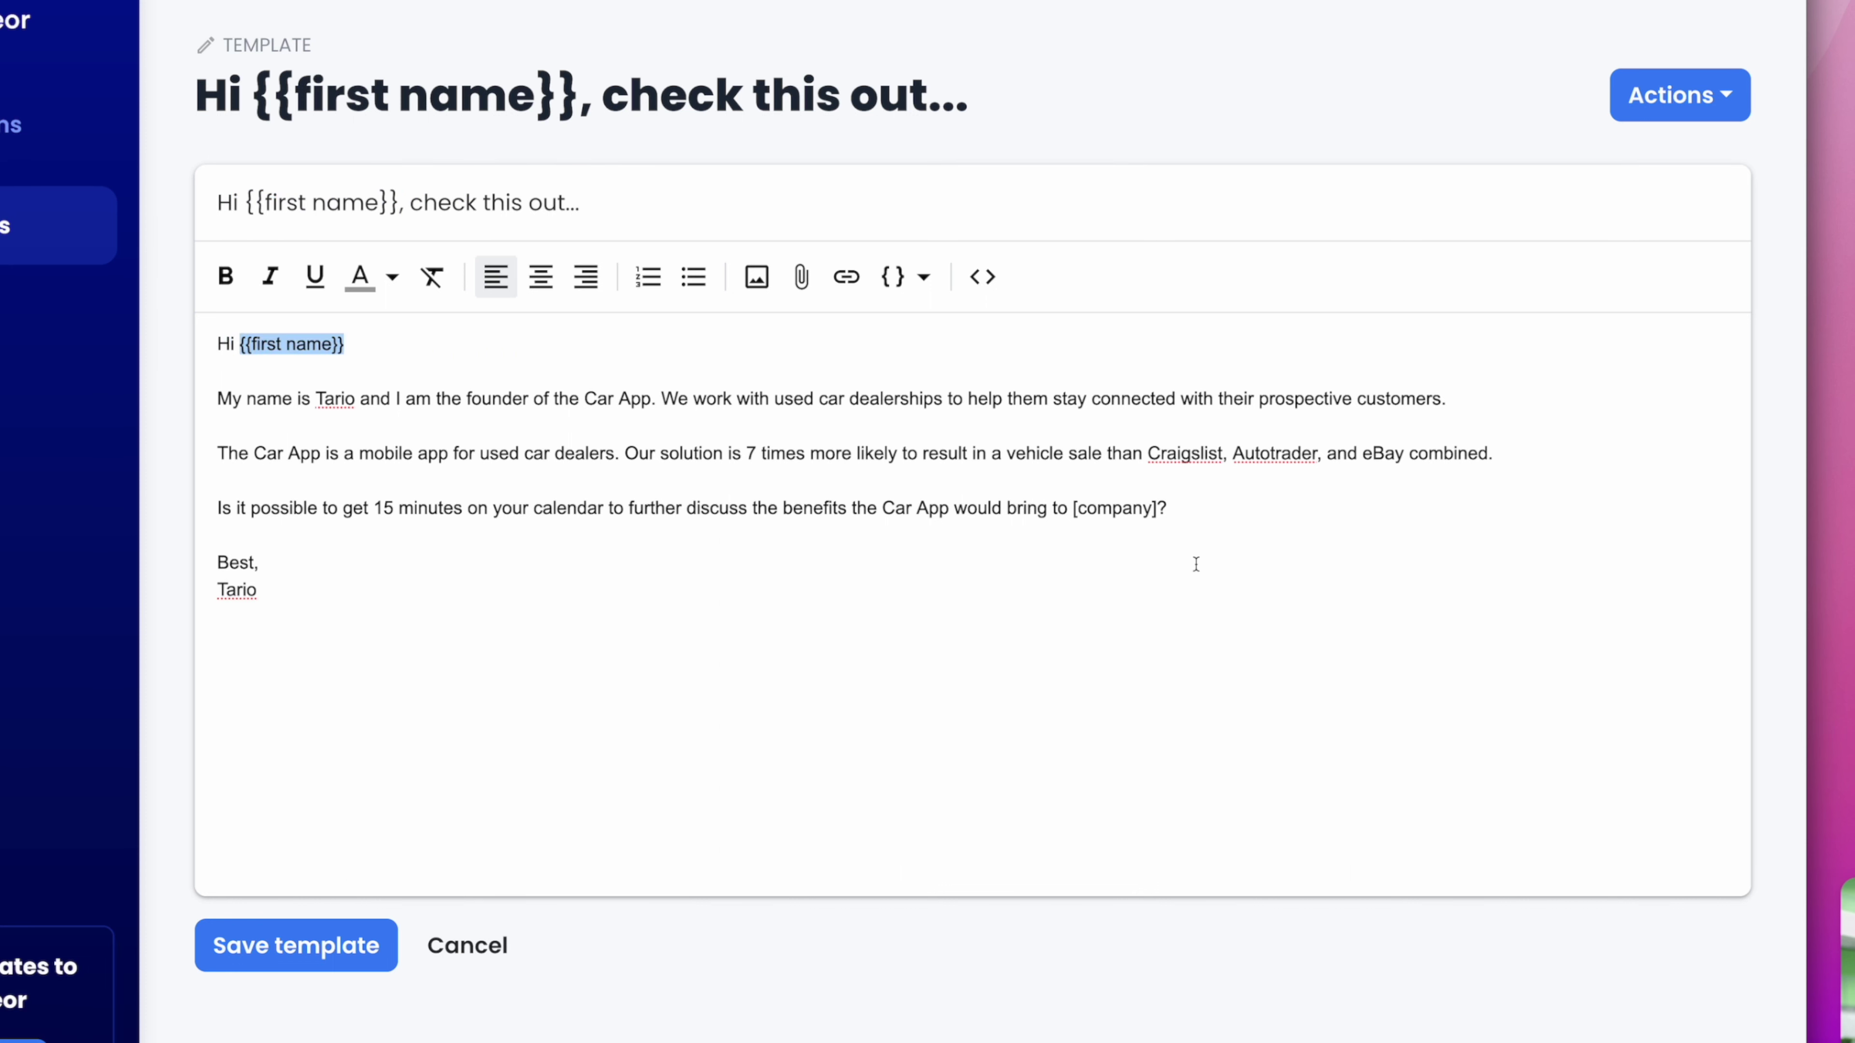
{"action": "left_click_drag", "start_coordinate": [1160, 508], "coordinate": [1078, 509]}
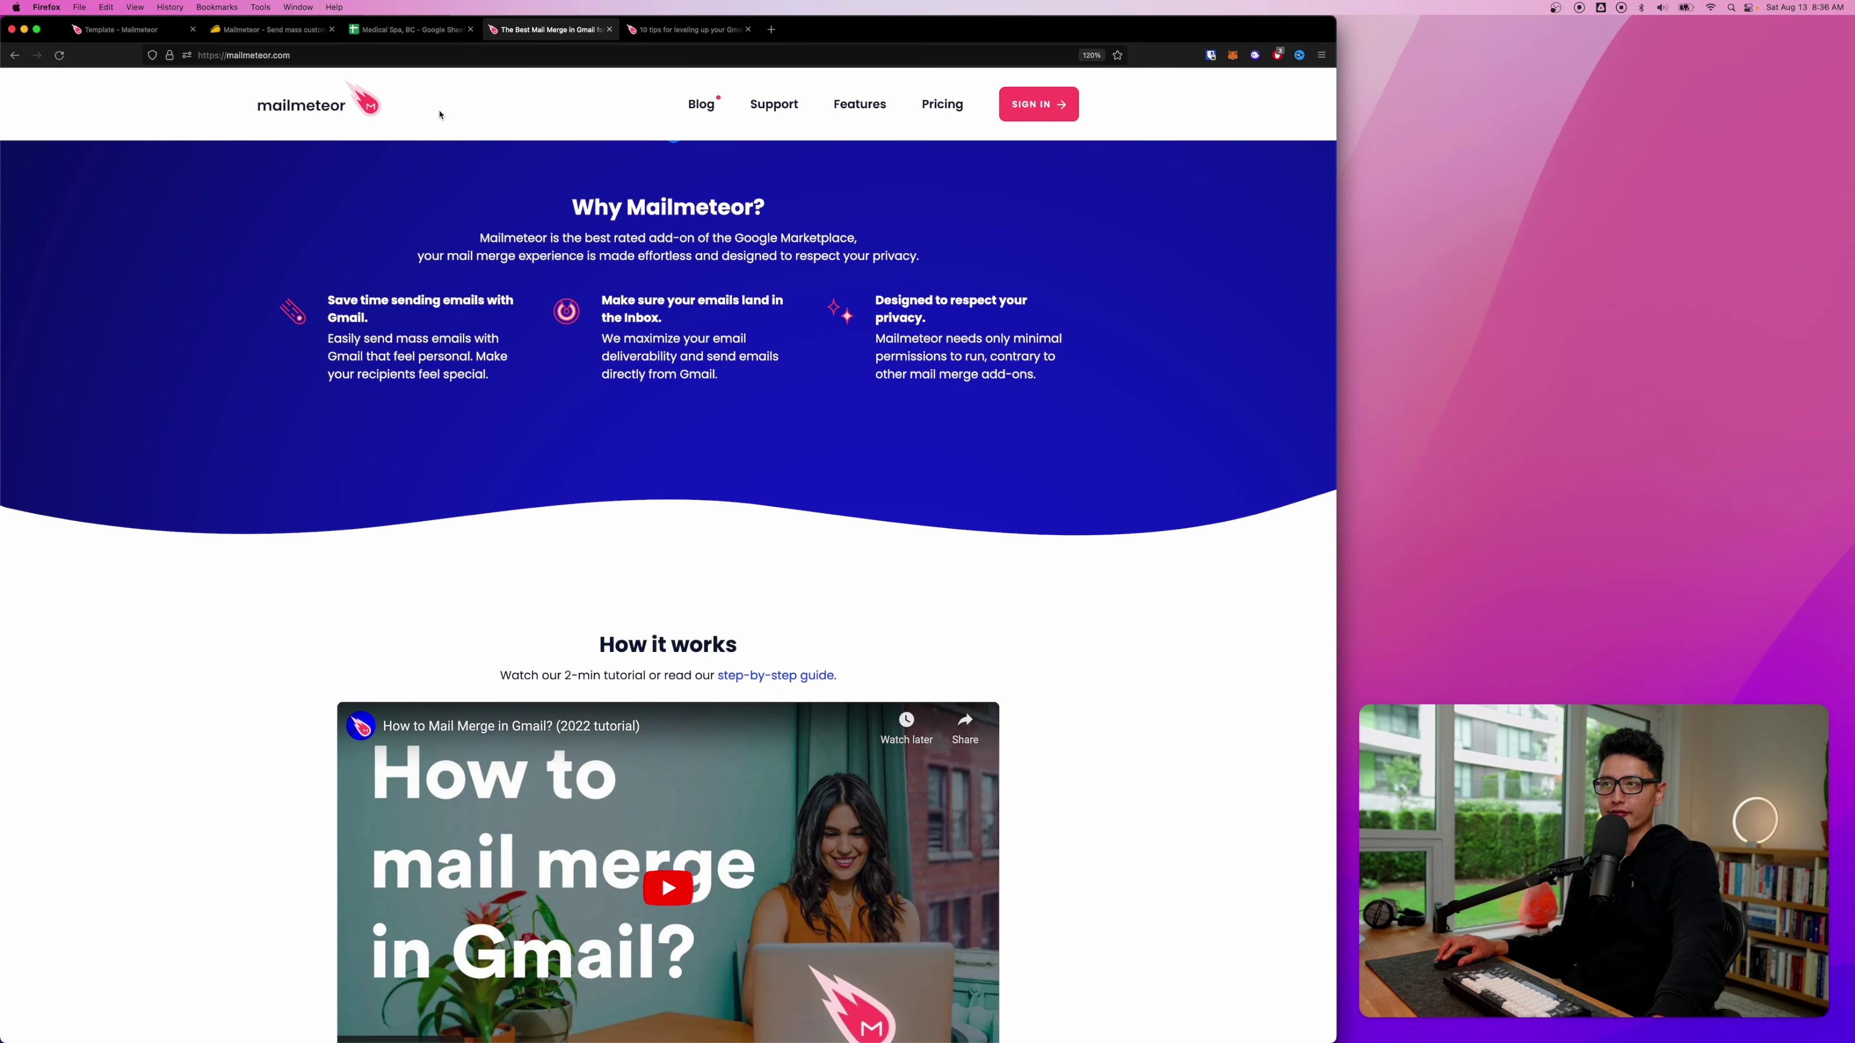
Step: Open the Gmail deliverability tips article and mark the 'Collect responses and reply back' heading
{"action": "scroll", "coordinate": [526, 467], "scroll_direction": "down", "scroll_amount": 20}
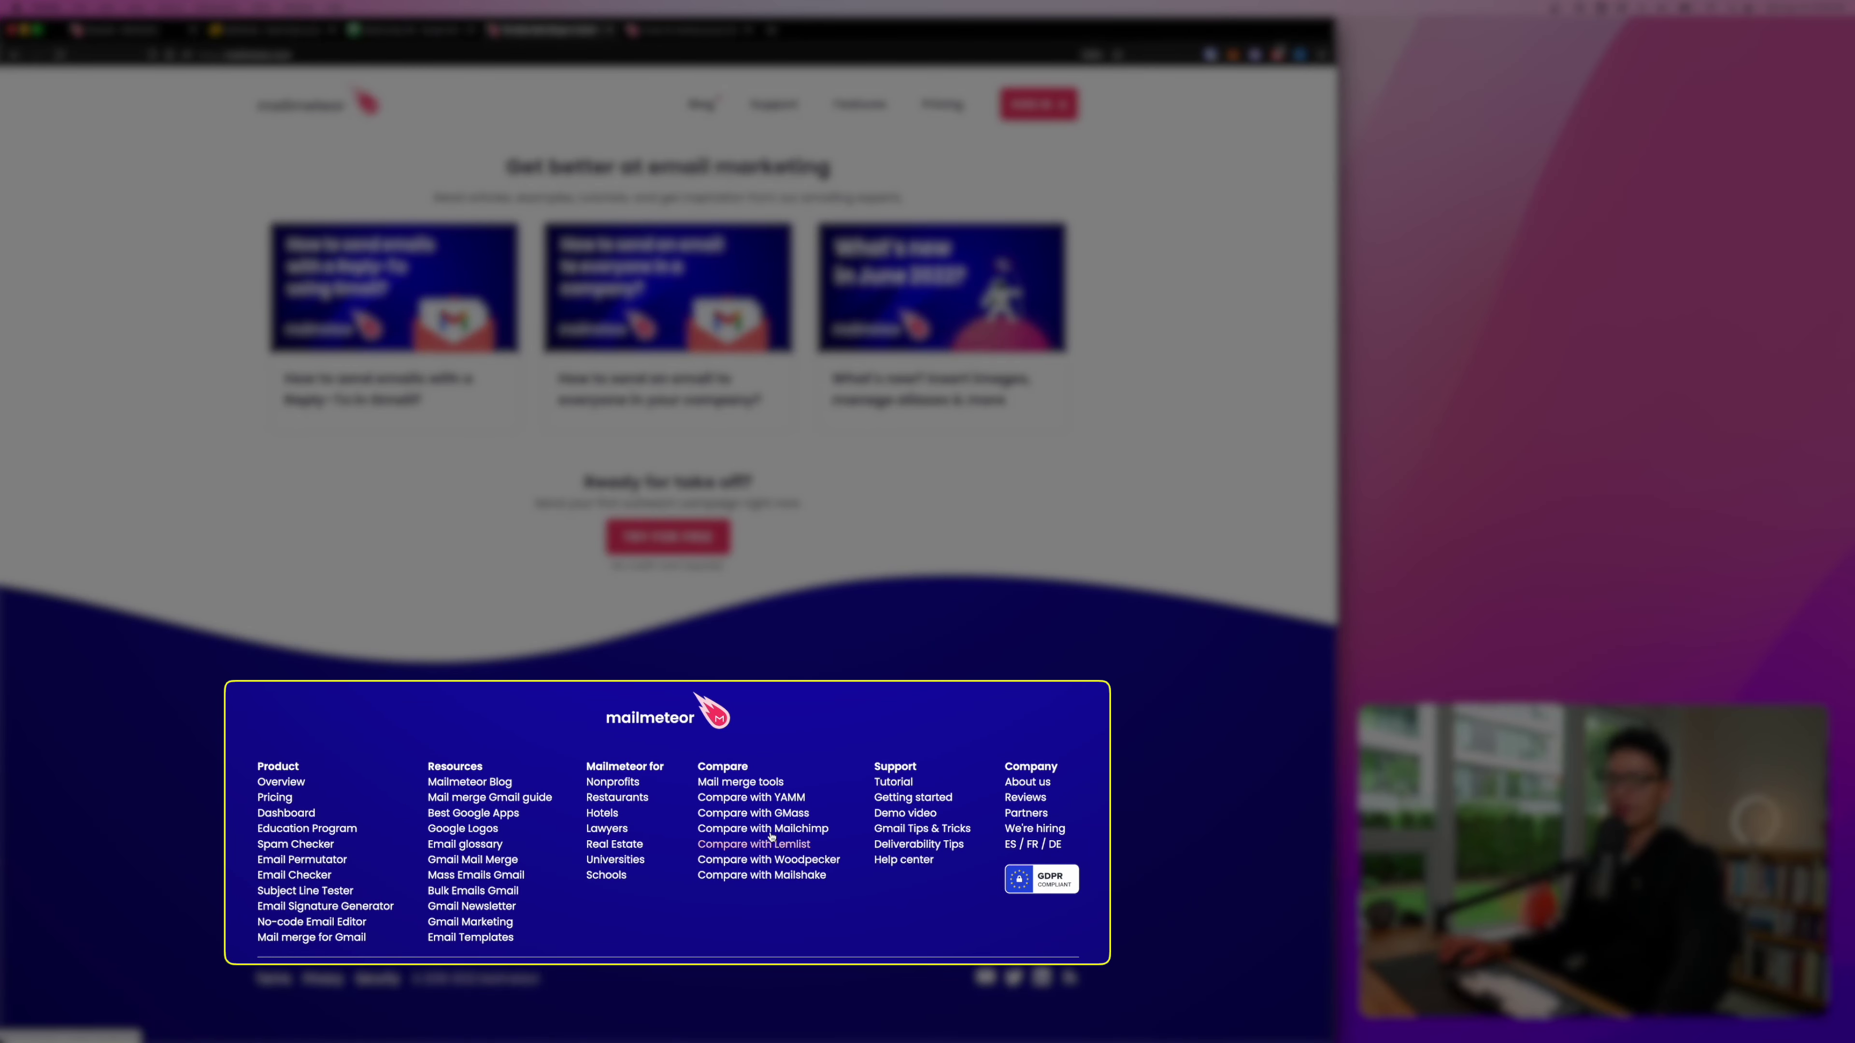
{"action": "left_click", "coordinate": [890, 848]}
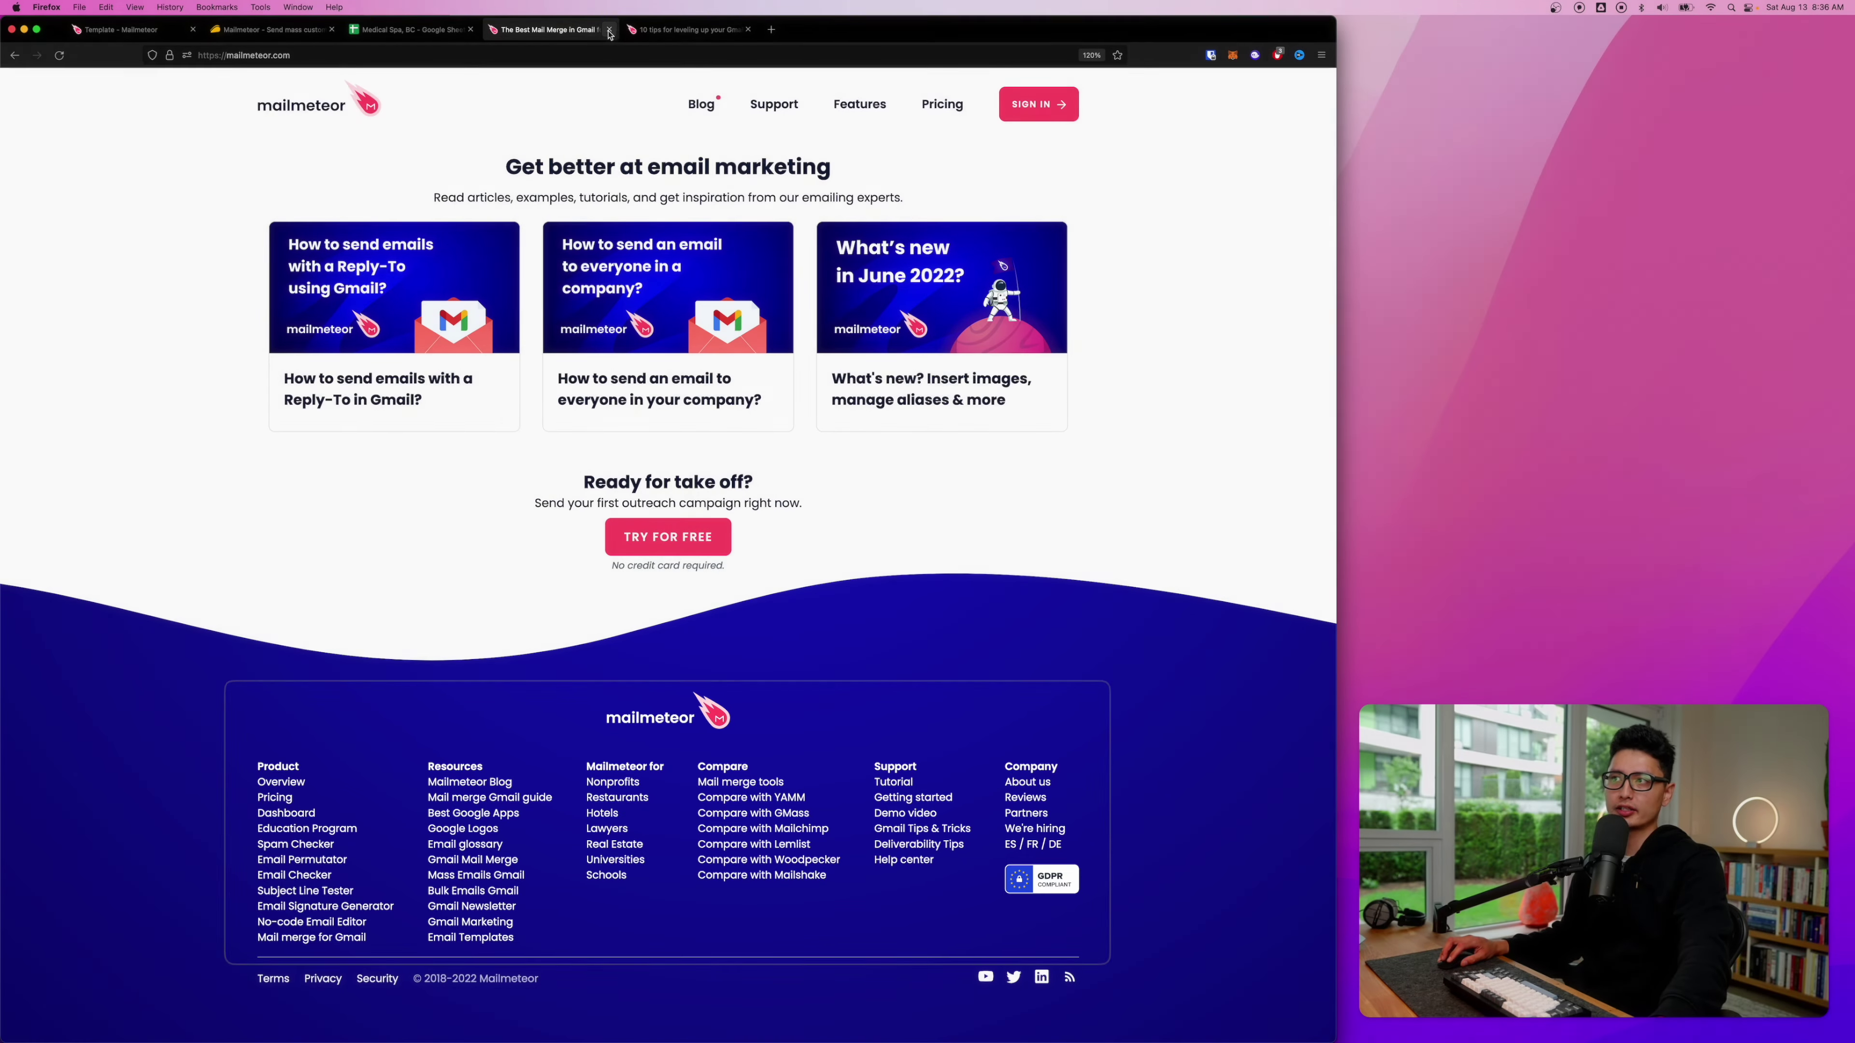
{"action": "scroll", "coordinate": [671, 447], "scroll_direction": "down", "scroll_amount": 3}
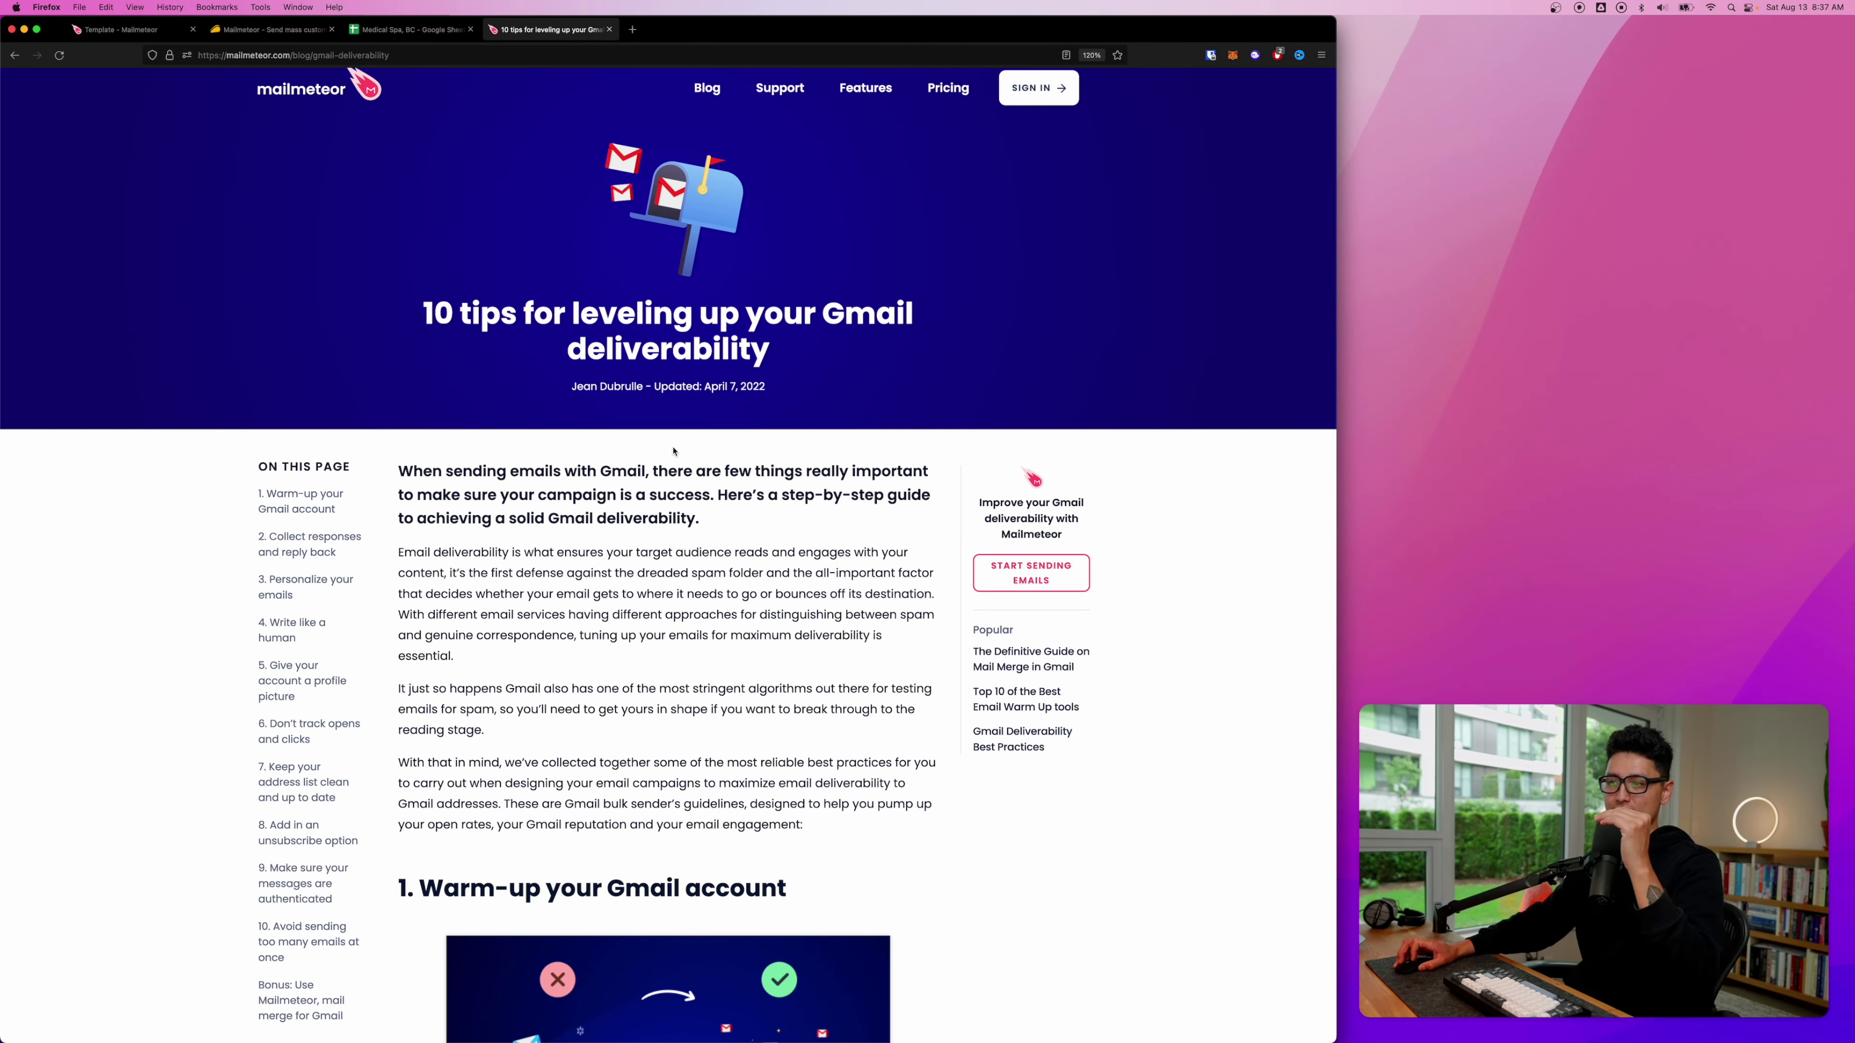
{"action": "scroll", "coordinate": [671, 447], "scroll_direction": "down", "scroll_amount": 10}
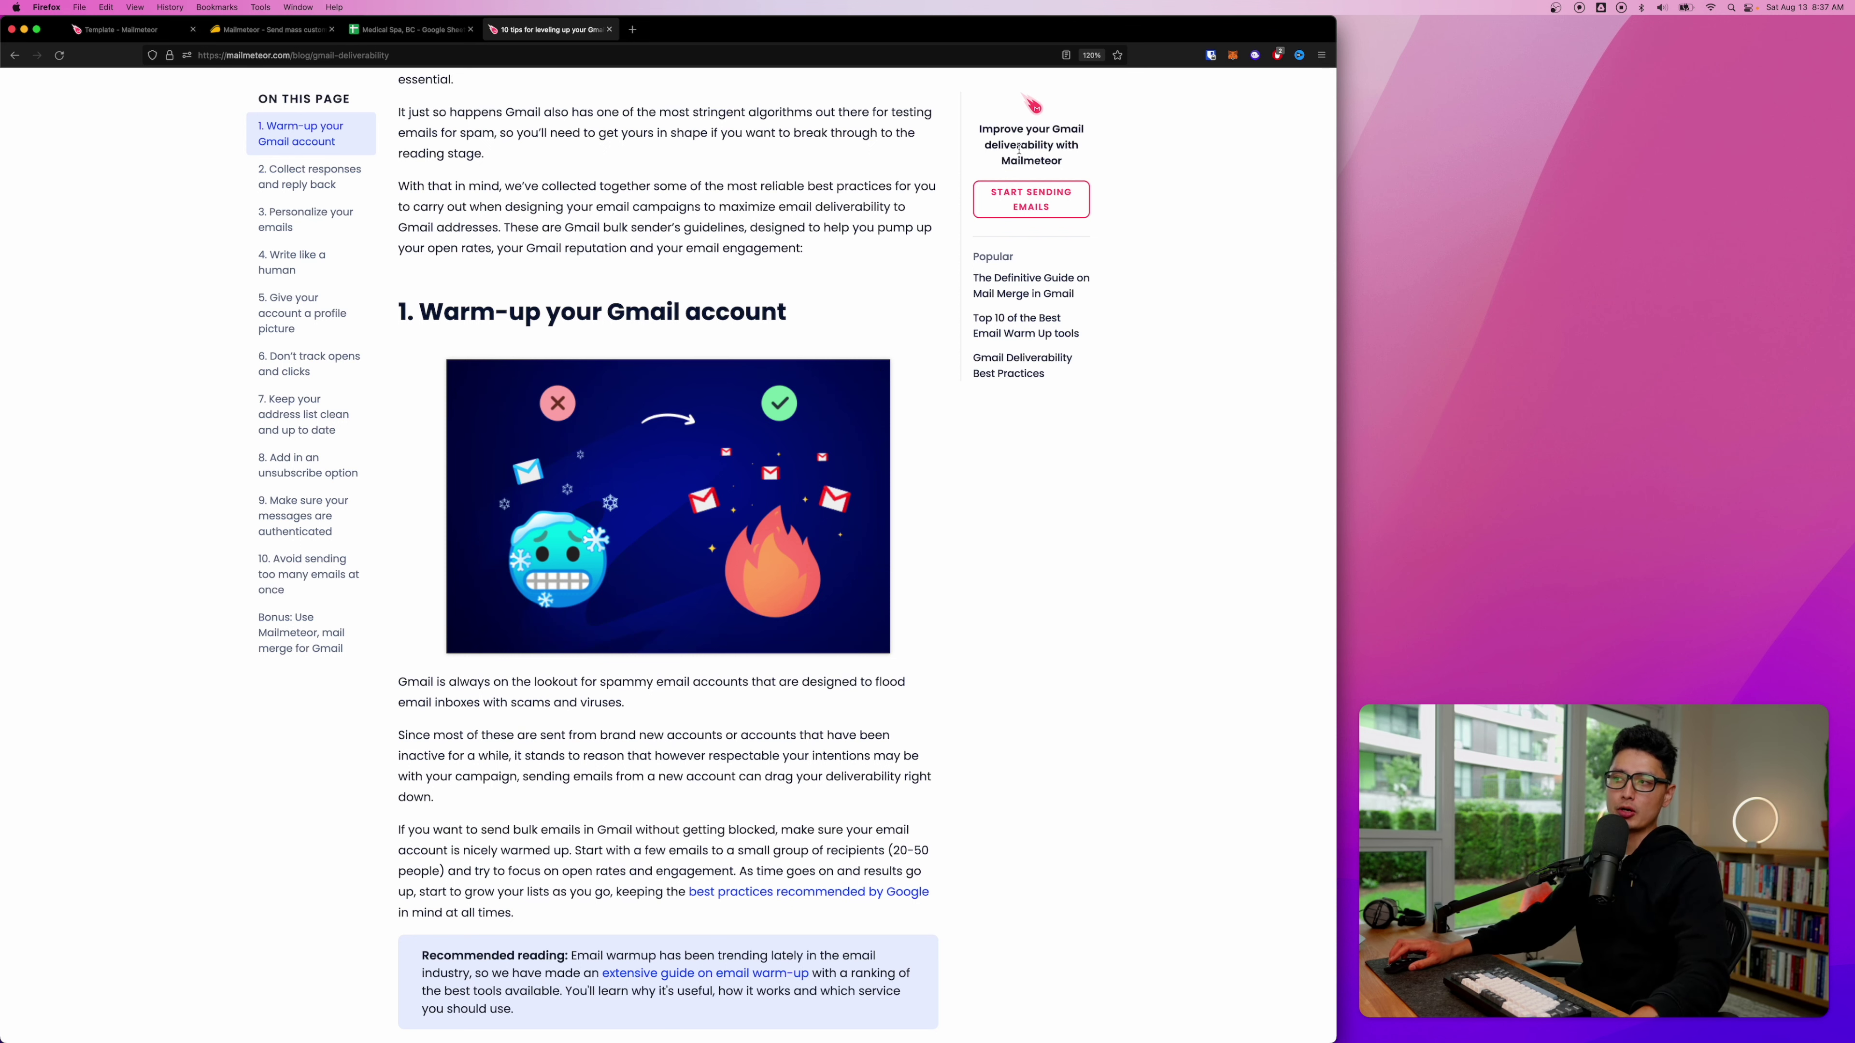
{"action": "scroll", "coordinate": [571, 312], "scroll_direction": "down", "scroll_amount": 1}
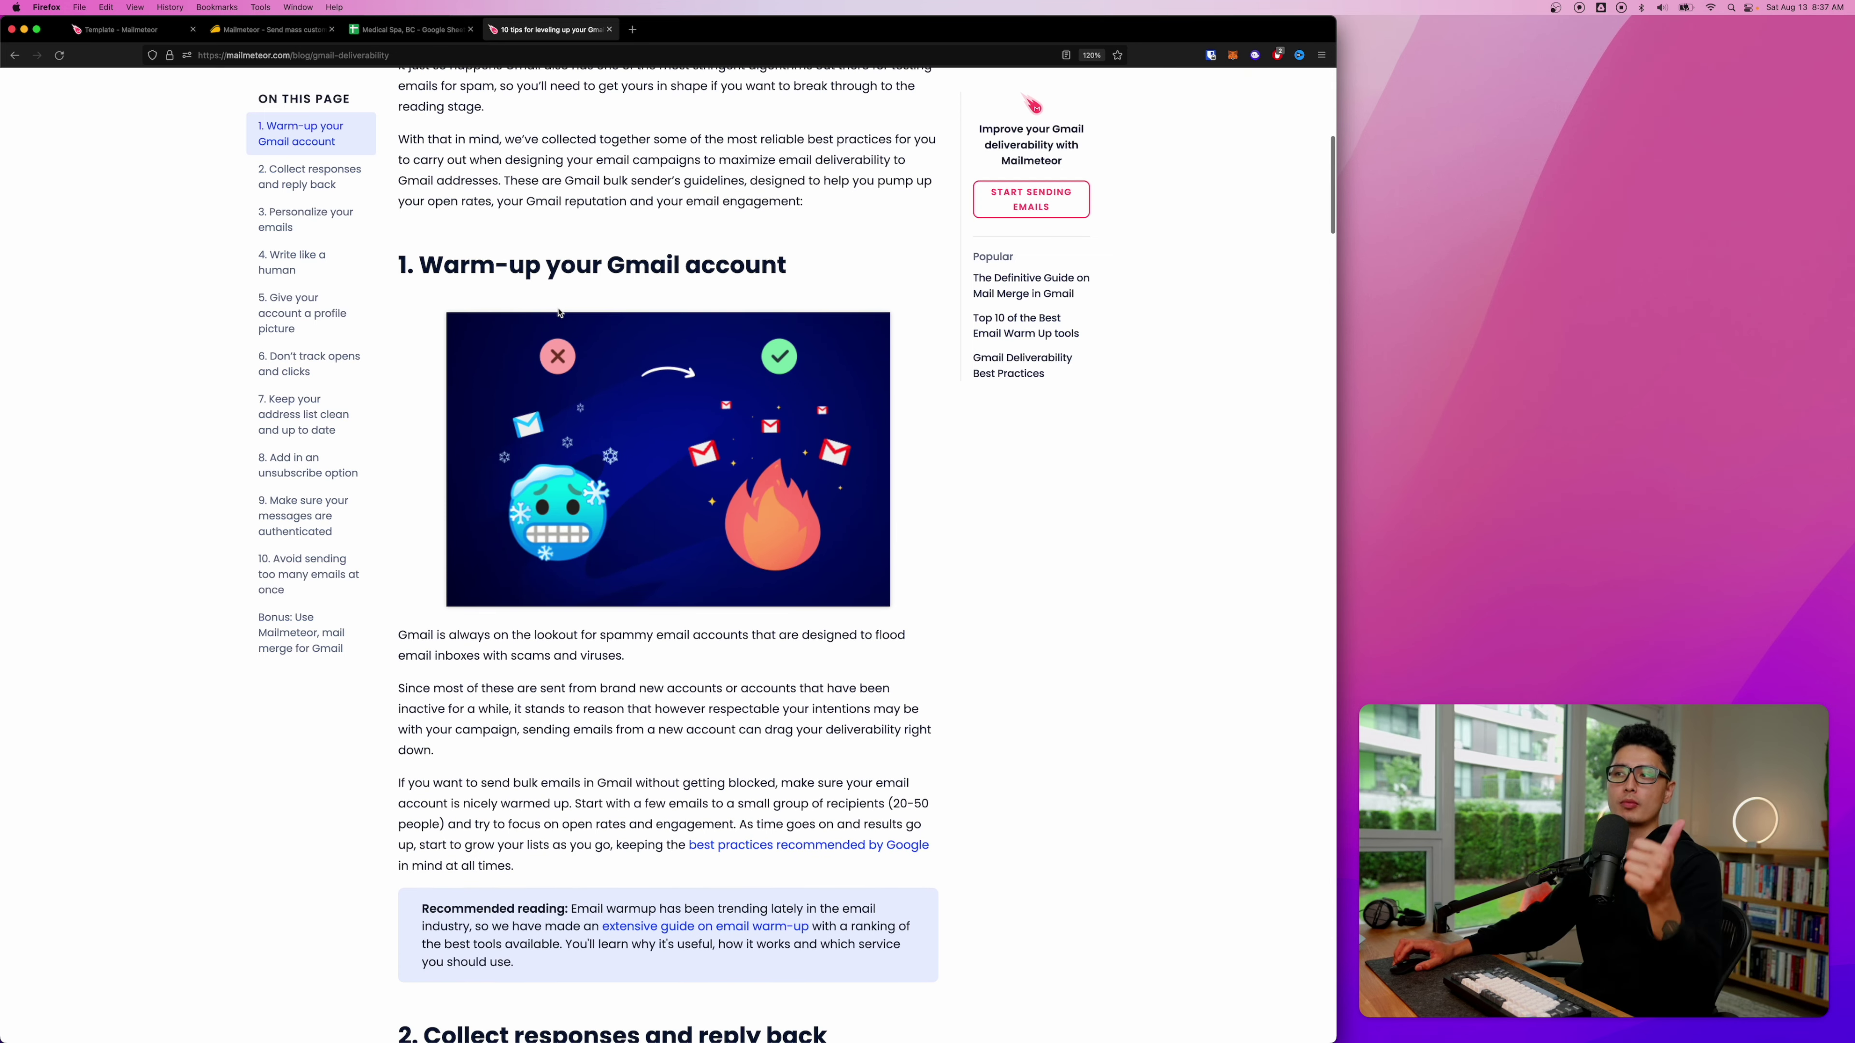
{"action": "scroll", "coordinate": [521, 333], "scroll_direction": "down", "scroll_amount": 8}
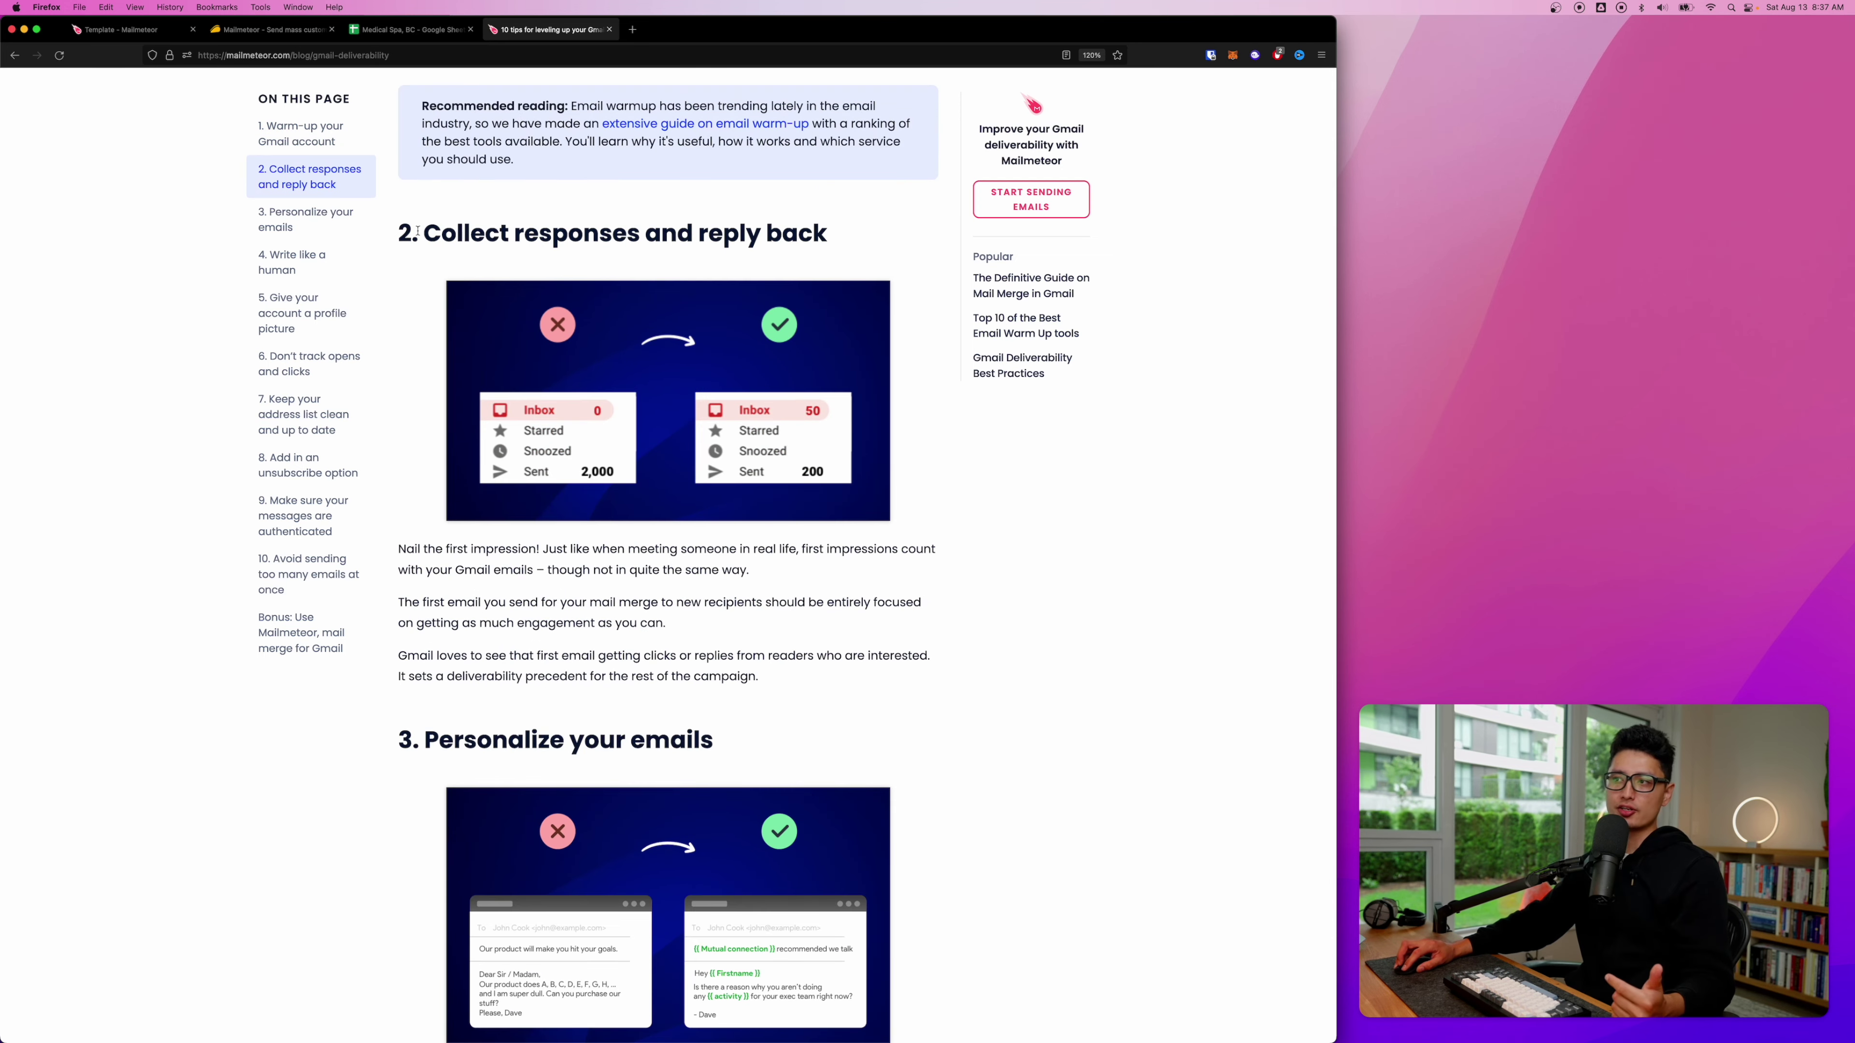
{"action": "left_click_drag", "start_coordinate": [418, 234], "coordinate": [839, 251]}
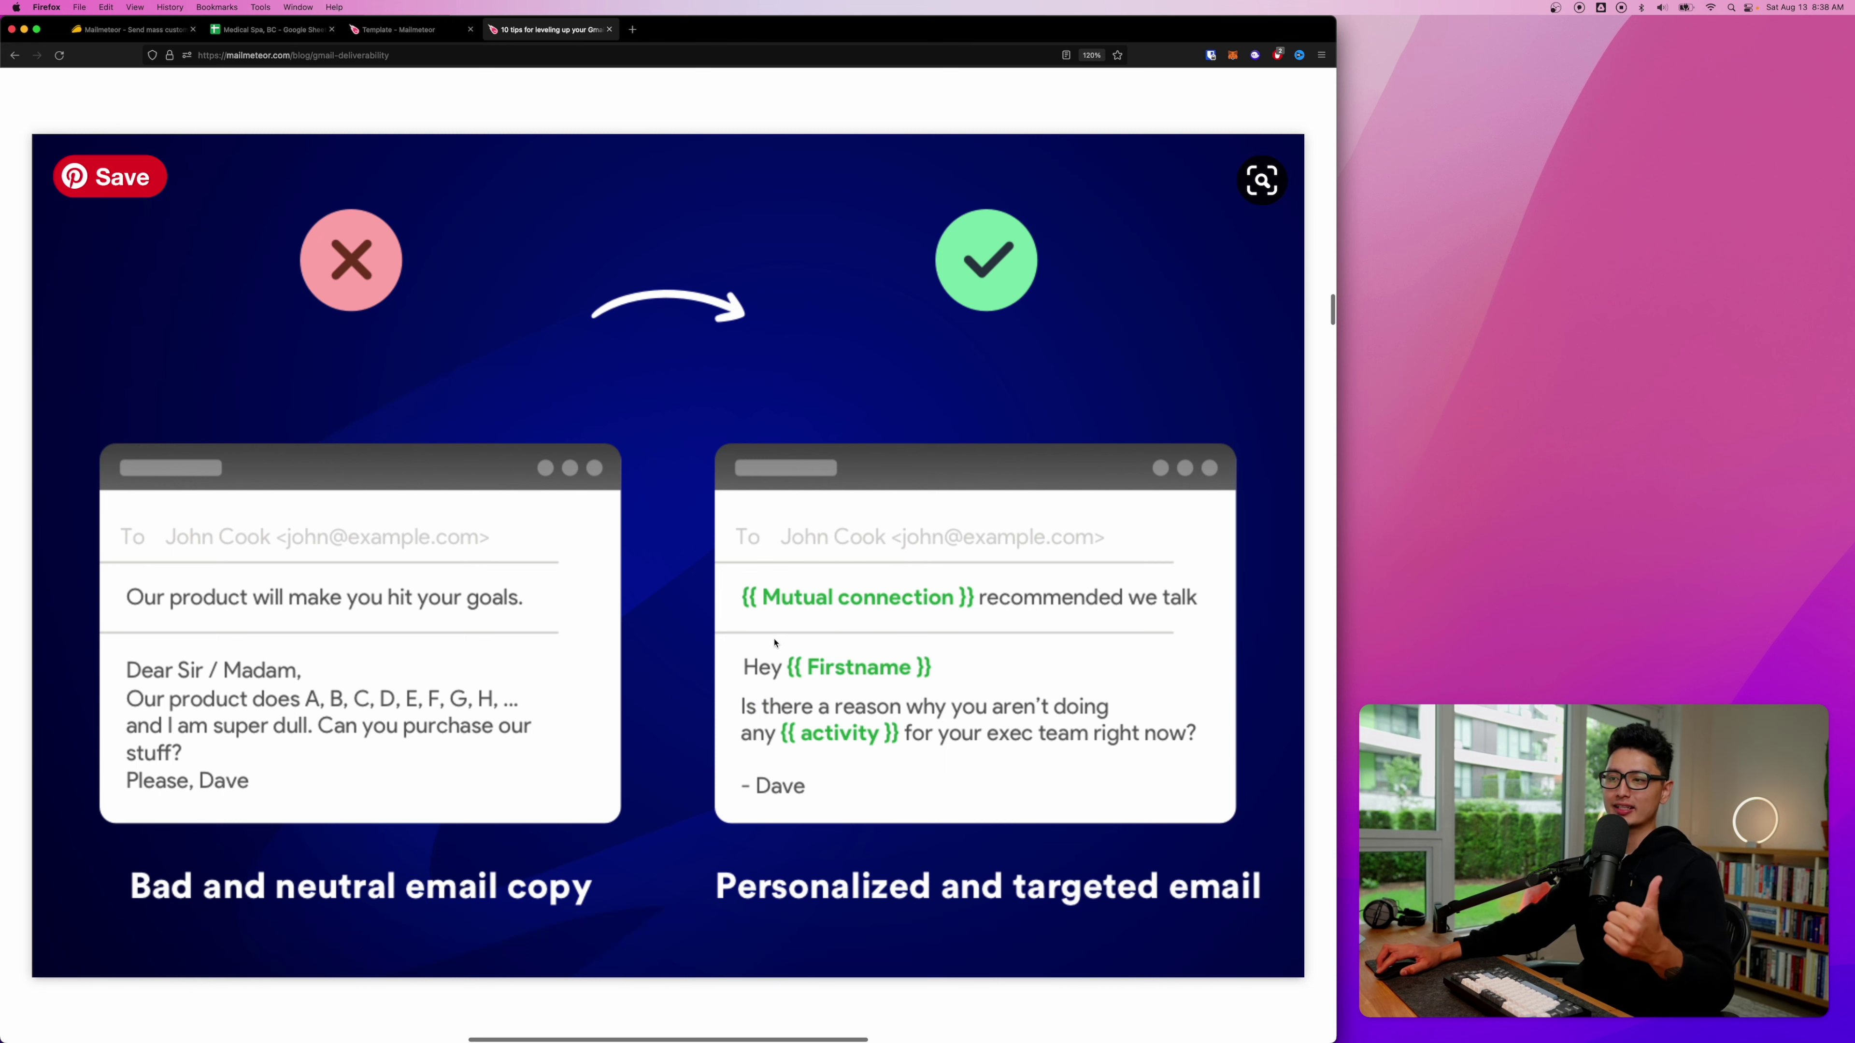
{"action": "left_click", "coordinate": [792, 367]}
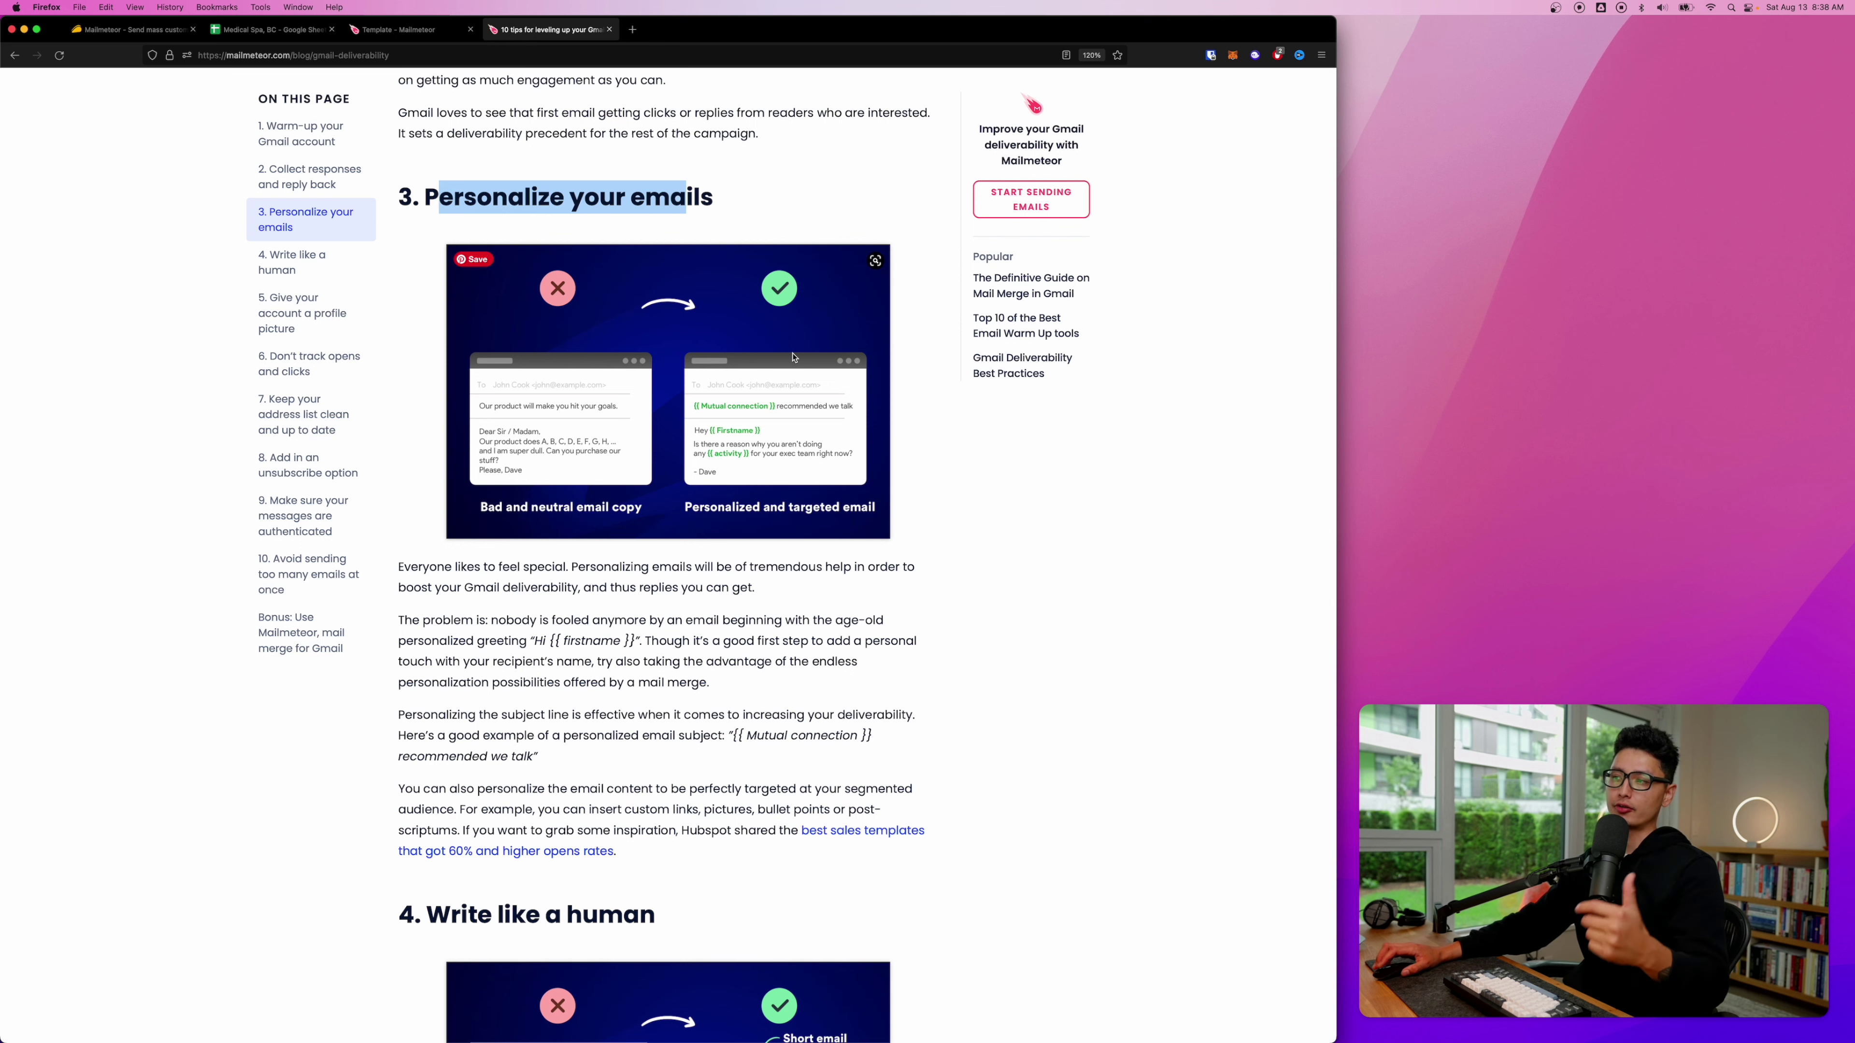
Step: Read on, marking the profile picture tip and the unsubscribe option tip headings
{"action": "scroll", "coordinate": [389, 654], "scroll_direction": "down", "scroll_amount": 7}
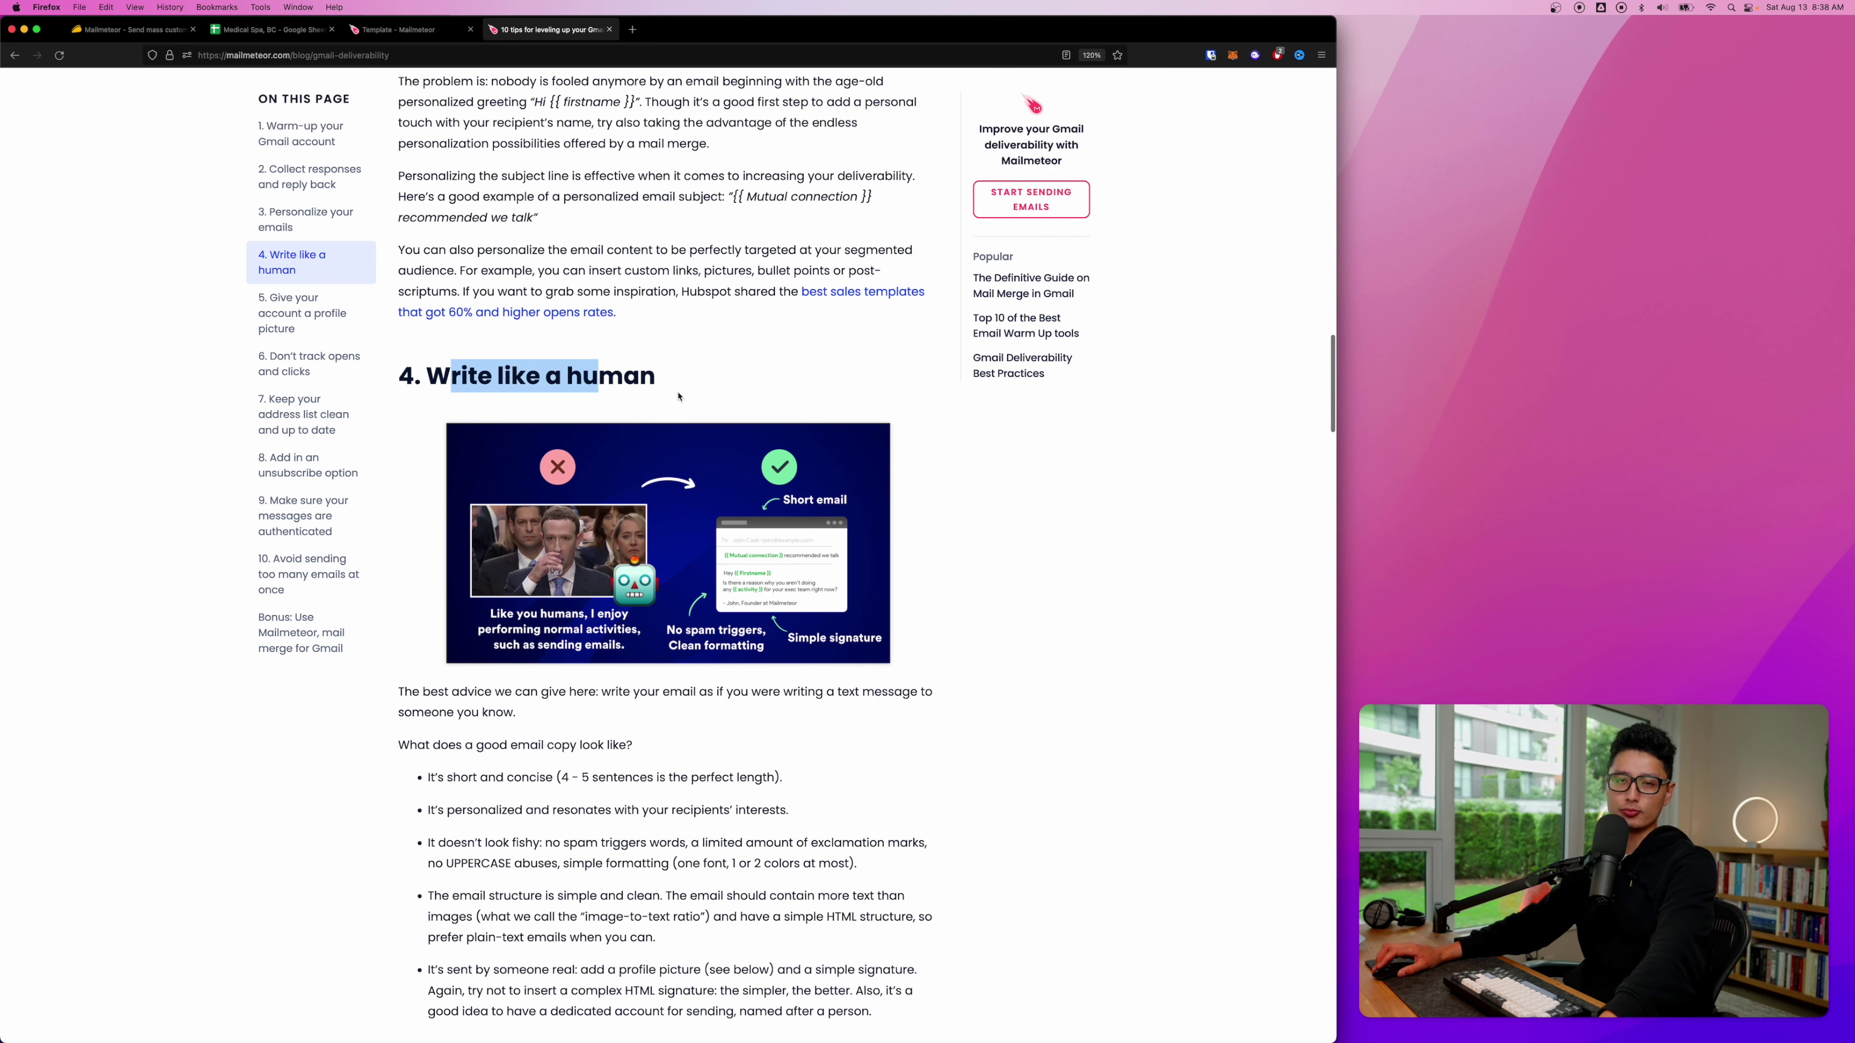
{"action": "scroll", "coordinate": [425, 492], "scroll_direction": "down", "scroll_amount": 8}
{"action": "left_click_drag", "start_coordinate": [425, 491], "coordinate": [844, 494]}
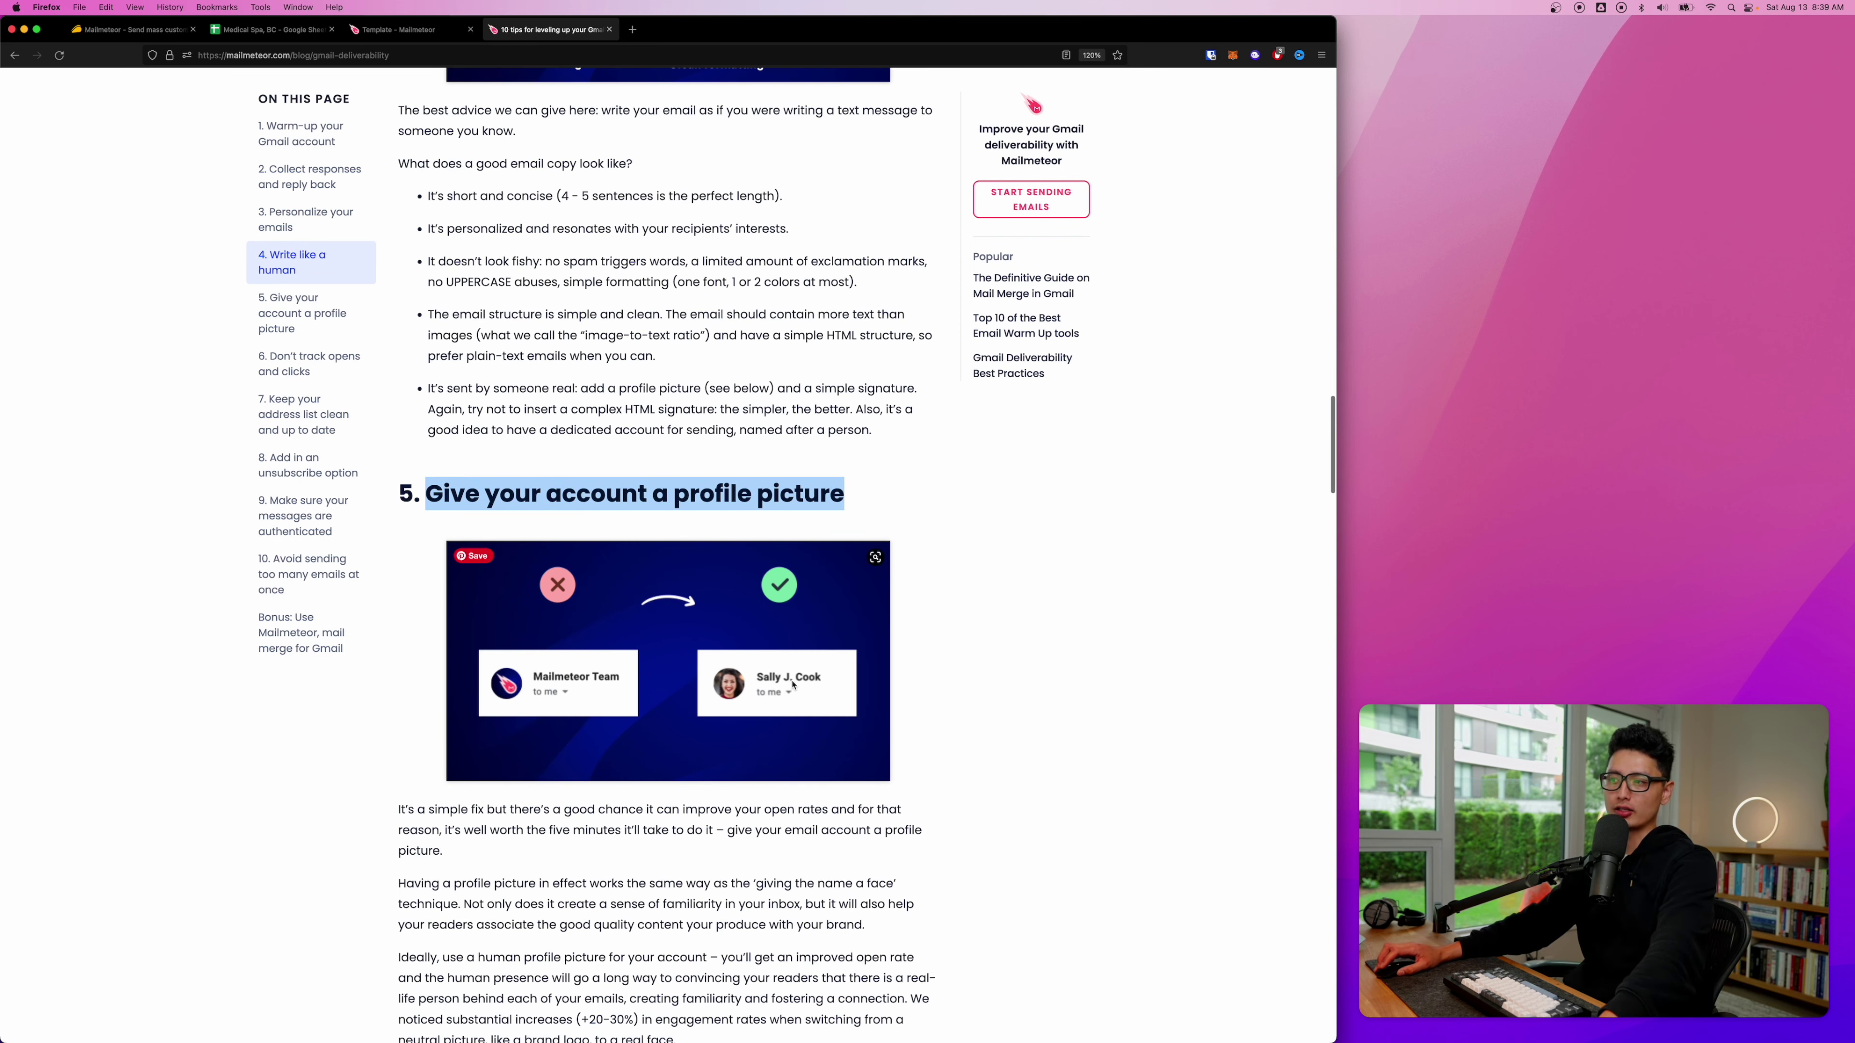
{"action": "scroll", "coordinate": [828, 695], "scroll_direction": "down", "scroll_amount": 2}
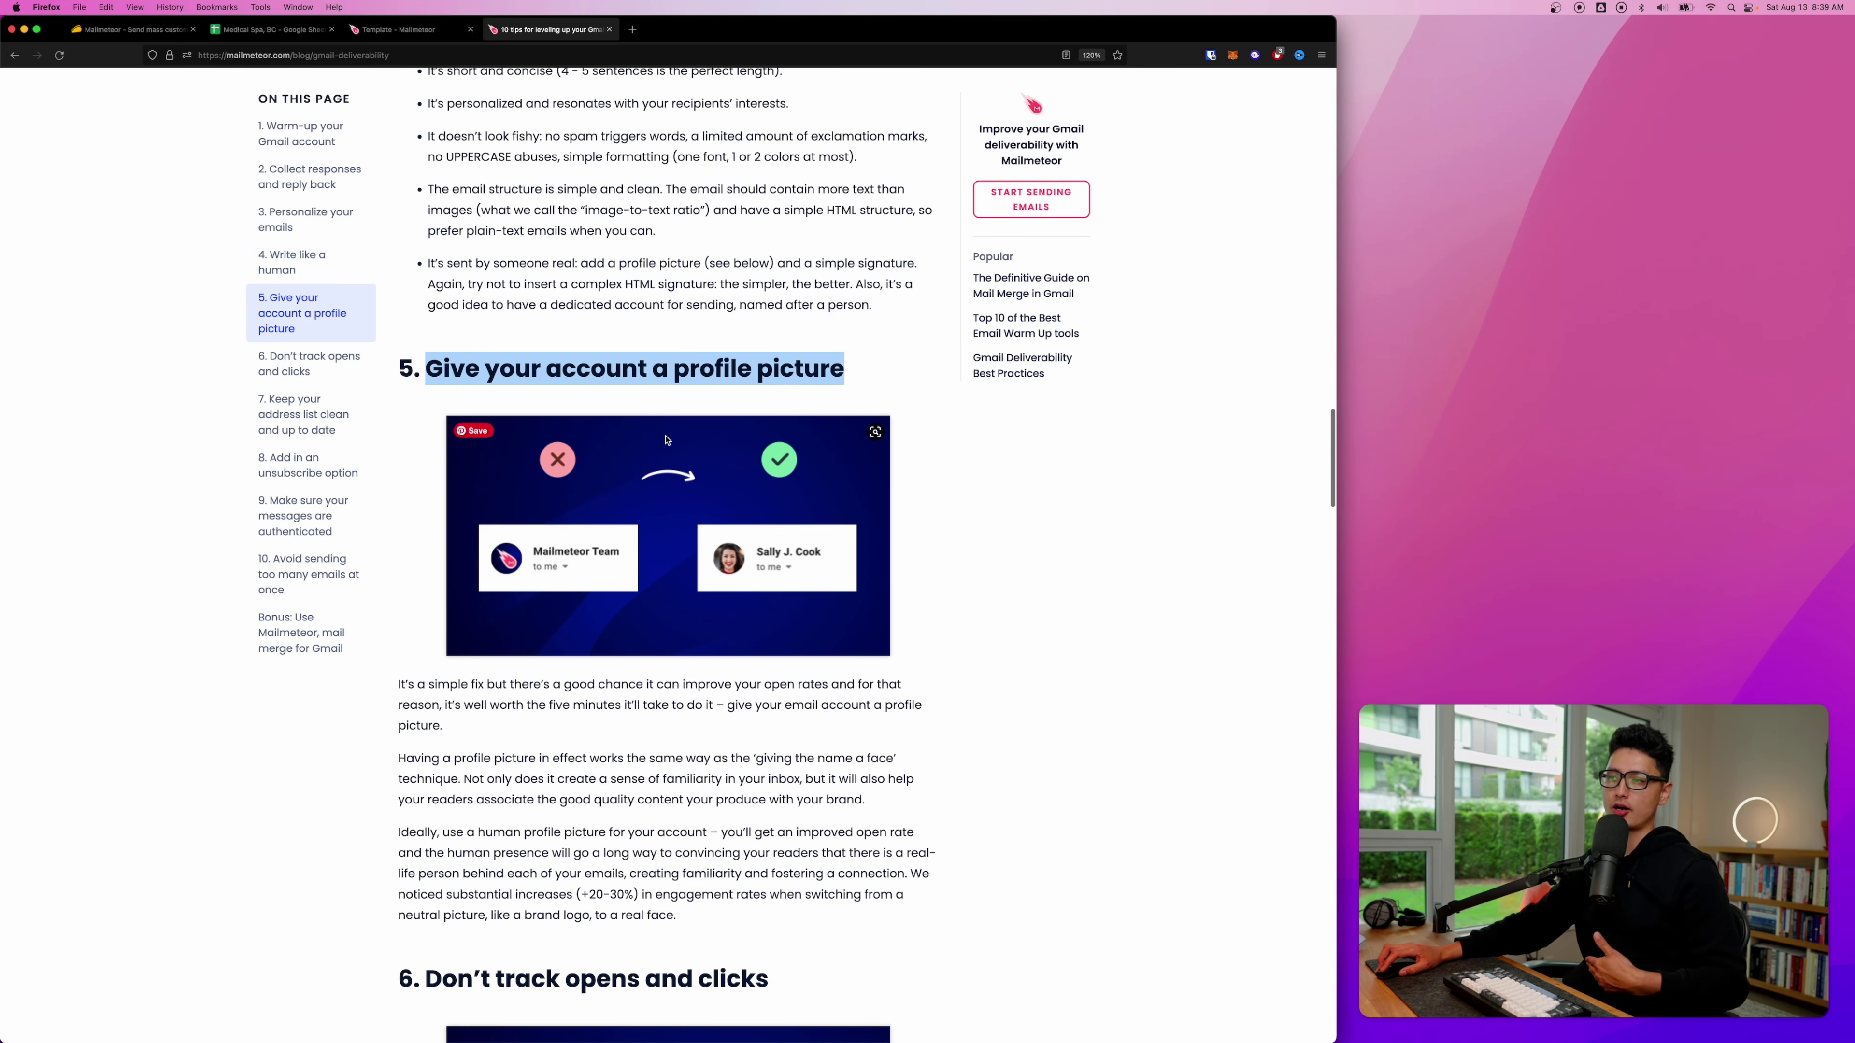
{"action": "scroll", "coordinate": [665, 439], "scroll_direction": "down", "scroll_amount": 10}
{"action": "left_click_drag", "start_coordinate": [474, 328], "coordinate": [781, 337]}
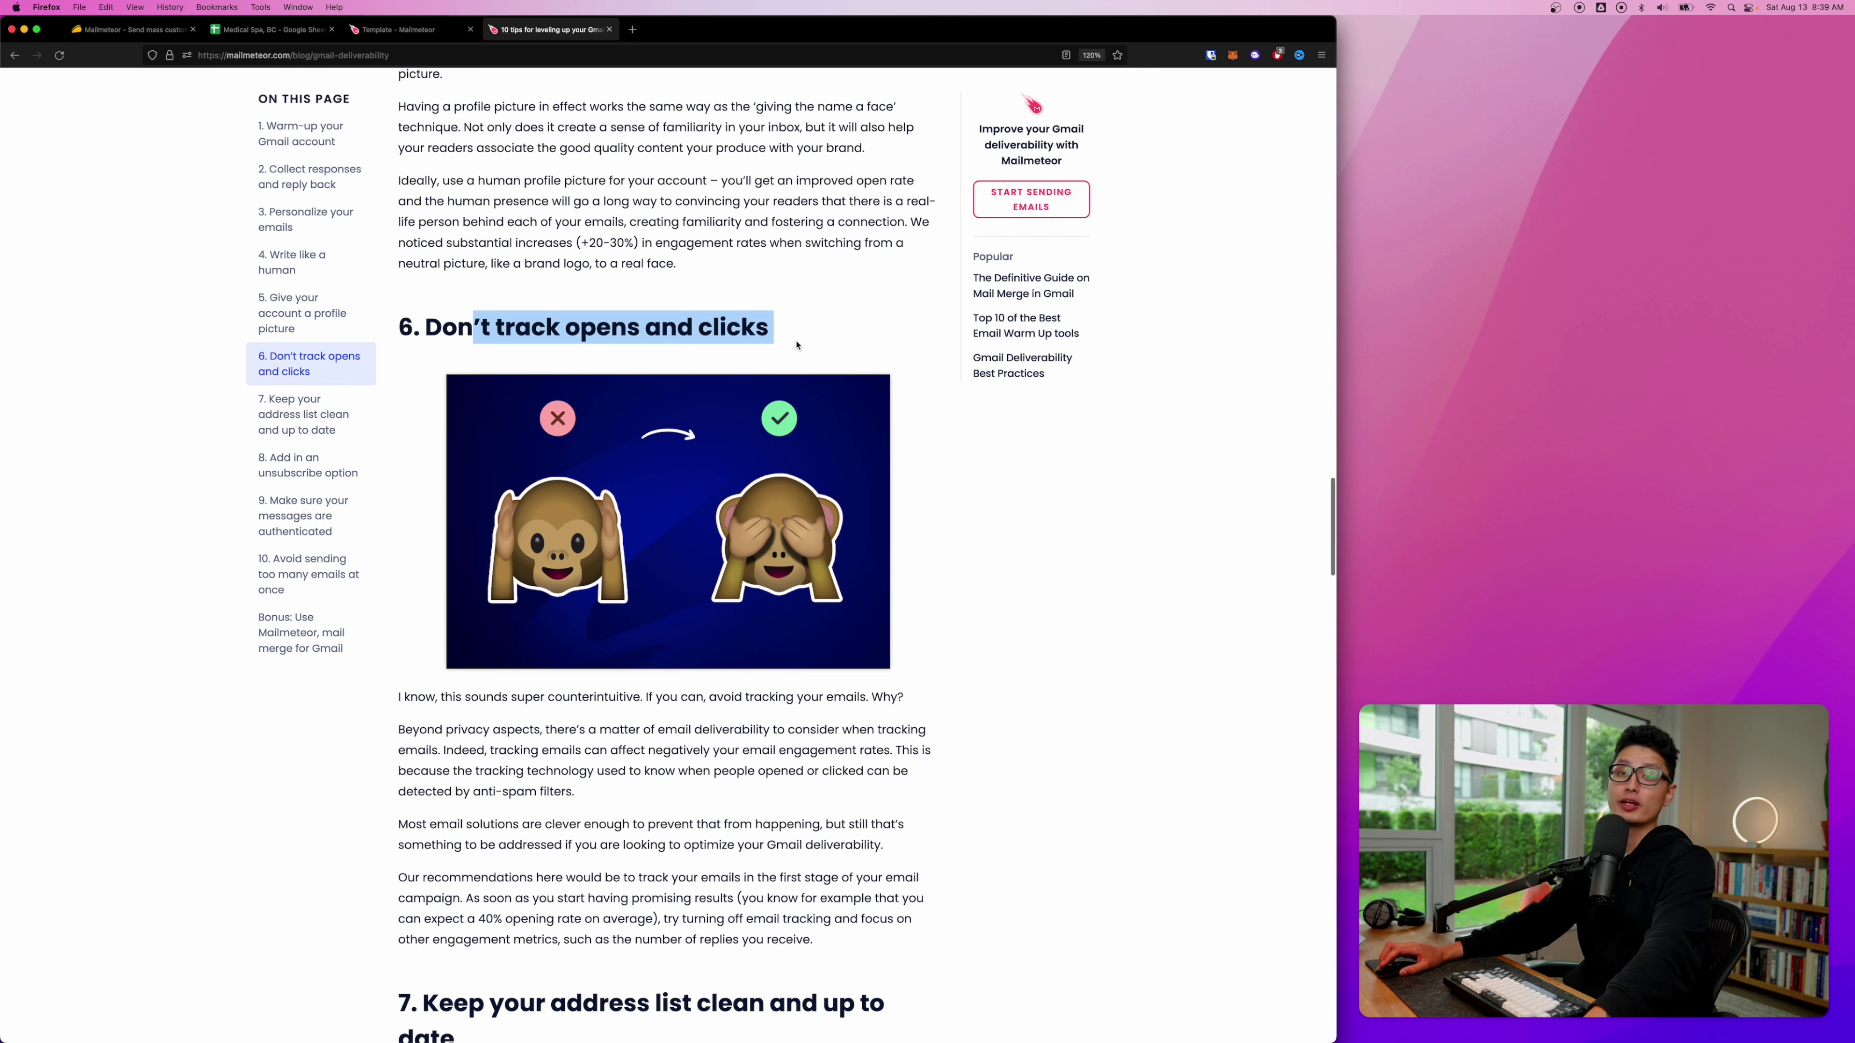
{"action": "scroll", "coordinate": [723, 349], "scroll_direction": "up", "scroll_amount": 1}
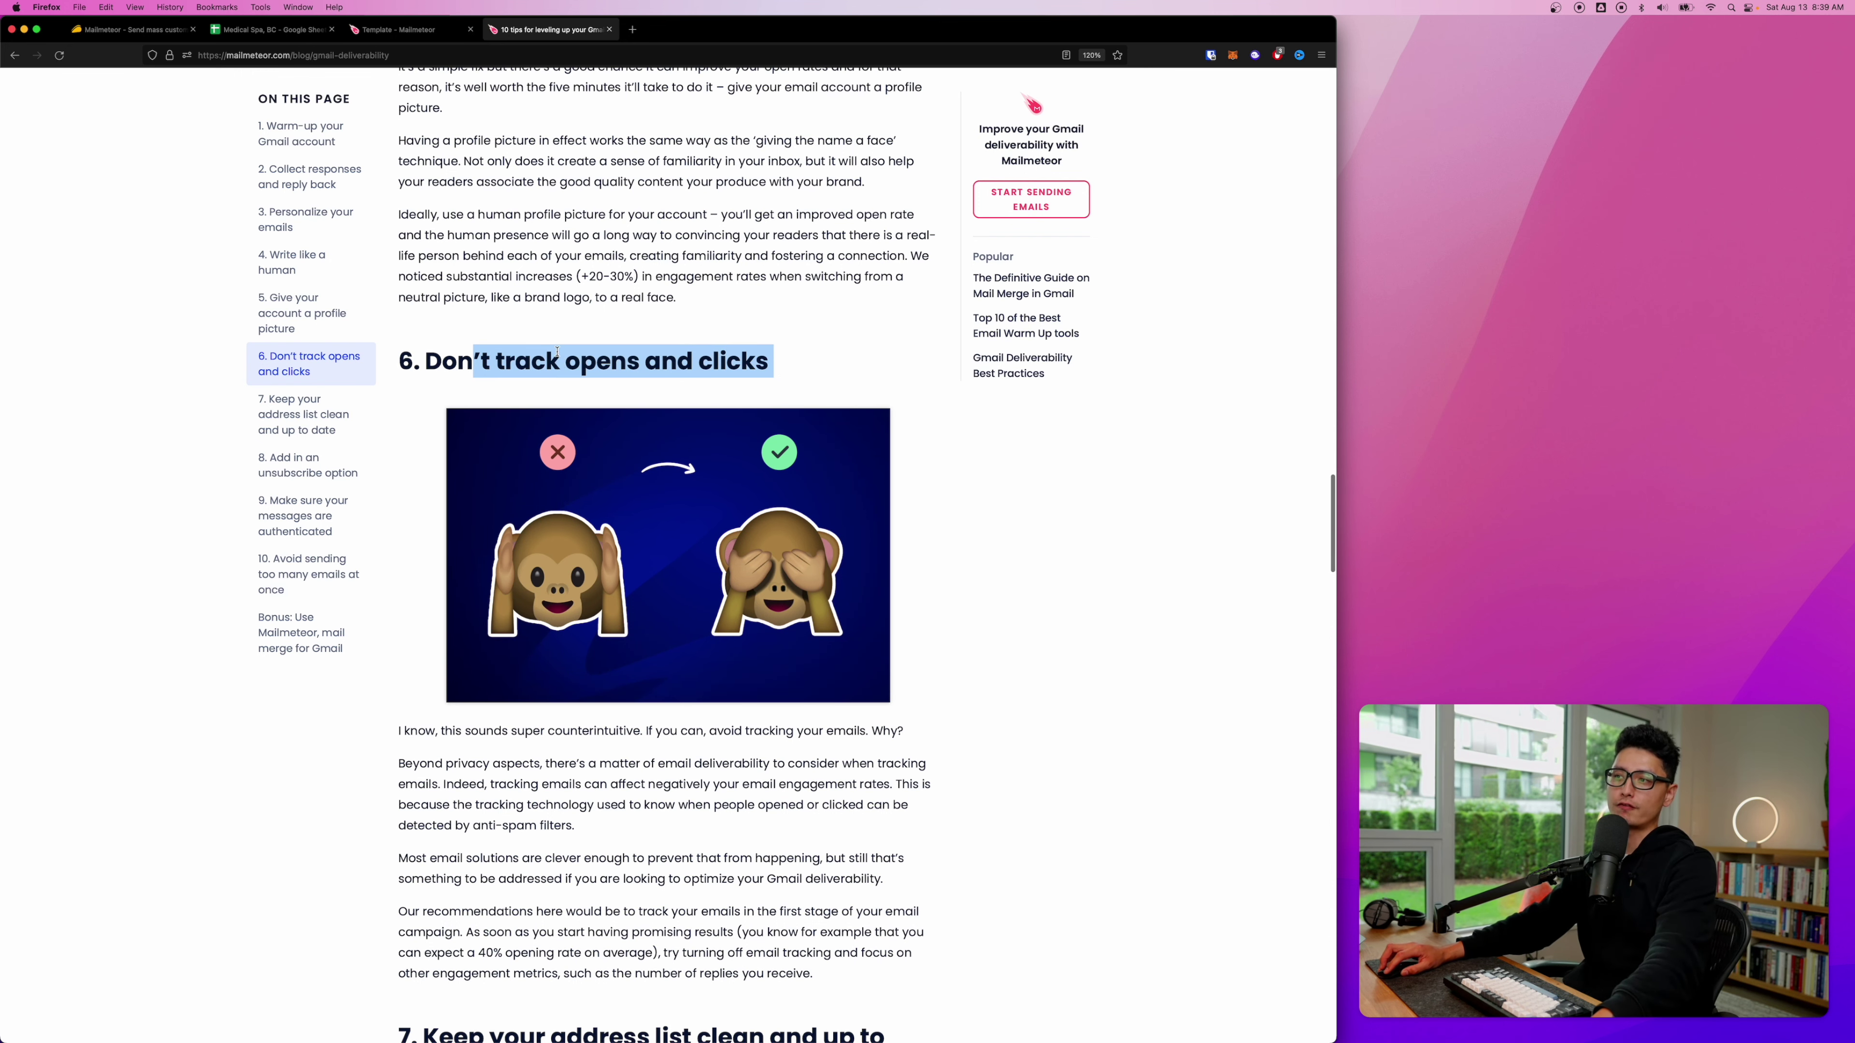
{"action": "scroll", "coordinate": [758, 374], "scroll_direction": "down", "scroll_amount": 5}
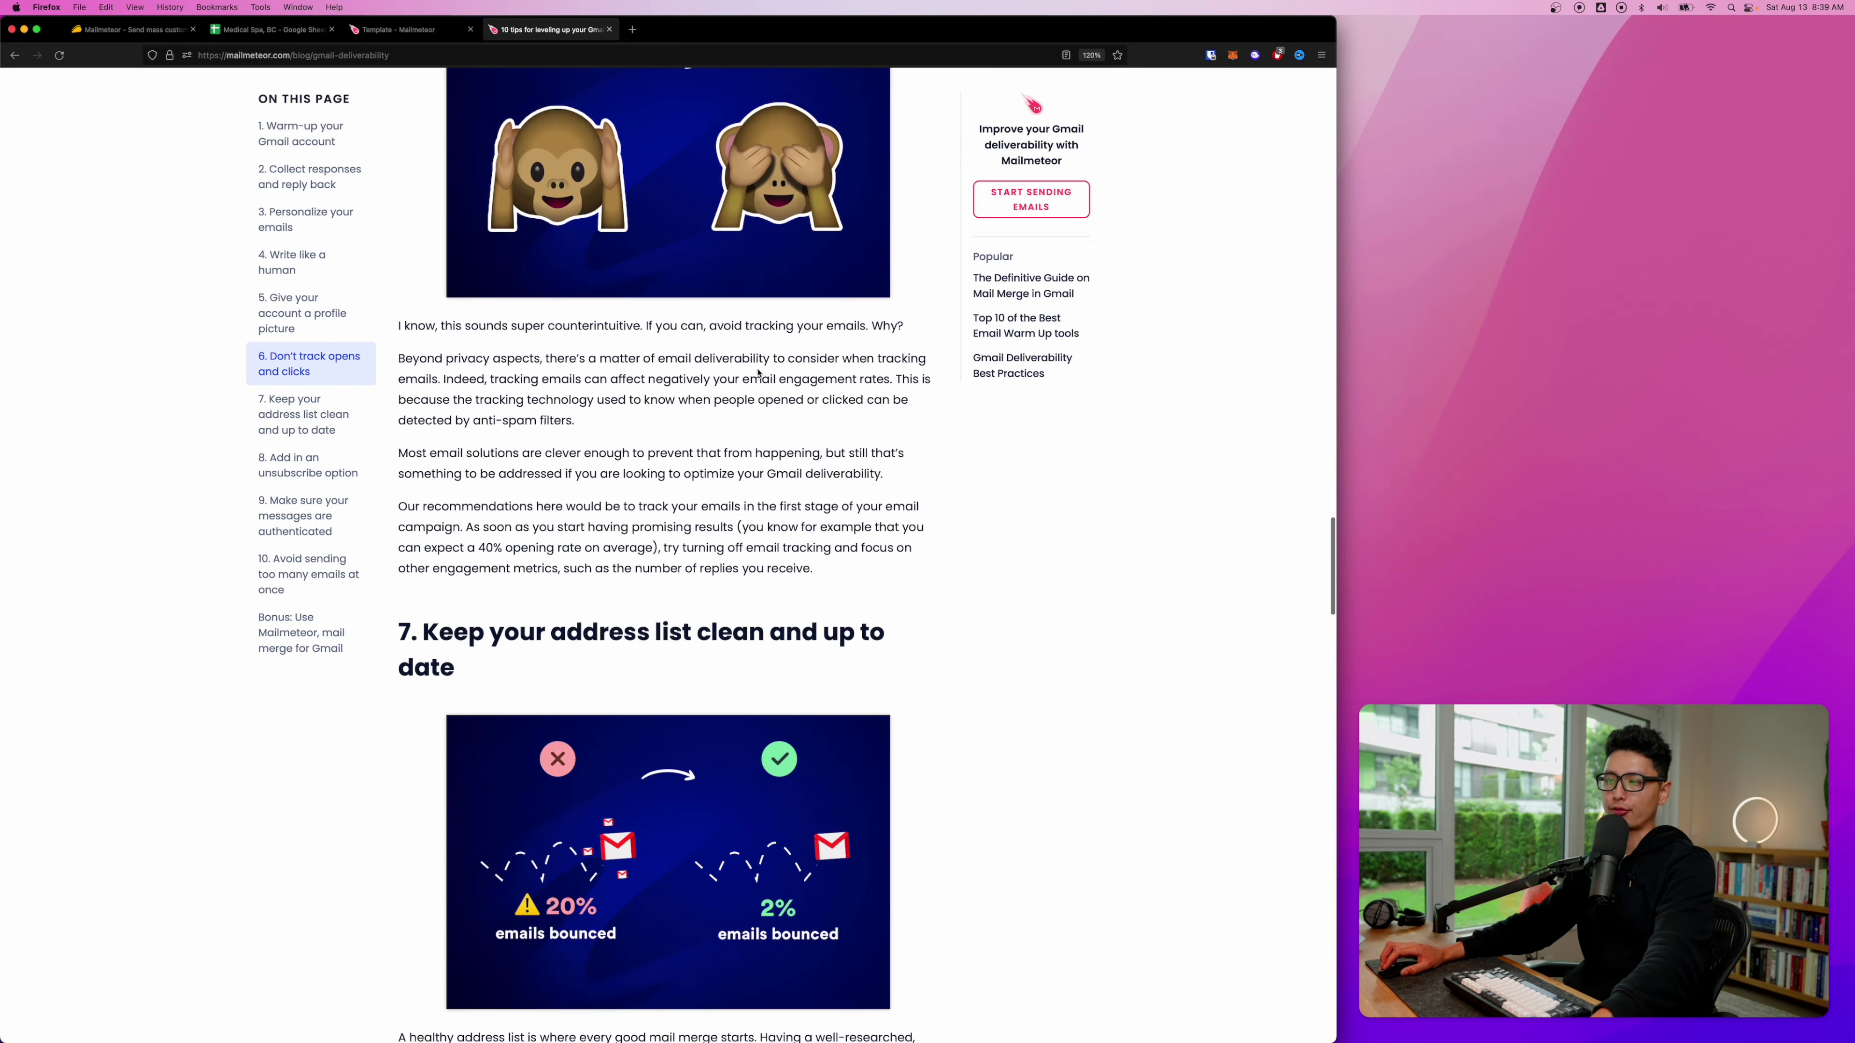
{"action": "scroll", "coordinate": [758, 373], "scroll_direction": "down", "scroll_amount": 5}
{"action": "left_click_drag", "start_coordinate": [454, 302], "coordinate": [434, 268]}
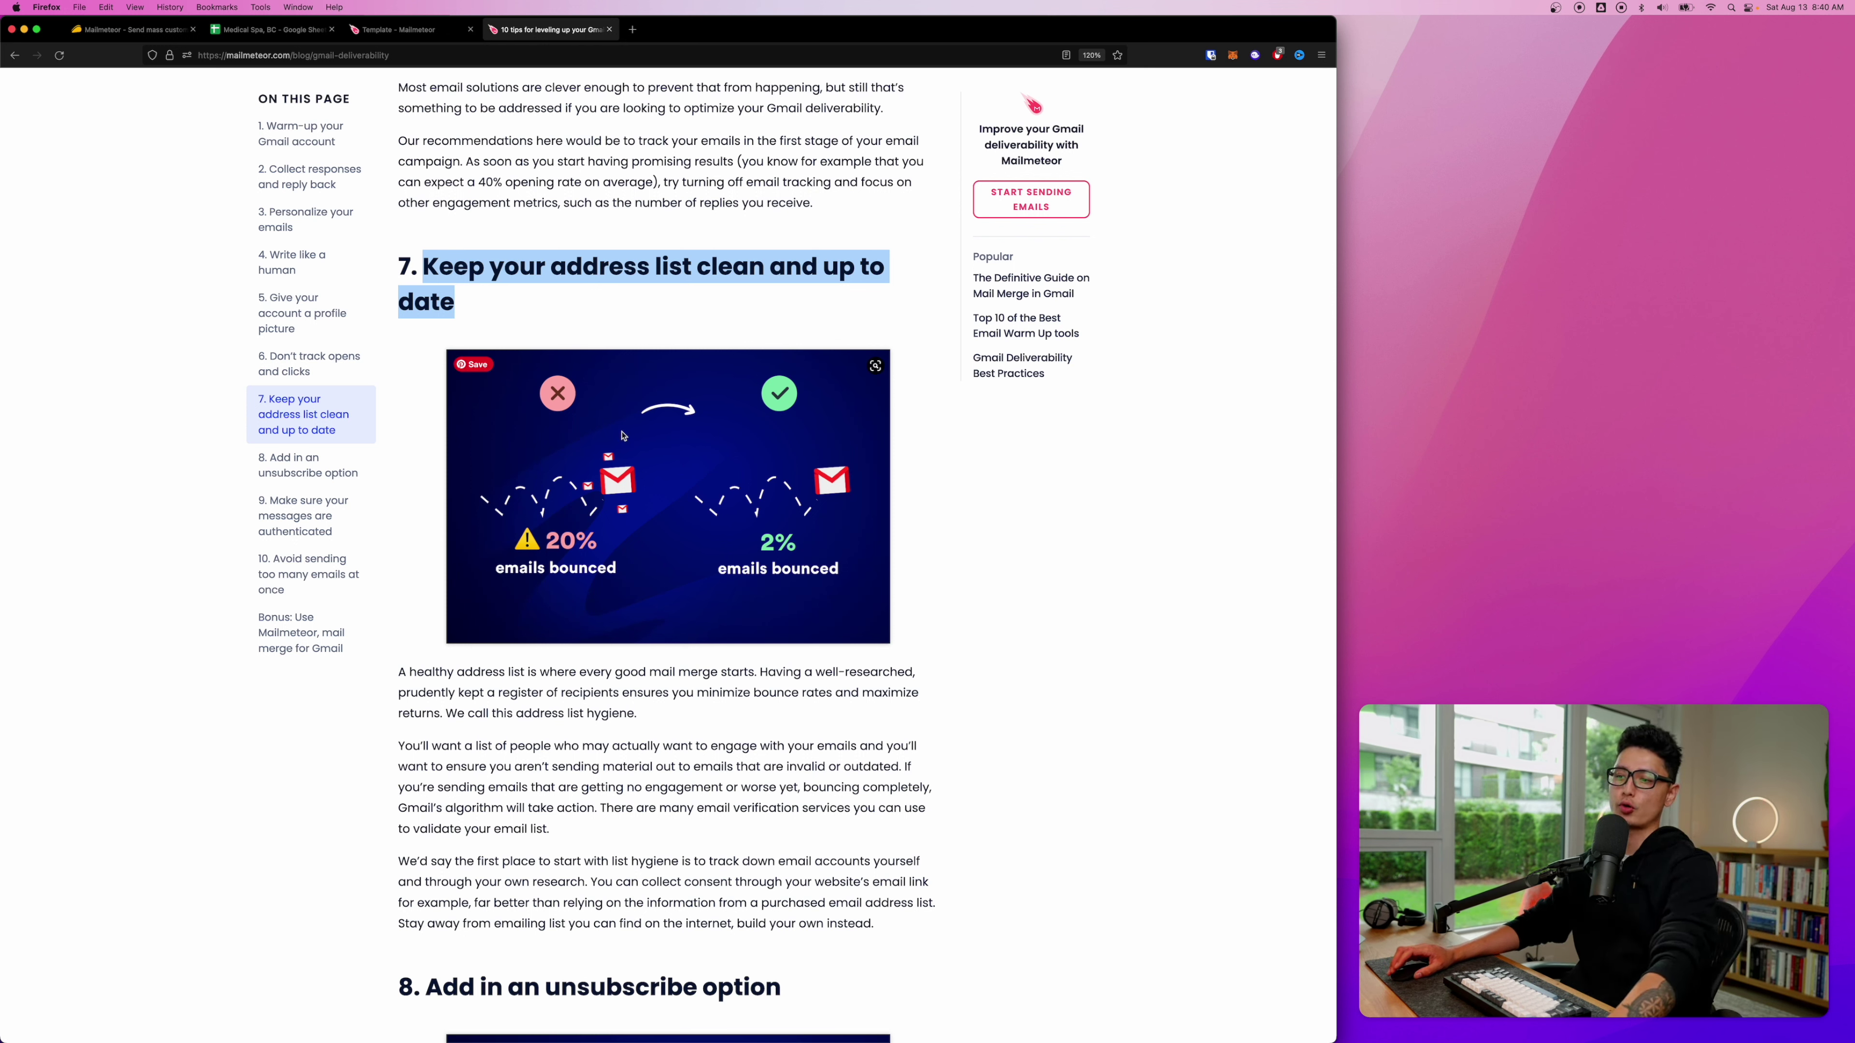
{"action": "scroll", "coordinate": [623, 436], "scroll_direction": "down", "scroll_amount": 10}
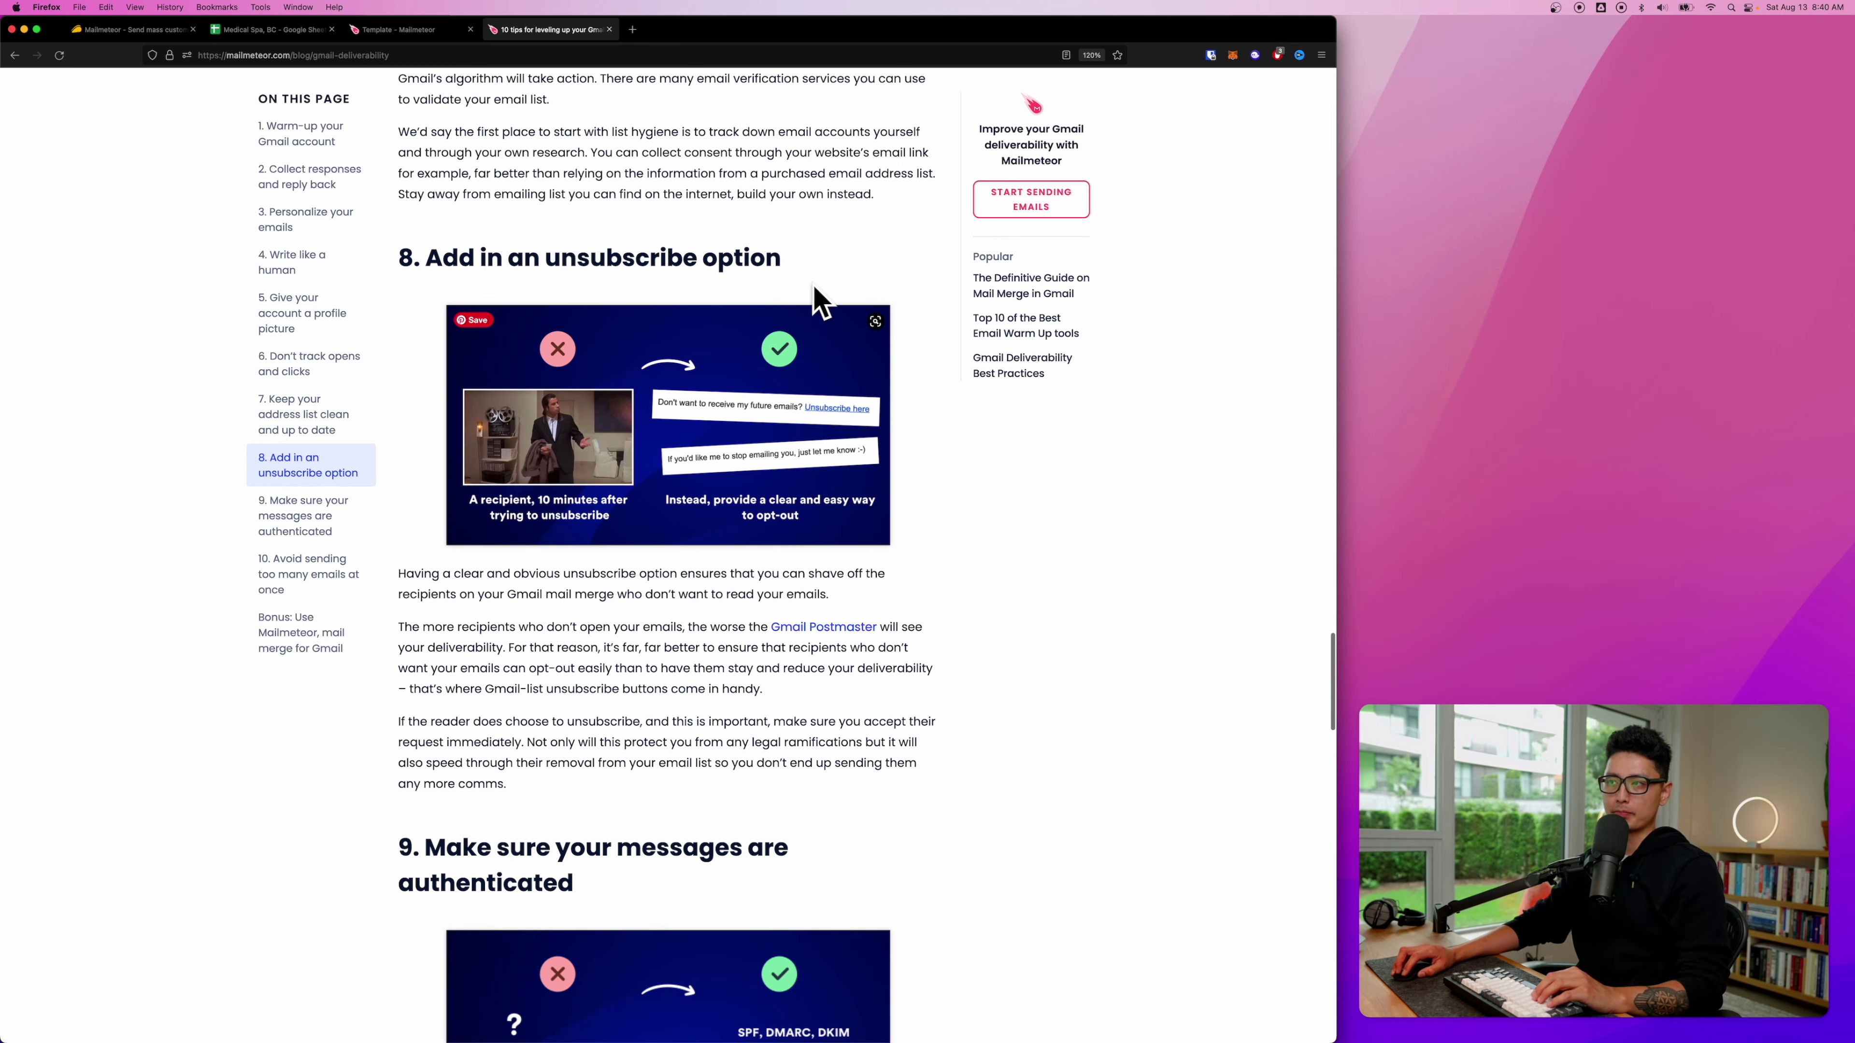
{"action": "left_click_drag", "start_coordinate": [765, 259], "coordinate": [425, 259]}
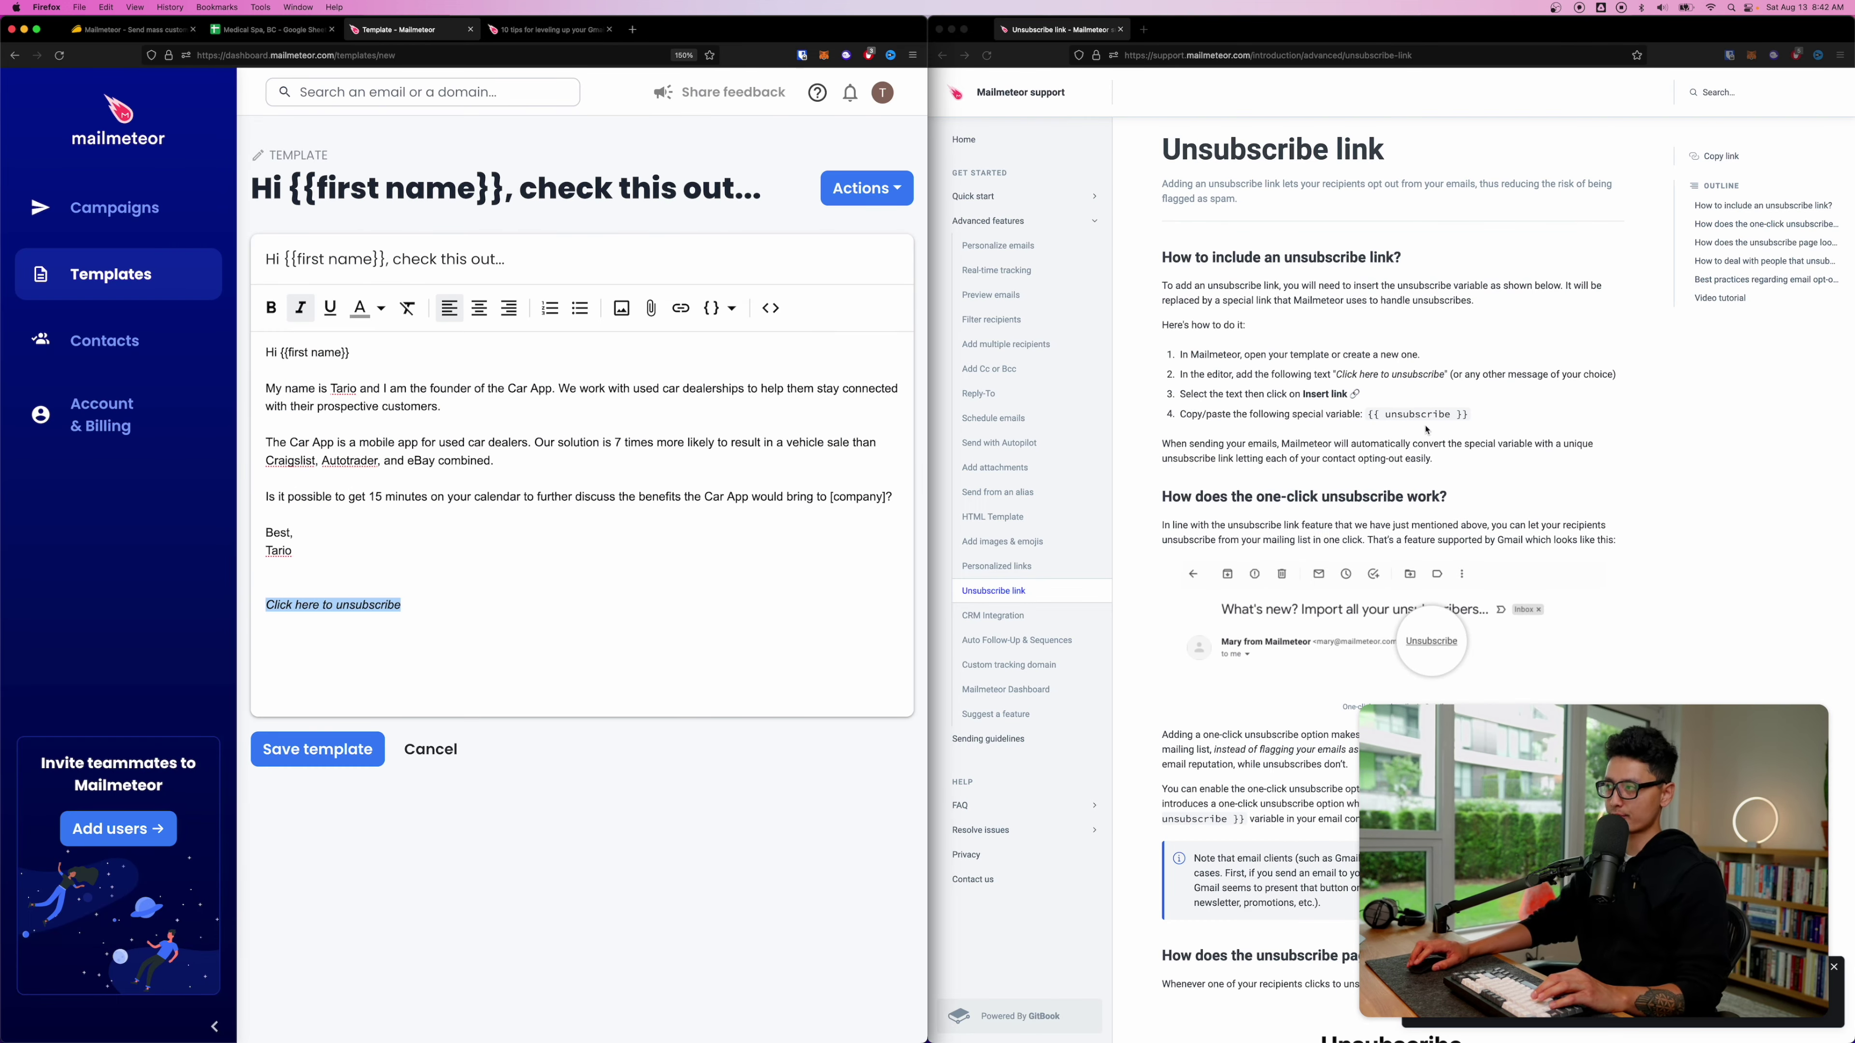
Step: Copy the {{ unsubscribe }} variable and select the template's 'Click here to unsubscribe' line
{"action": "left_click_drag", "start_coordinate": [1470, 415], "coordinate": [1367, 415]}
{"action": "key", "text": "super+c"}
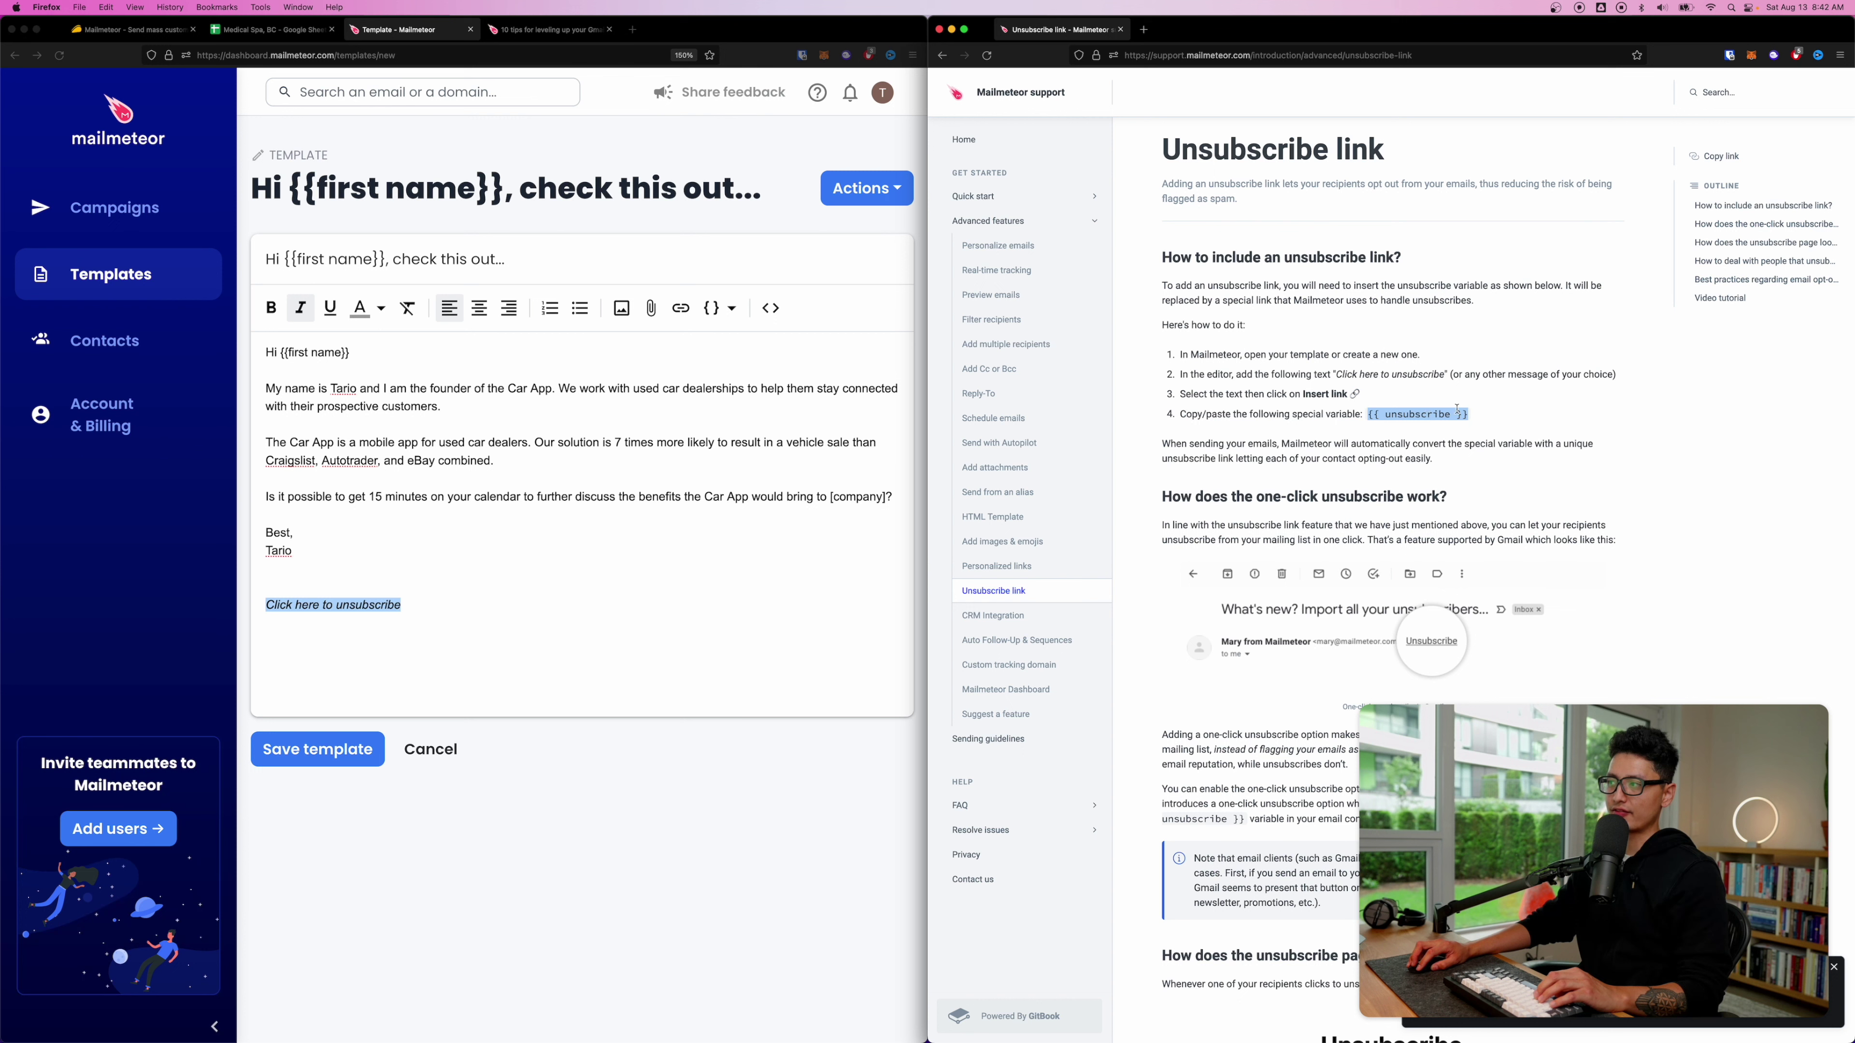
{"action": "left_click", "coordinate": [421, 582]}
{"action": "left_click", "coordinate": [359, 627]}
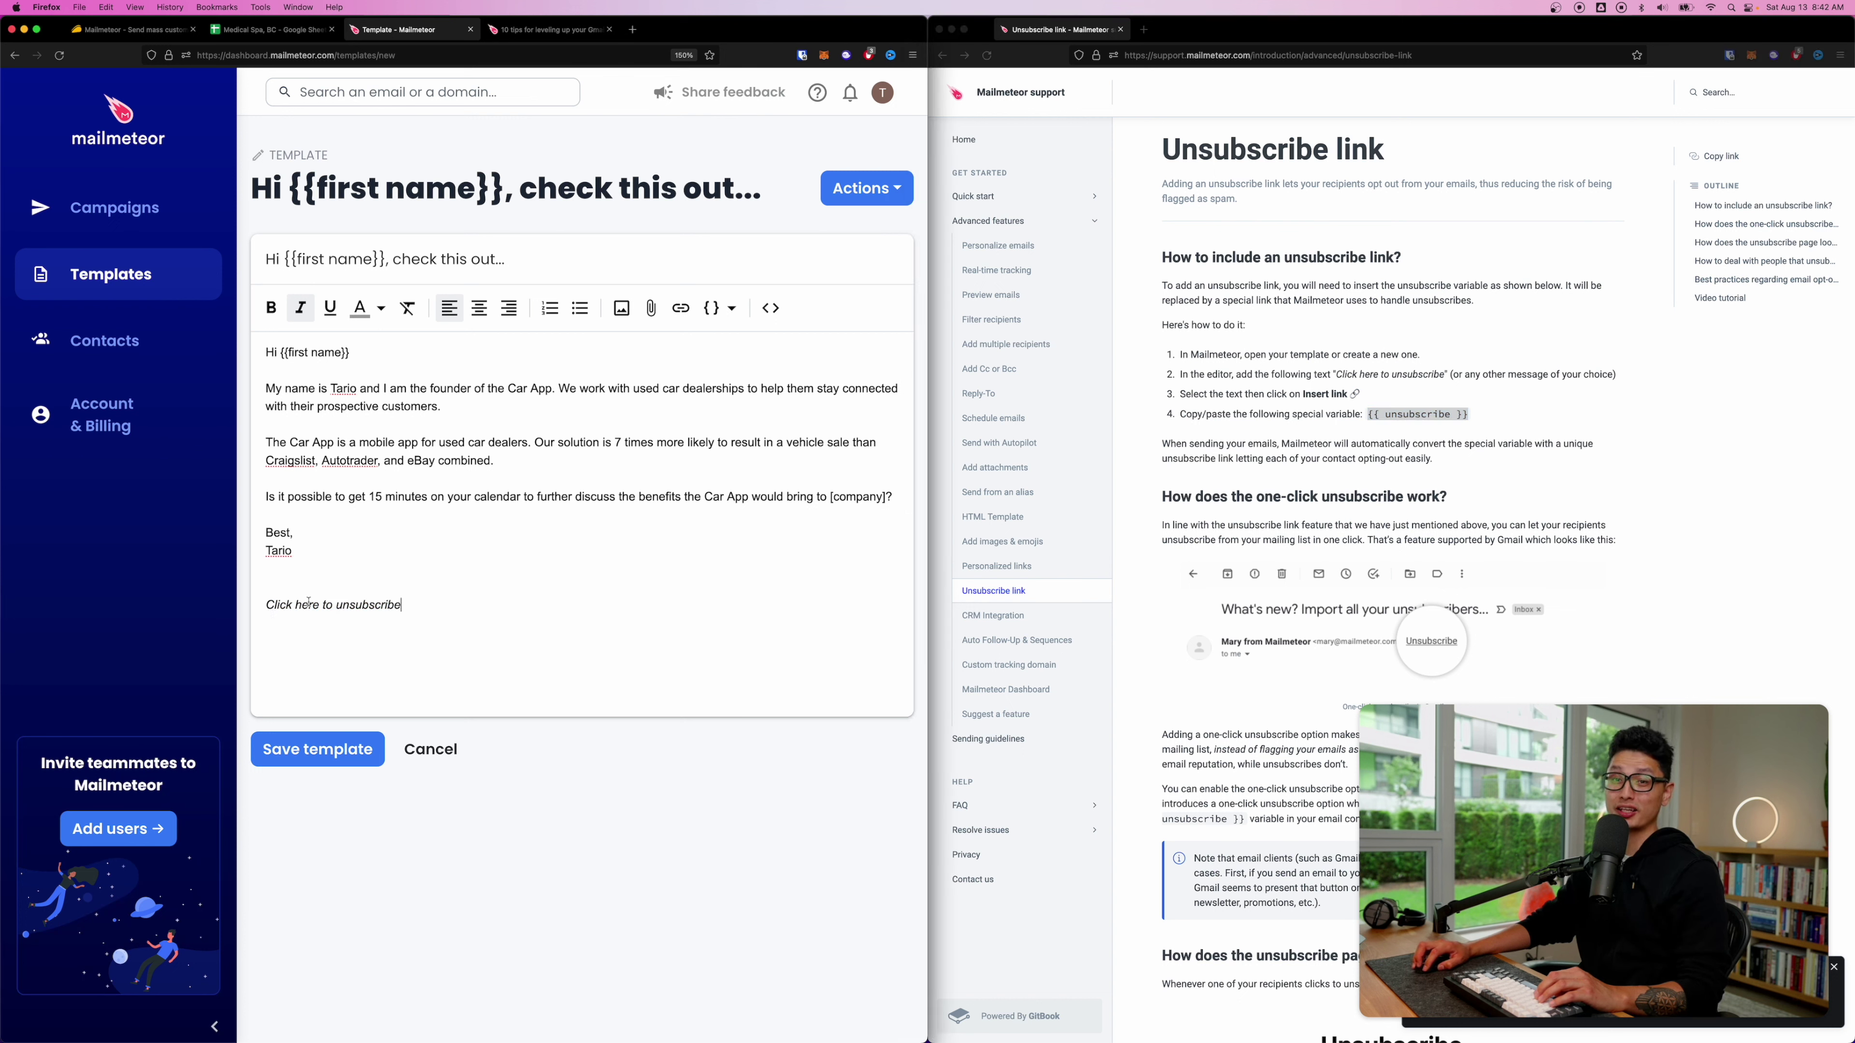
{"action": "triple_click", "coordinate": [359, 605]}
Step: Link the selected line to {{ unsubscribe }}, then mark the message authentication tip heading
{"action": "left_click", "coordinate": [680, 307]}
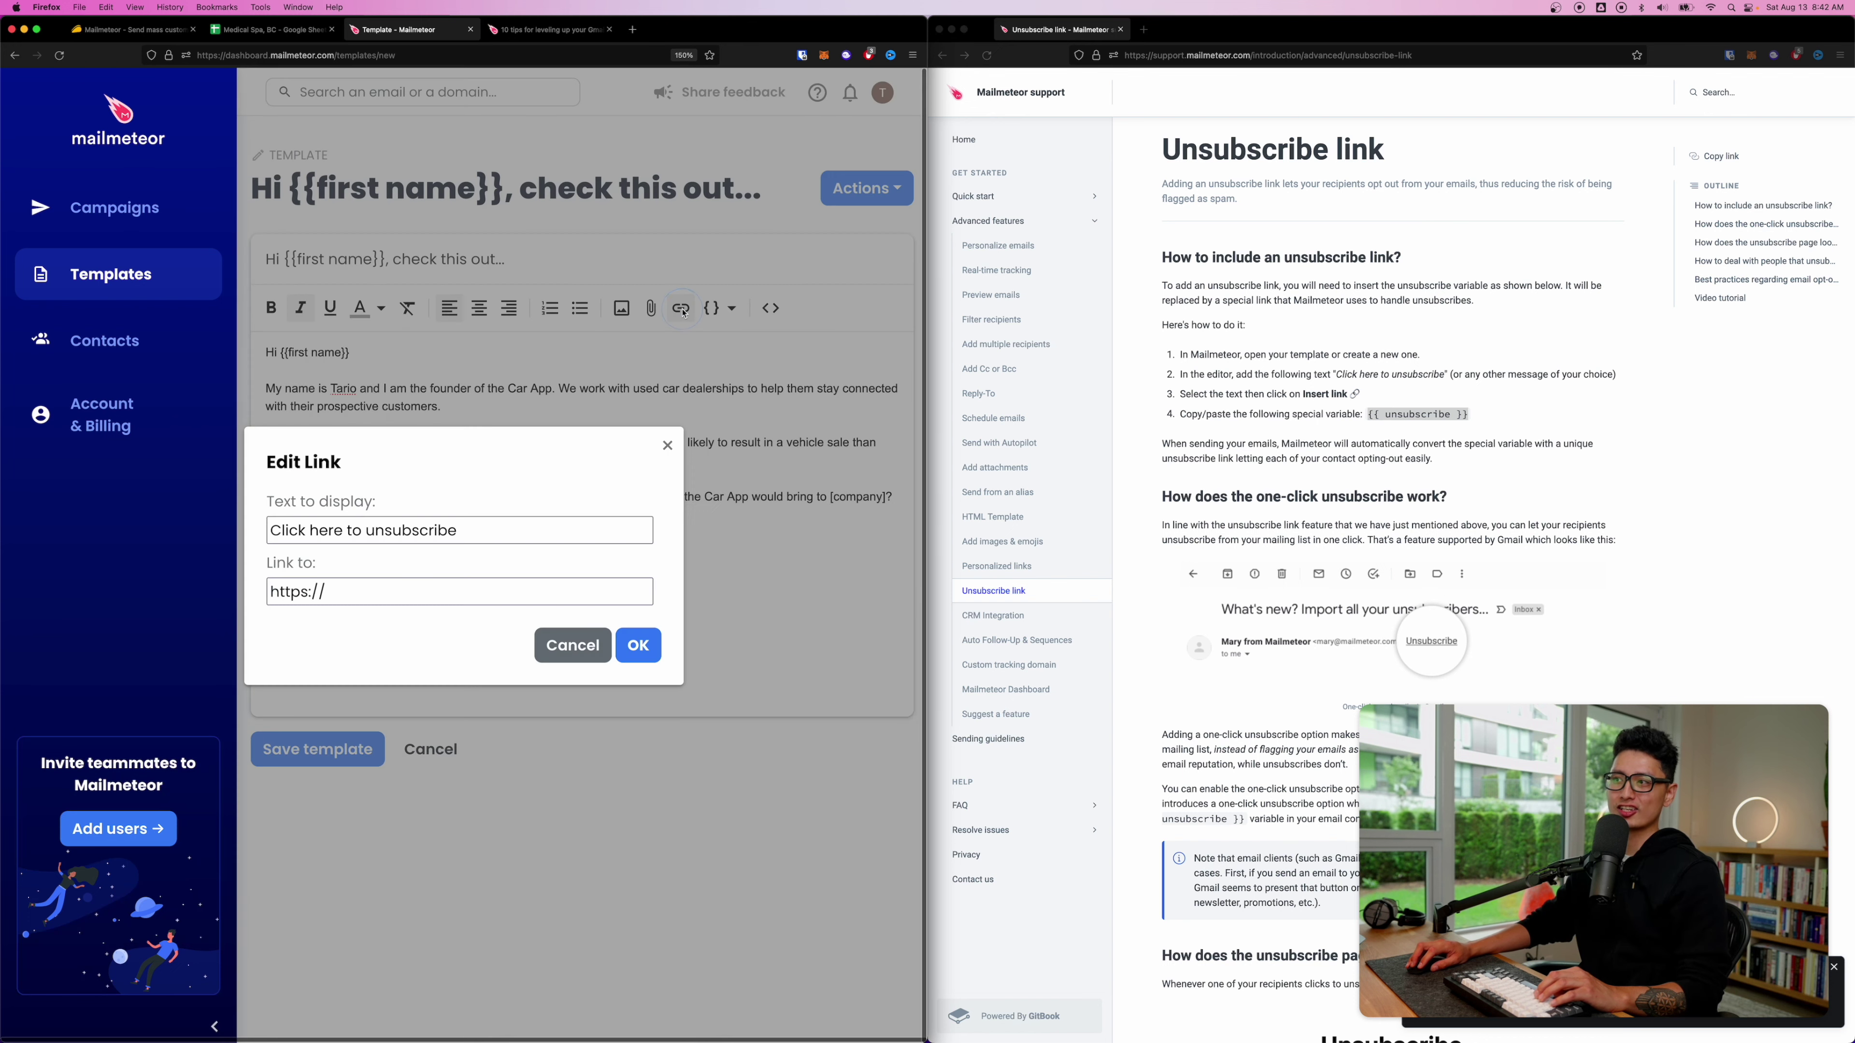
{"action": "left_click", "coordinate": [353, 591]}
{"action": "key", "text": "super+a"}
{"action": "key", "text": "super+v"}
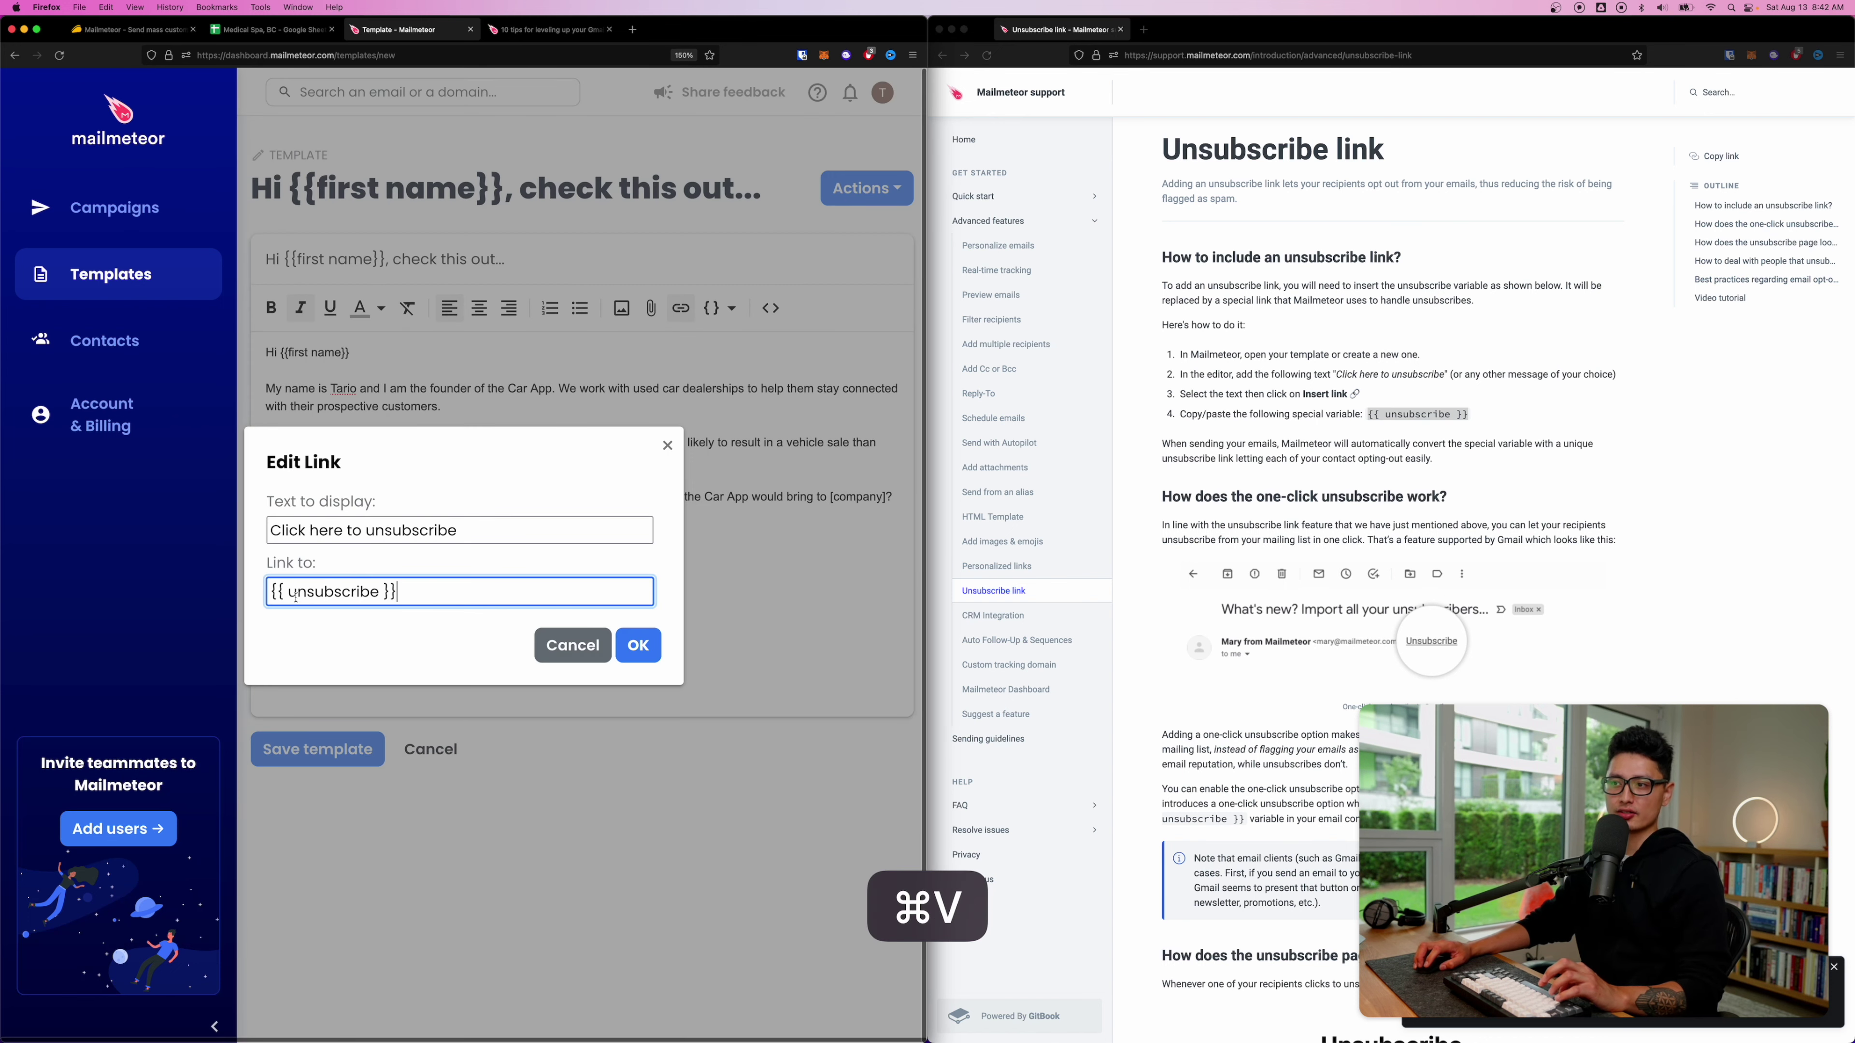
{"action": "left_click", "coordinate": [637, 645]}
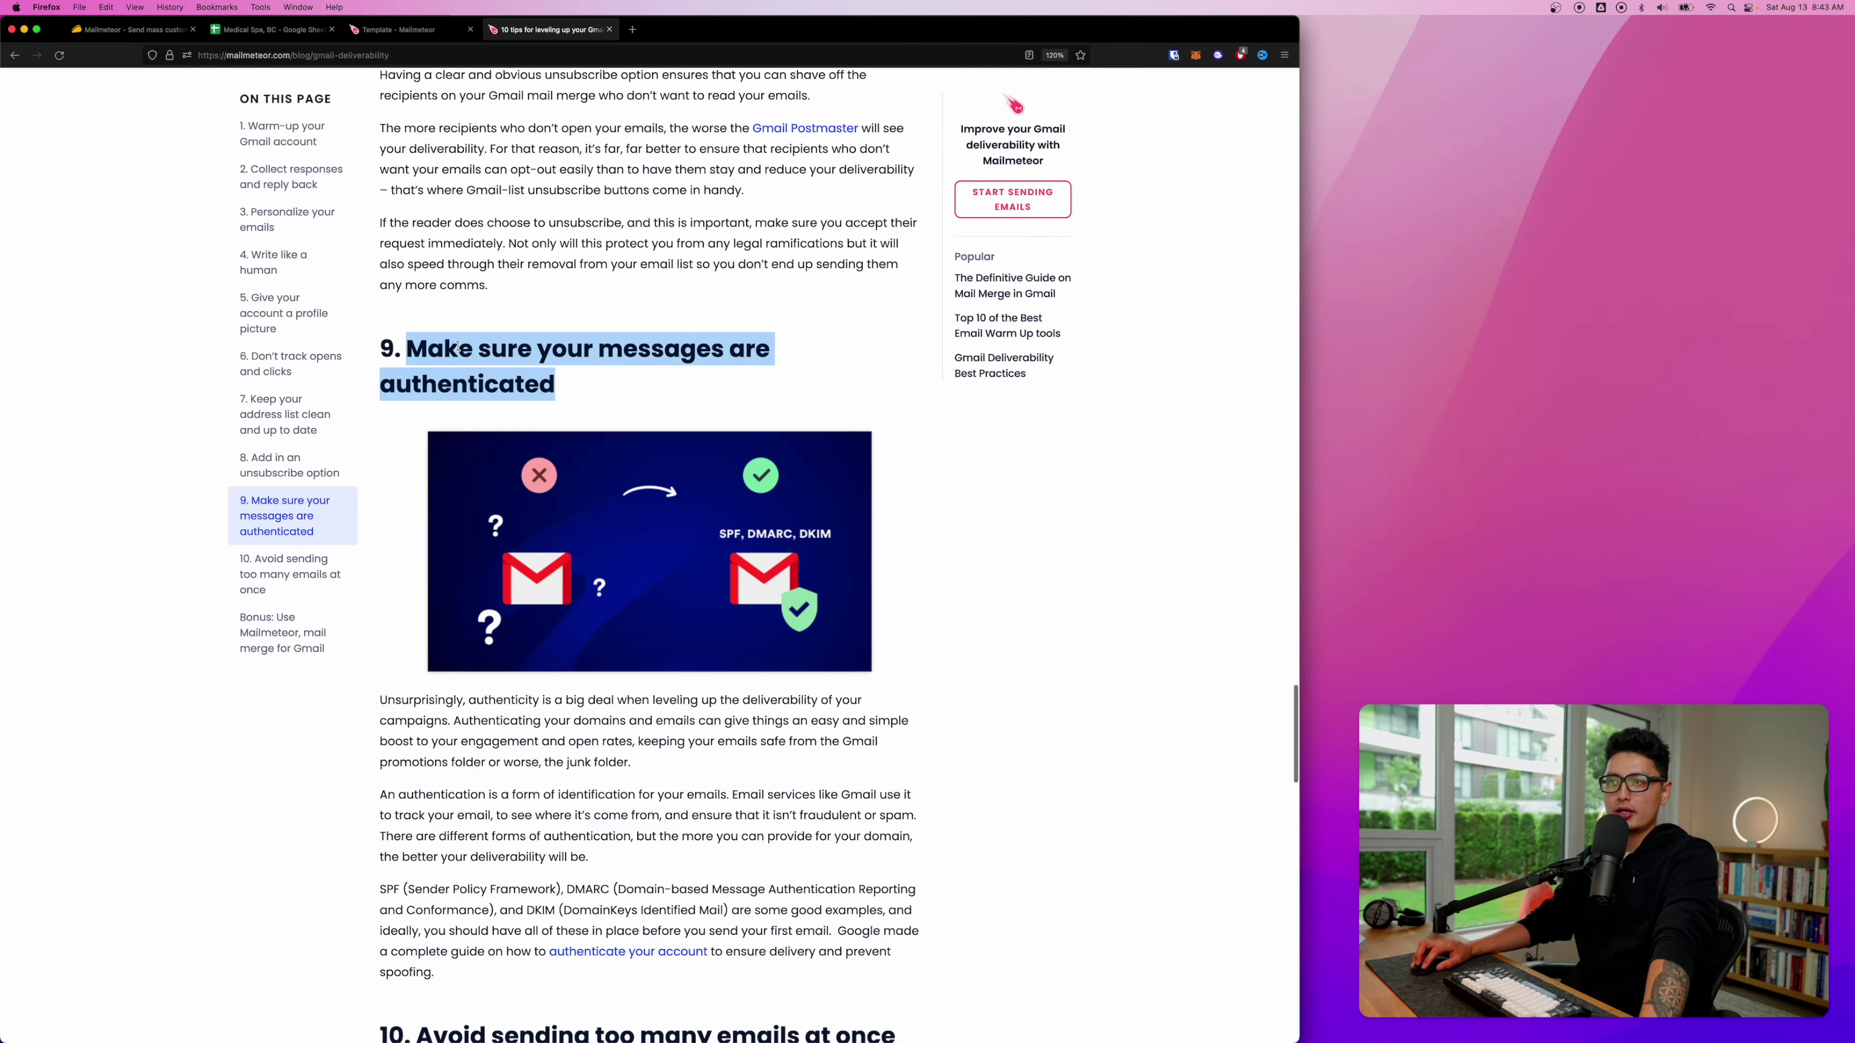
{"action": "left_click_drag", "start_coordinate": [406, 348], "coordinate": [817, 388]}
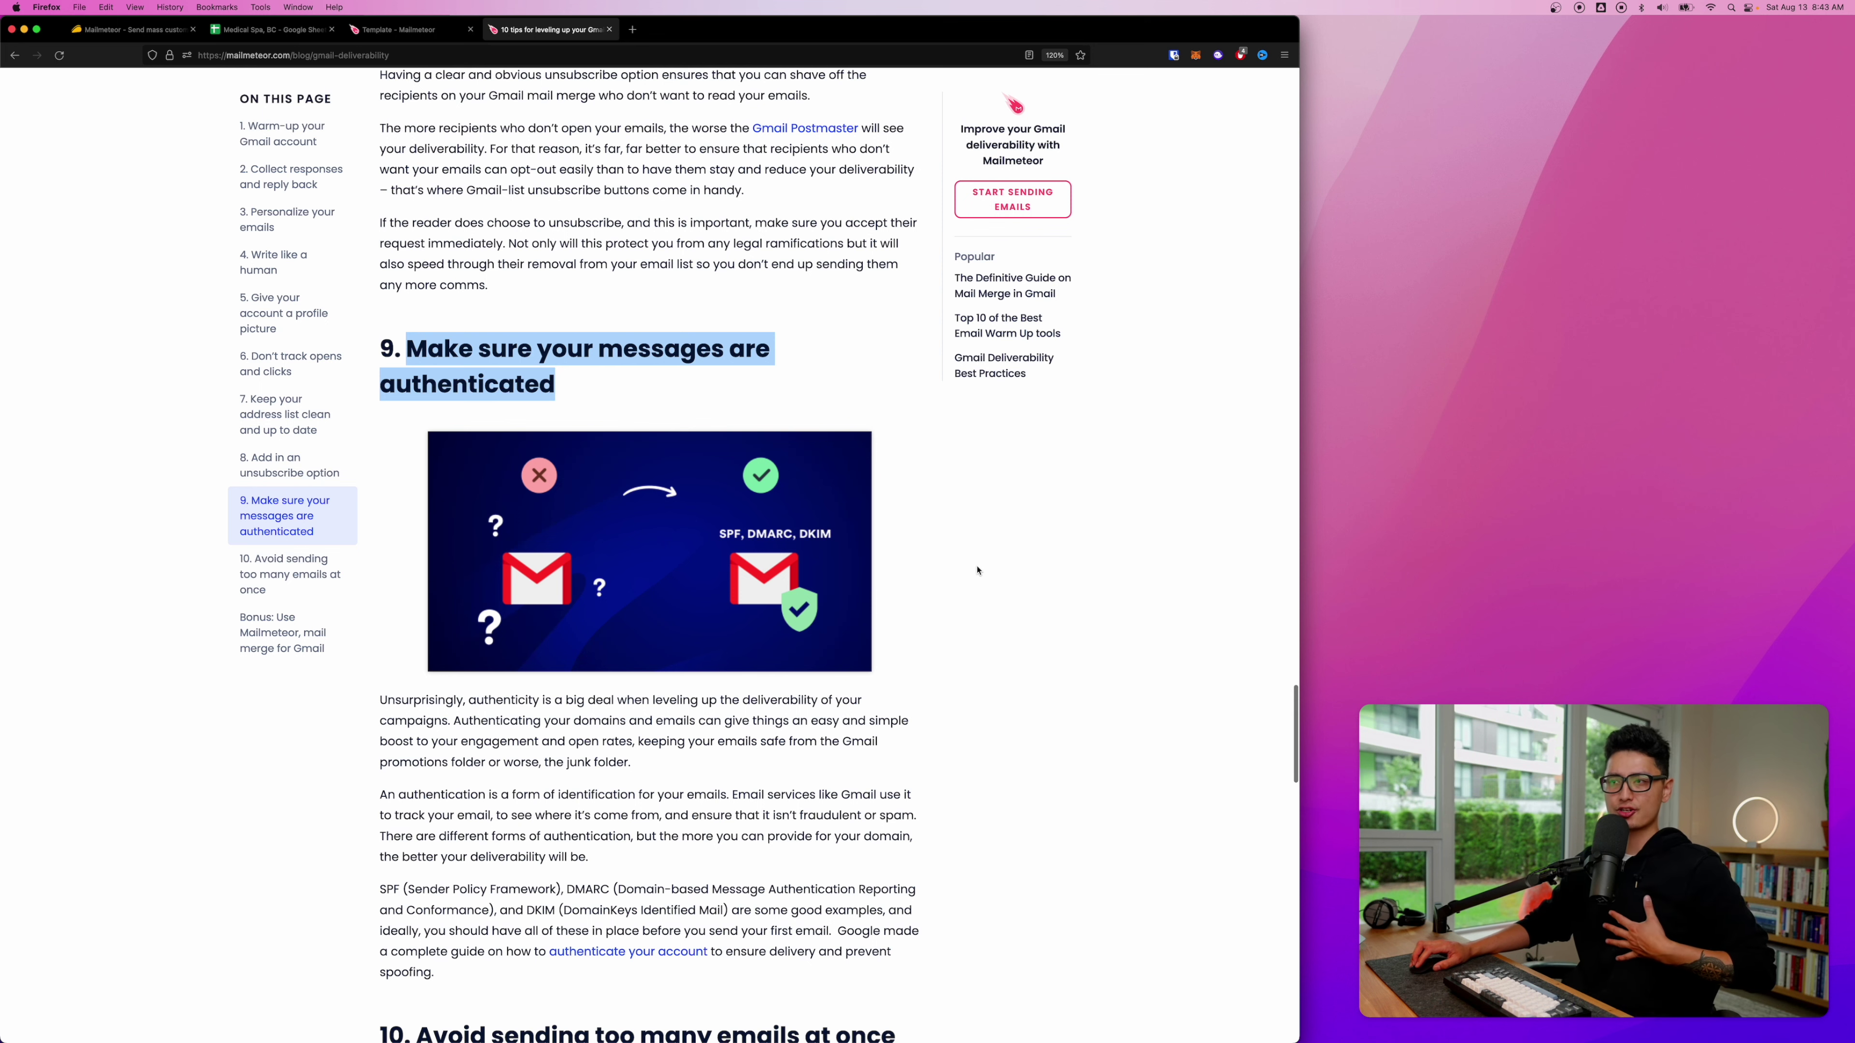
Step: Mark the 'avoid sending too many emails' tip heading, then close the blog article
{"action": "left_click", "coordinate": [437, 287]}
{"action": "scroll", "coordinate": [436, 287], "scroll_direction": "down", "scroll_amount": 10}
{"action": "left_click_drag", "start_coordinate": [424, 277], "coordinate": [656, 274]}
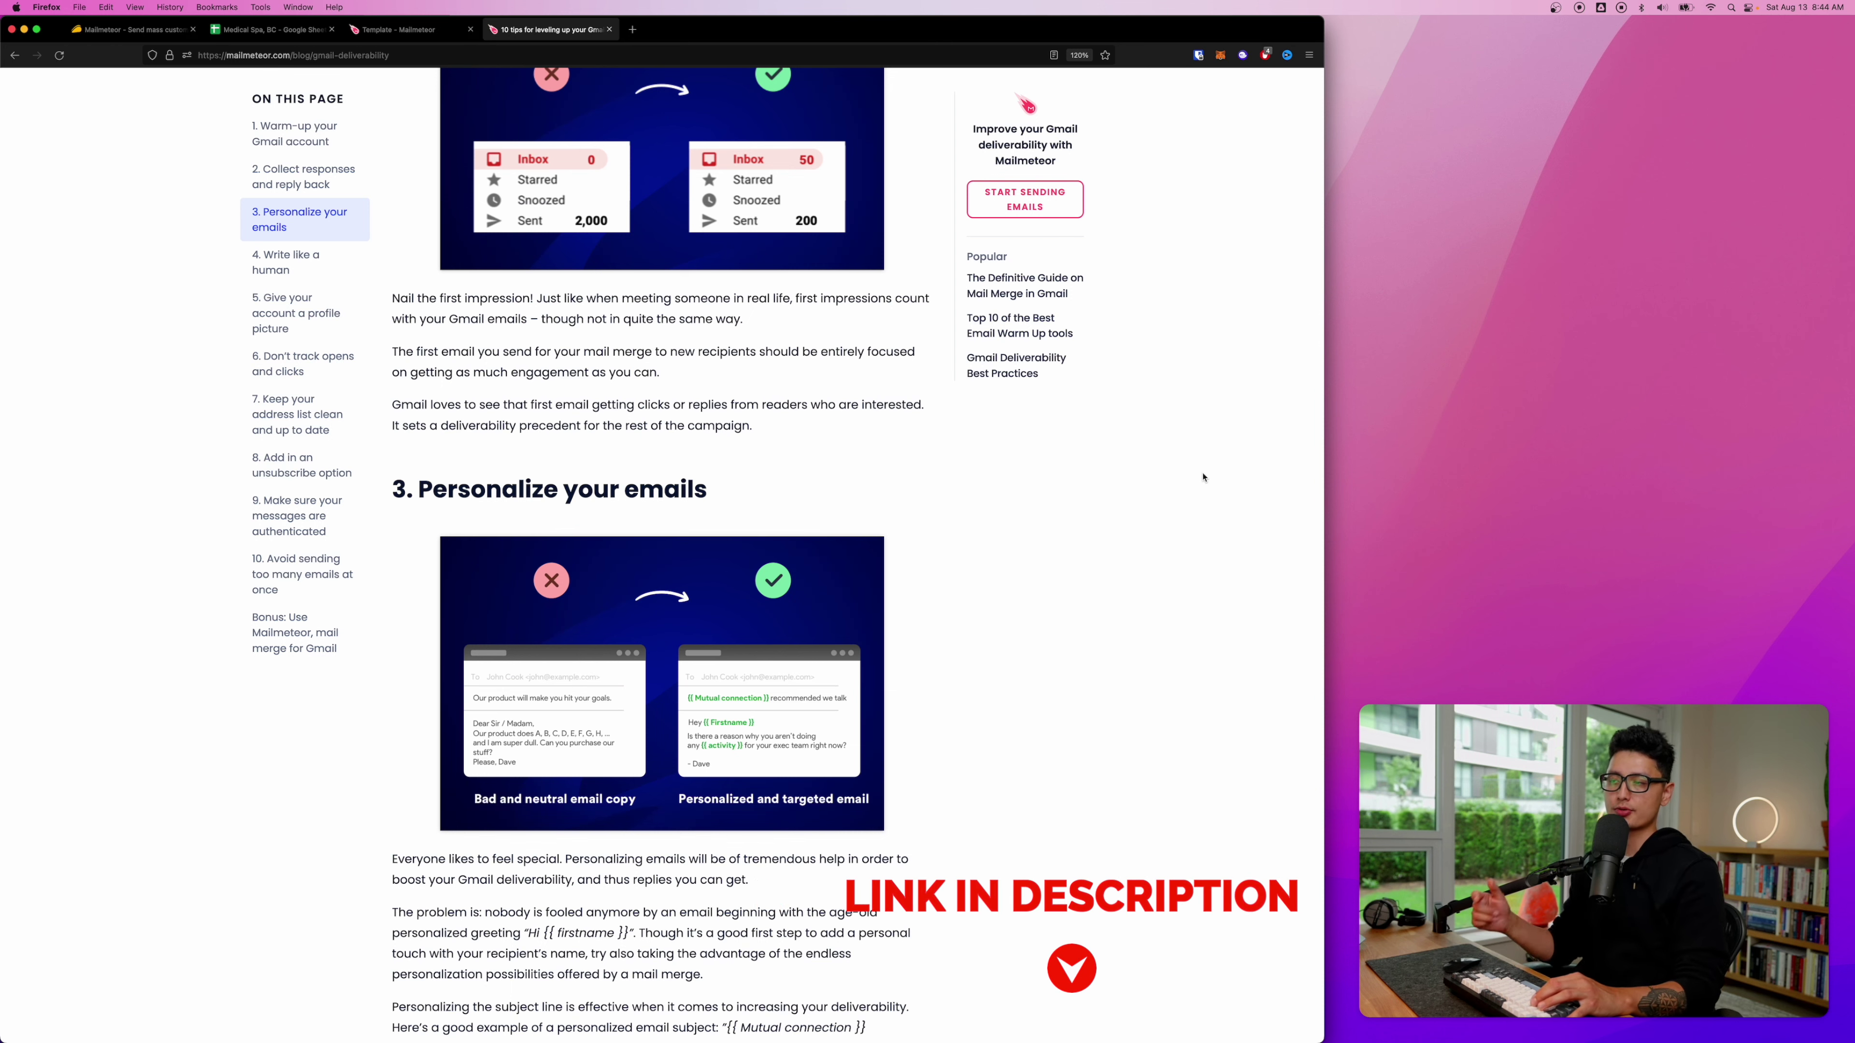
{"action": "key", "text": "super+w"}
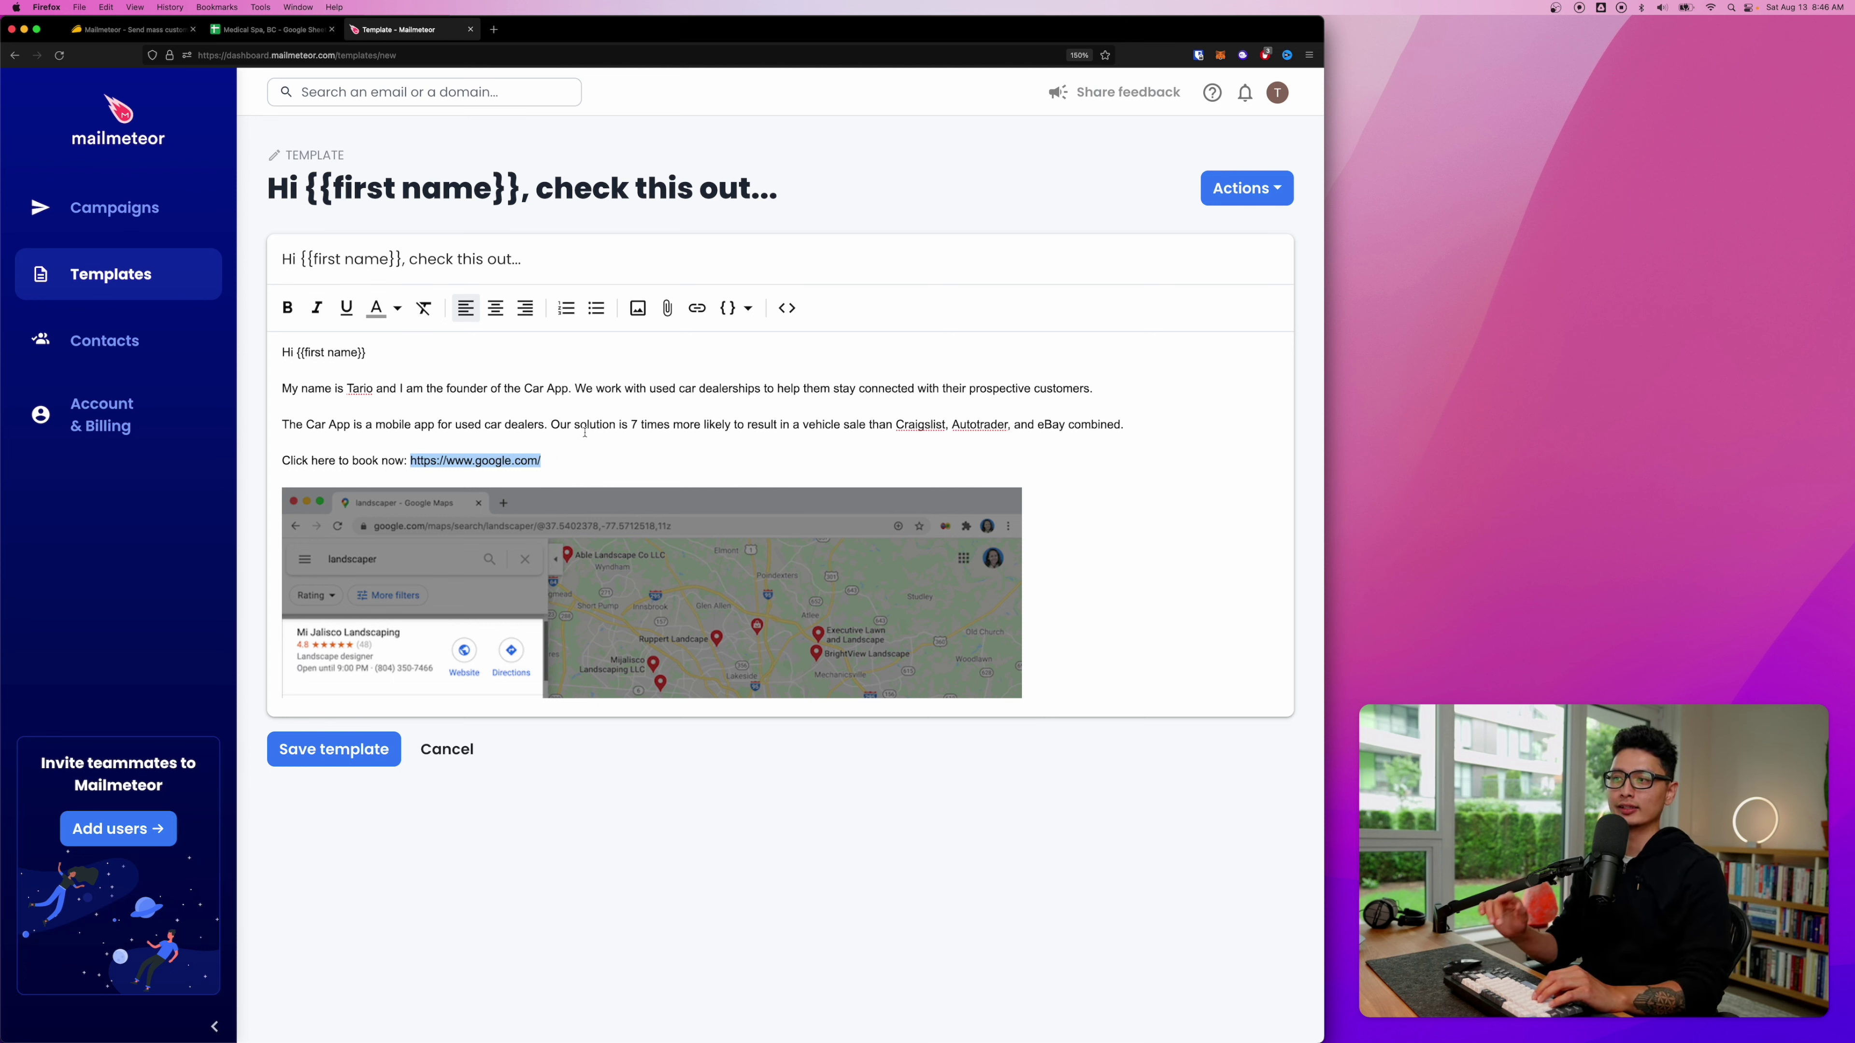
{"action": "left_click", "coordinate": [412, 459]}
{"action": "left_click_drag", "start_coordinate": [412, 460], "coordinate": [584, 458]}
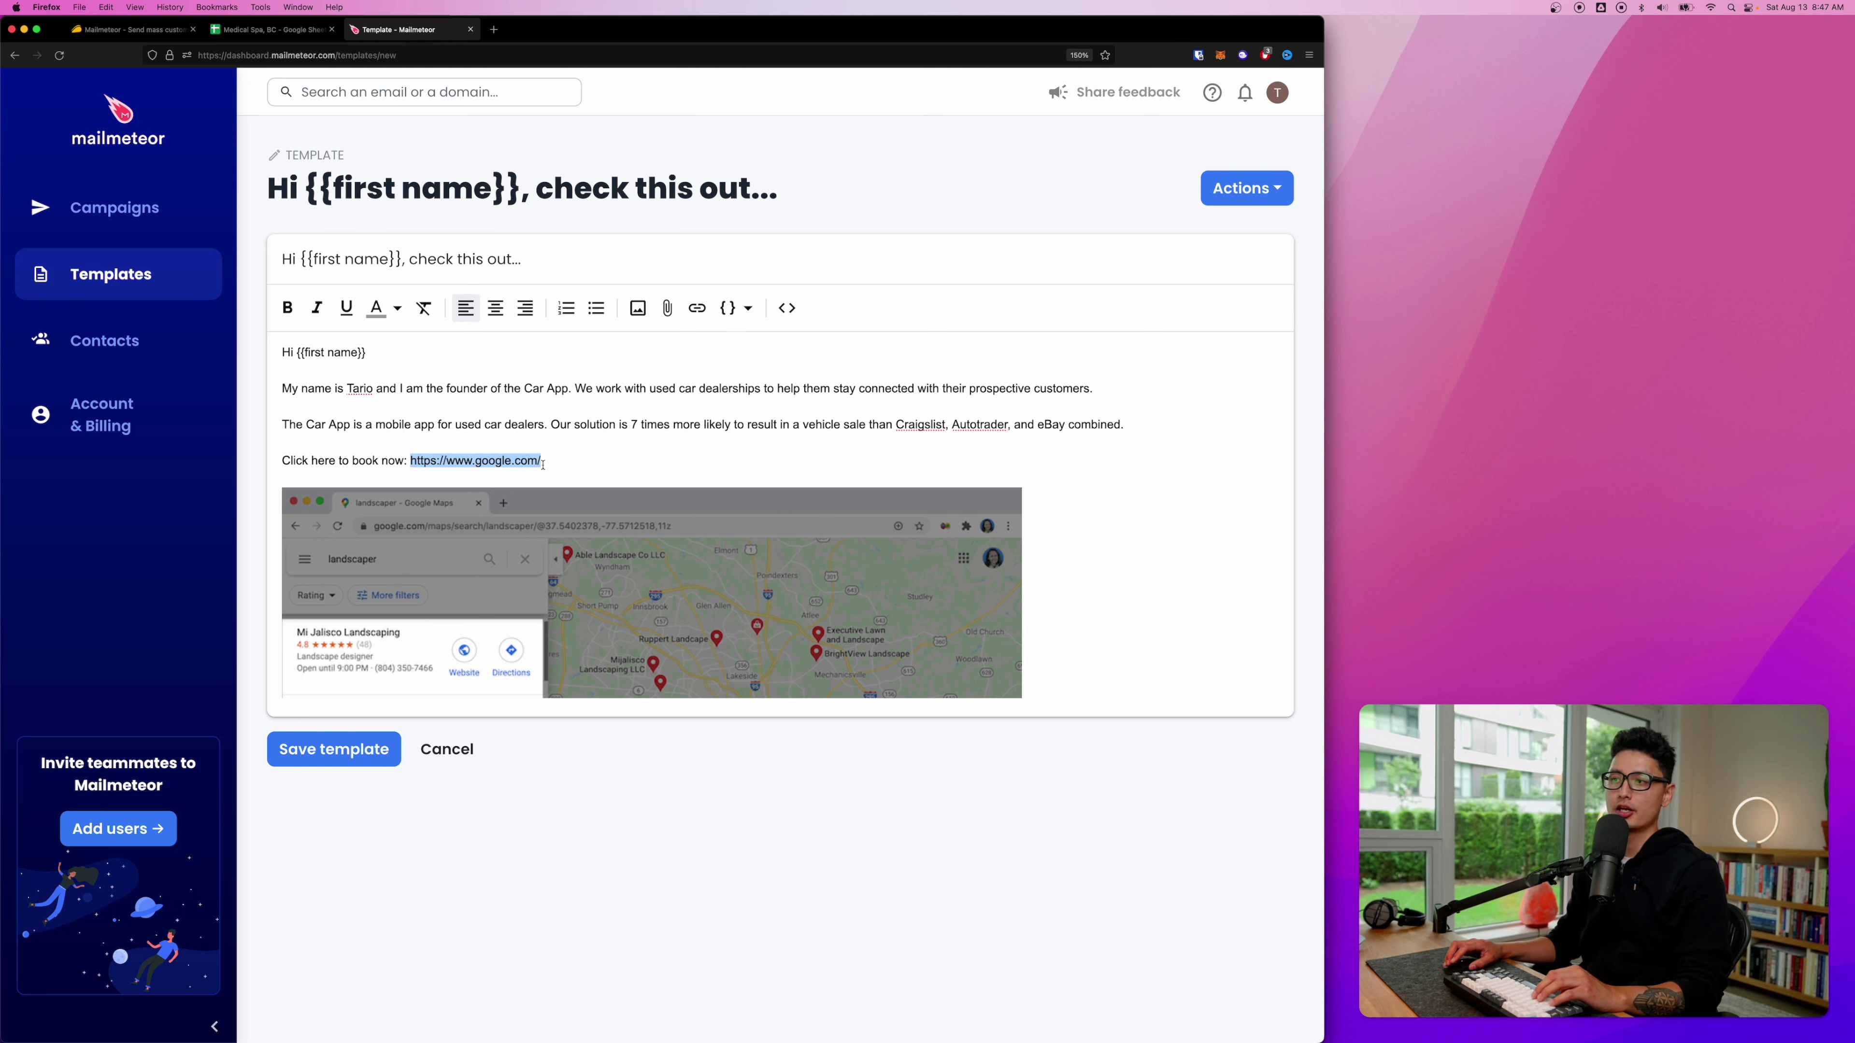
{"action": "left_click", "coordinate": [696, 311]}
{"action": "left_click", "coordinate": [479, 570]}
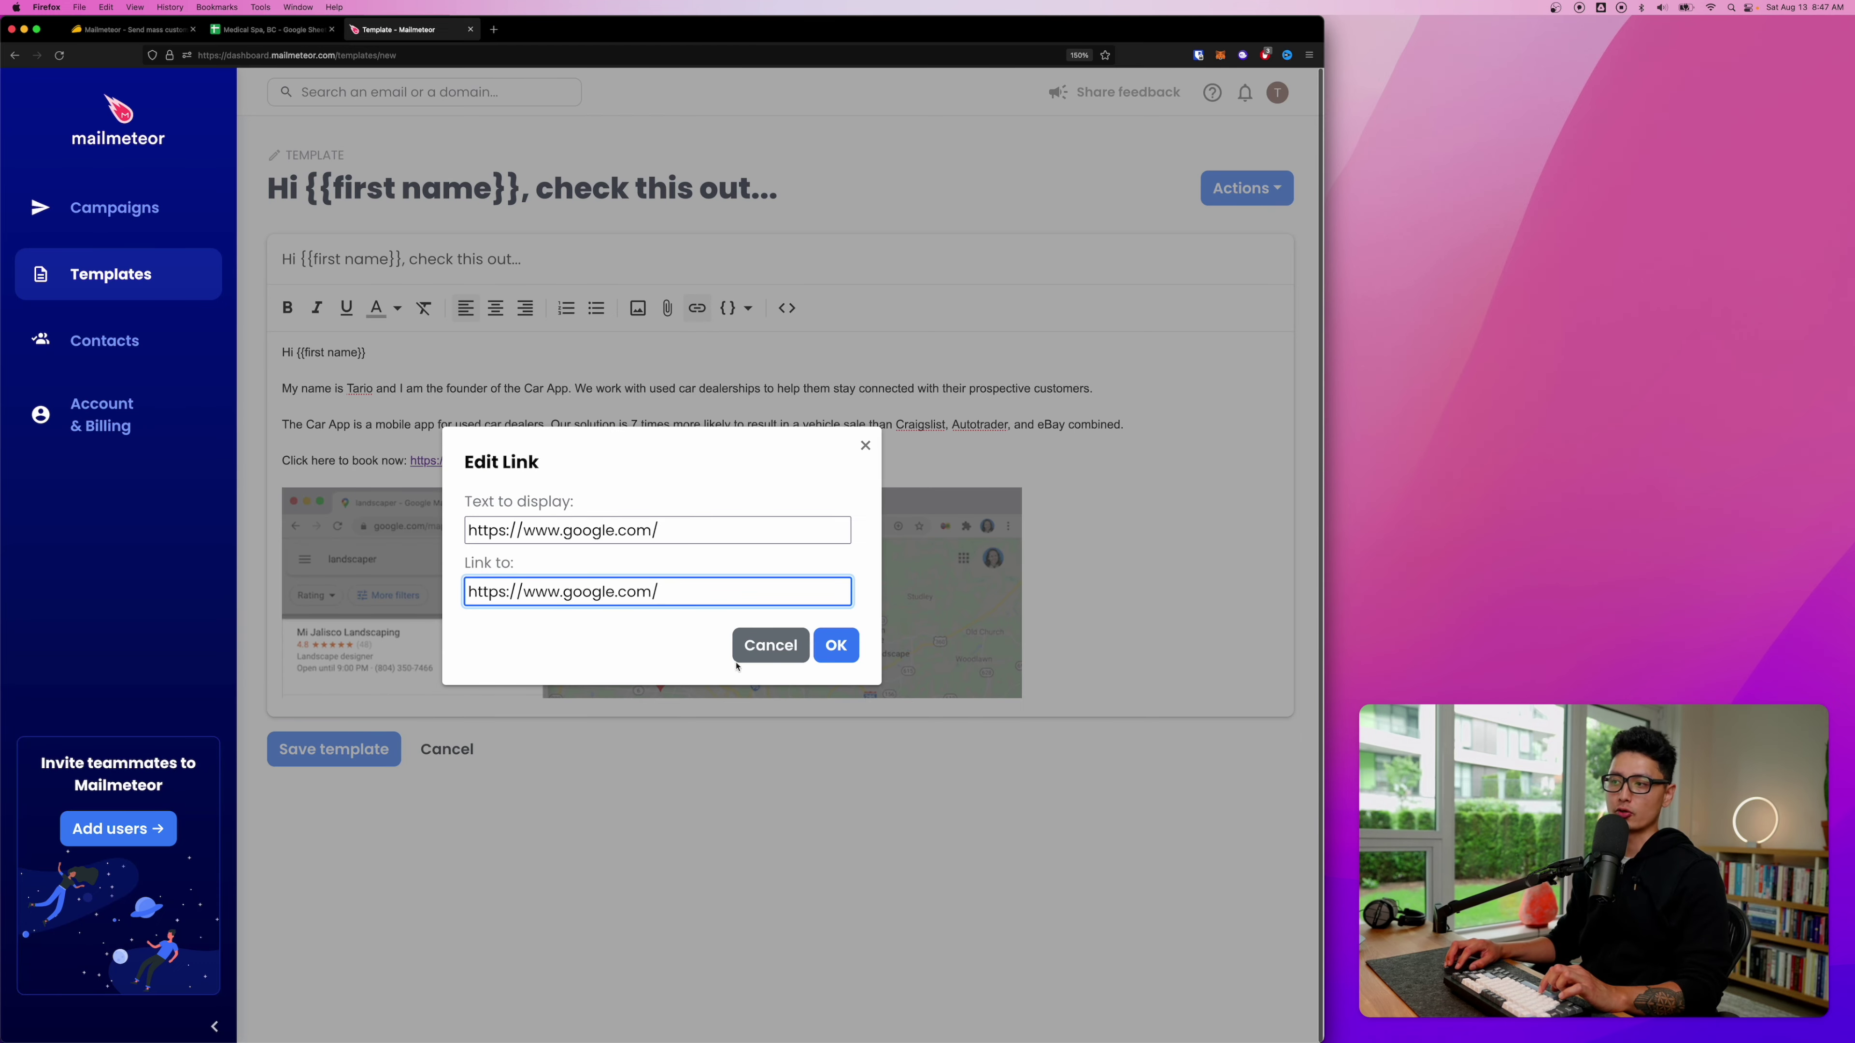
{"action": "left_click", "coordinate": [836, 645]}
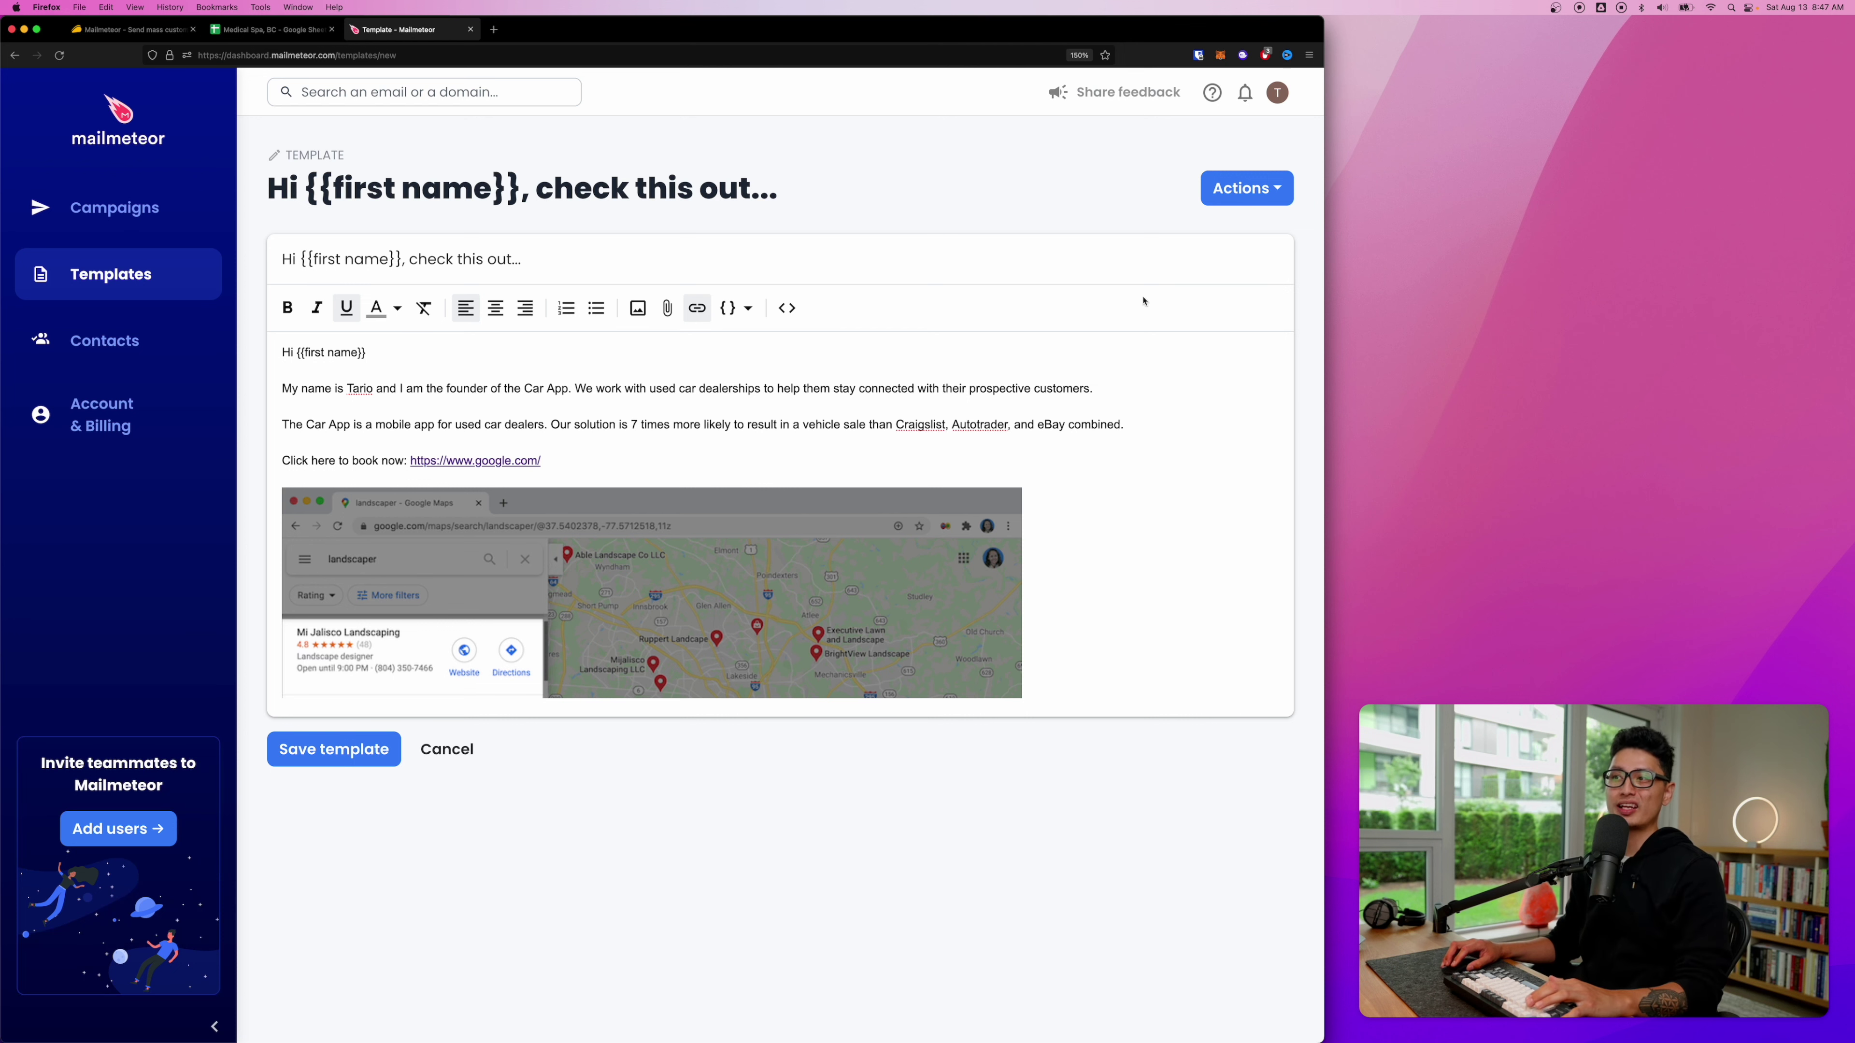
{"action": "left_click", "coordinate": [285, 749]}
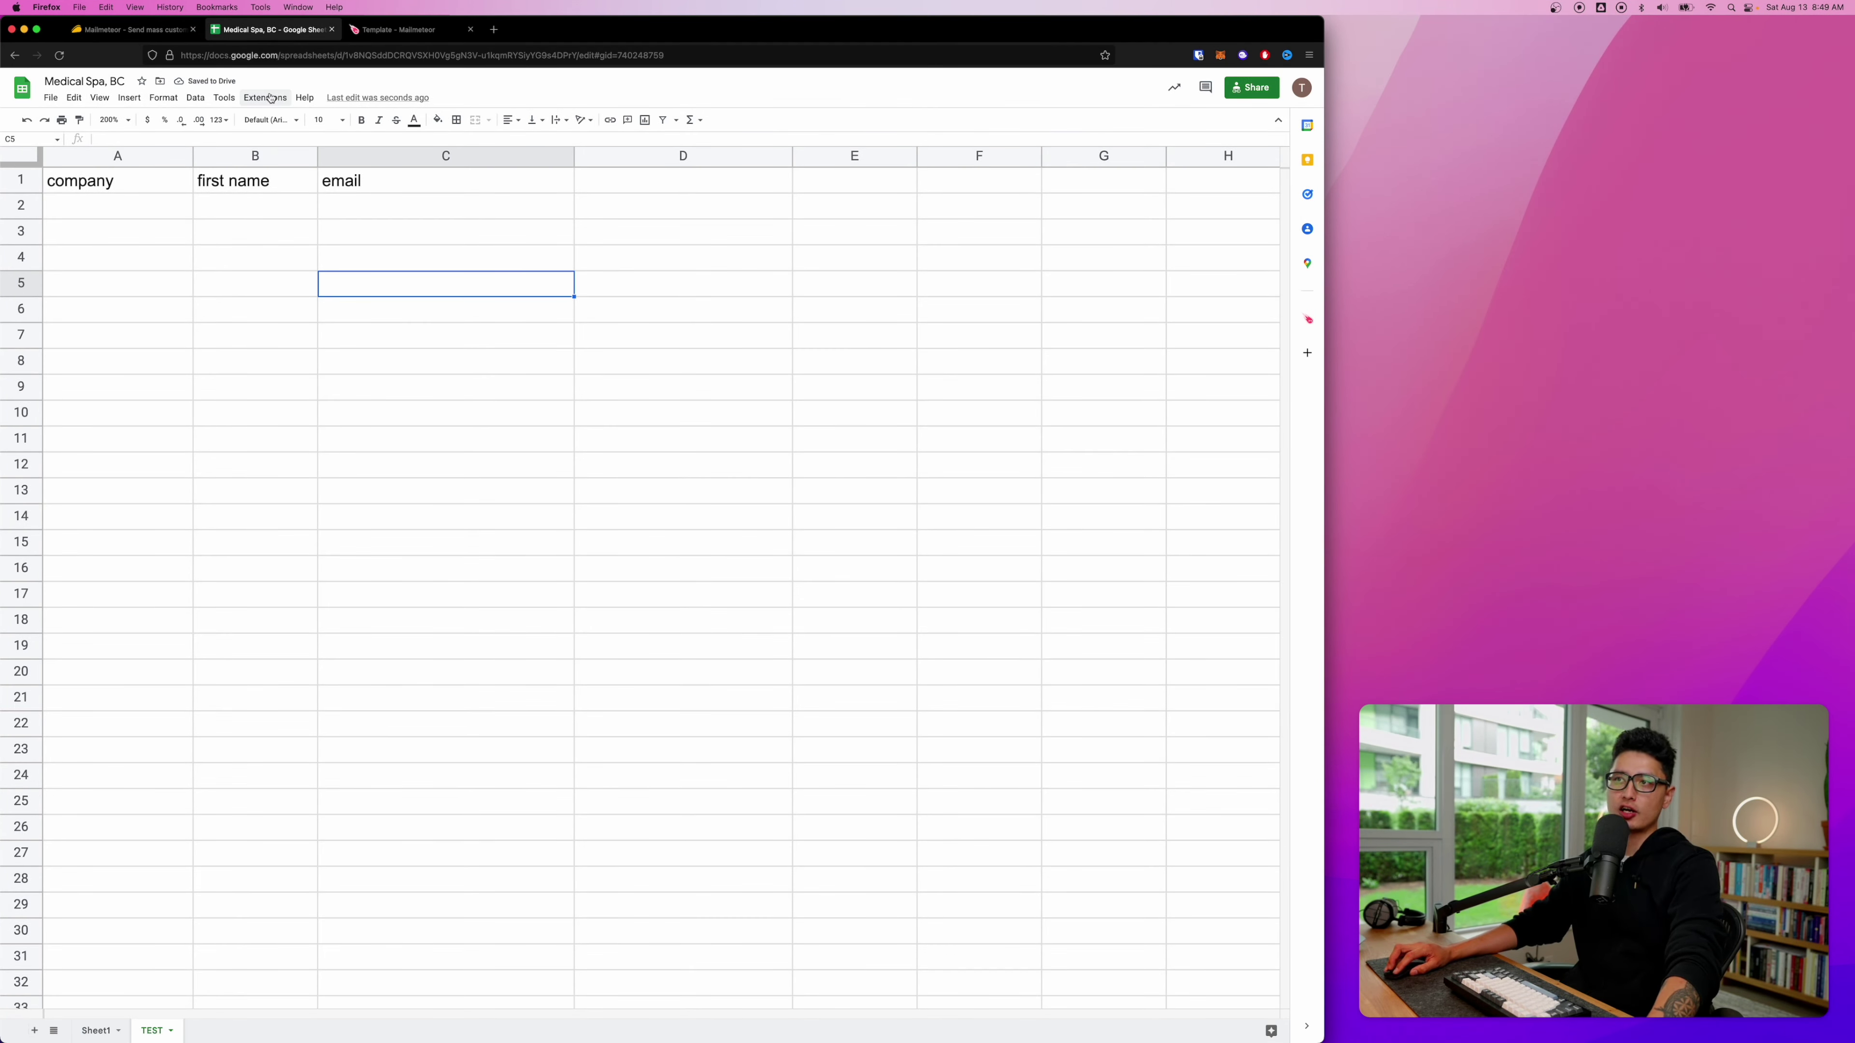
Step: Find Mailmeteor for Gmail in the Workspace Marketplace via Extensions > Add-ons > Get add-ons
{"action": "left_click", "coordinate": [269, 98]}
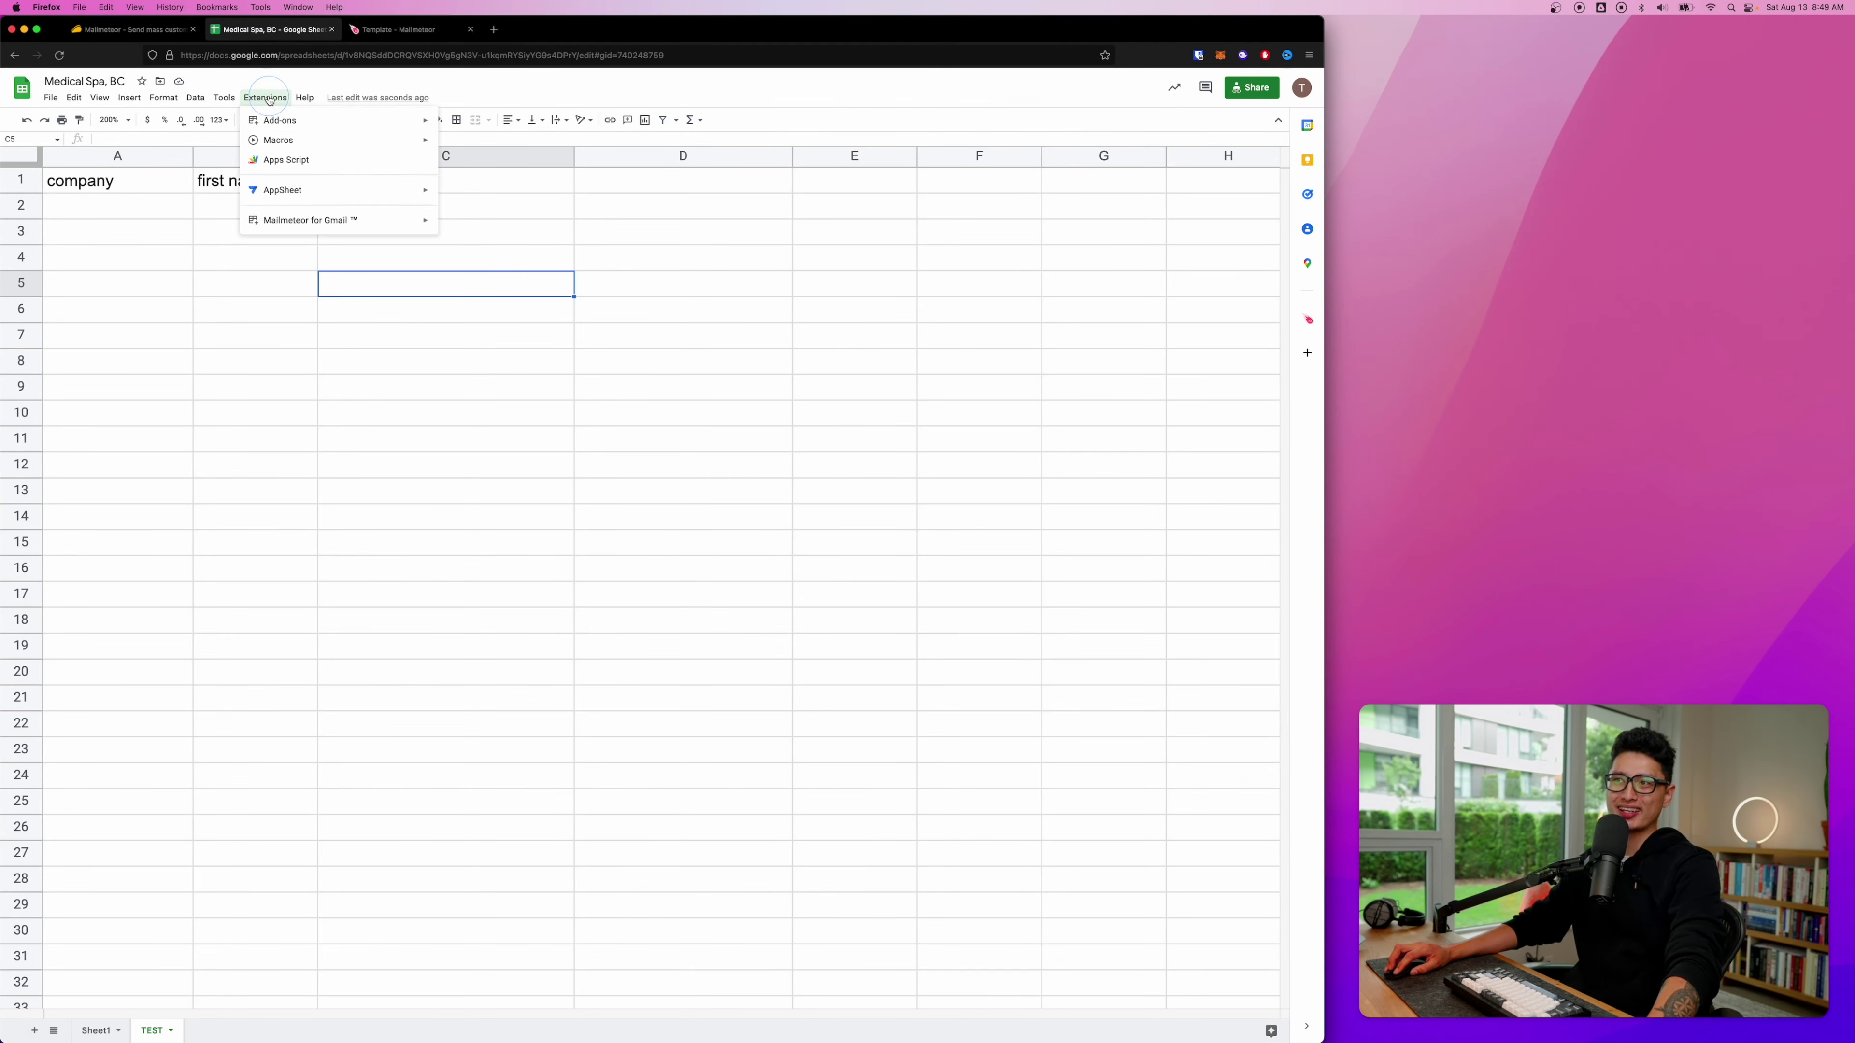
{"action": "mouse_move", "coordinate": [291, 119]}
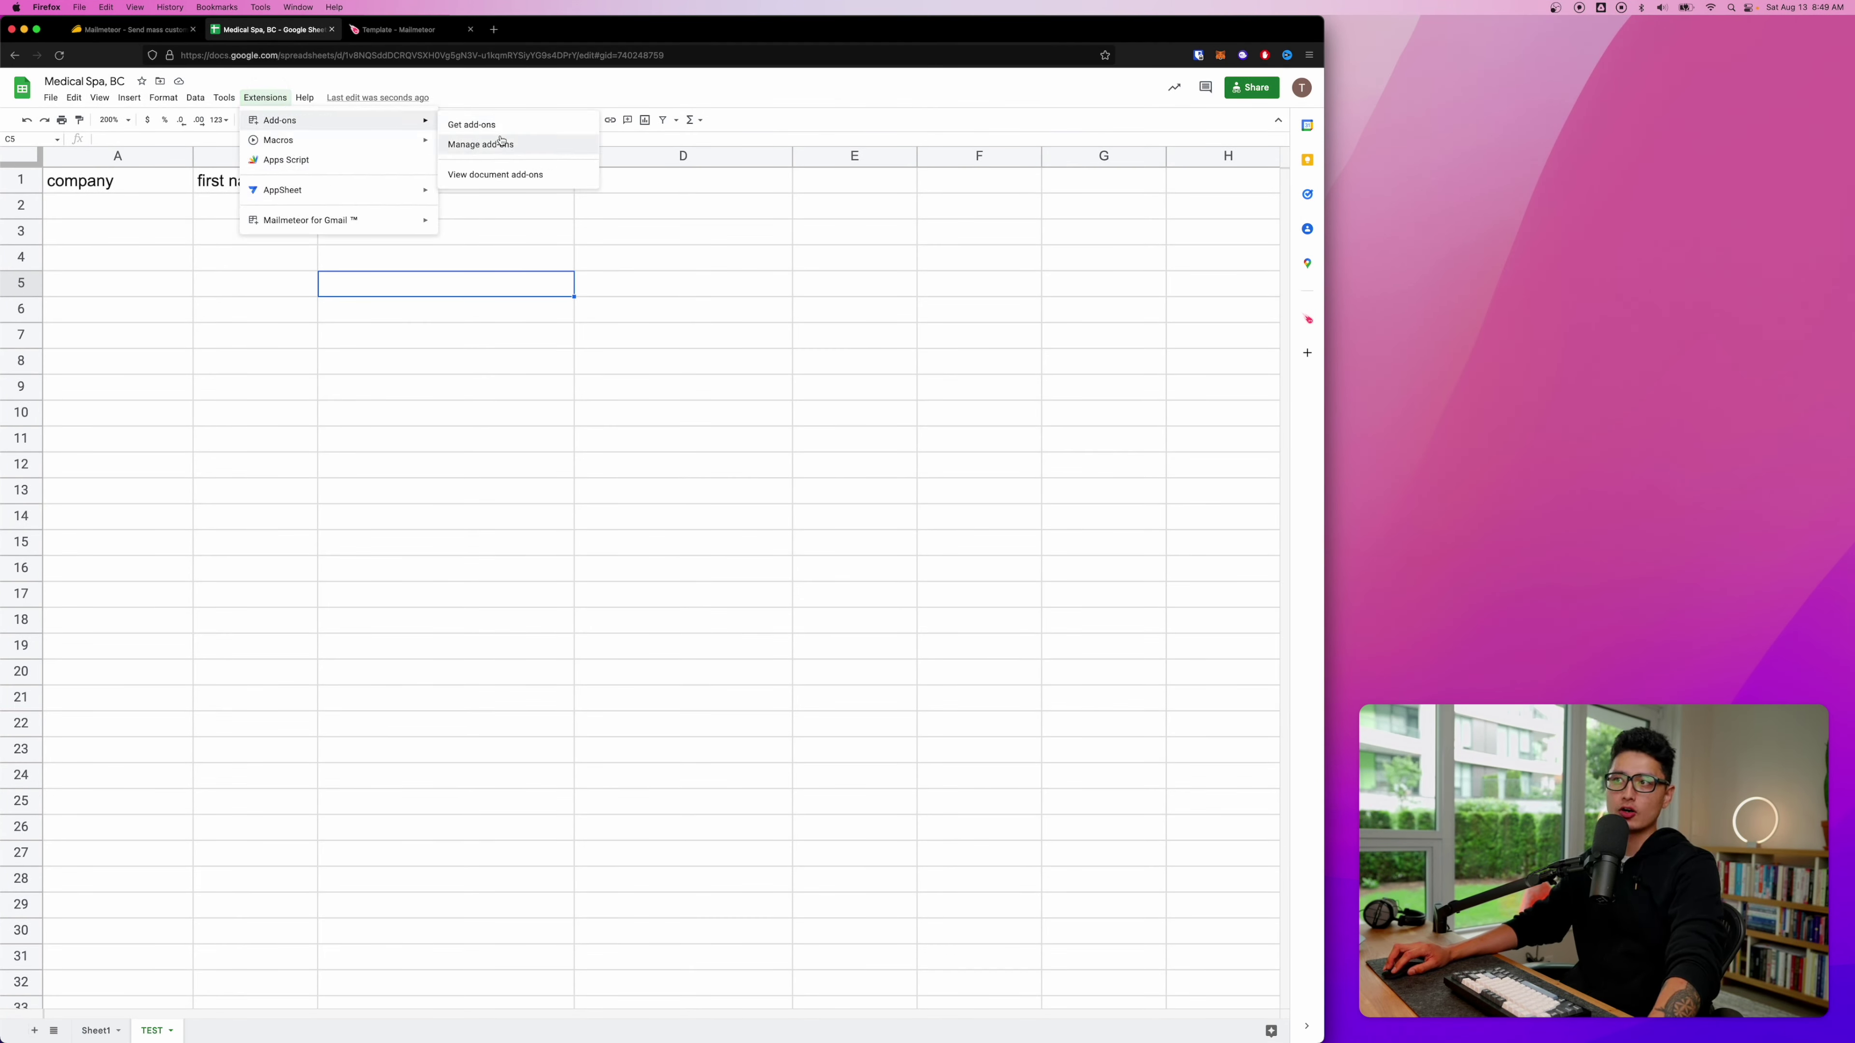
{"action": "left_click", "coordinate": [484, 126]}
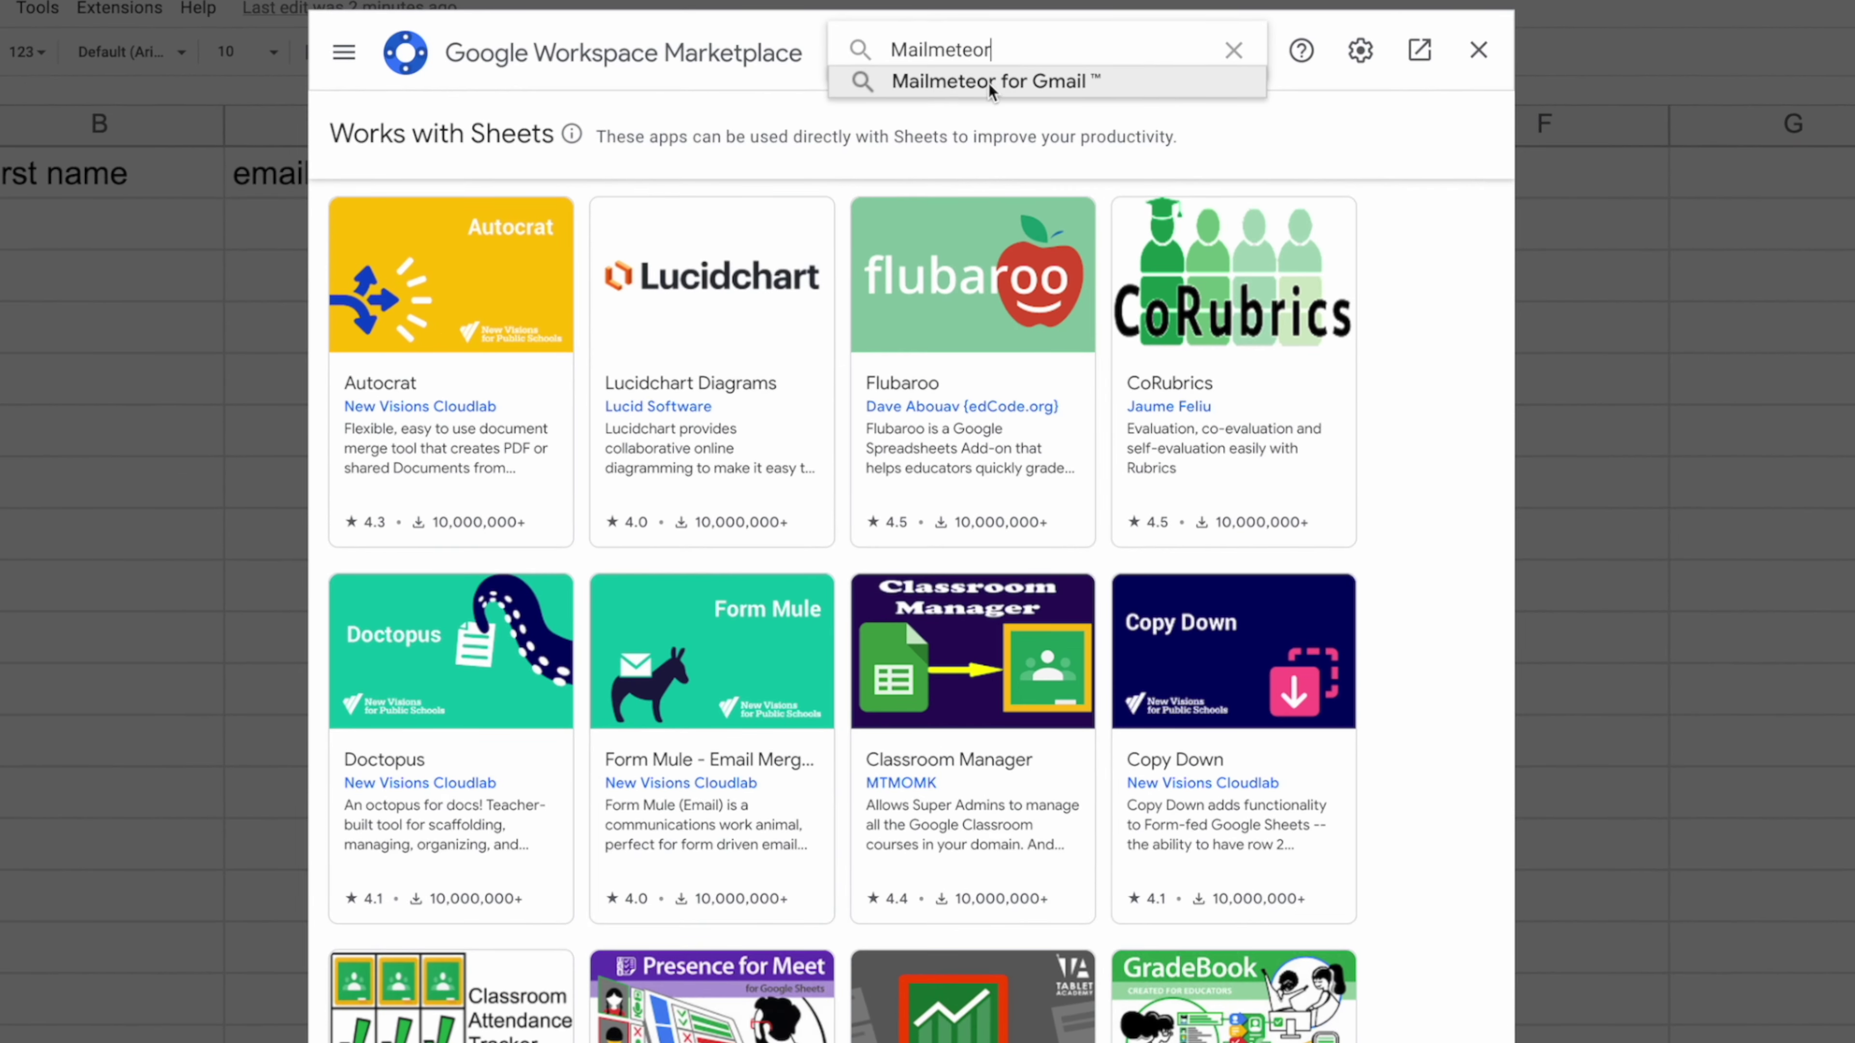
{"action": "left_click", "coordinate": [701, 134]}
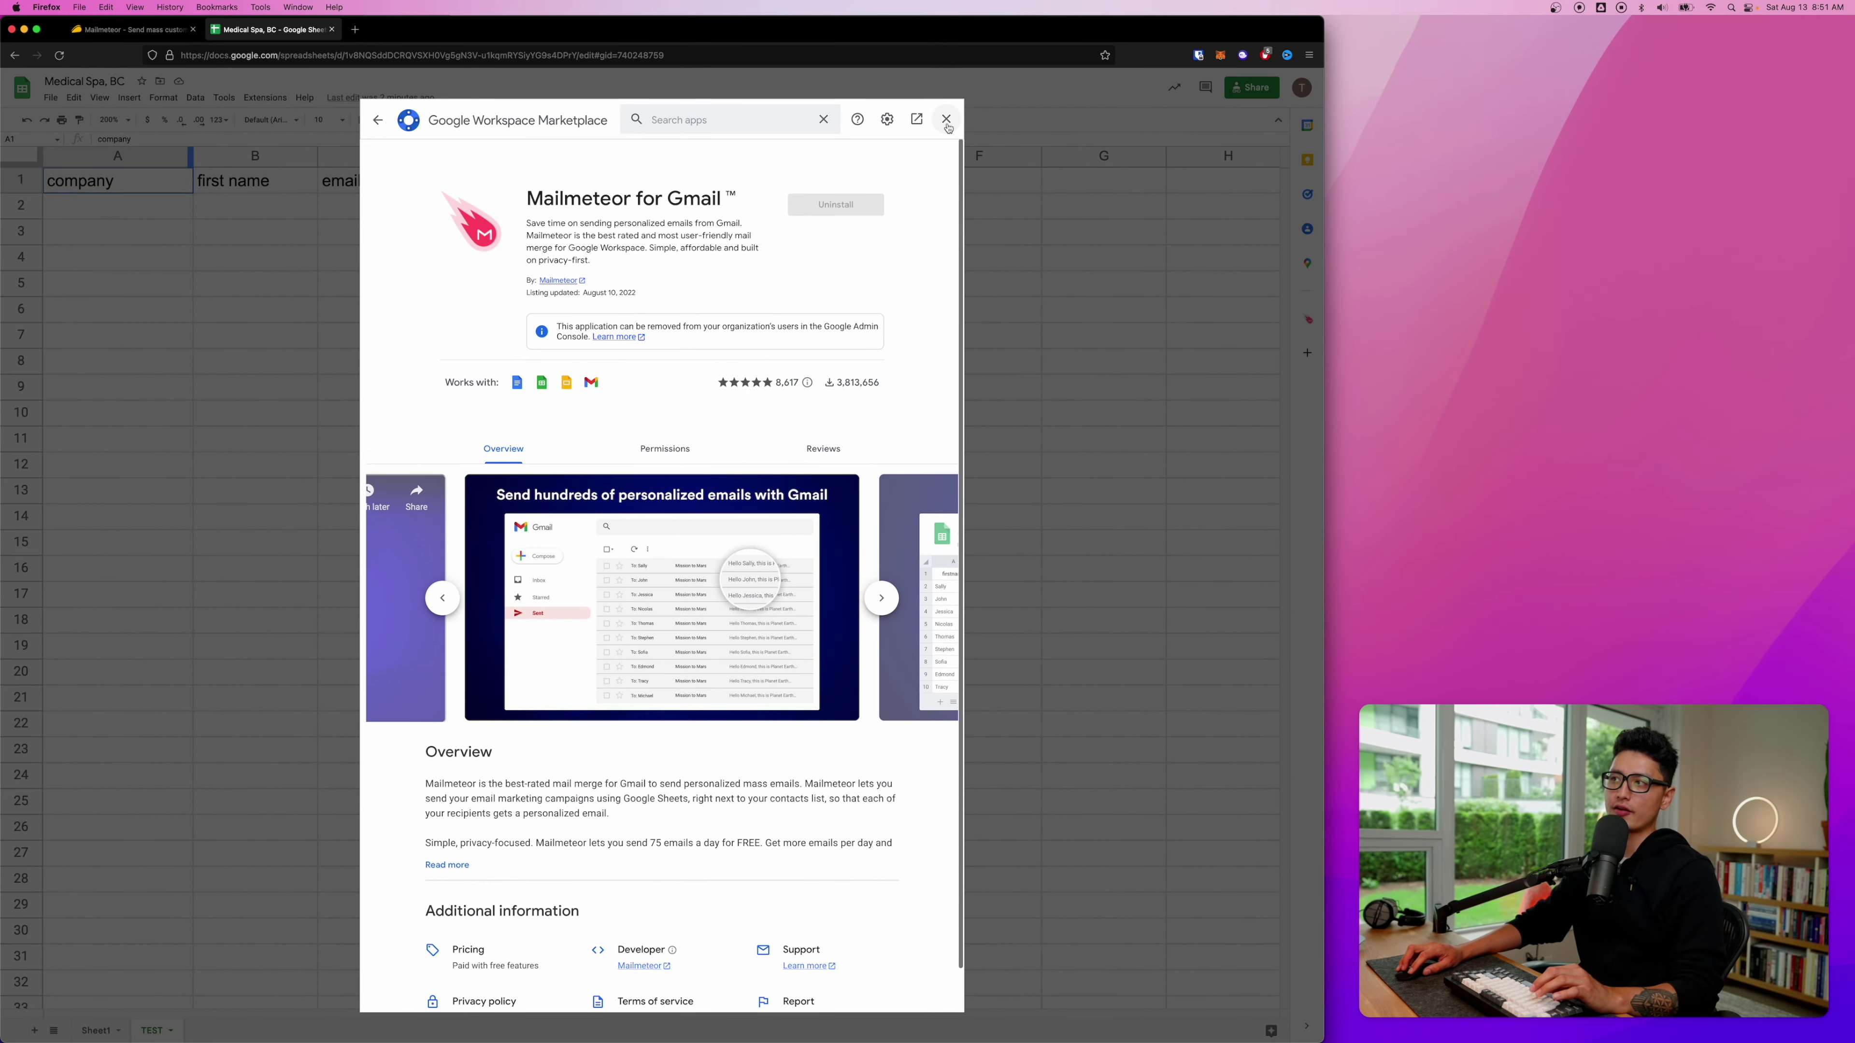
Step: Close the Marketplace, launch Mailmeteor for Gmail from Extensions, and edit the first saved template
{"action": "left_click", "coordinate": [946, 119]}
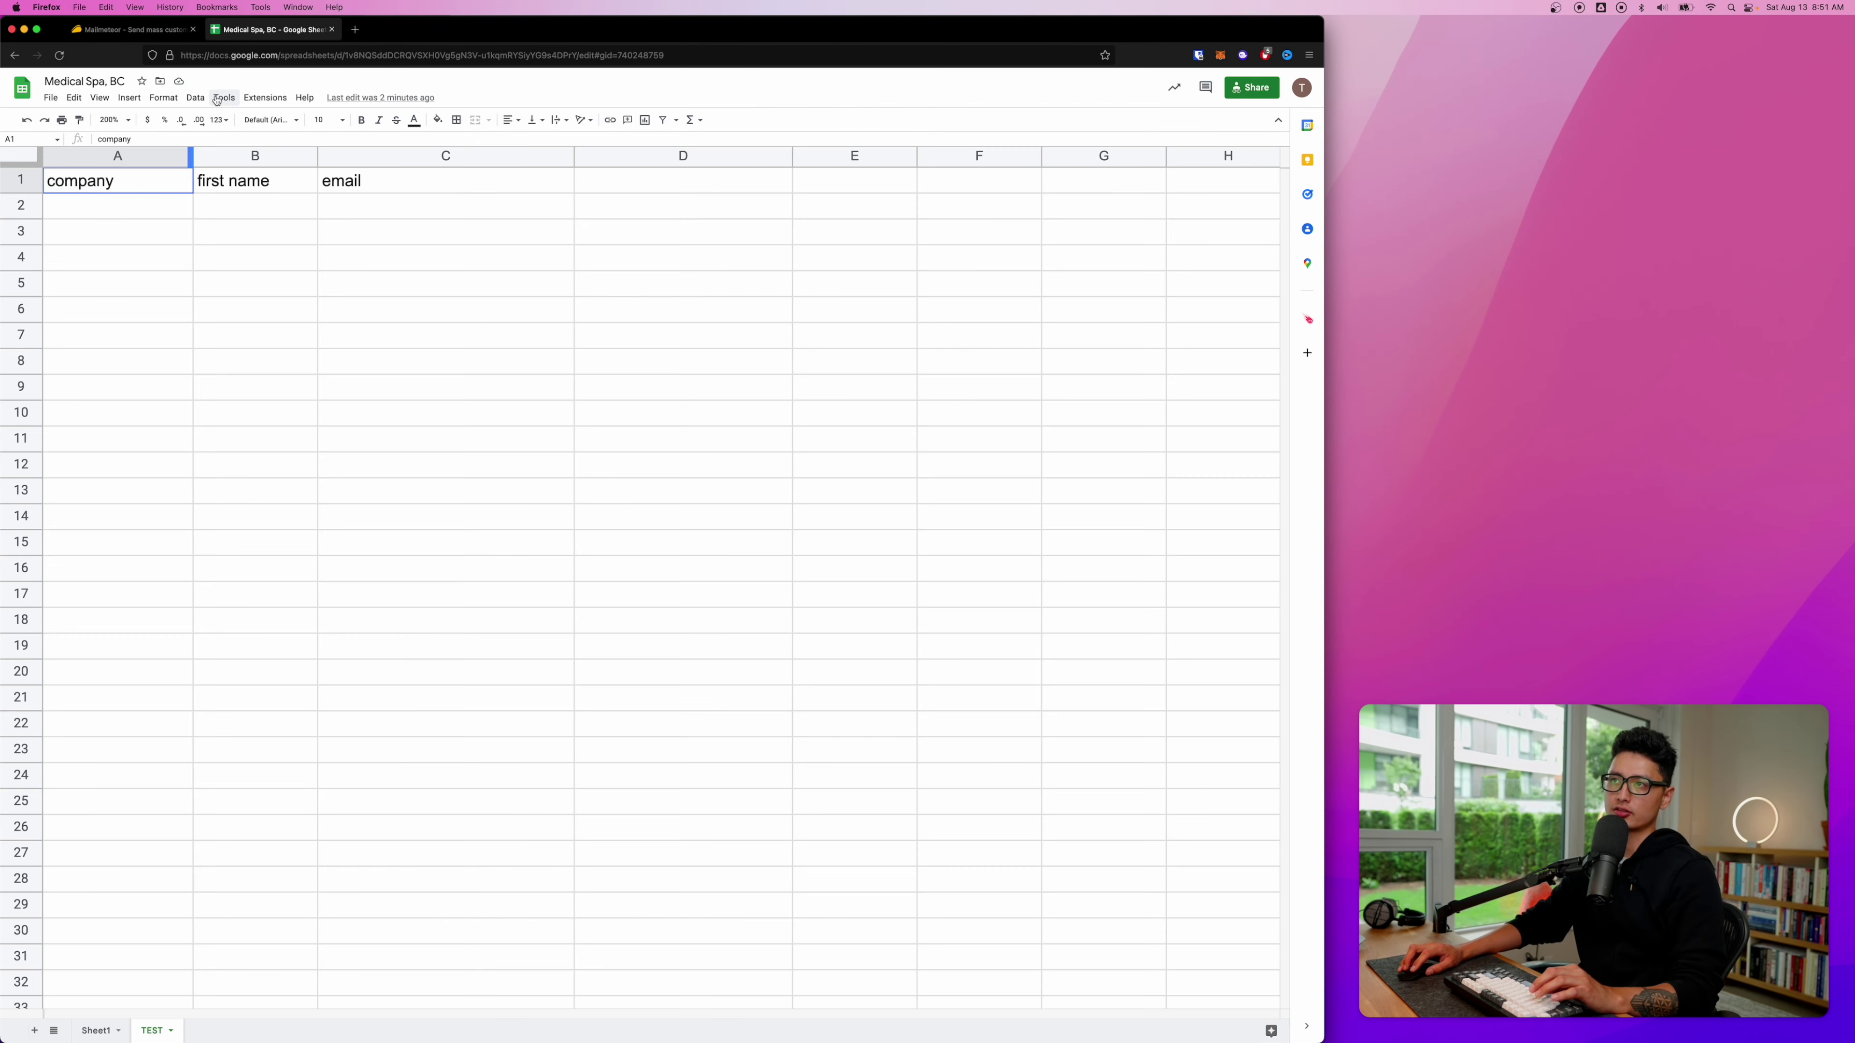
{"action": "left_click", "coordinate": [266, 97]}
{"action": "mouse_move", "coordinate": [336, 223]}
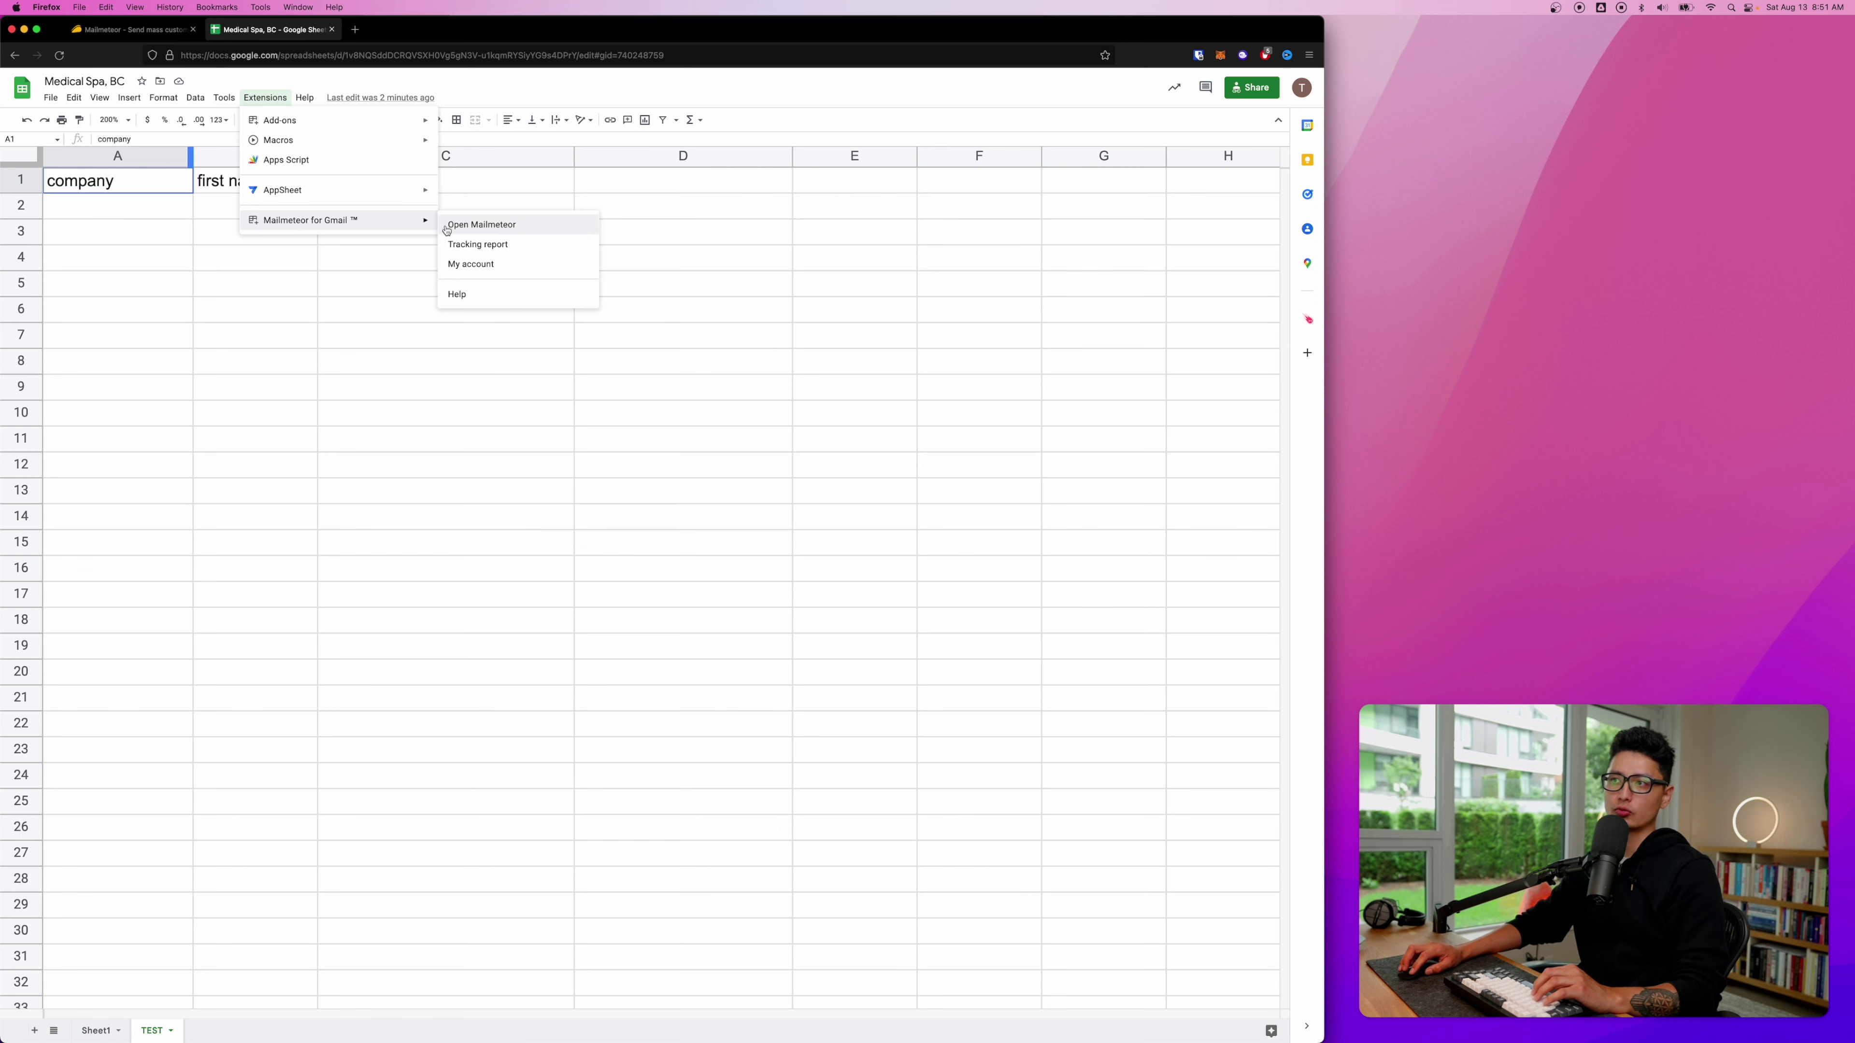
{"action": "left_click", "coordinate": [482, 228]}
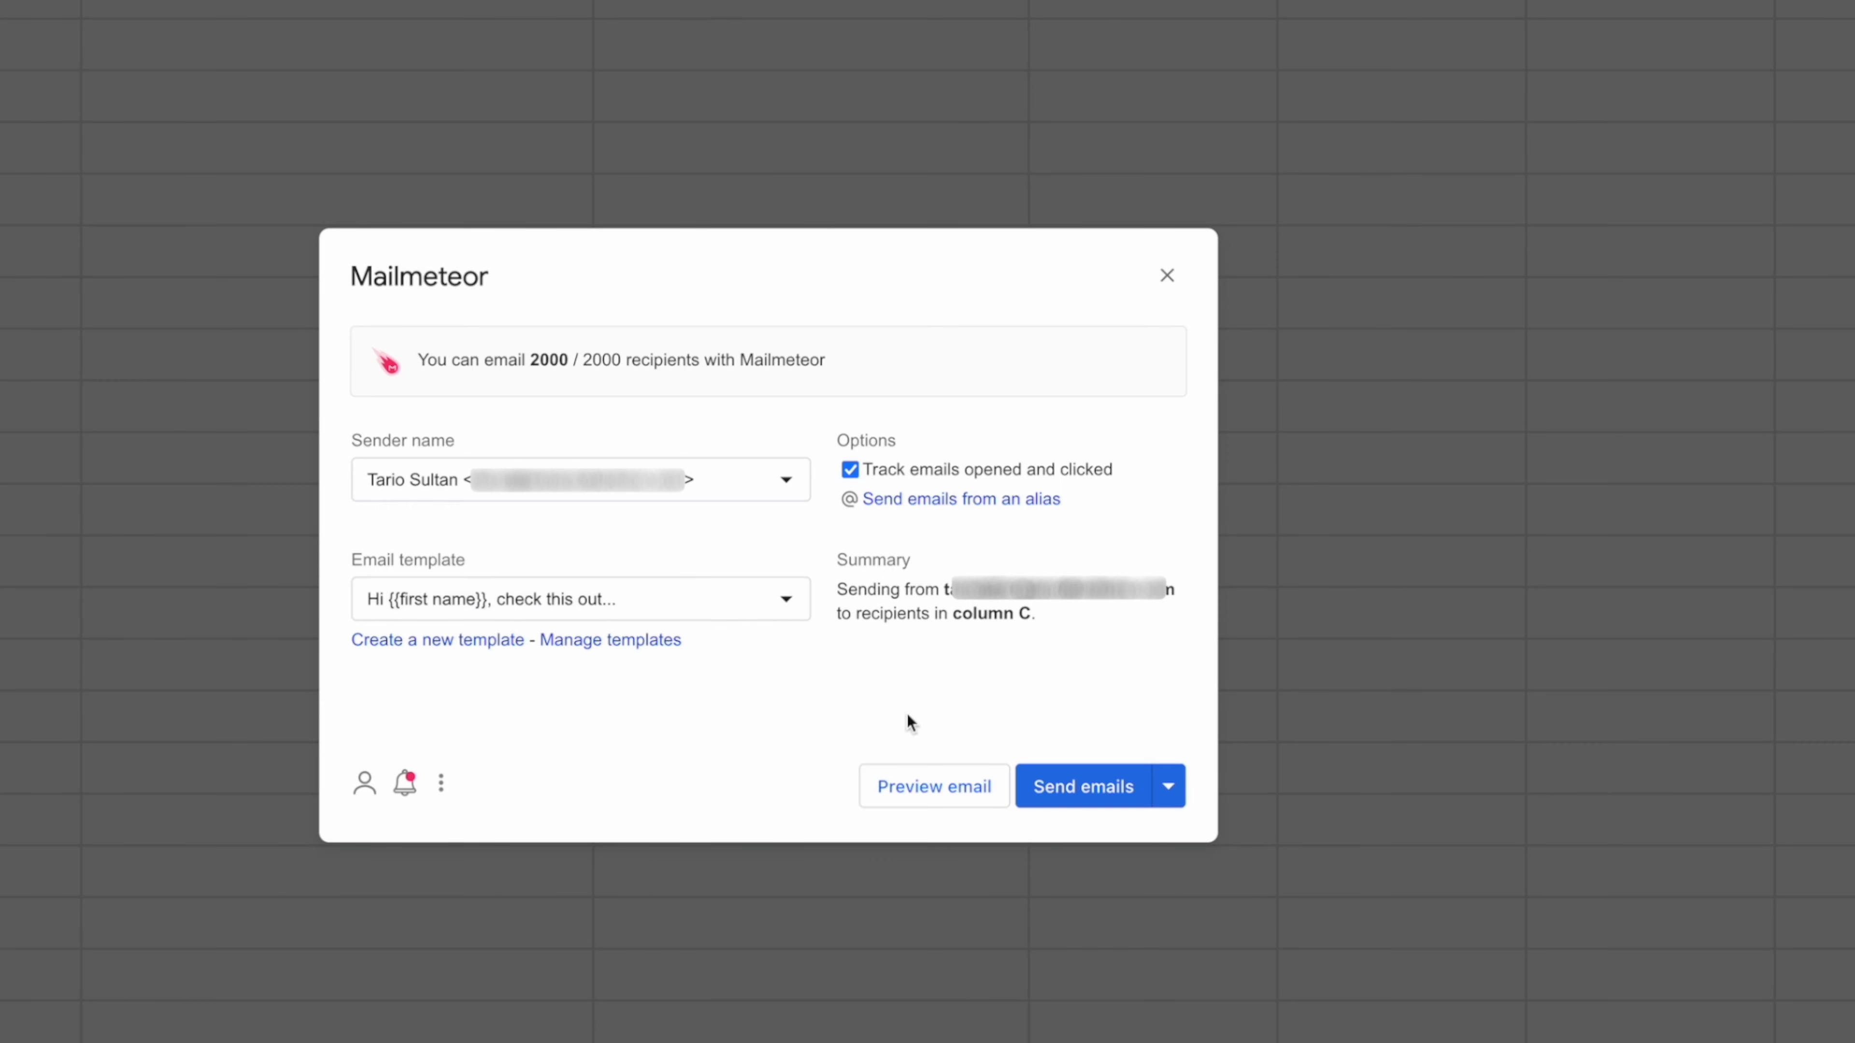
{"action": "left_click", "coordinate": [598, 653]}
{"action": "left_click", "coordinate": [1116, 393]}
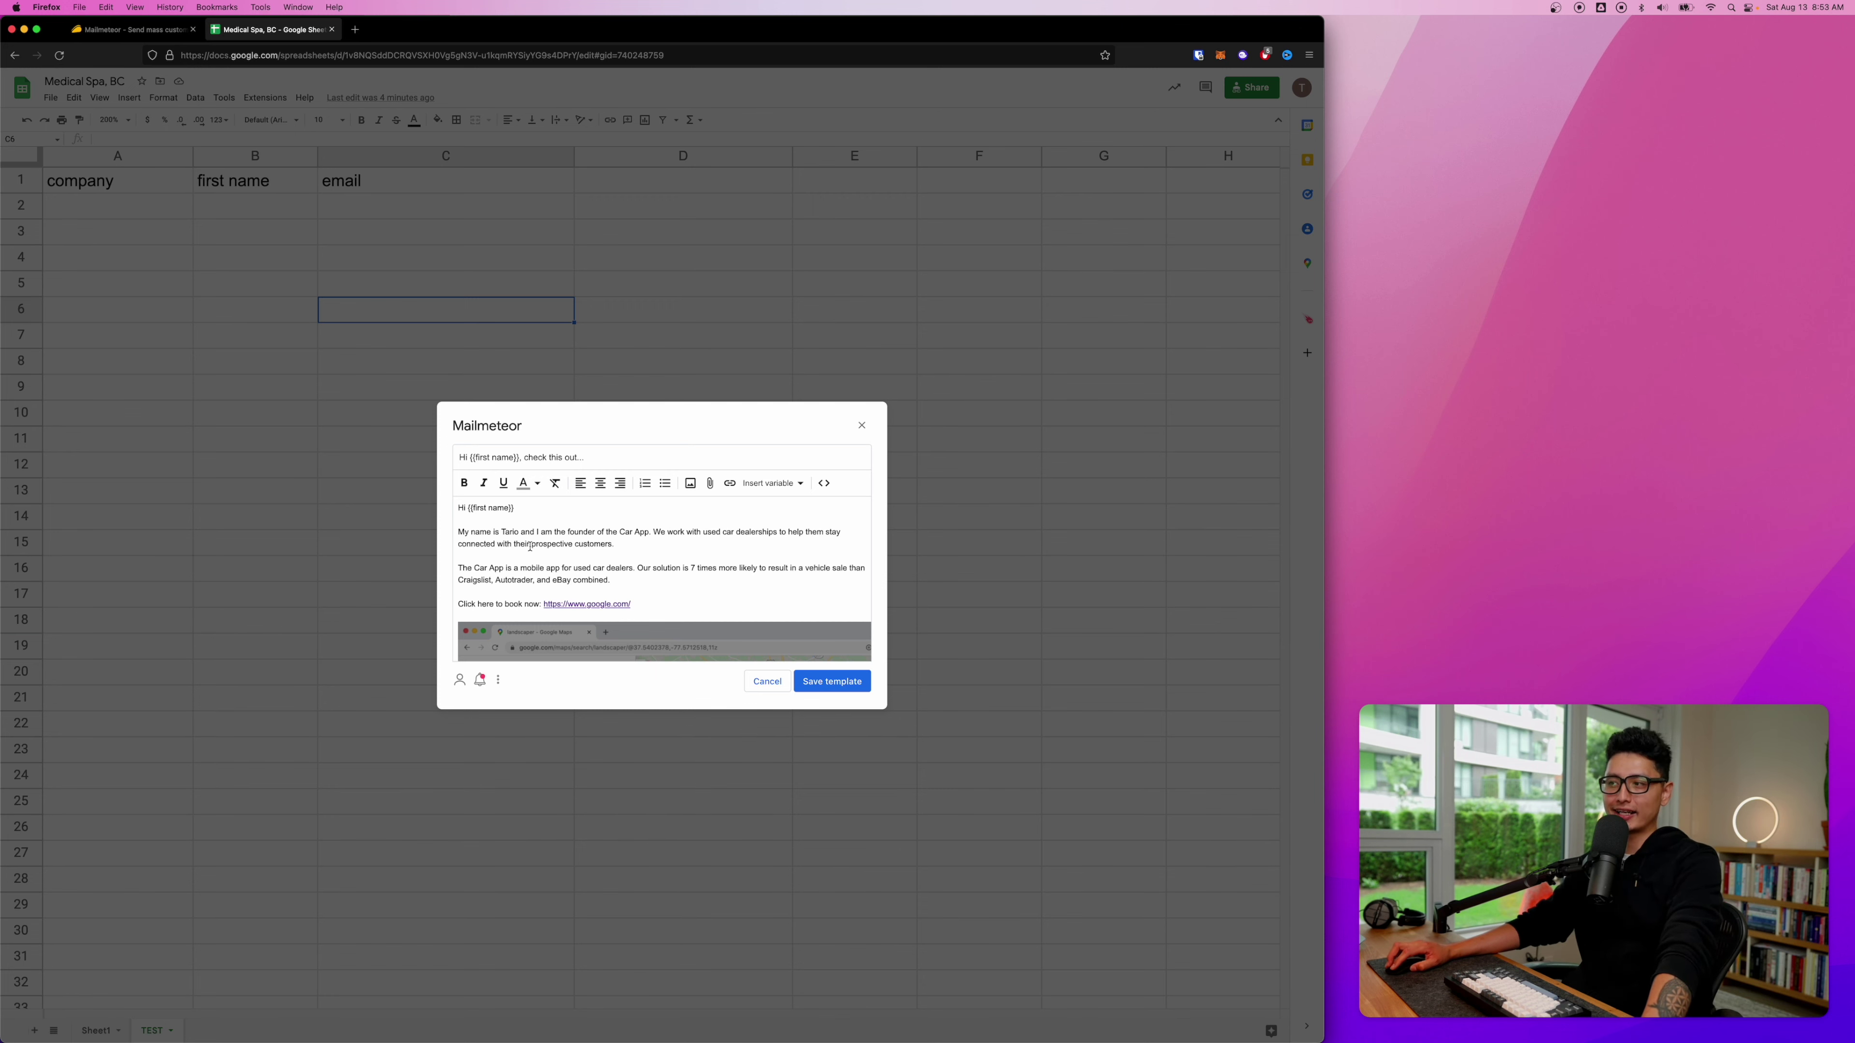
Step: Replace the greeting's old placeholder with the {{ first name }} merge variable
{"action": "left_click_drag", "start_coordinate": [528, 511], "coordinate": [467, 509]}
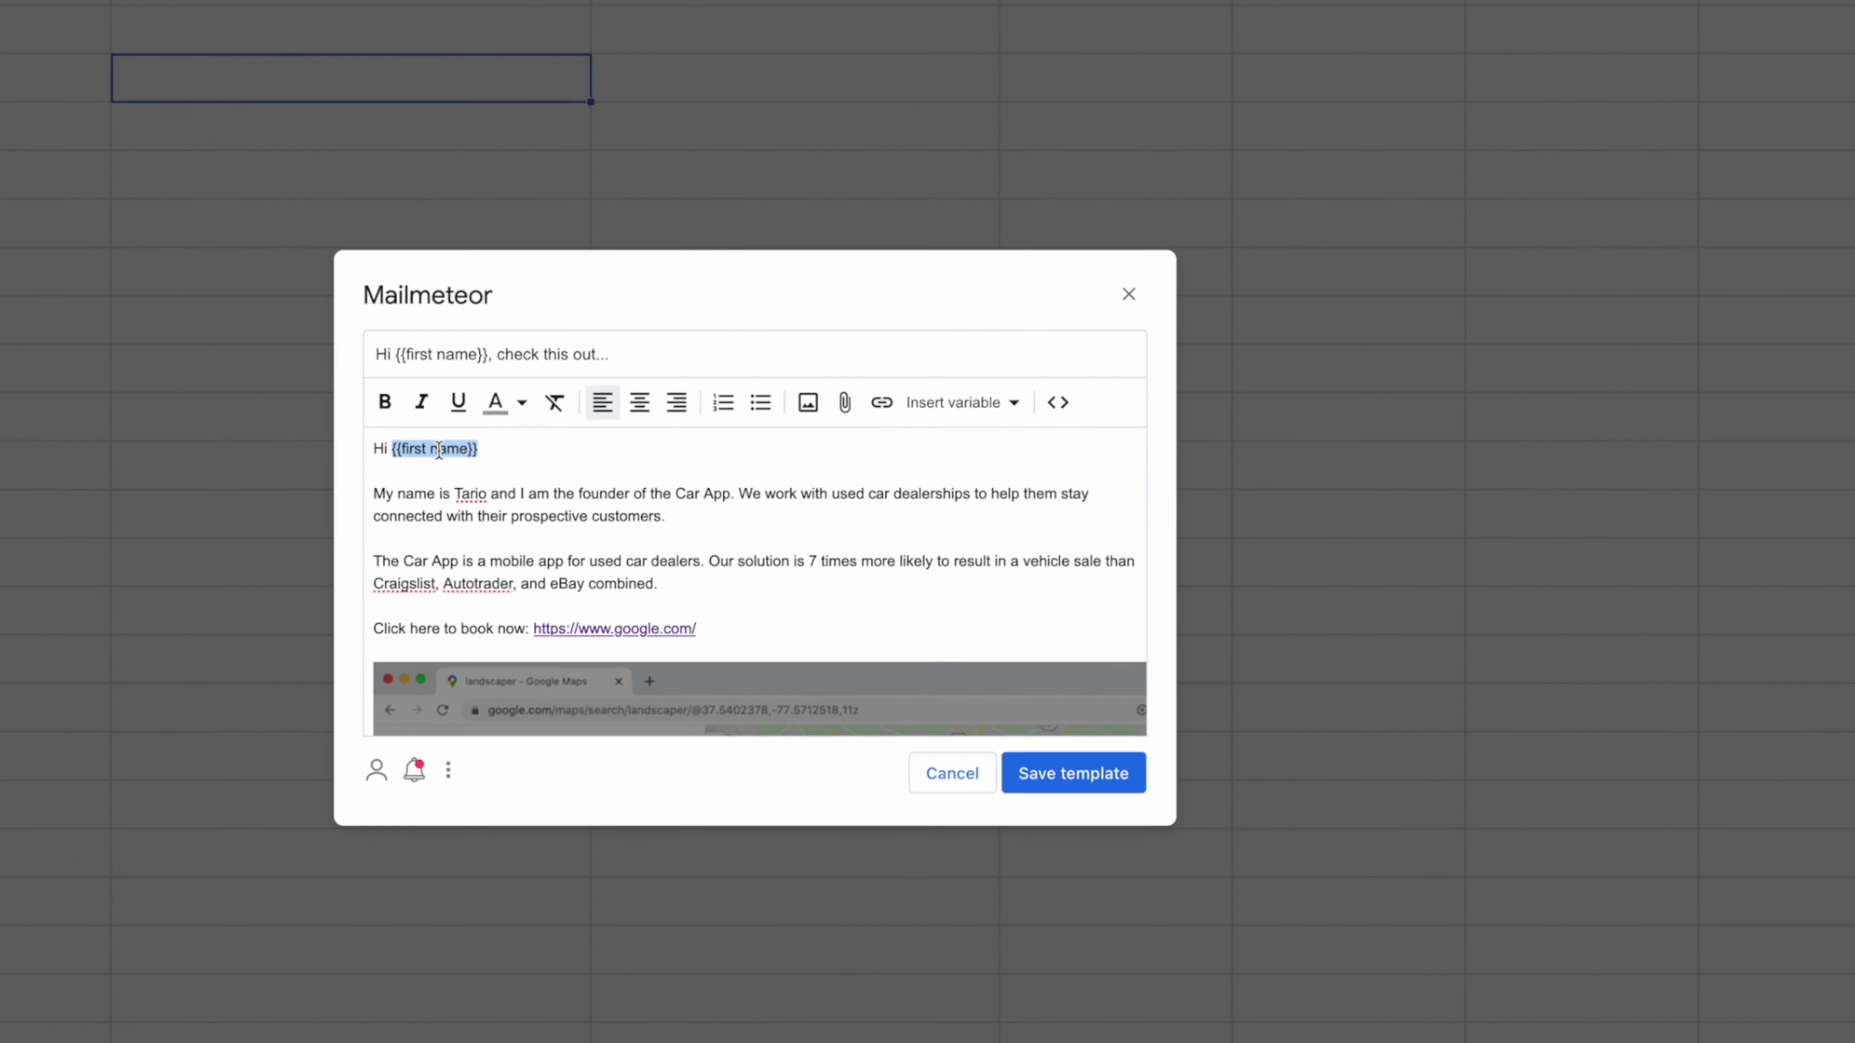
{"action": "key", "text": "BackSpace"}
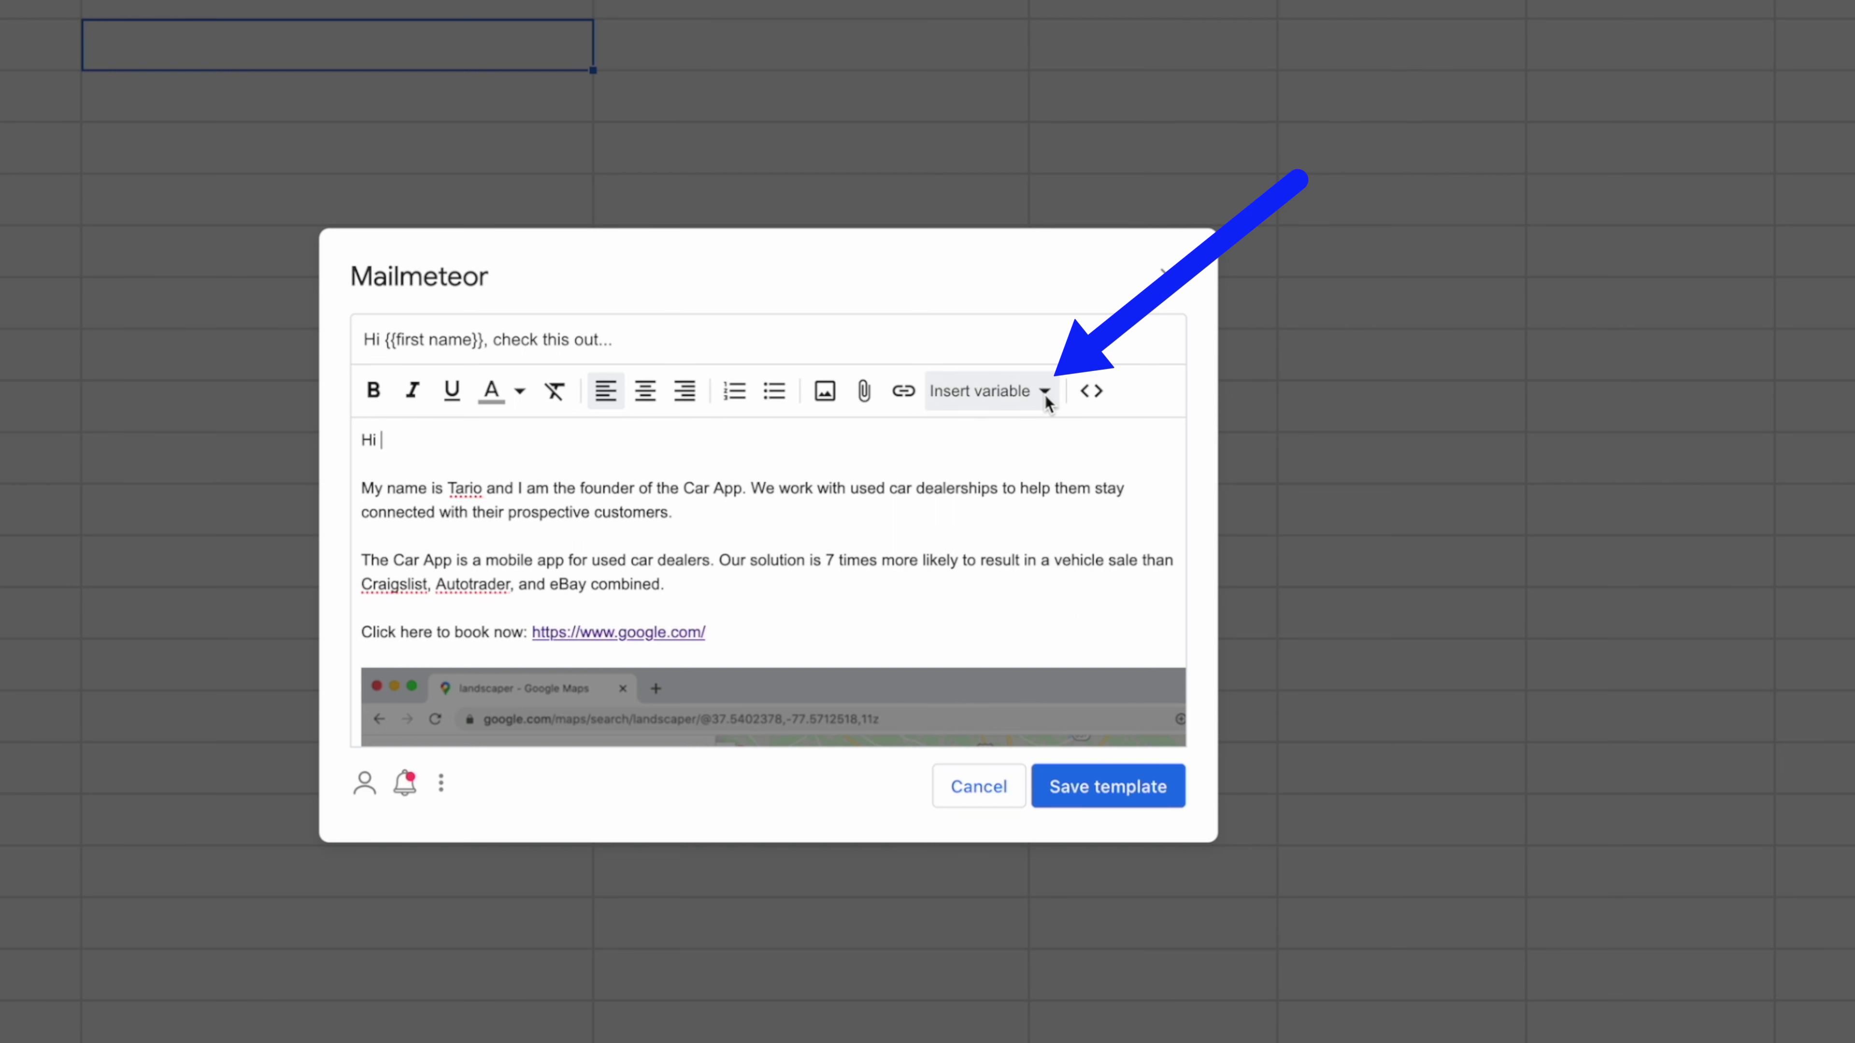
{"action": "left_click", "coordinate": [1046, 395]}
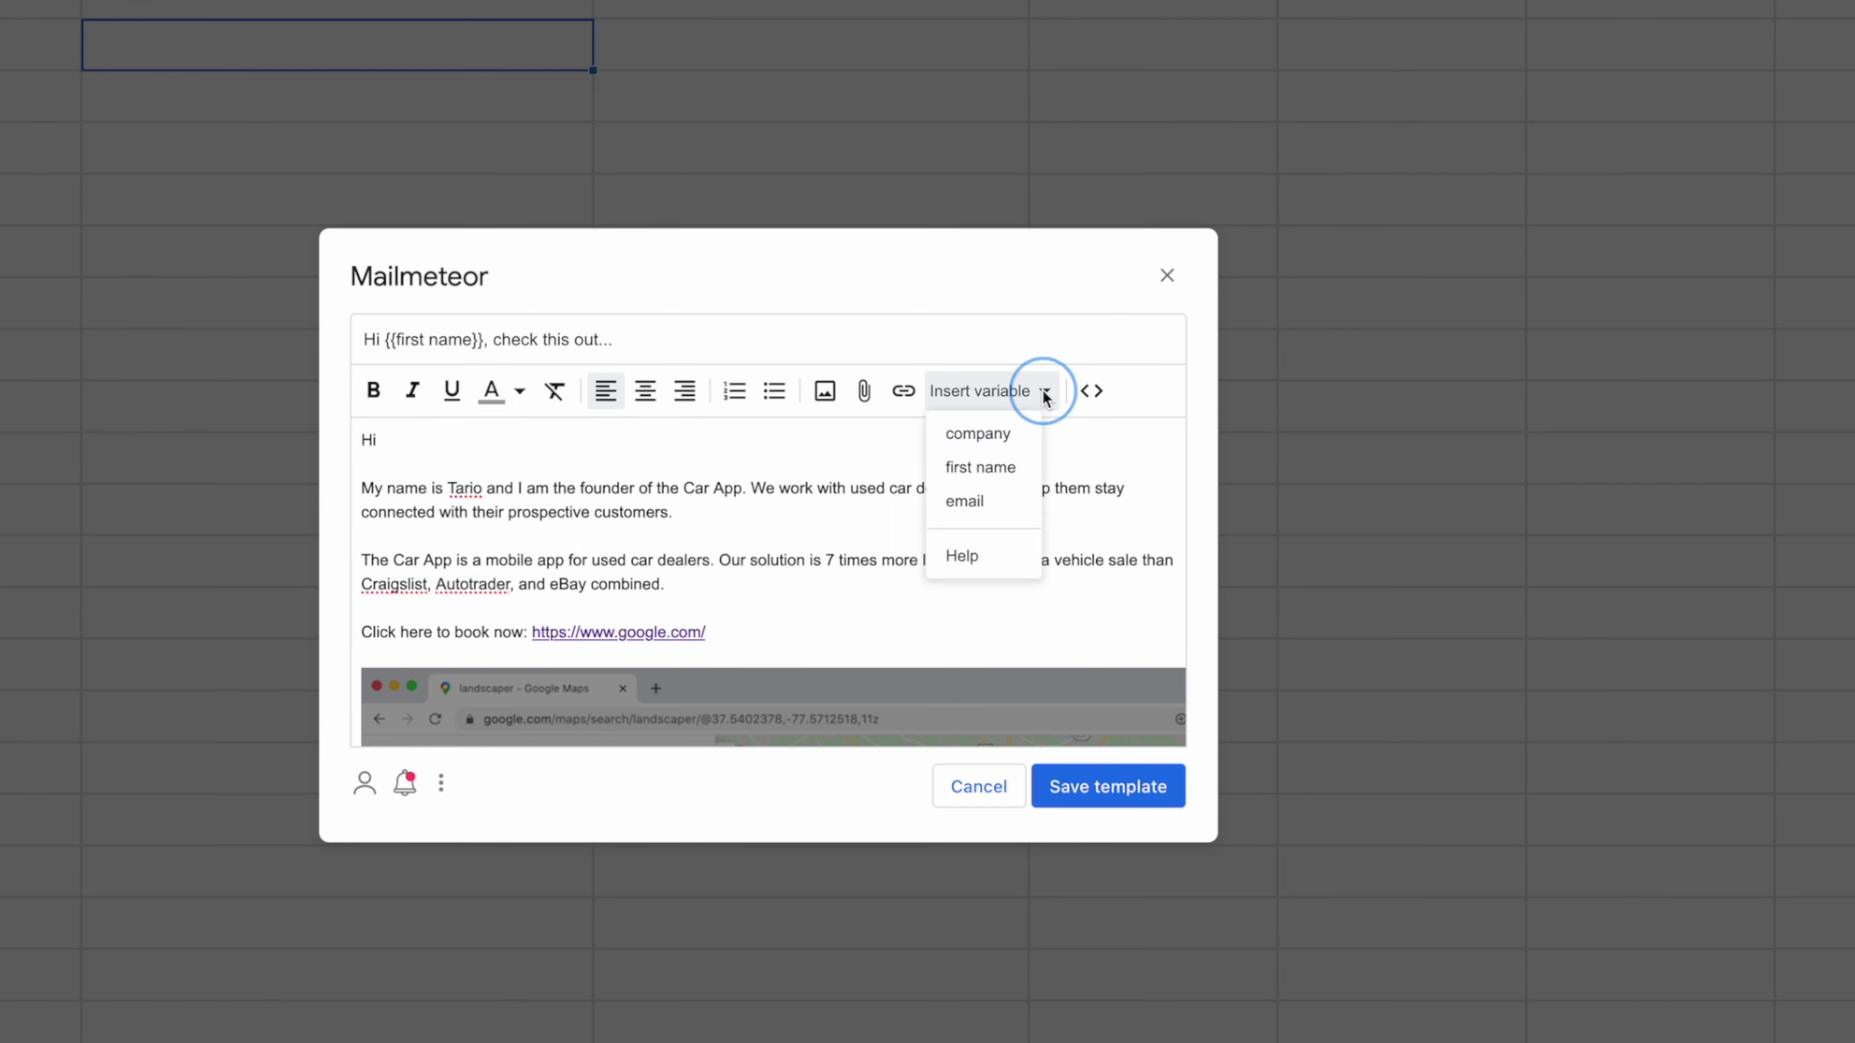
{"action": "left_click", "coordinate": [979, 468]}
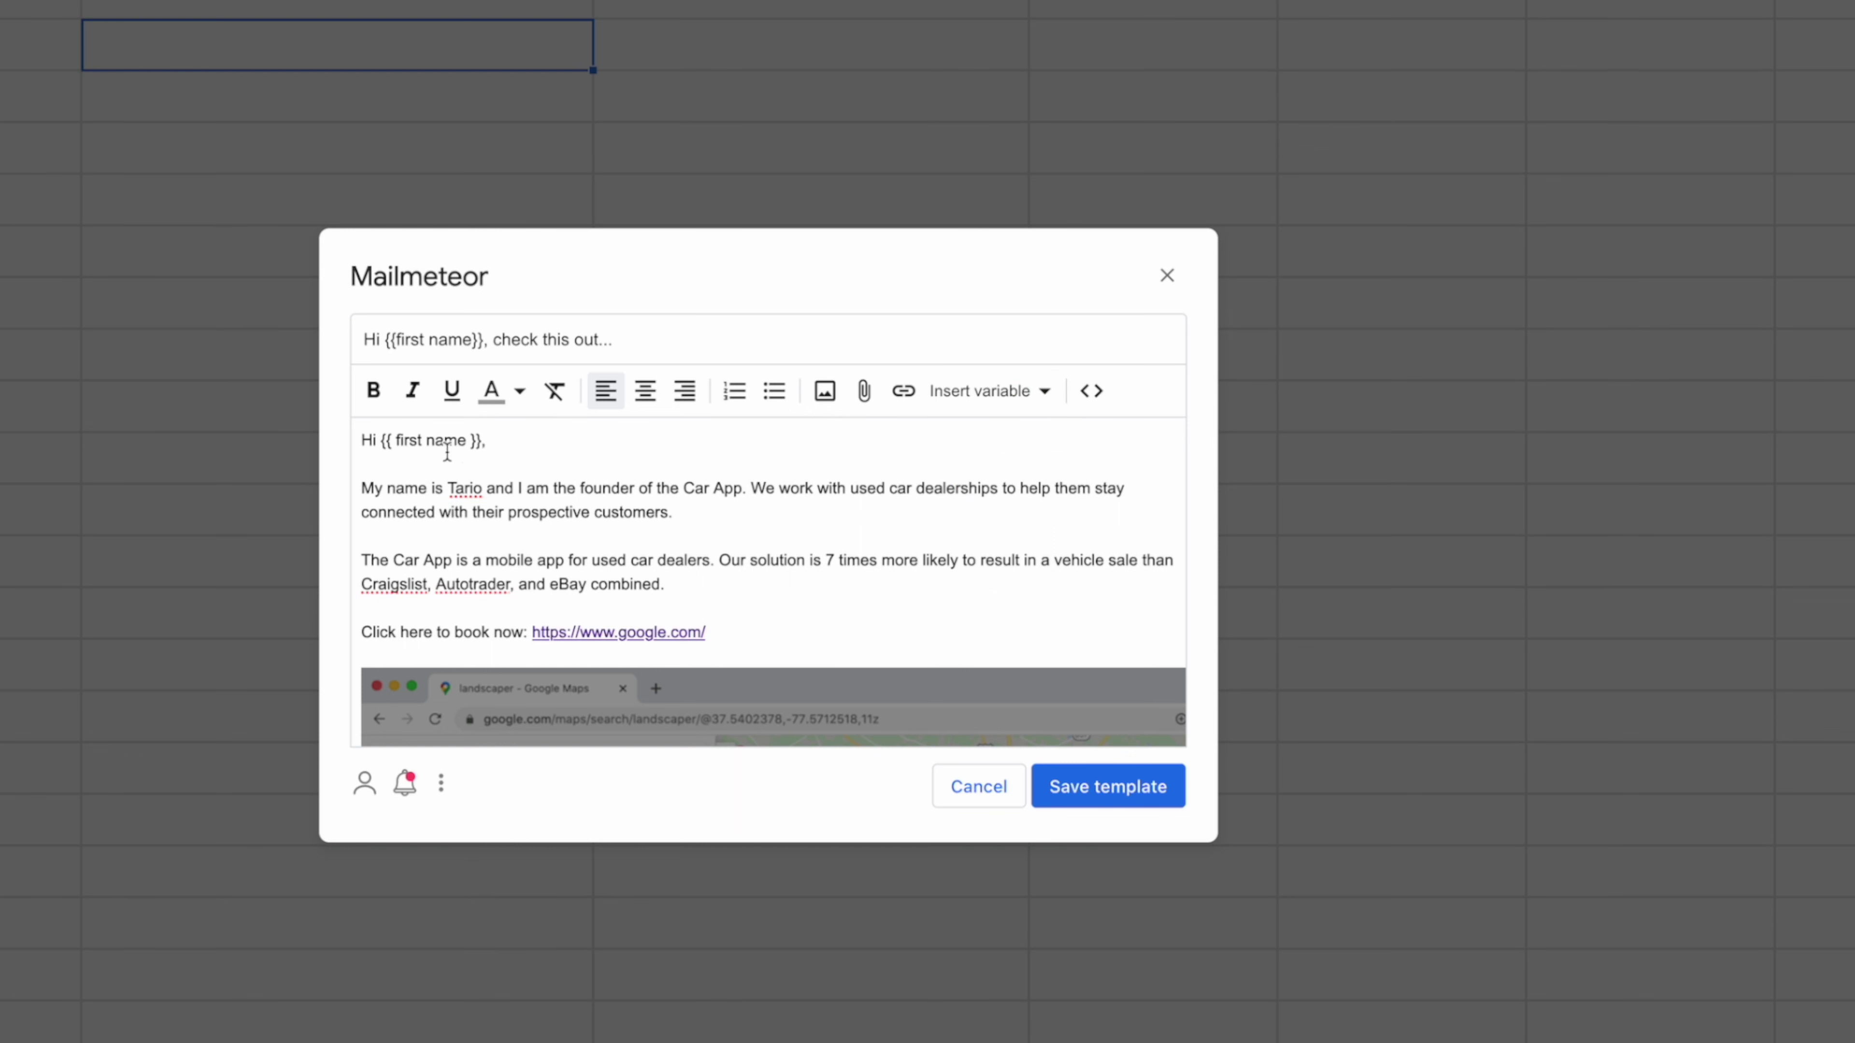
Step: Replace the [company] placeholder in the closing question with the {{ company }} variable
{"action": "scroll", "coordinate": [625, 628], "scroll_direction": "down", "scroll_amount": 10}
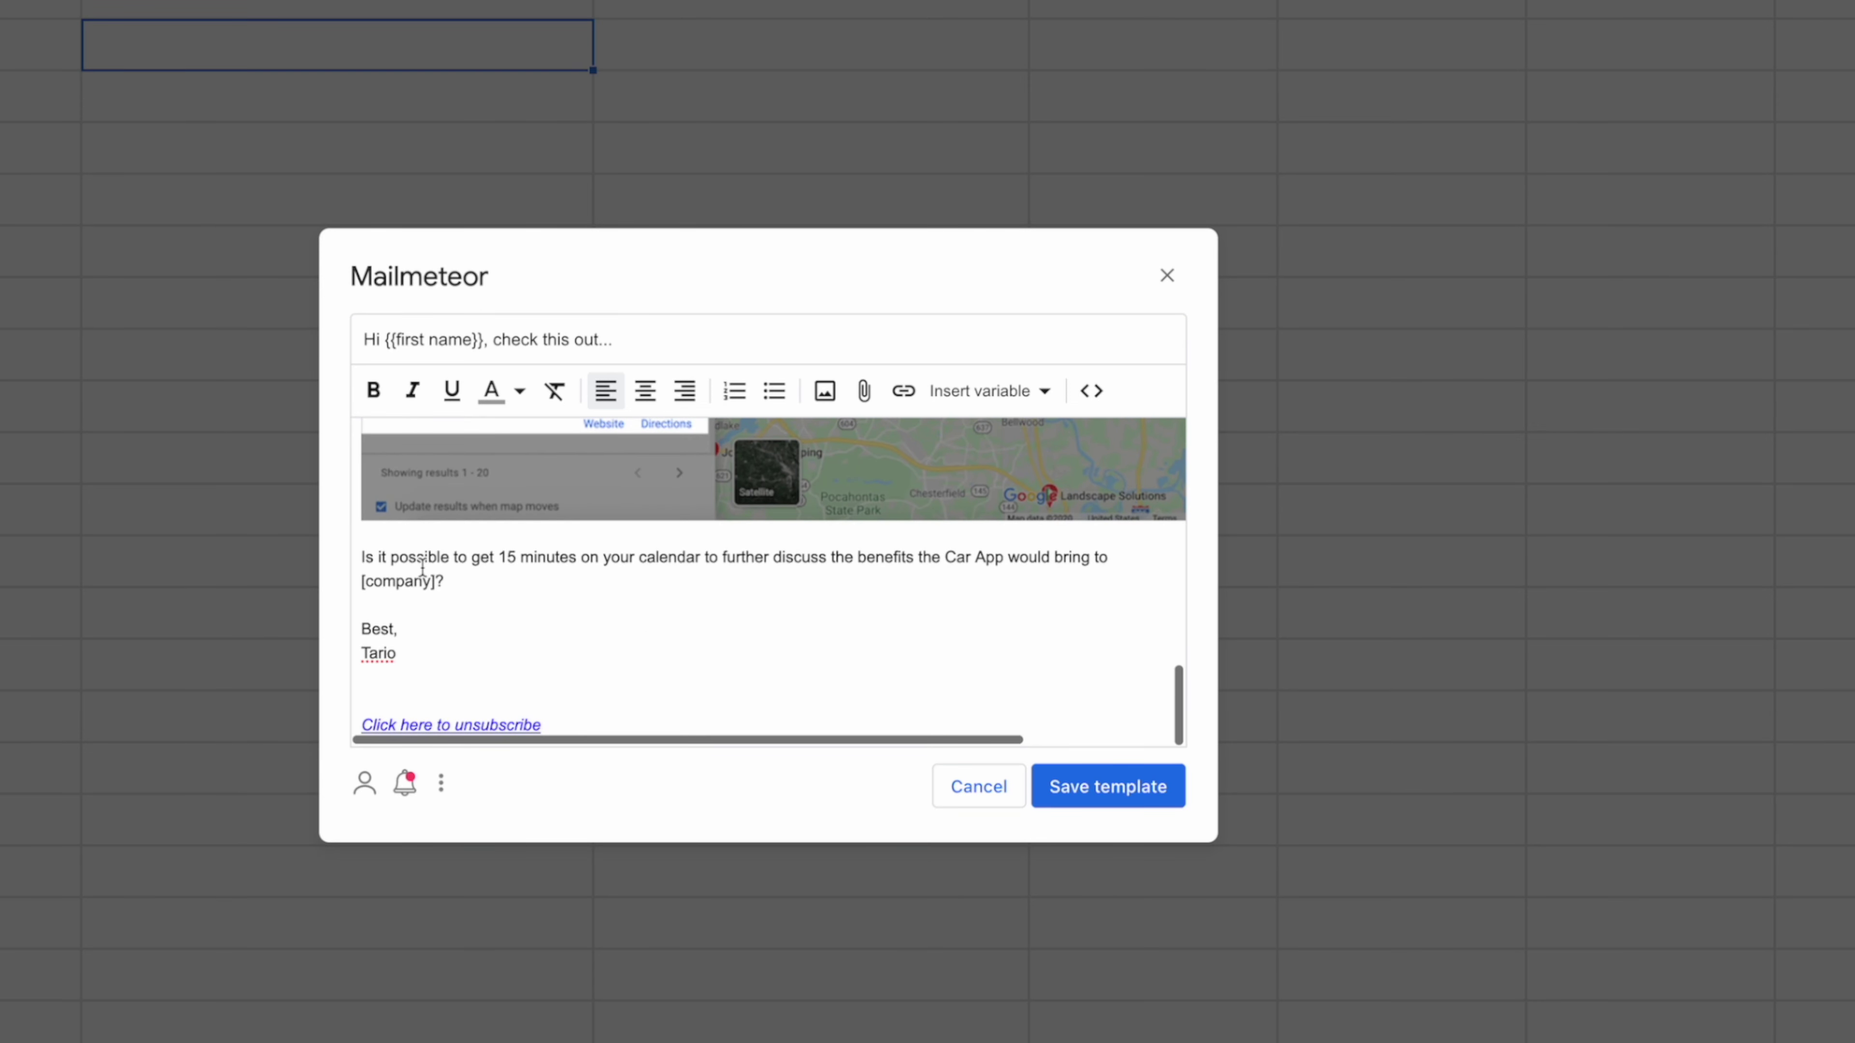
{"action": "double_click", "coordinate": [422, 581]}
{"action": "key", "text": "BackSpace"}
{"action": "left_click", "coordinate": [990, 391]}
{"action": "left_click", "coordinate": [977, 434]}
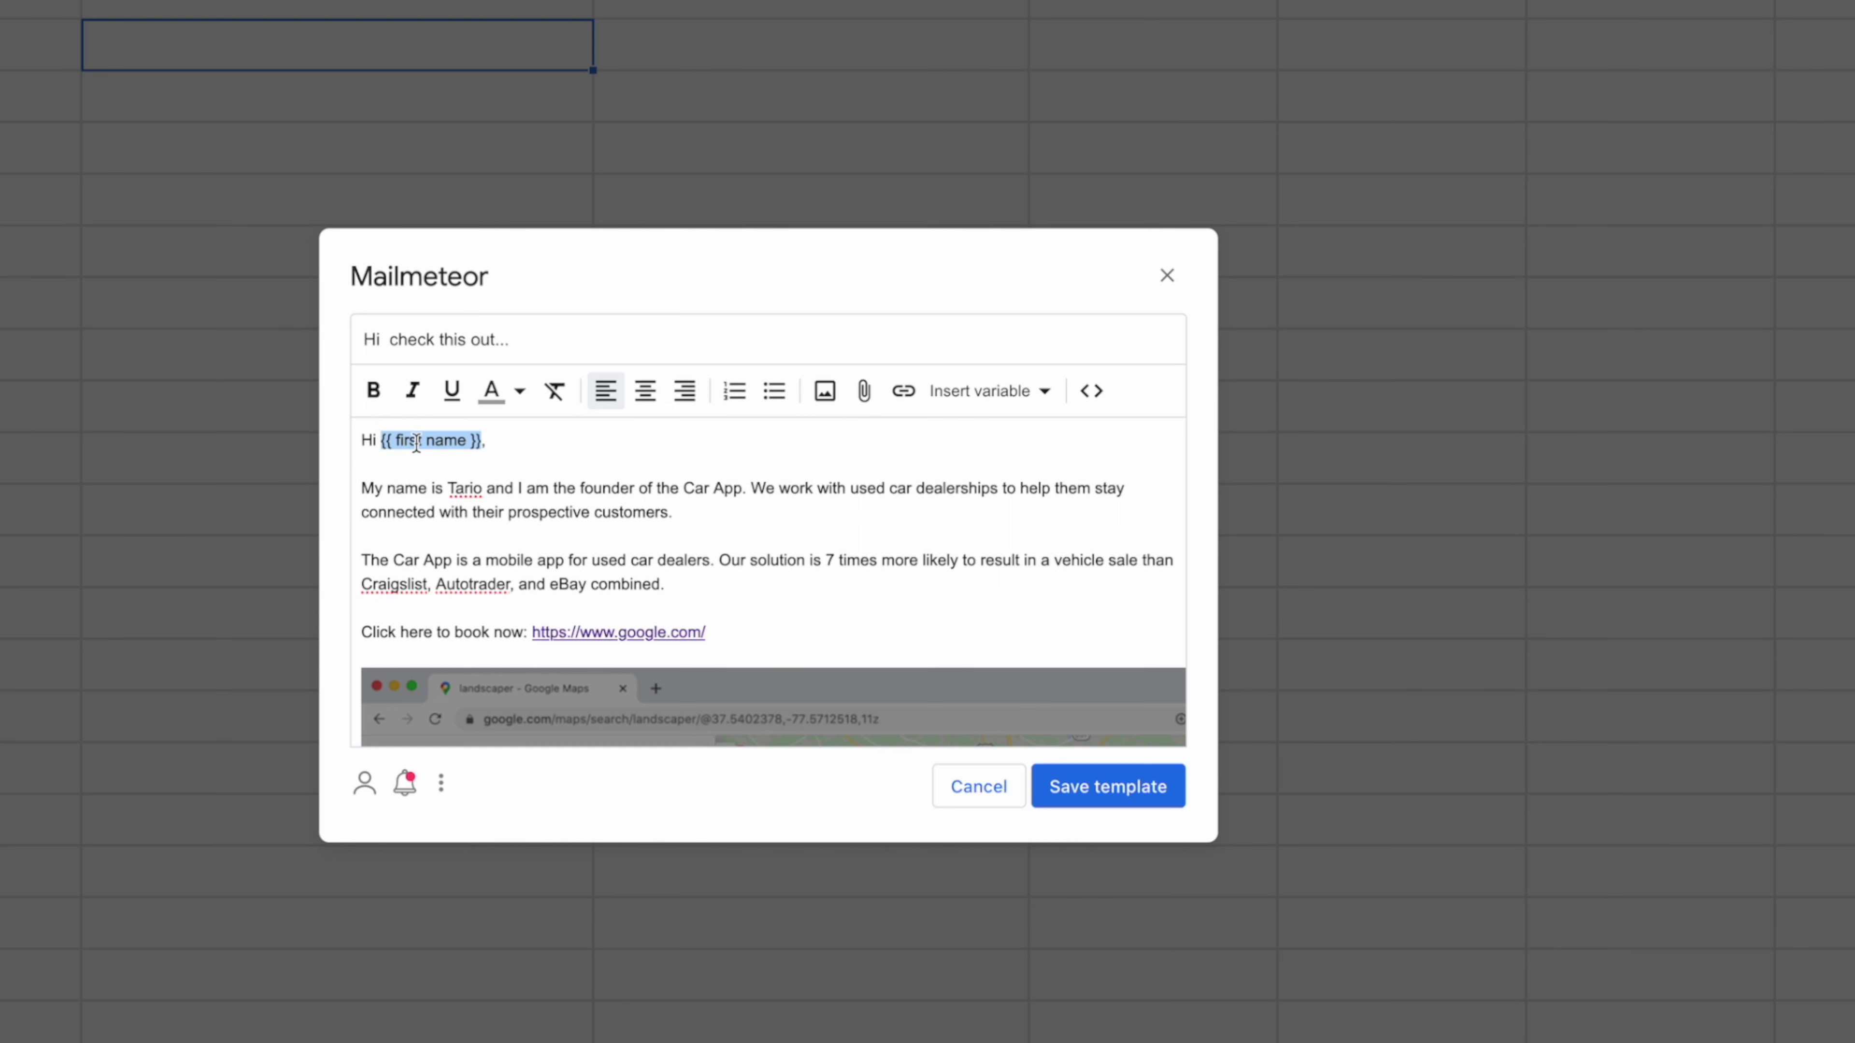
Step: Paste '{{ first name }},' into the subject after 'Hi' and save the template
{"action": "left_click", "coordinate": [385, 341]}
{"action": "type", "text": "{{ first name }}"}
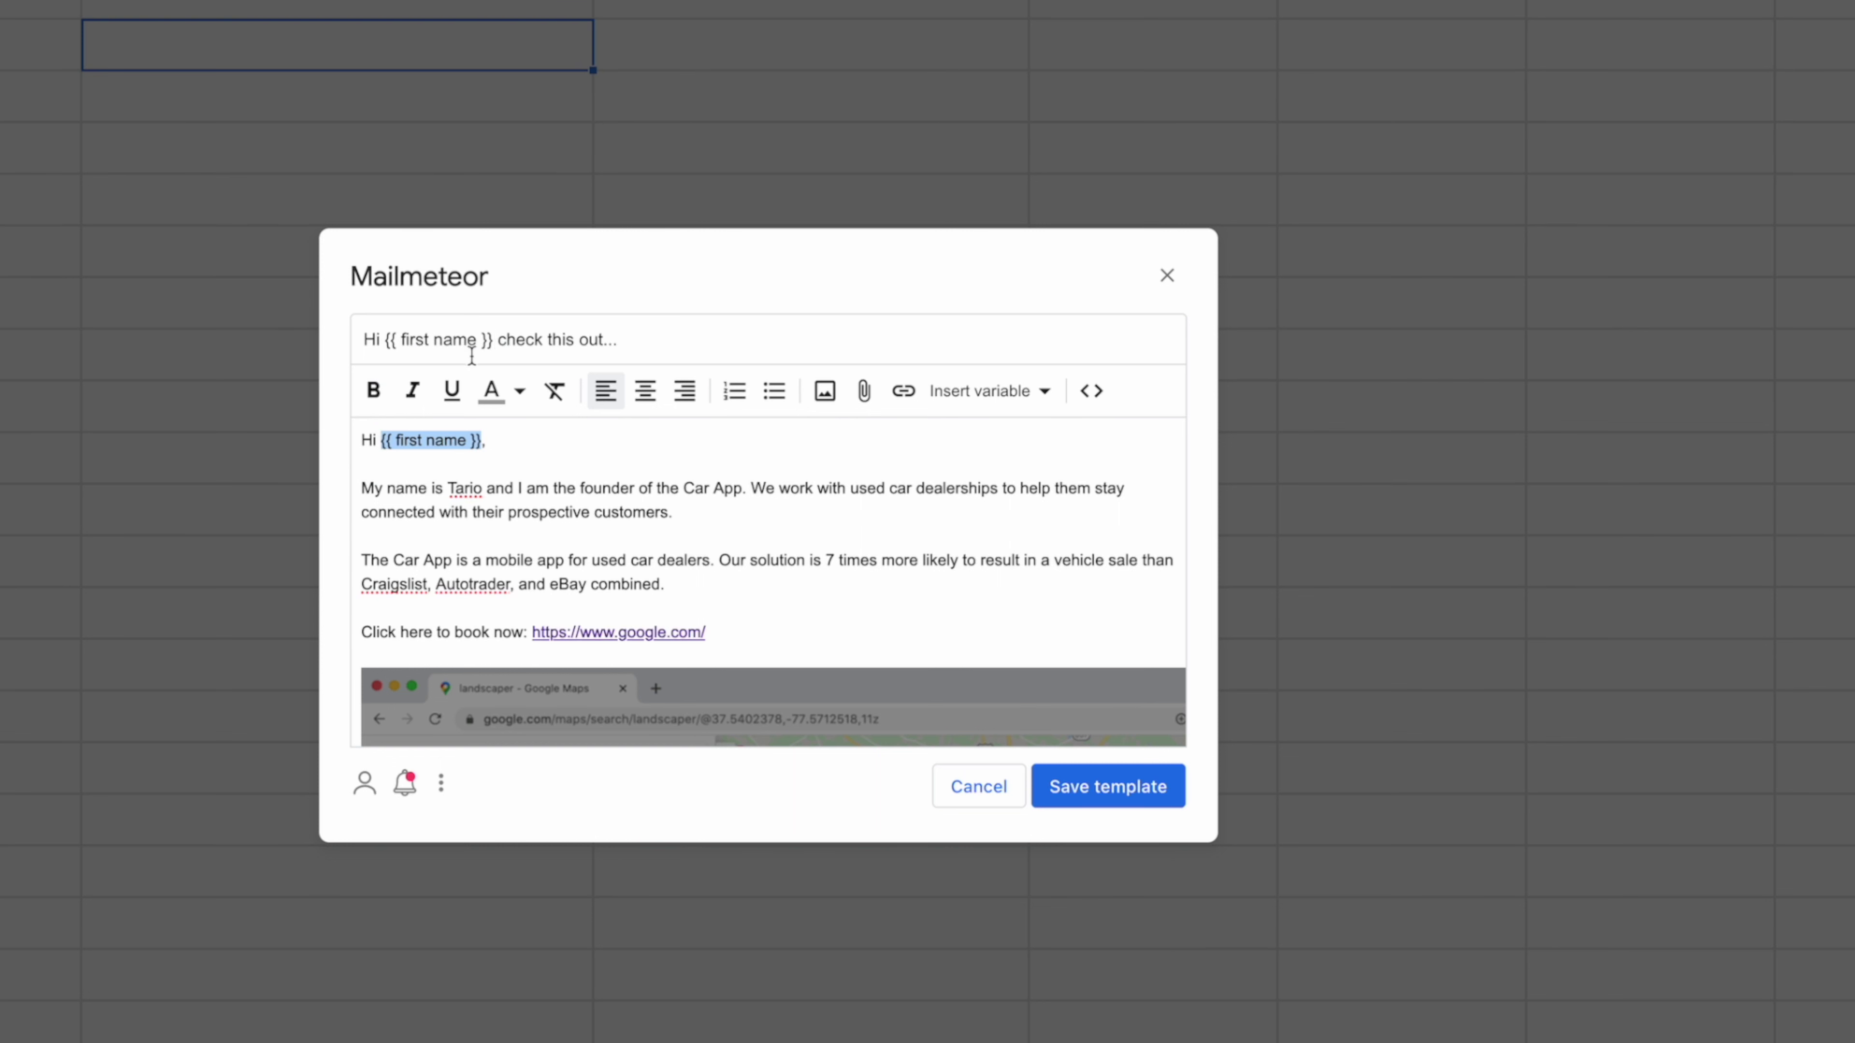
{"action": "type", "text": ","}
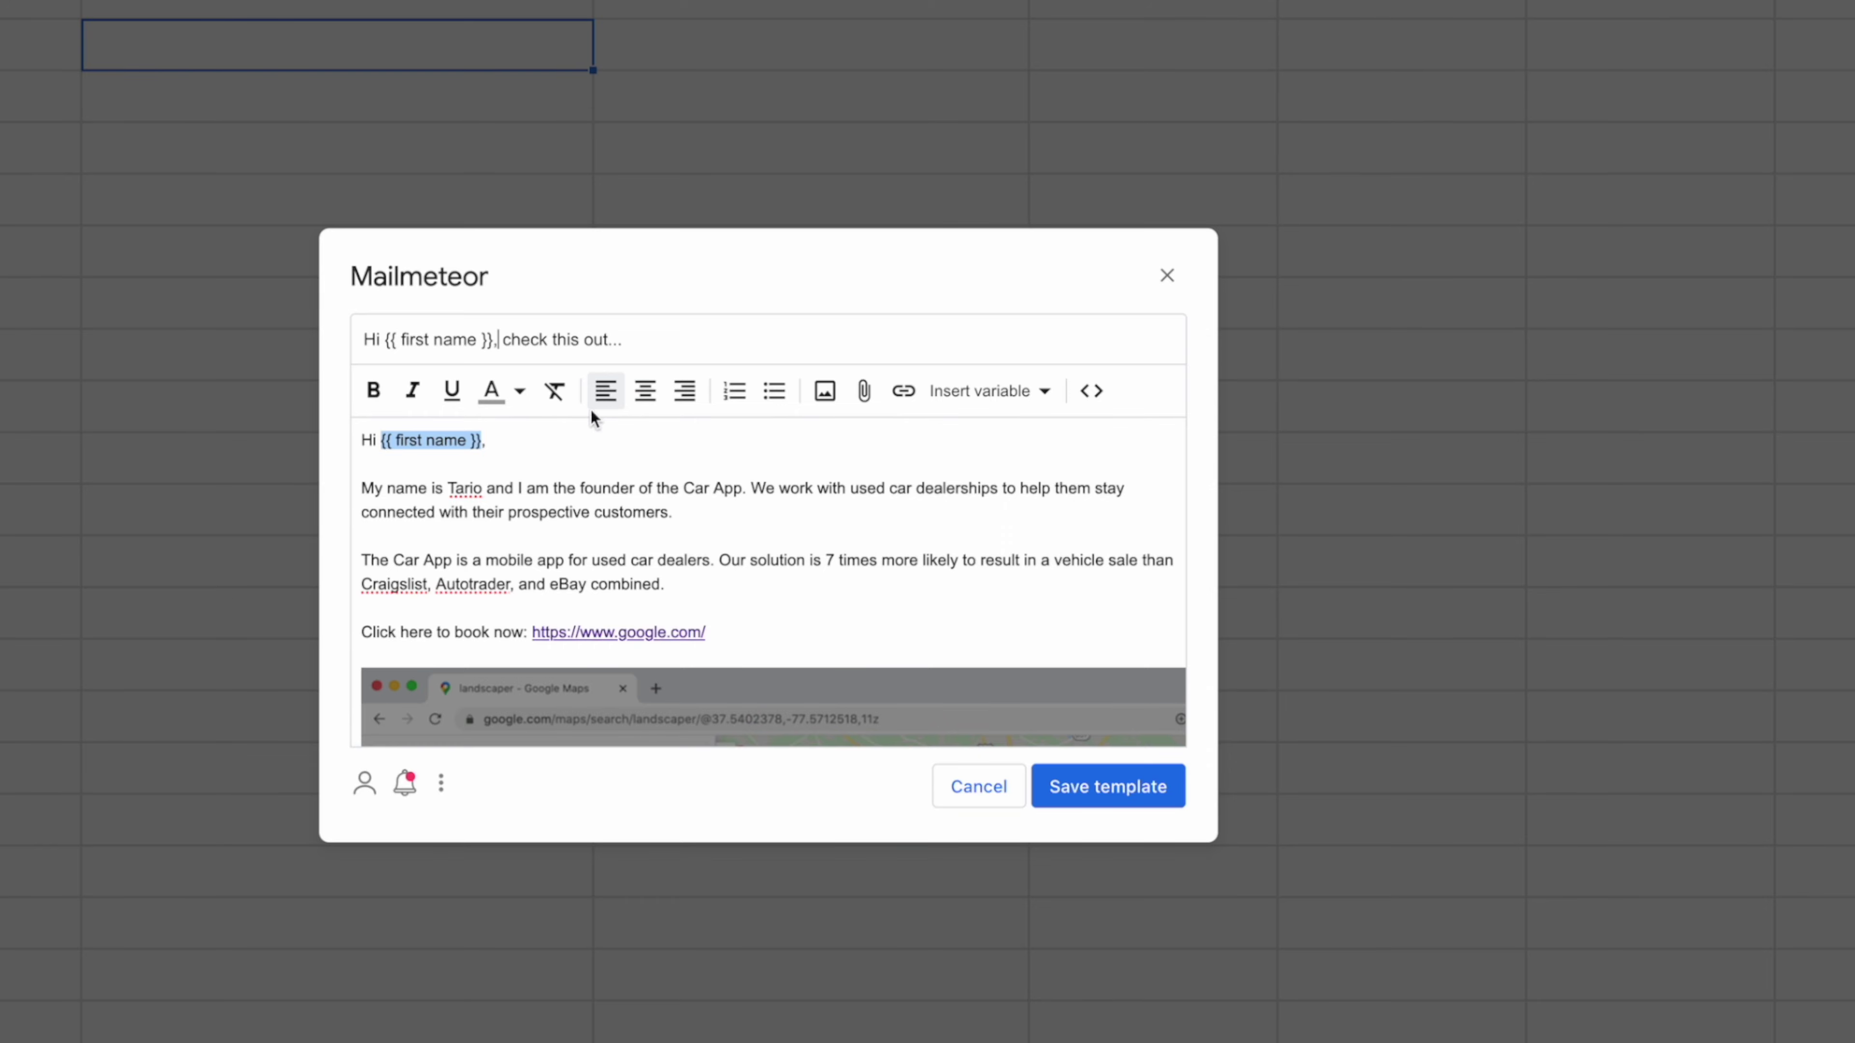
{"action": "left_click", "coordinate": [1131, 795]}
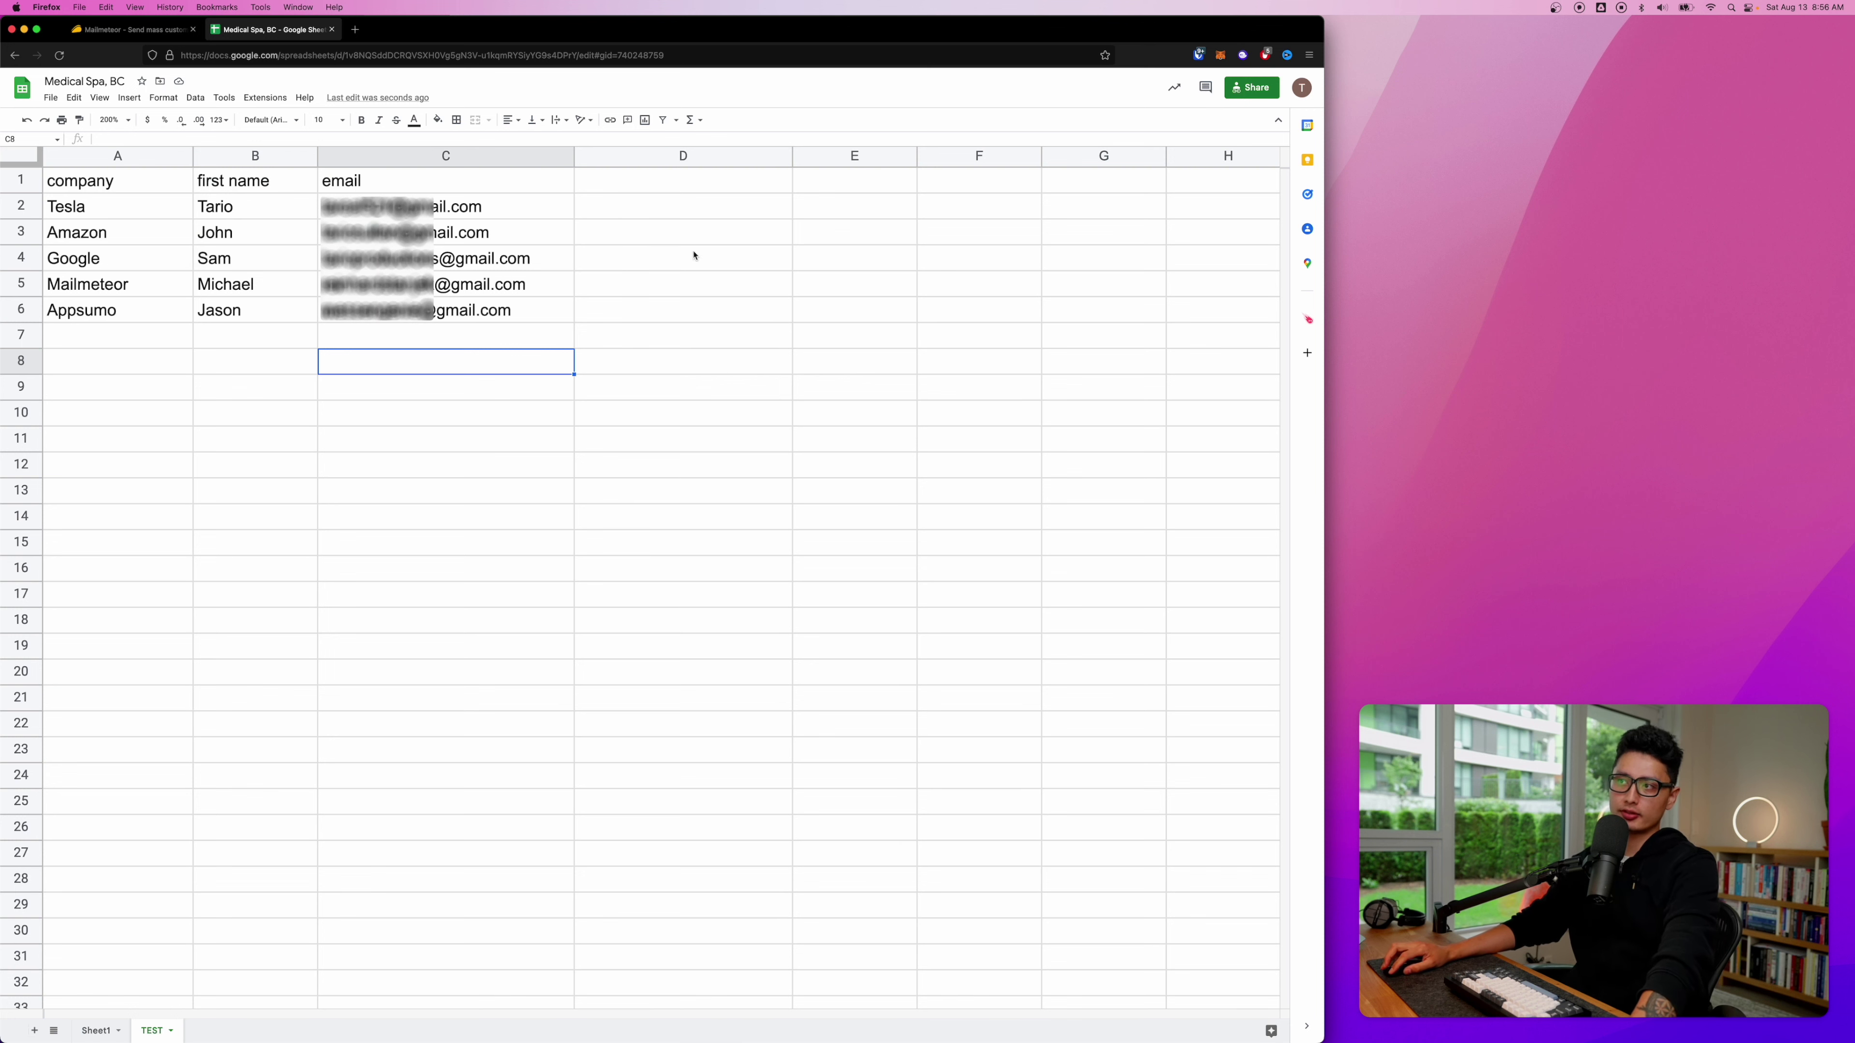
Step: Select cells on the TEST sheet, then select first name column B
{"action": "left_click", "coordinate": [715, 262]}
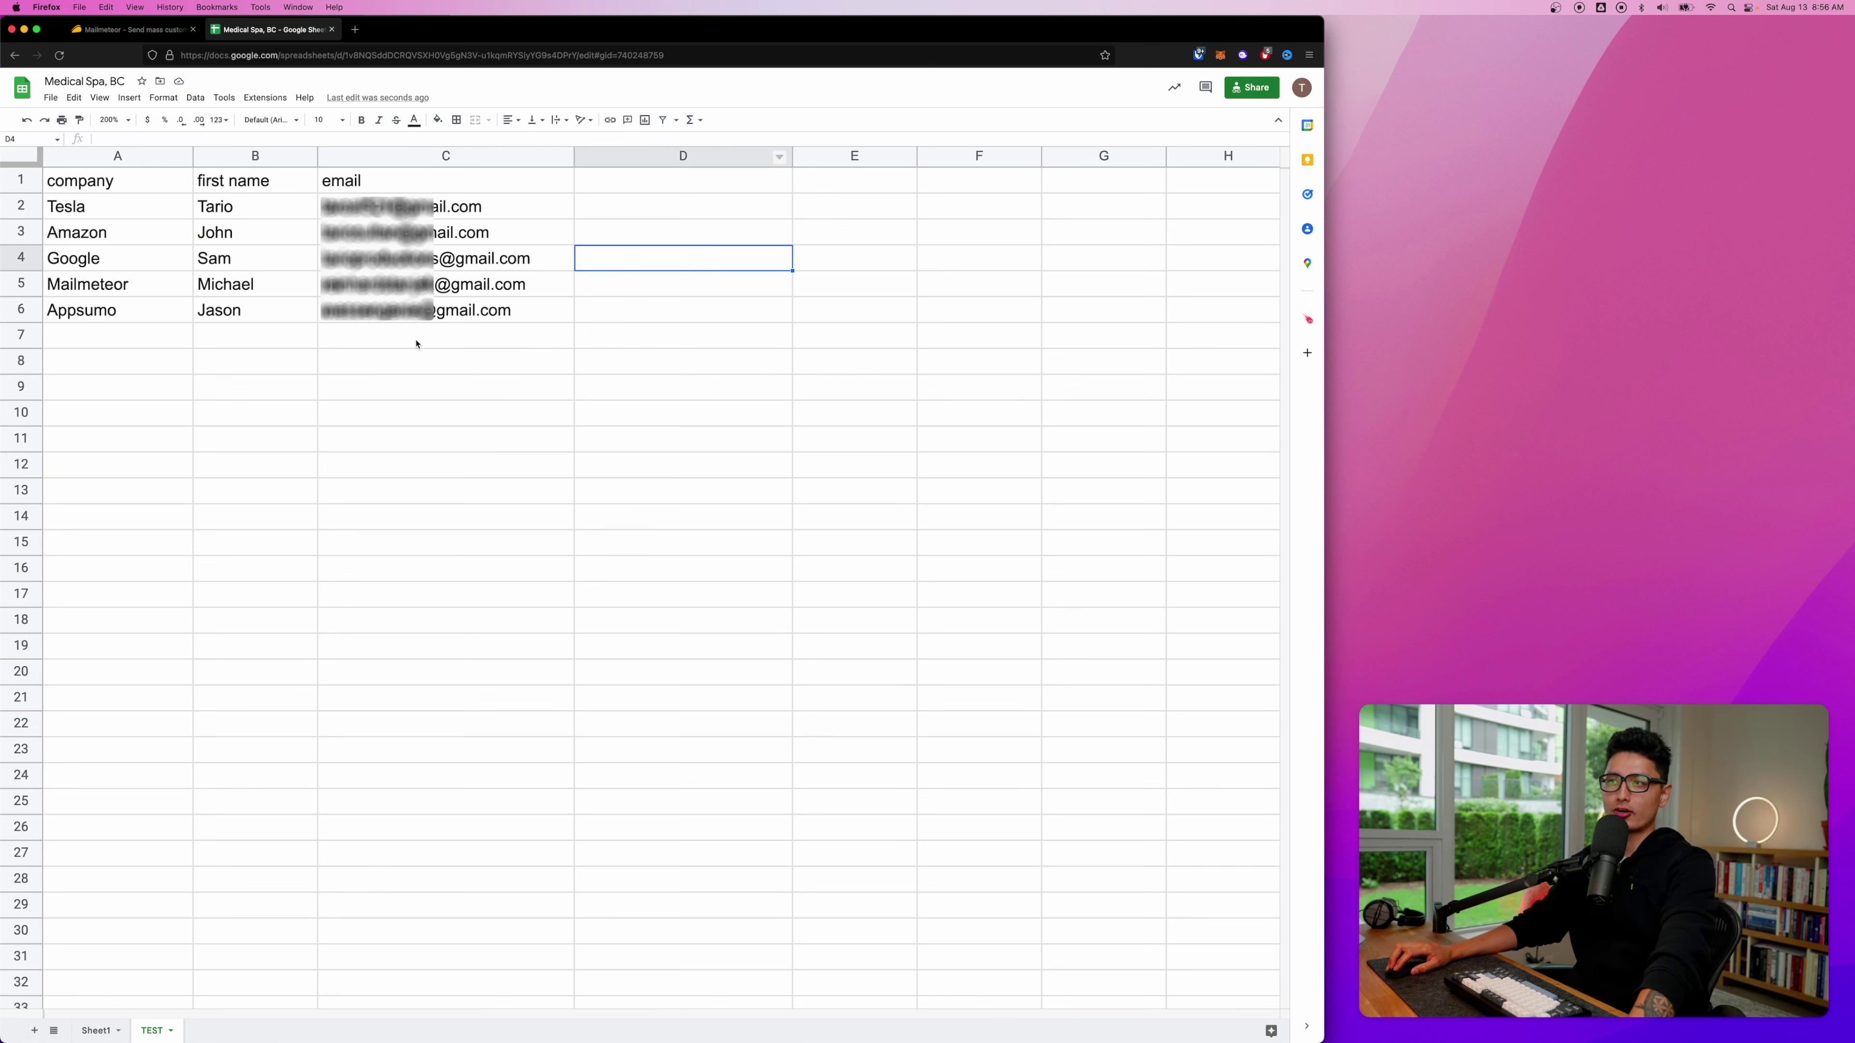
{"action": "left_click", "coordinate": [716, 491]}
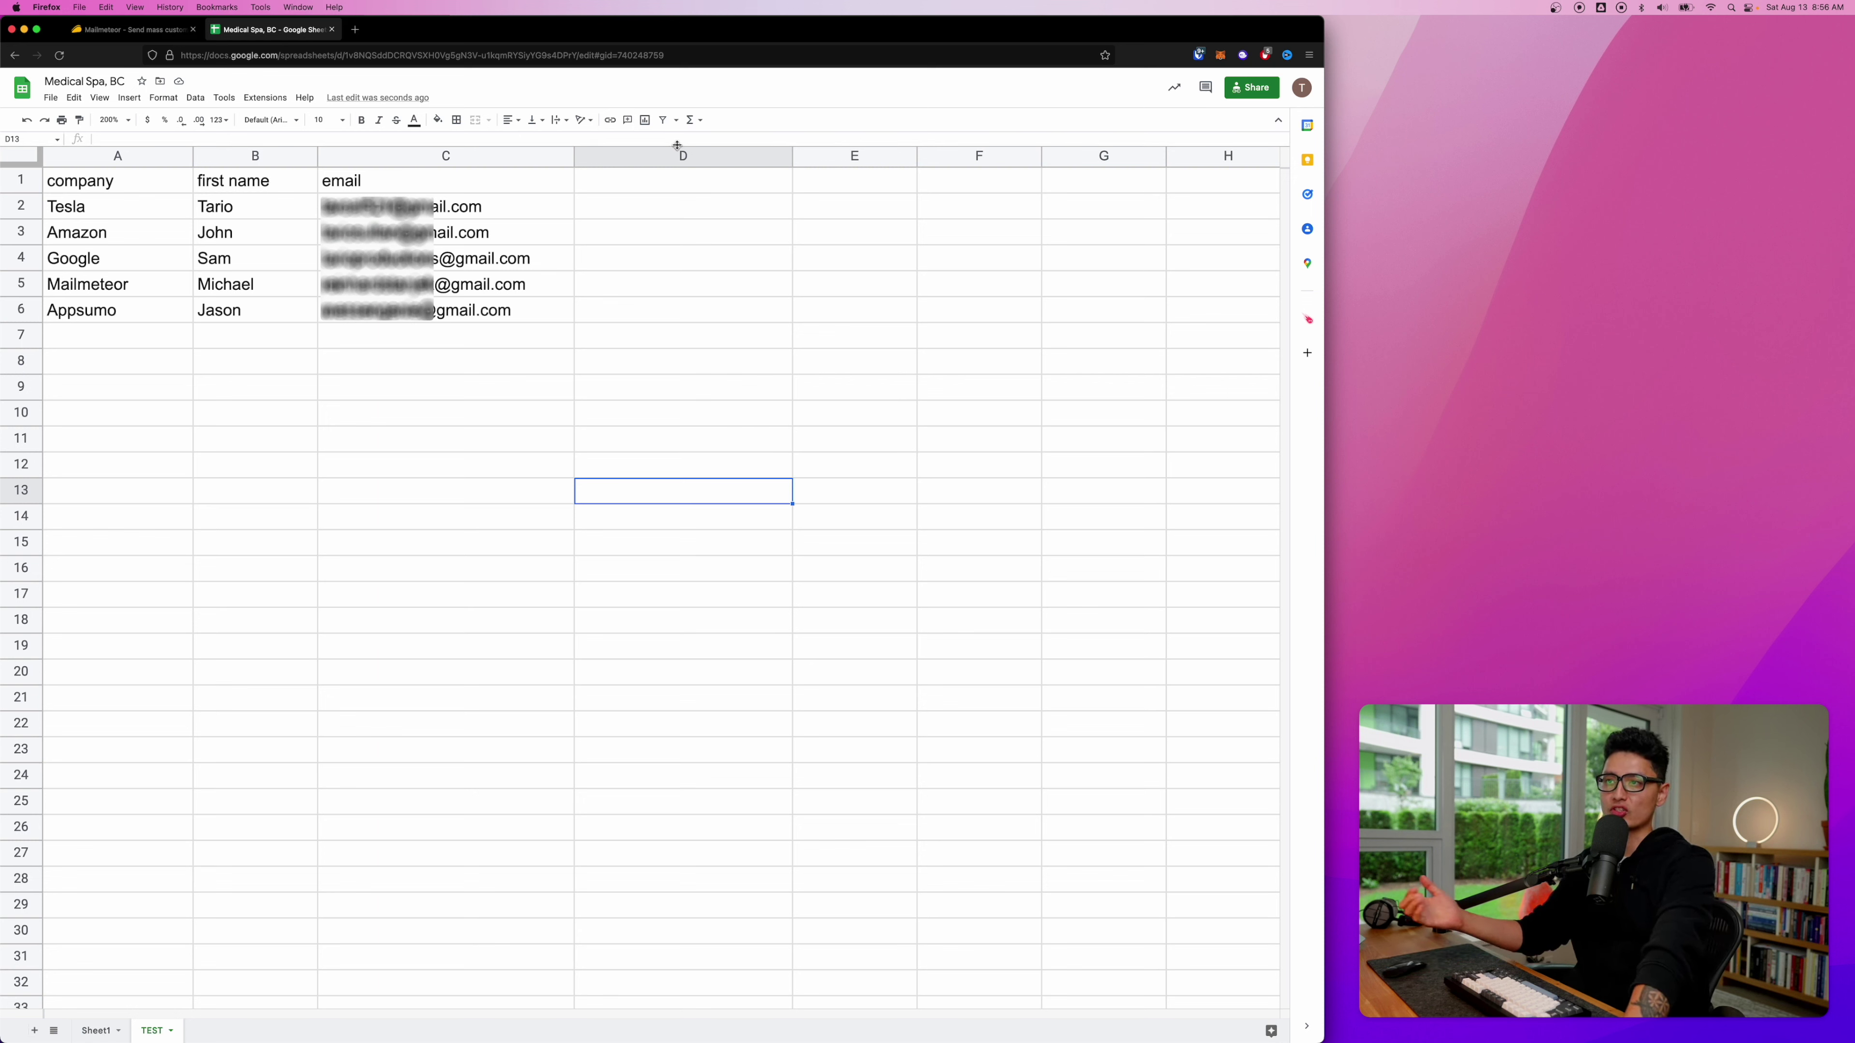
{"action": "left_click", "coordinate": [274, 156]}
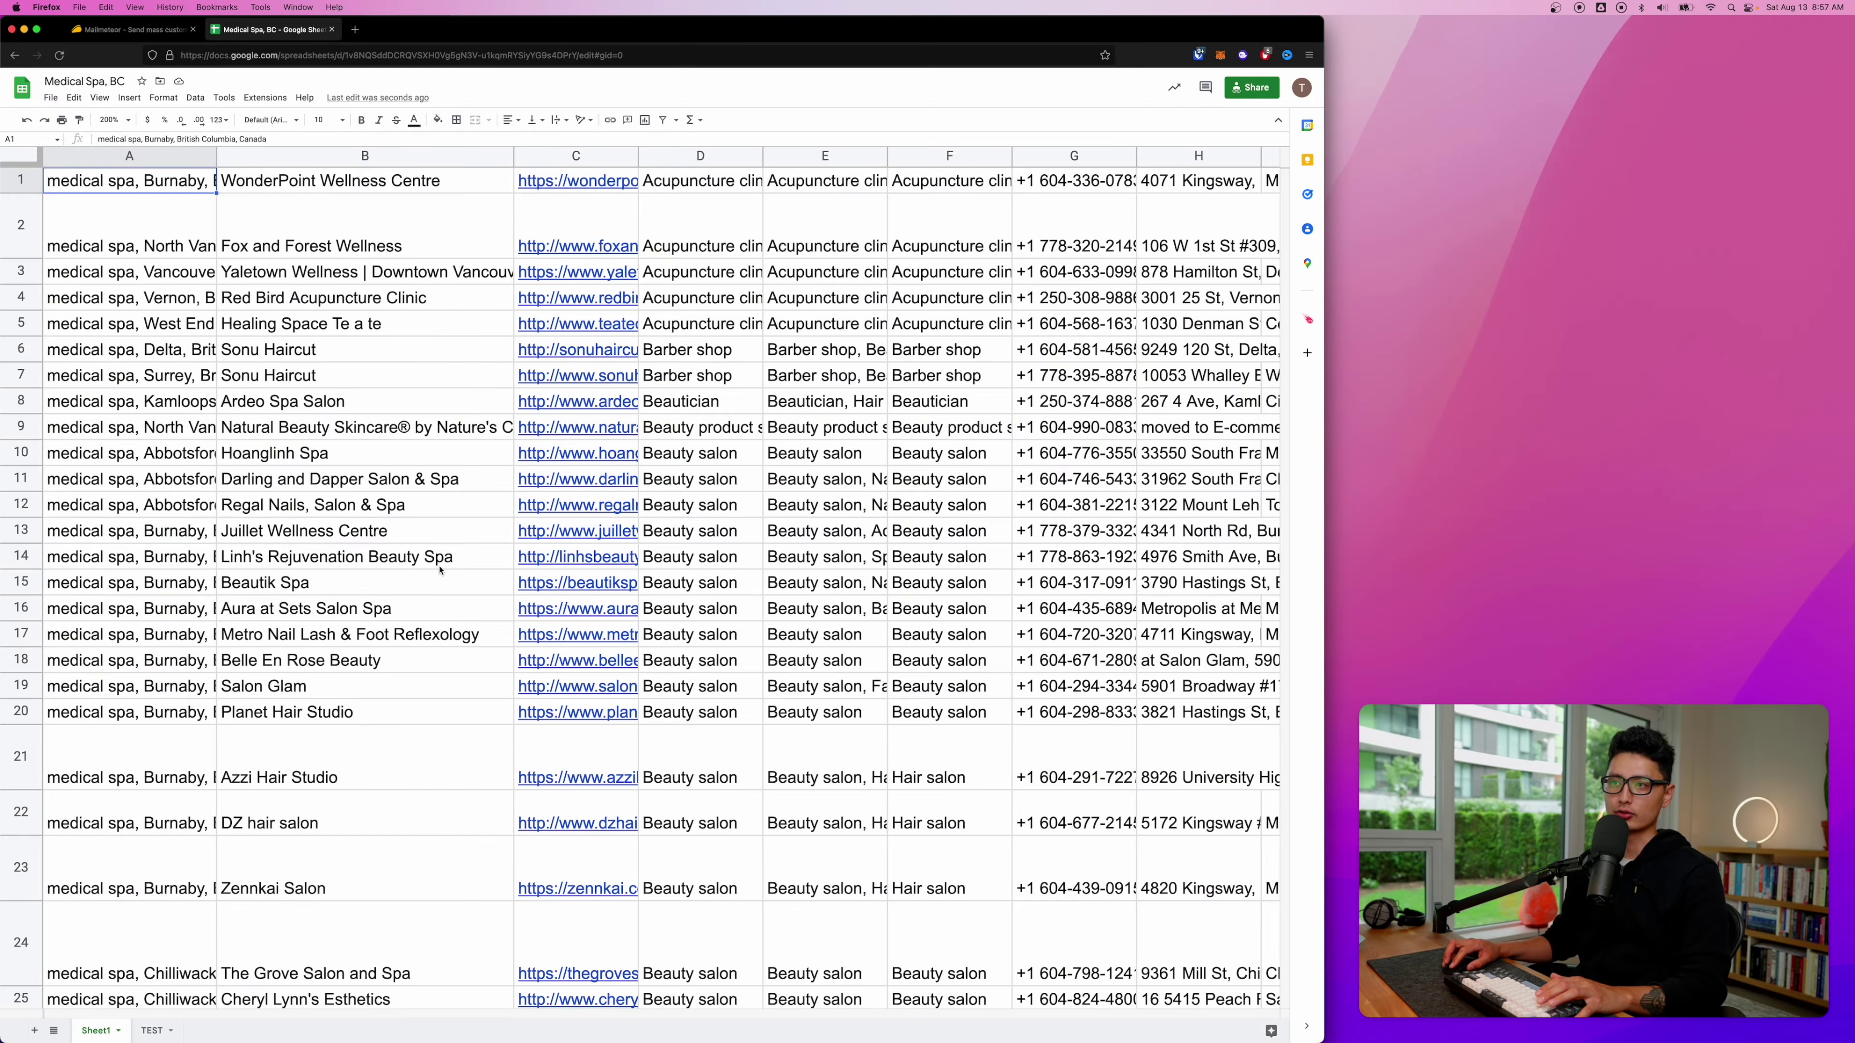
Step: On Sheet1, select column A, then the email column AI and email status column AK
{"action": "key", "text": "ctrl+space"}
{"action": "scroll", "coordinate": [452, 287], "scroll_direction": "right", "scroll_amount": 5}
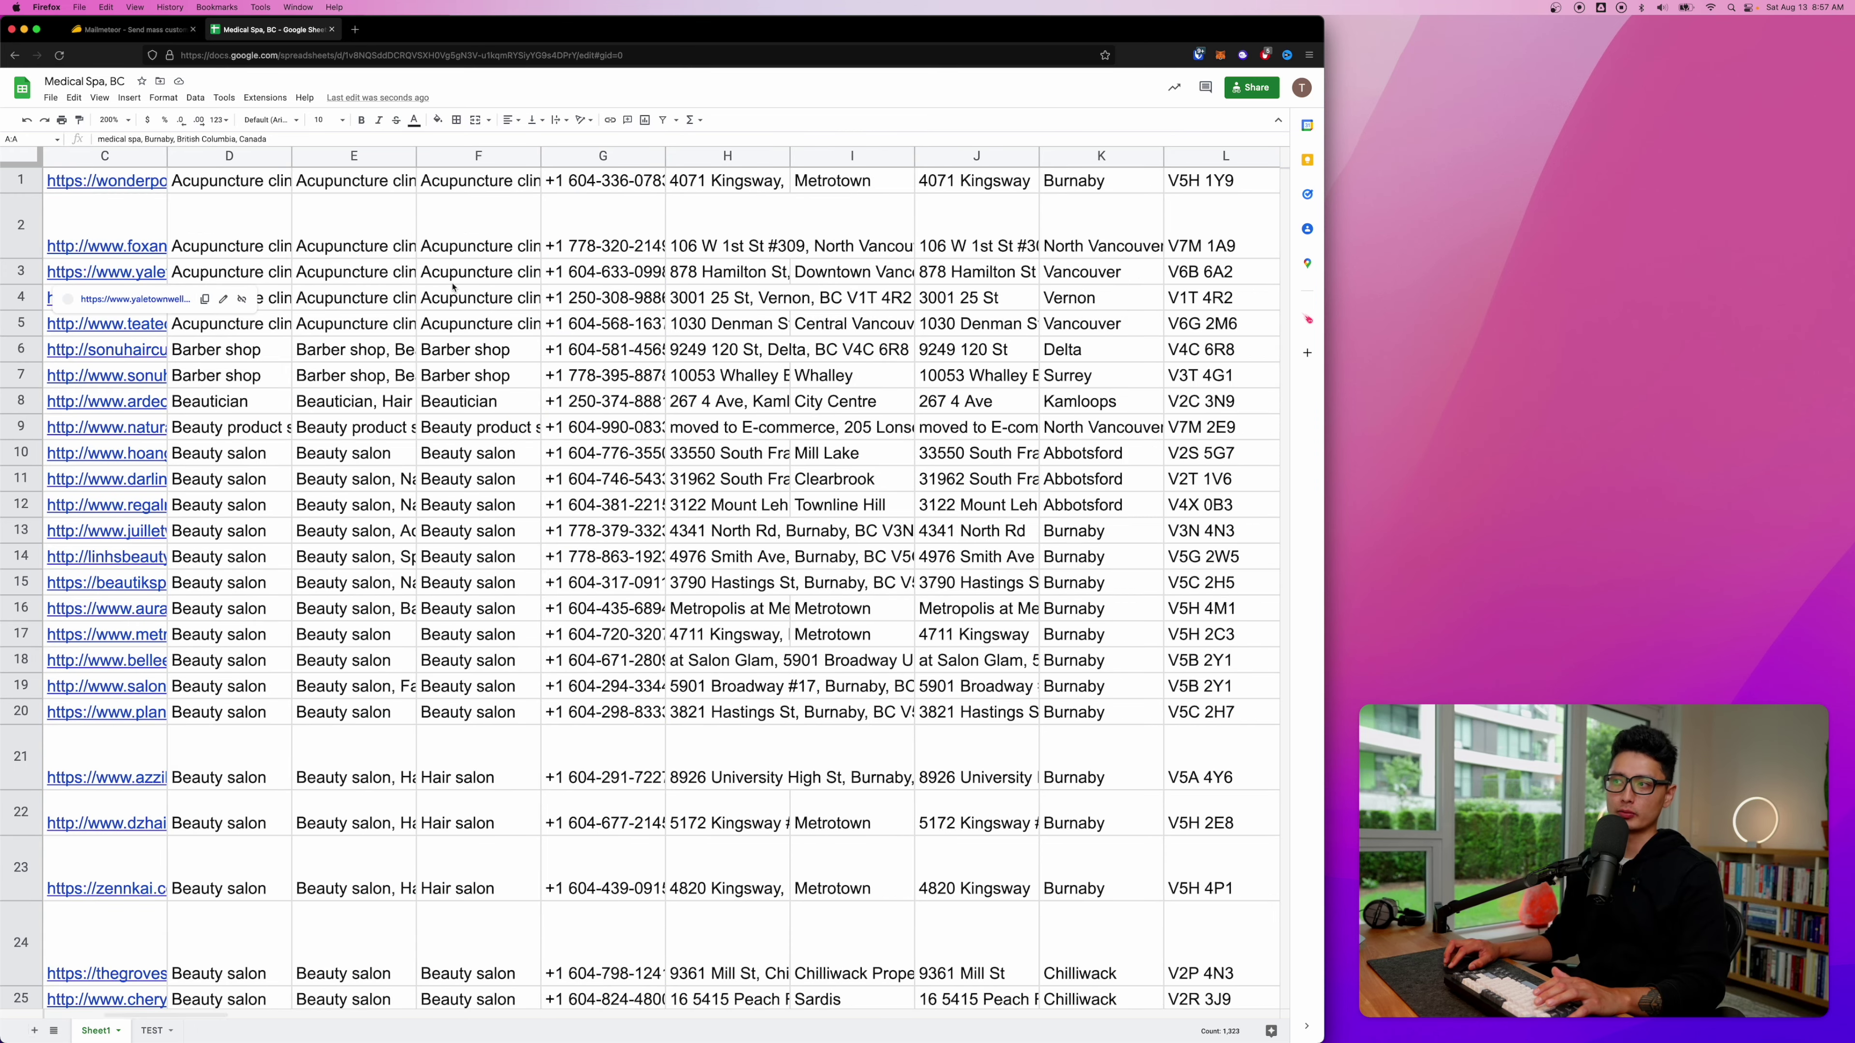
{"action": "scroll", "coordinate": [453, 287], "scroll_direction": "right", "scroll_amount": 20}
{"action": "left_click", "coordinate": [574, 181]}
{"action": "key", "text": "ctrl+space"}
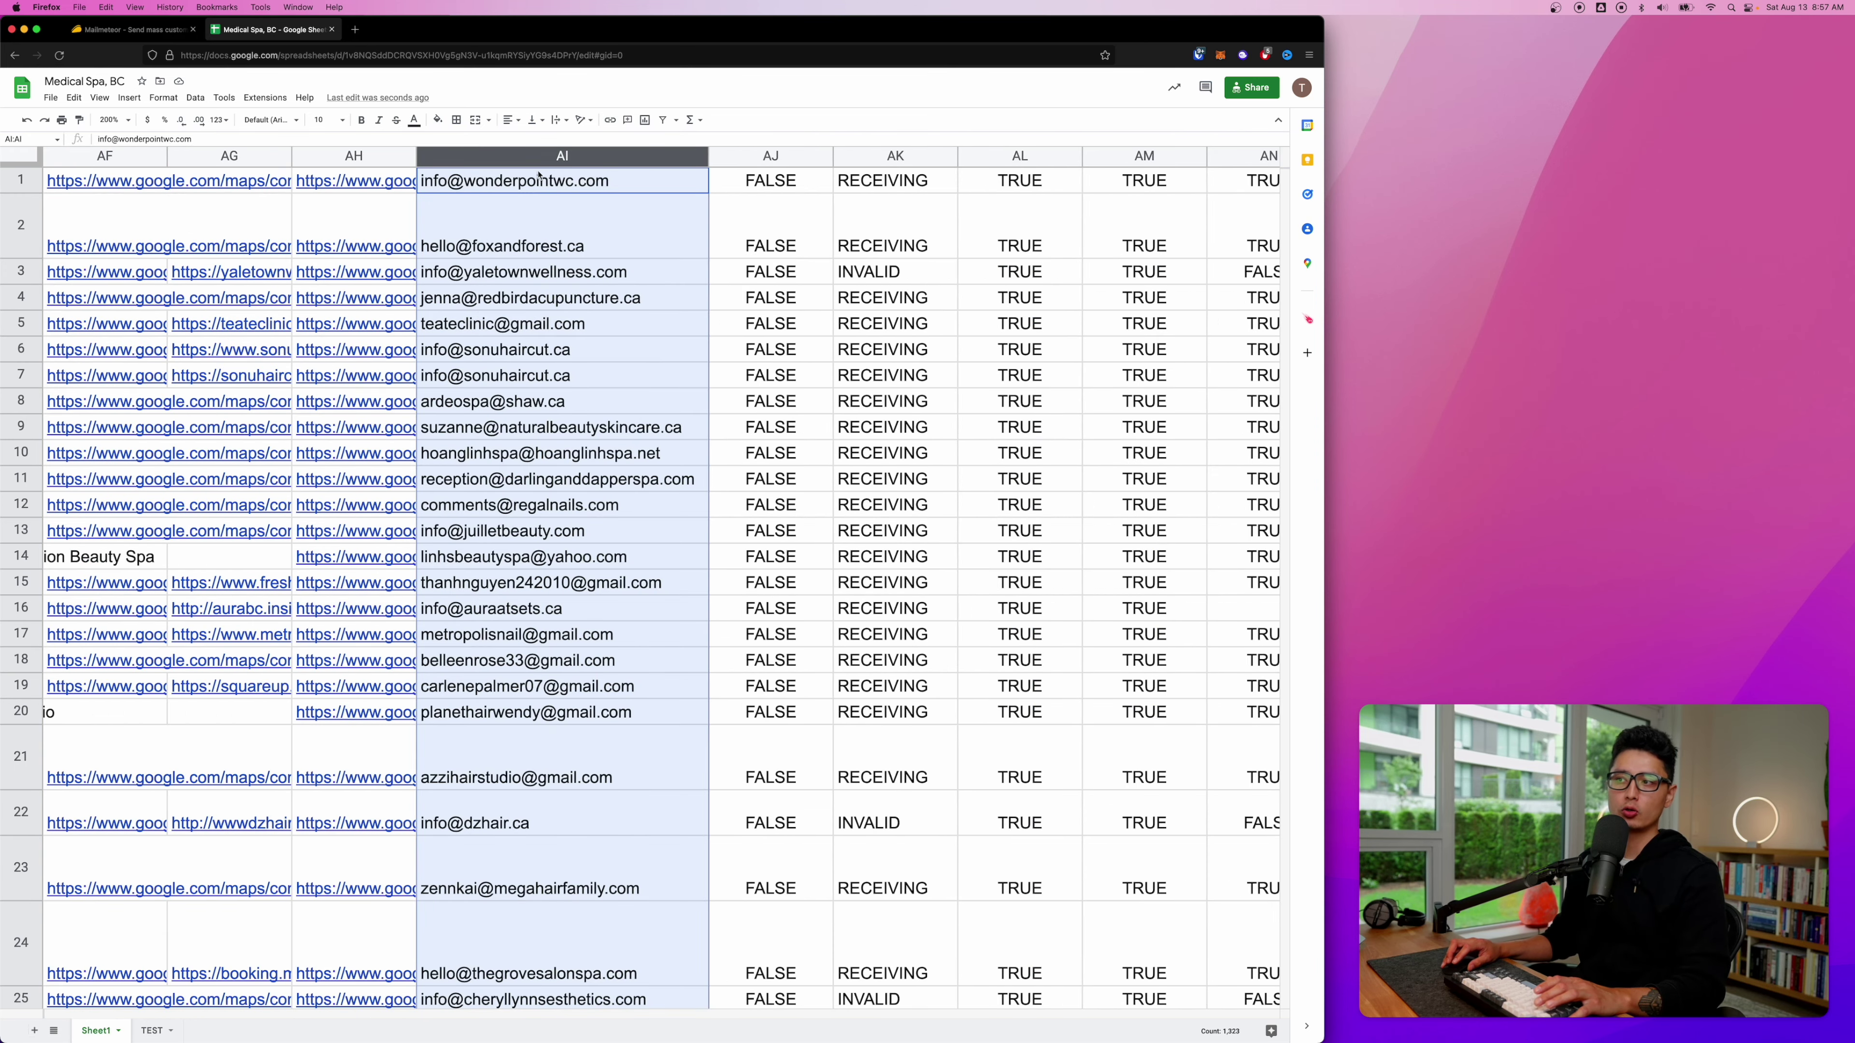
{"action": "left_click", "coordinate": [895, 156]}
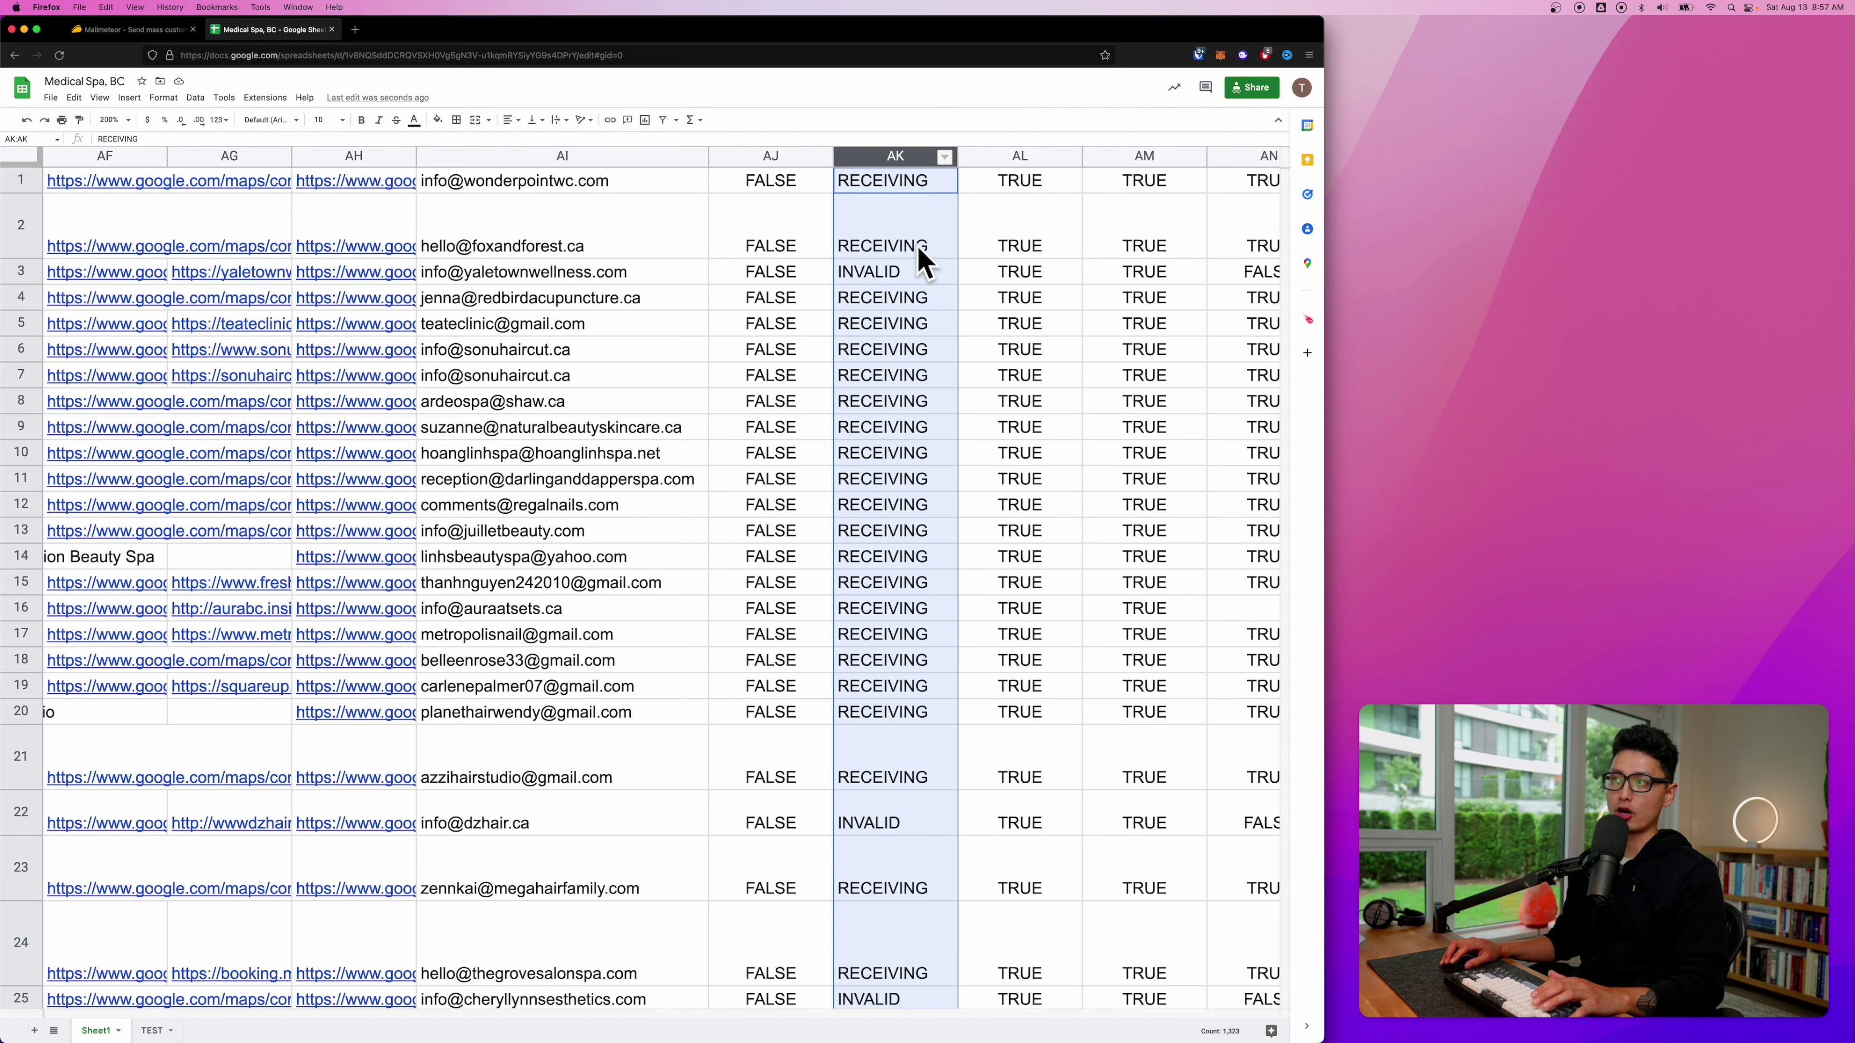
Step: Select the INVALID statuses in rows 3 and 22 and the RECEIVING statuses in rows 4–20
{"action": "left_click", "coordinate": [885, 274]}
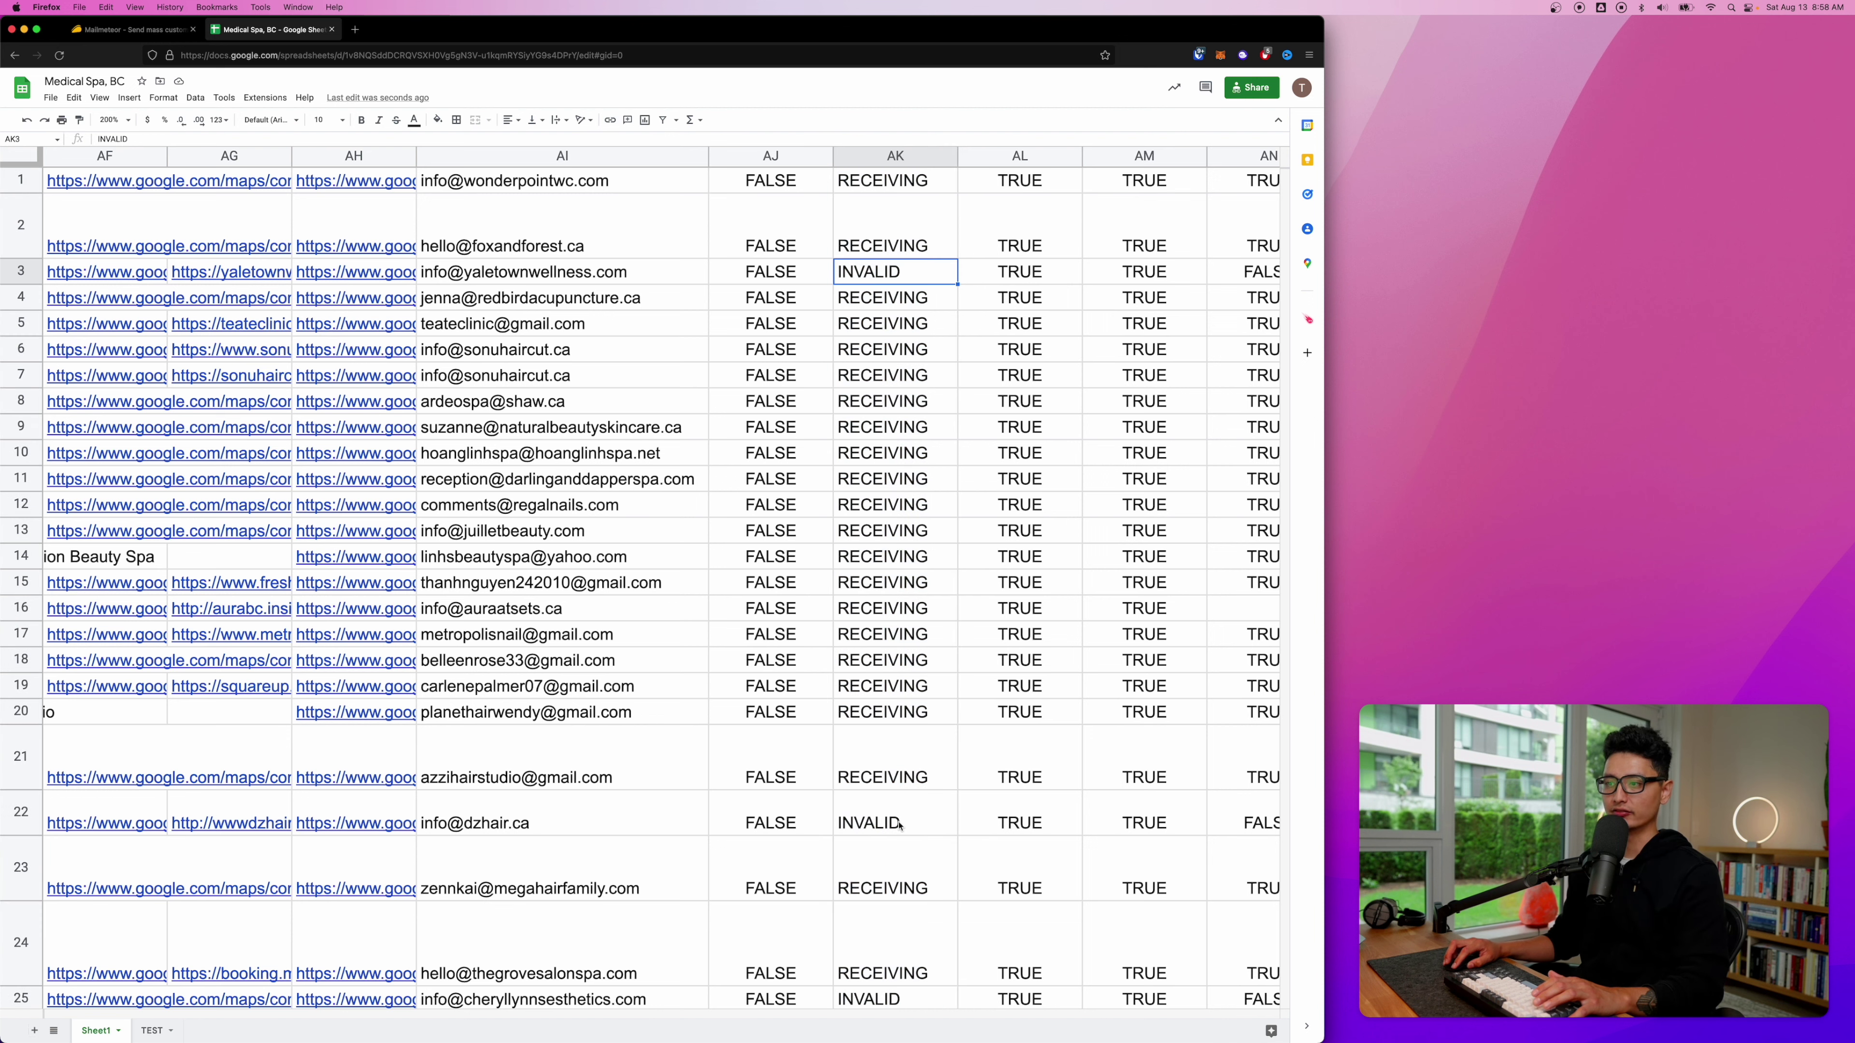
{"action": "left_click", "coordinate": [900, 824]}
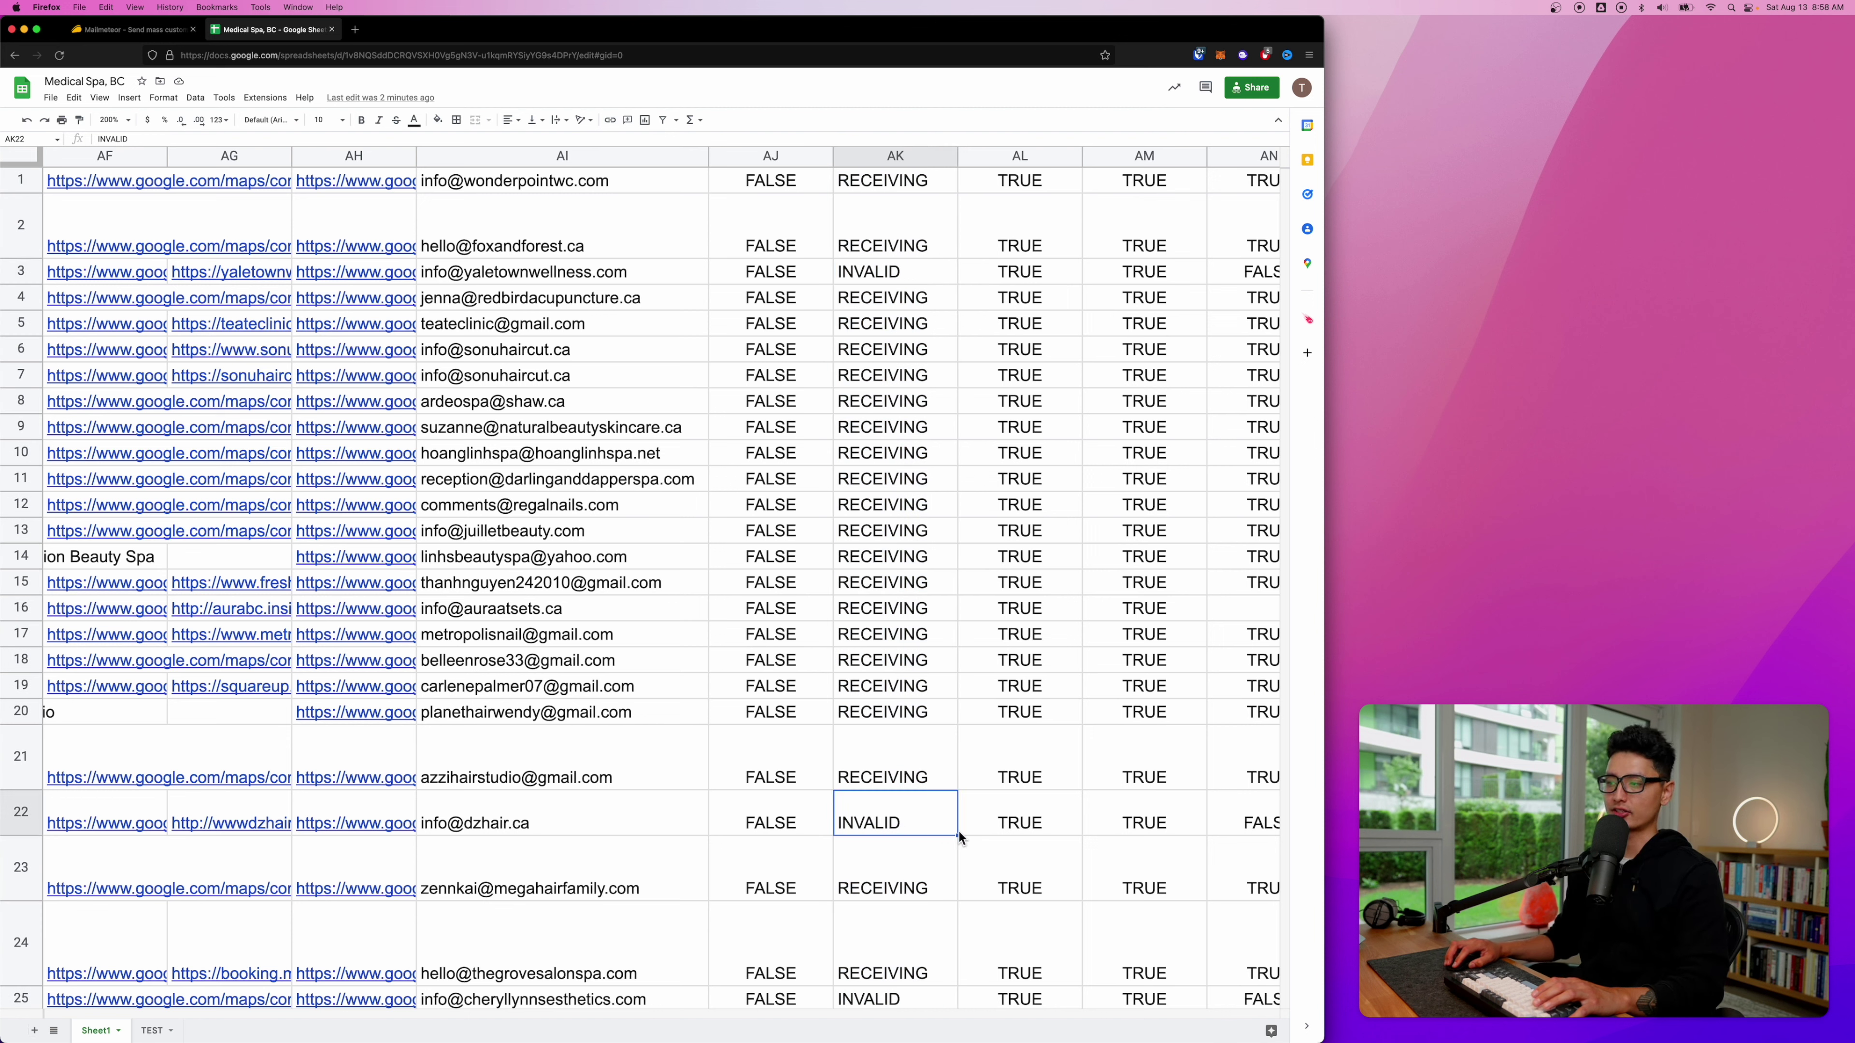
{"action": "left_click_drag", "start_coordinate": [895, 297], "coordinate": [895, 712]}
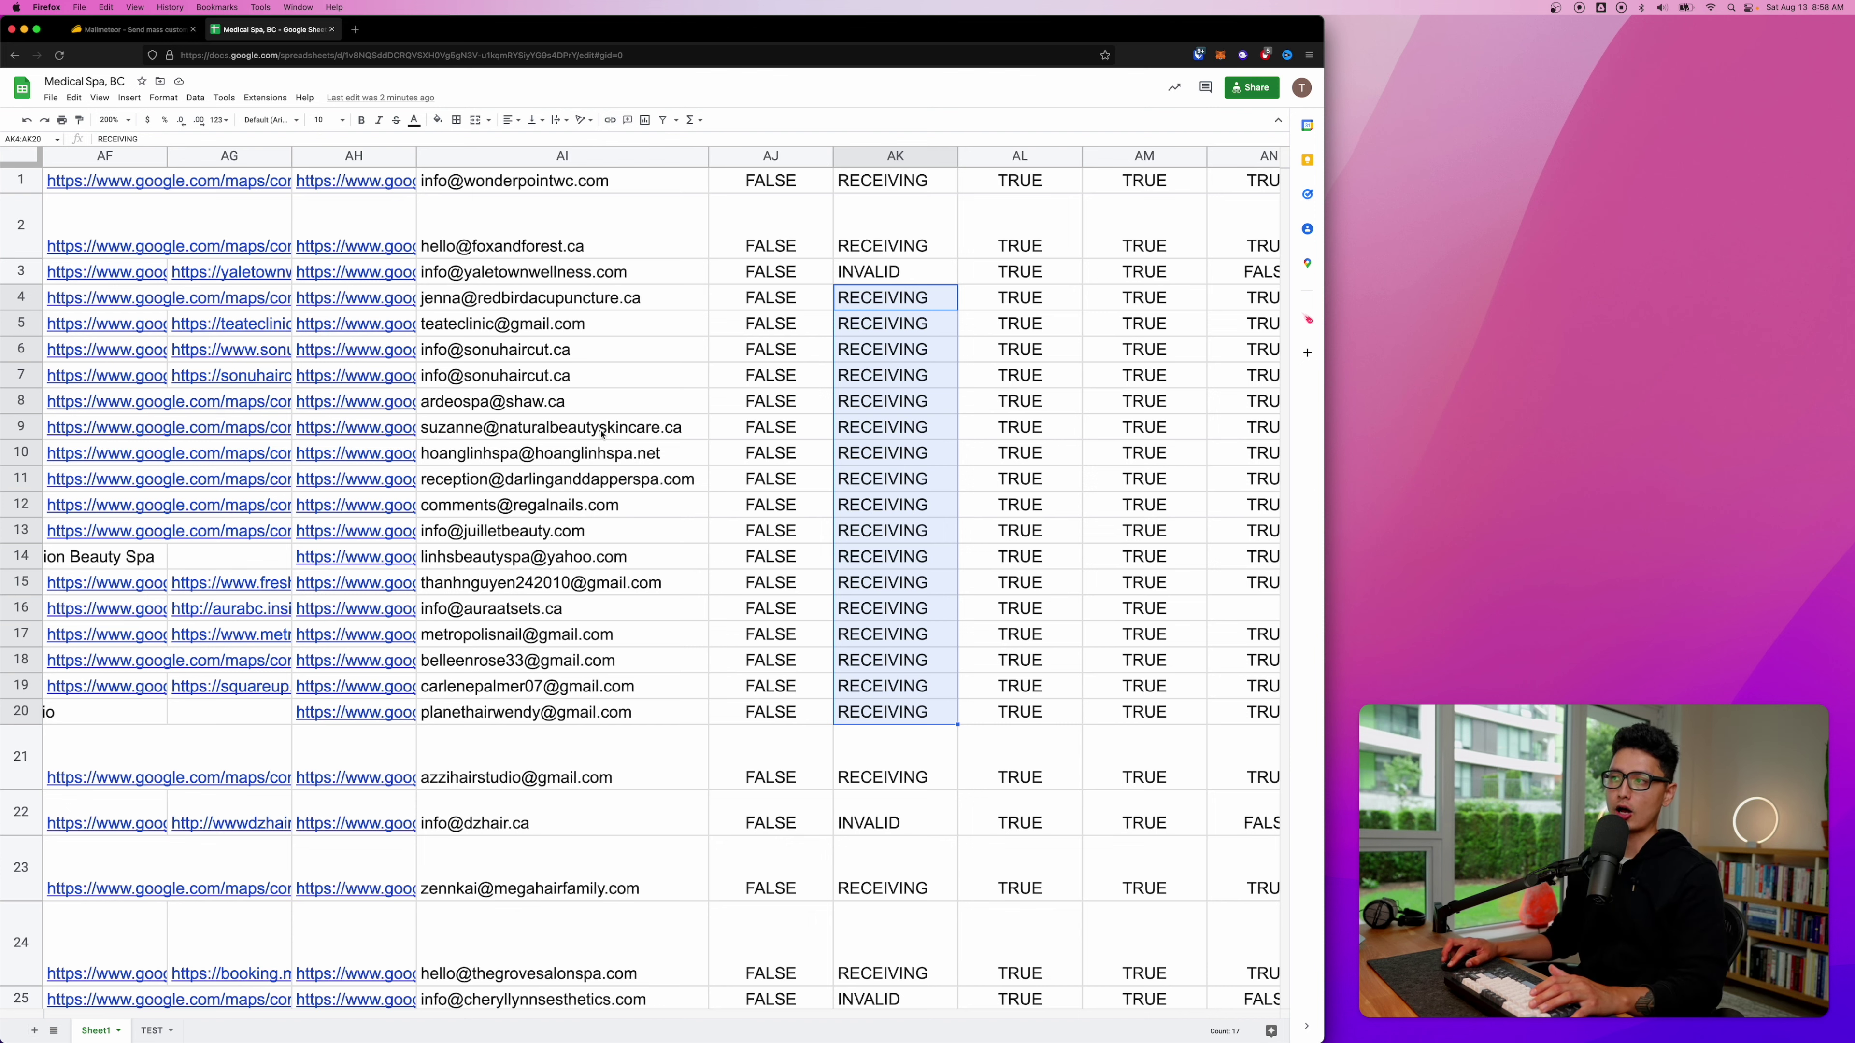
Step: Scroll back across Sheet1 and switch to the TEST sheet
{"action": "scroll", "coordinate": [646, 438], "scroll_direction": "left", "scroll_amount": 10}
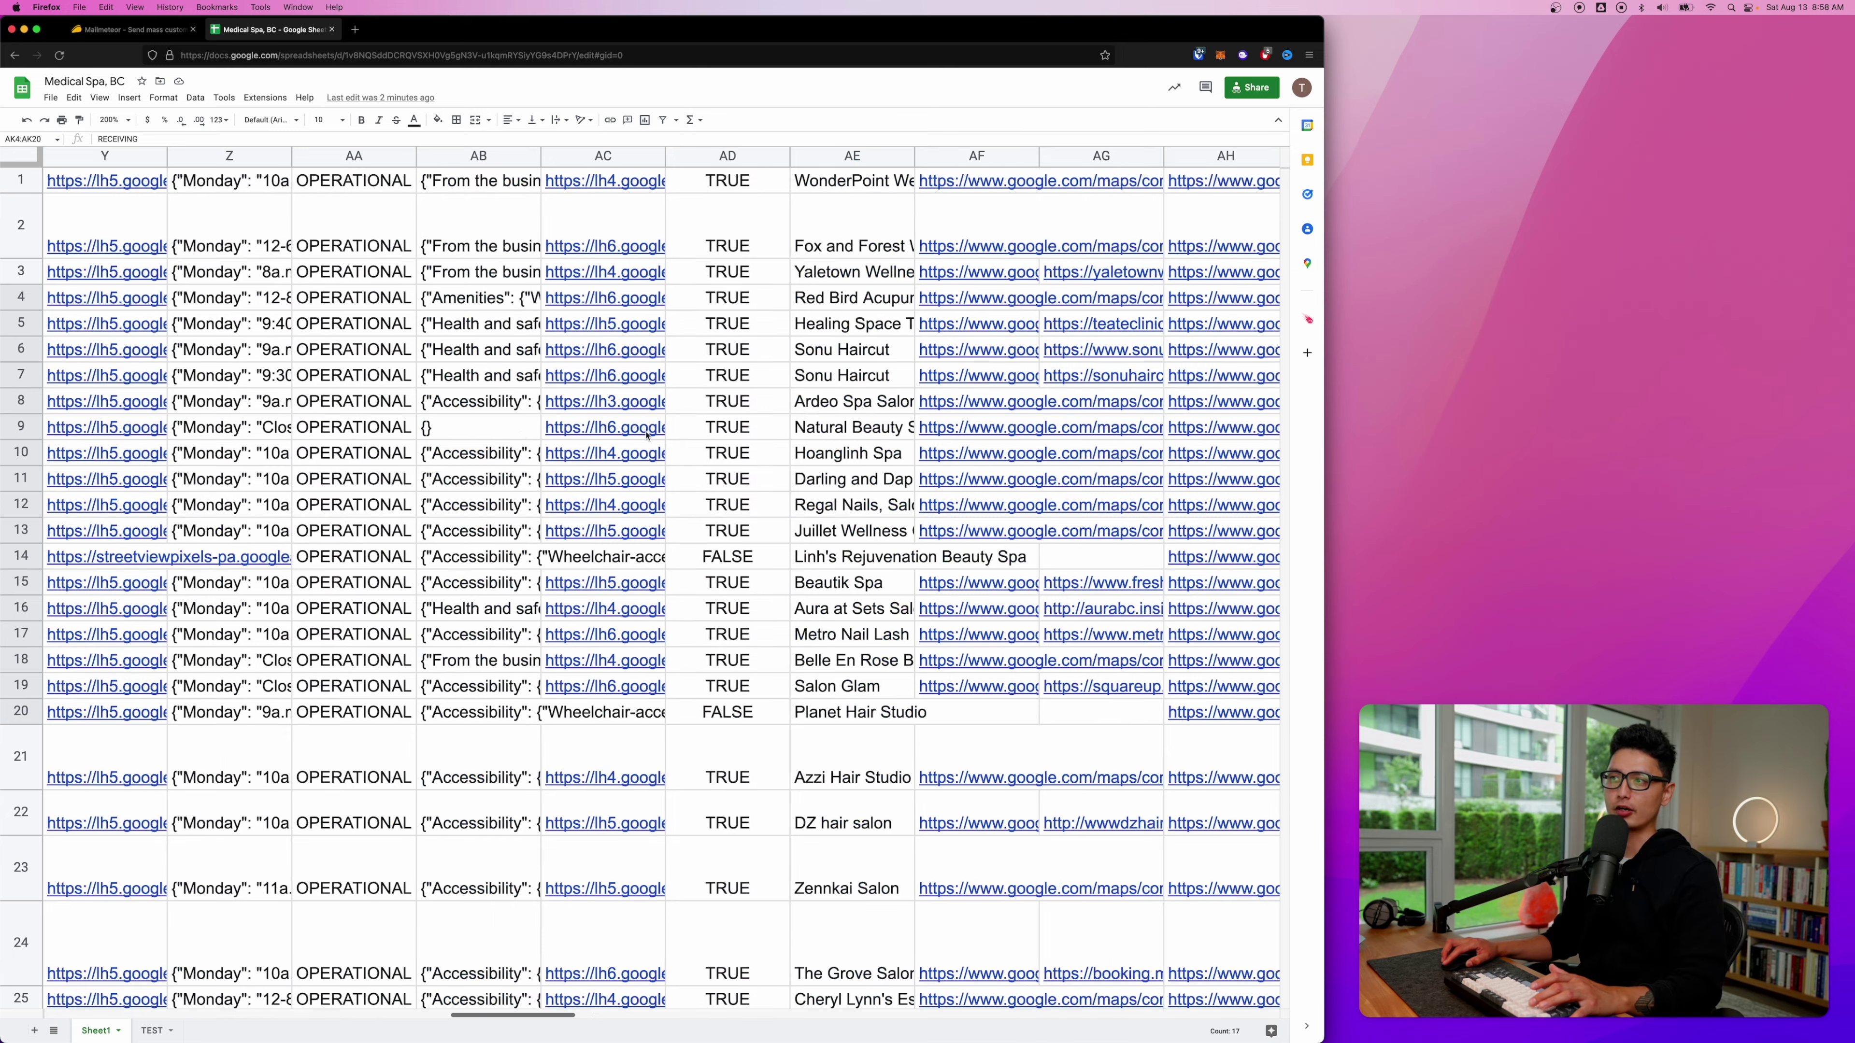
{"action": "scroll", "coordinate": [647, 438], "scroll_direction": "left", "scroll_amount": 8}
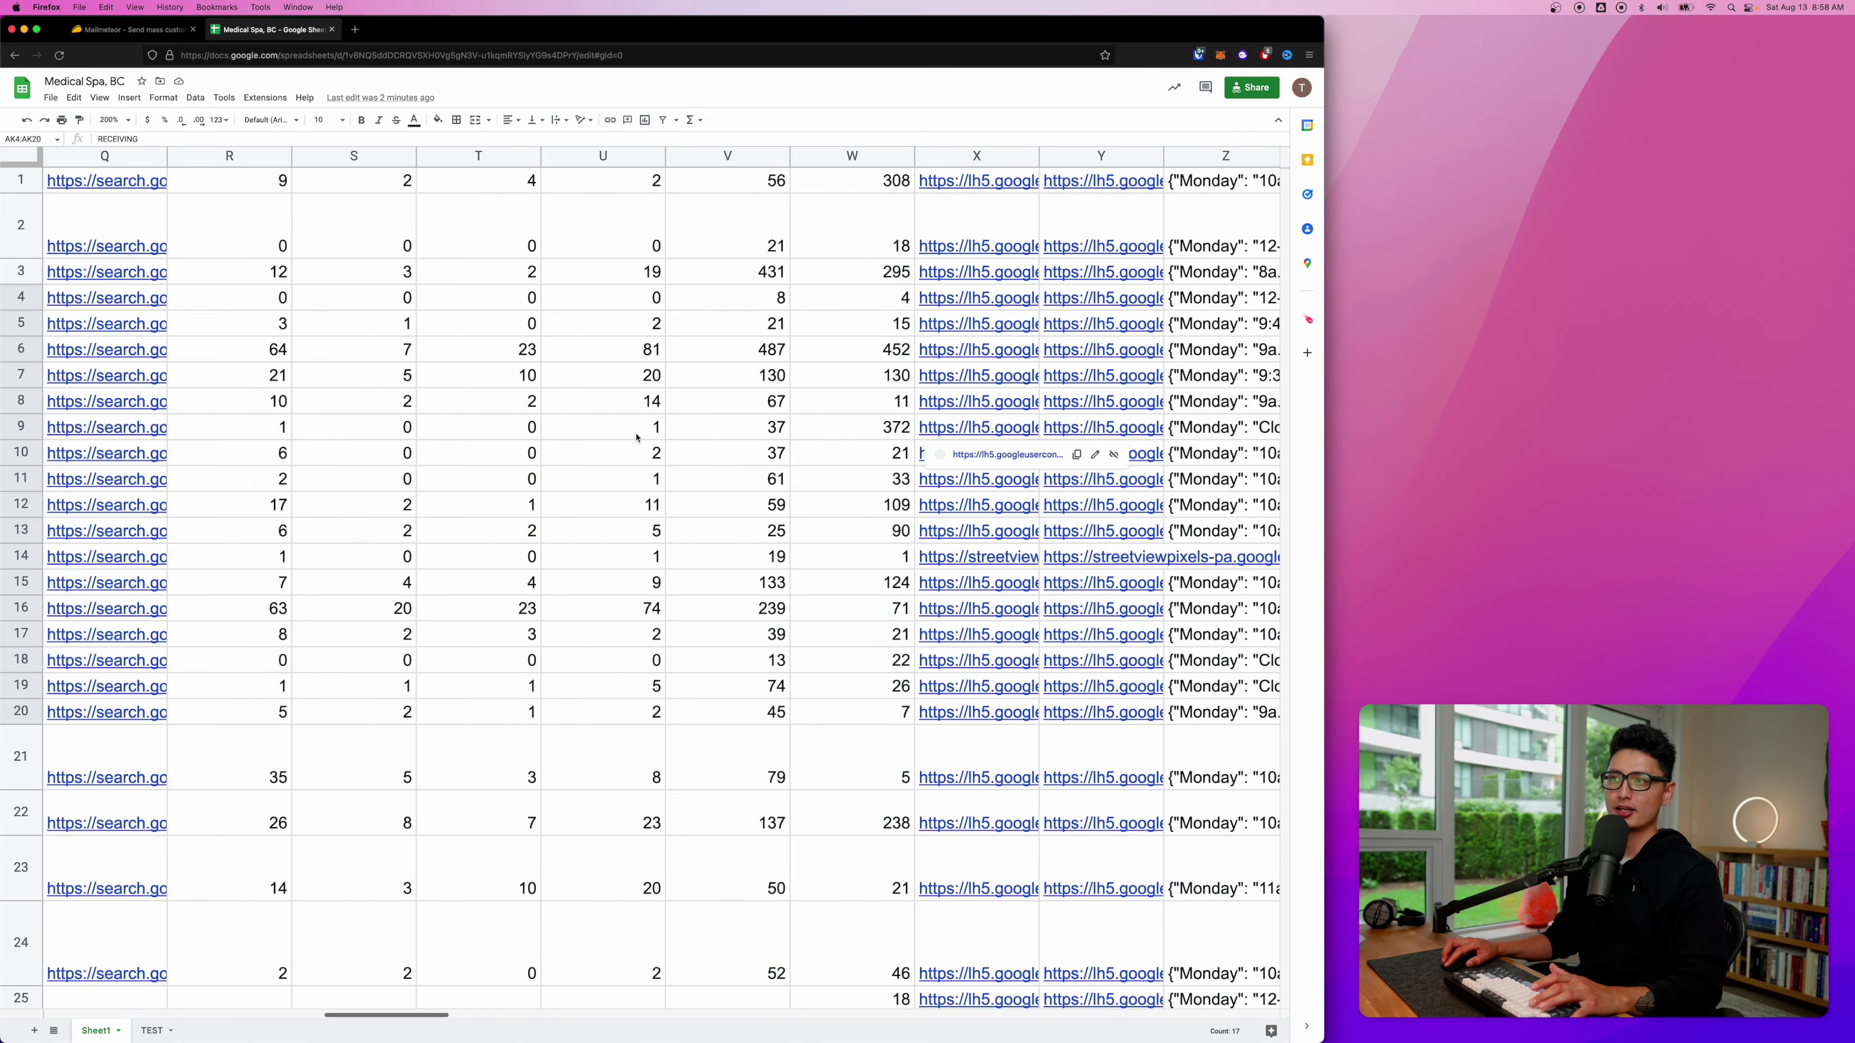
{"action": "scroll", "coordinate": [456, 435], "scroll_direction": "left", "scroll_amount": 5}
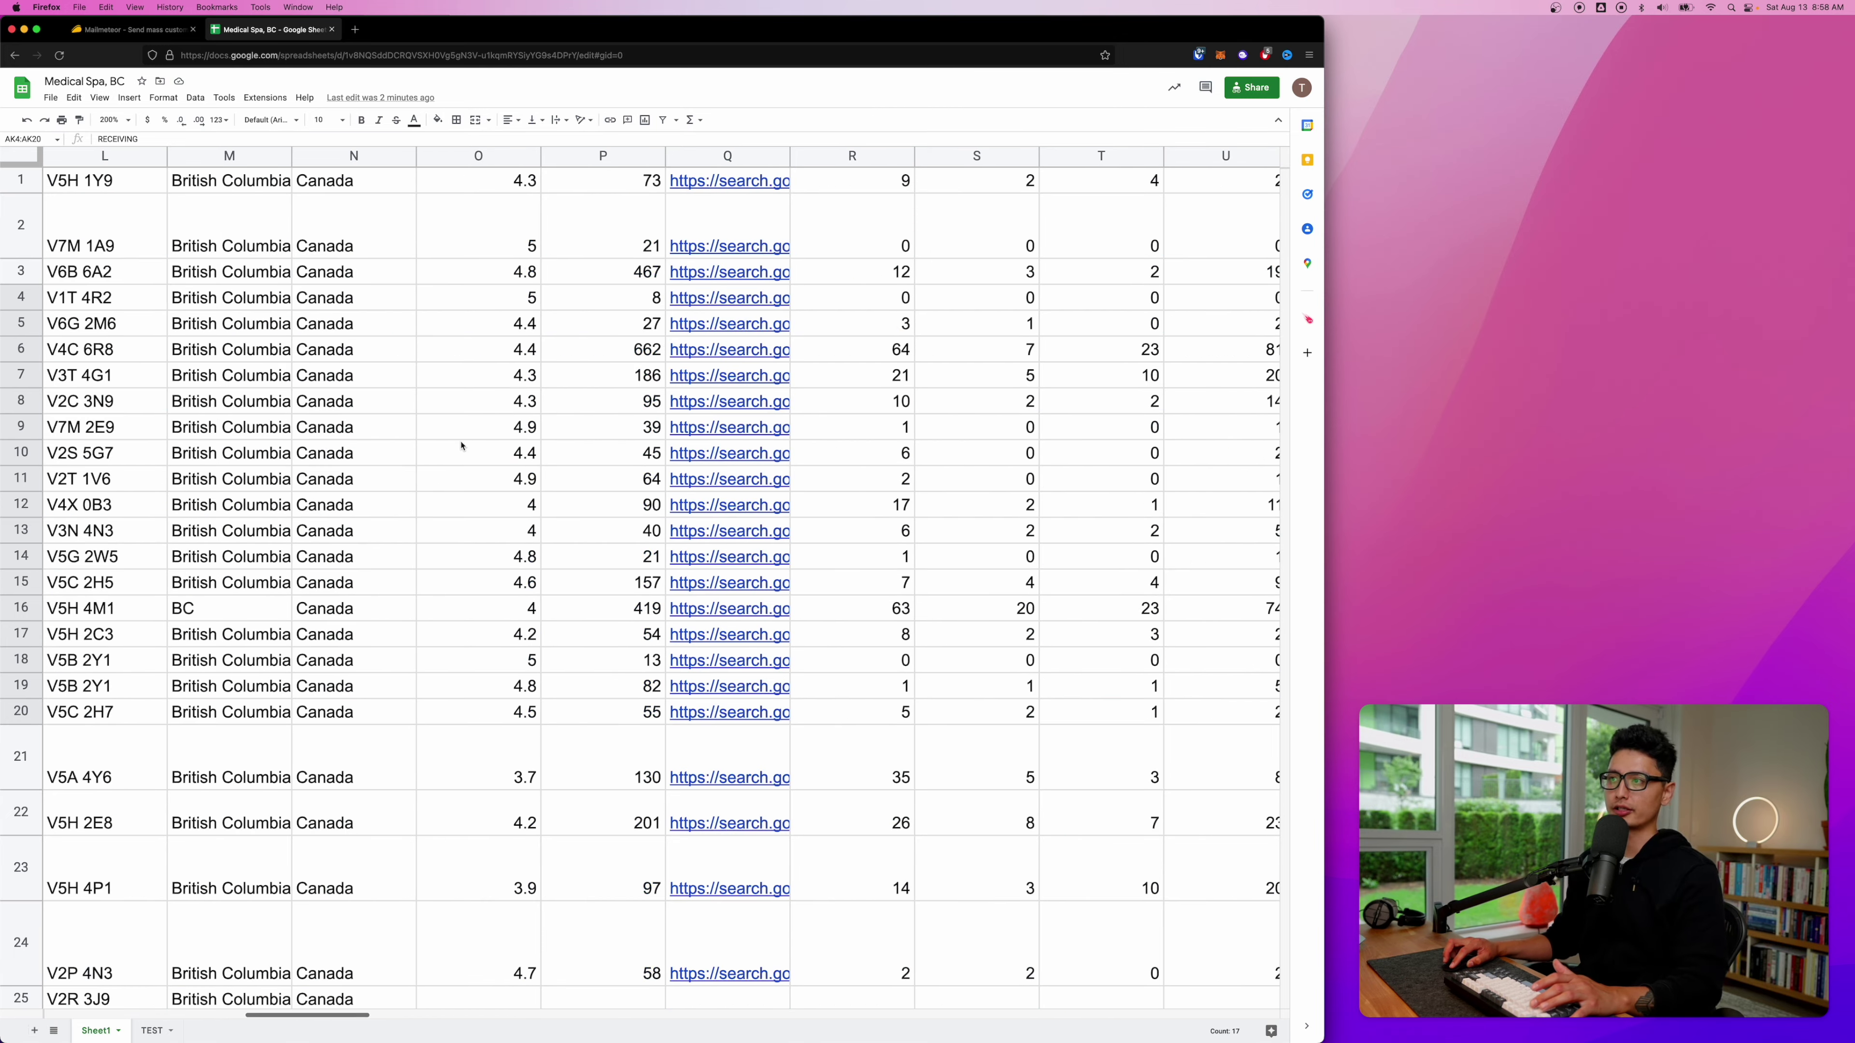
{"action": "scroll", "coordinate": [1104, 560], "scroll_direction": "left", "scroll_amount": 5}
{"action": "scroll", "coordinate": [501, 608], "scroll_direction": "right", "scroll_amount": 15}
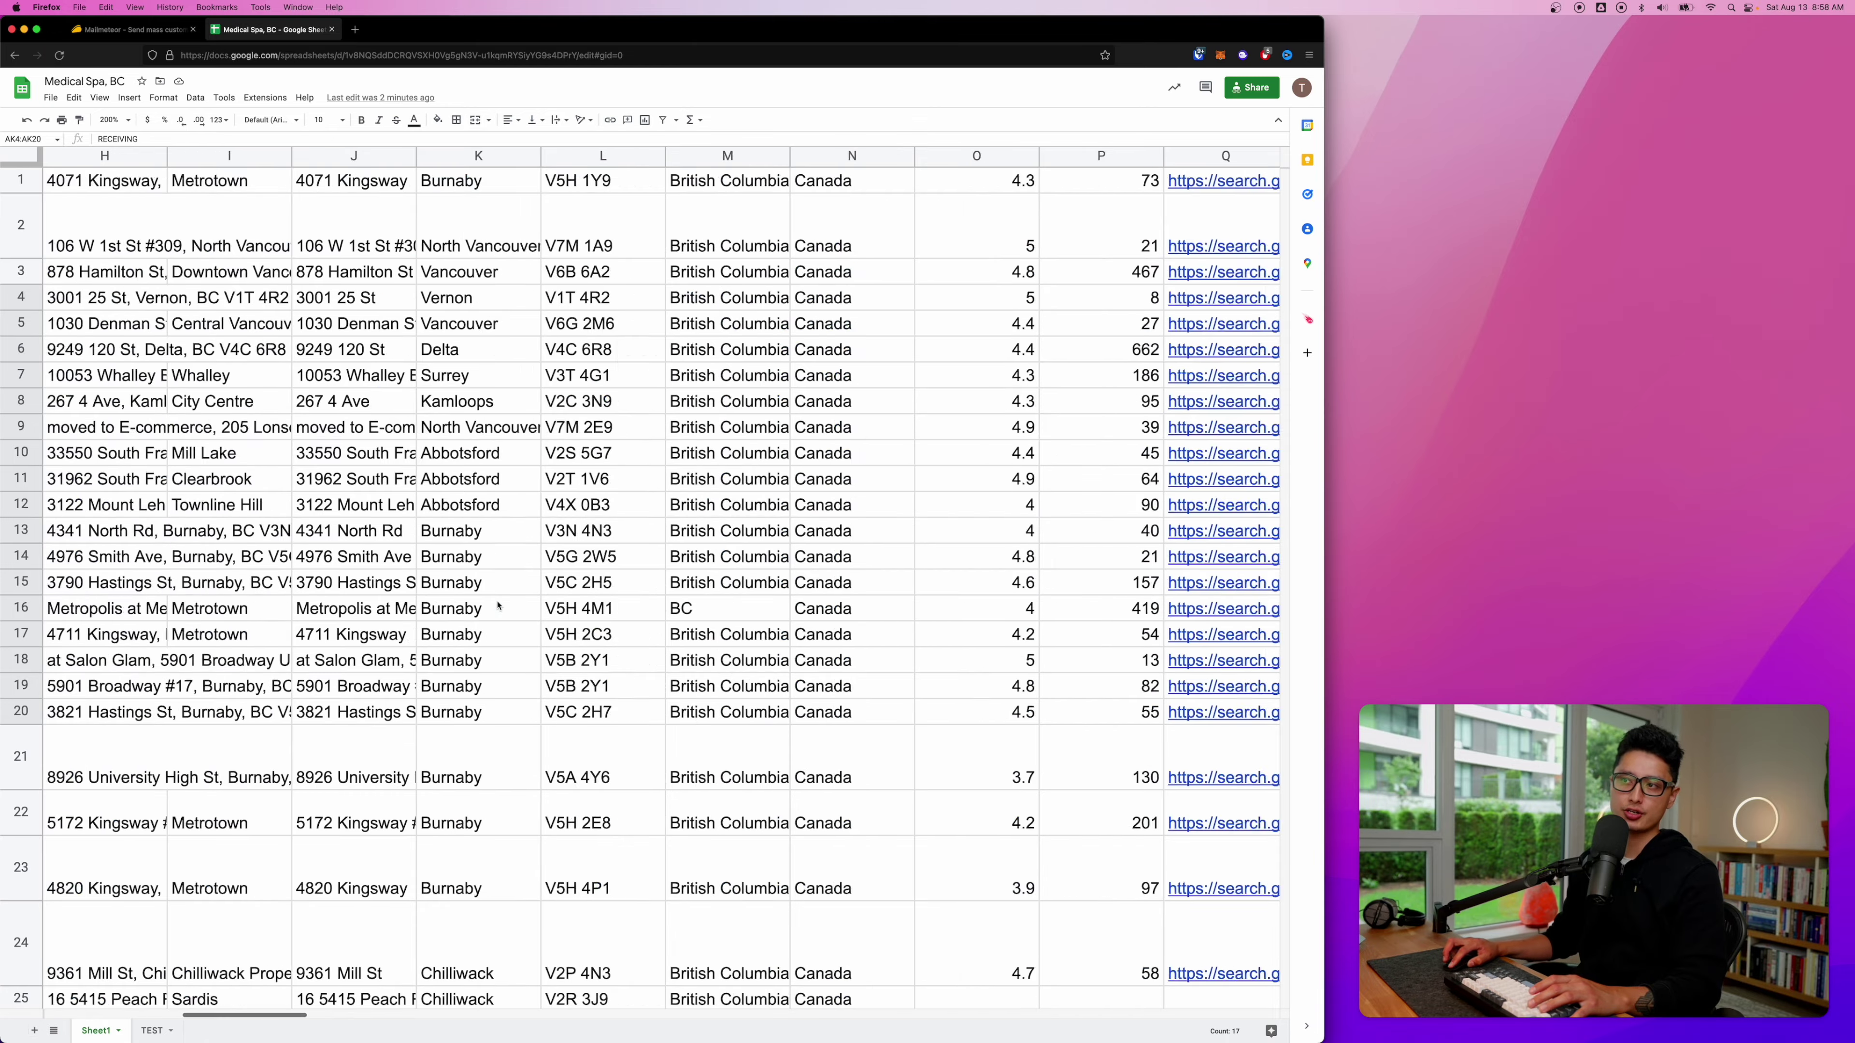
{"action": "scroll", "coordinate": [501, 607], "scroll_direction": "right", "scroll_amount": 20}
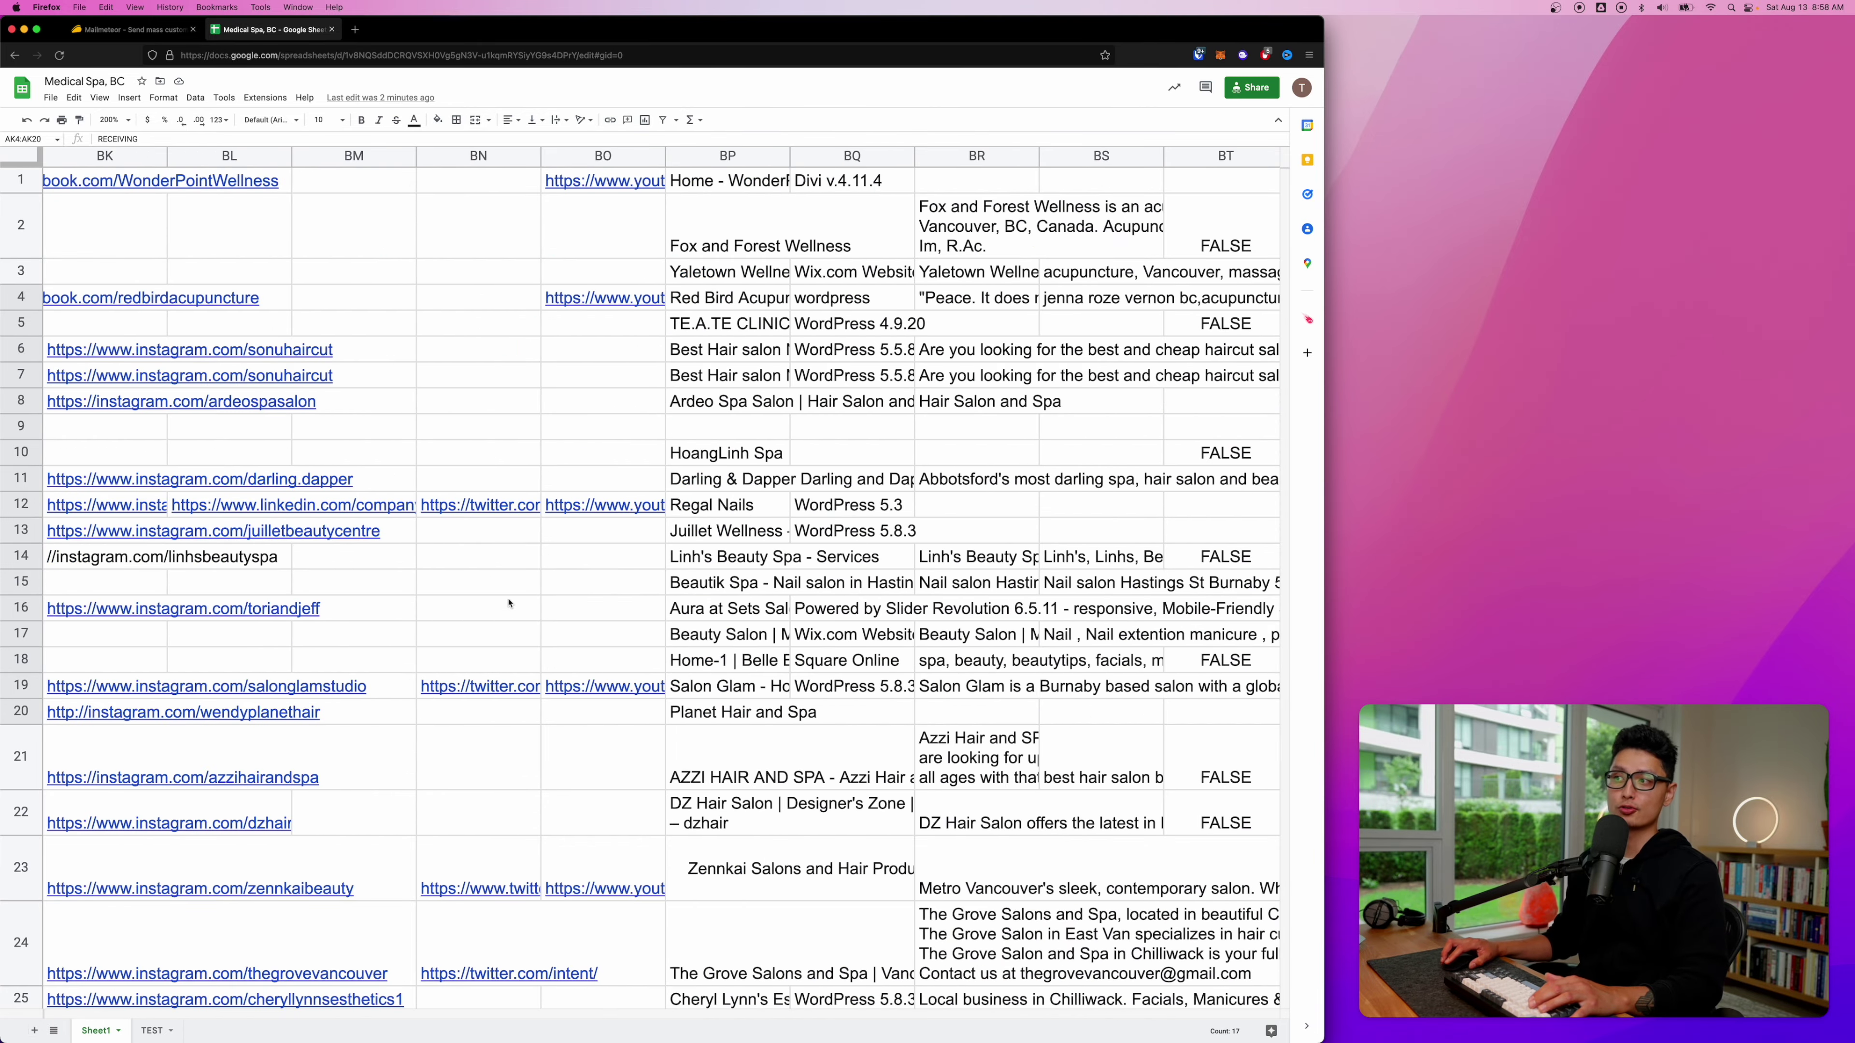
{"action": "key", "text": "alt+Down"}
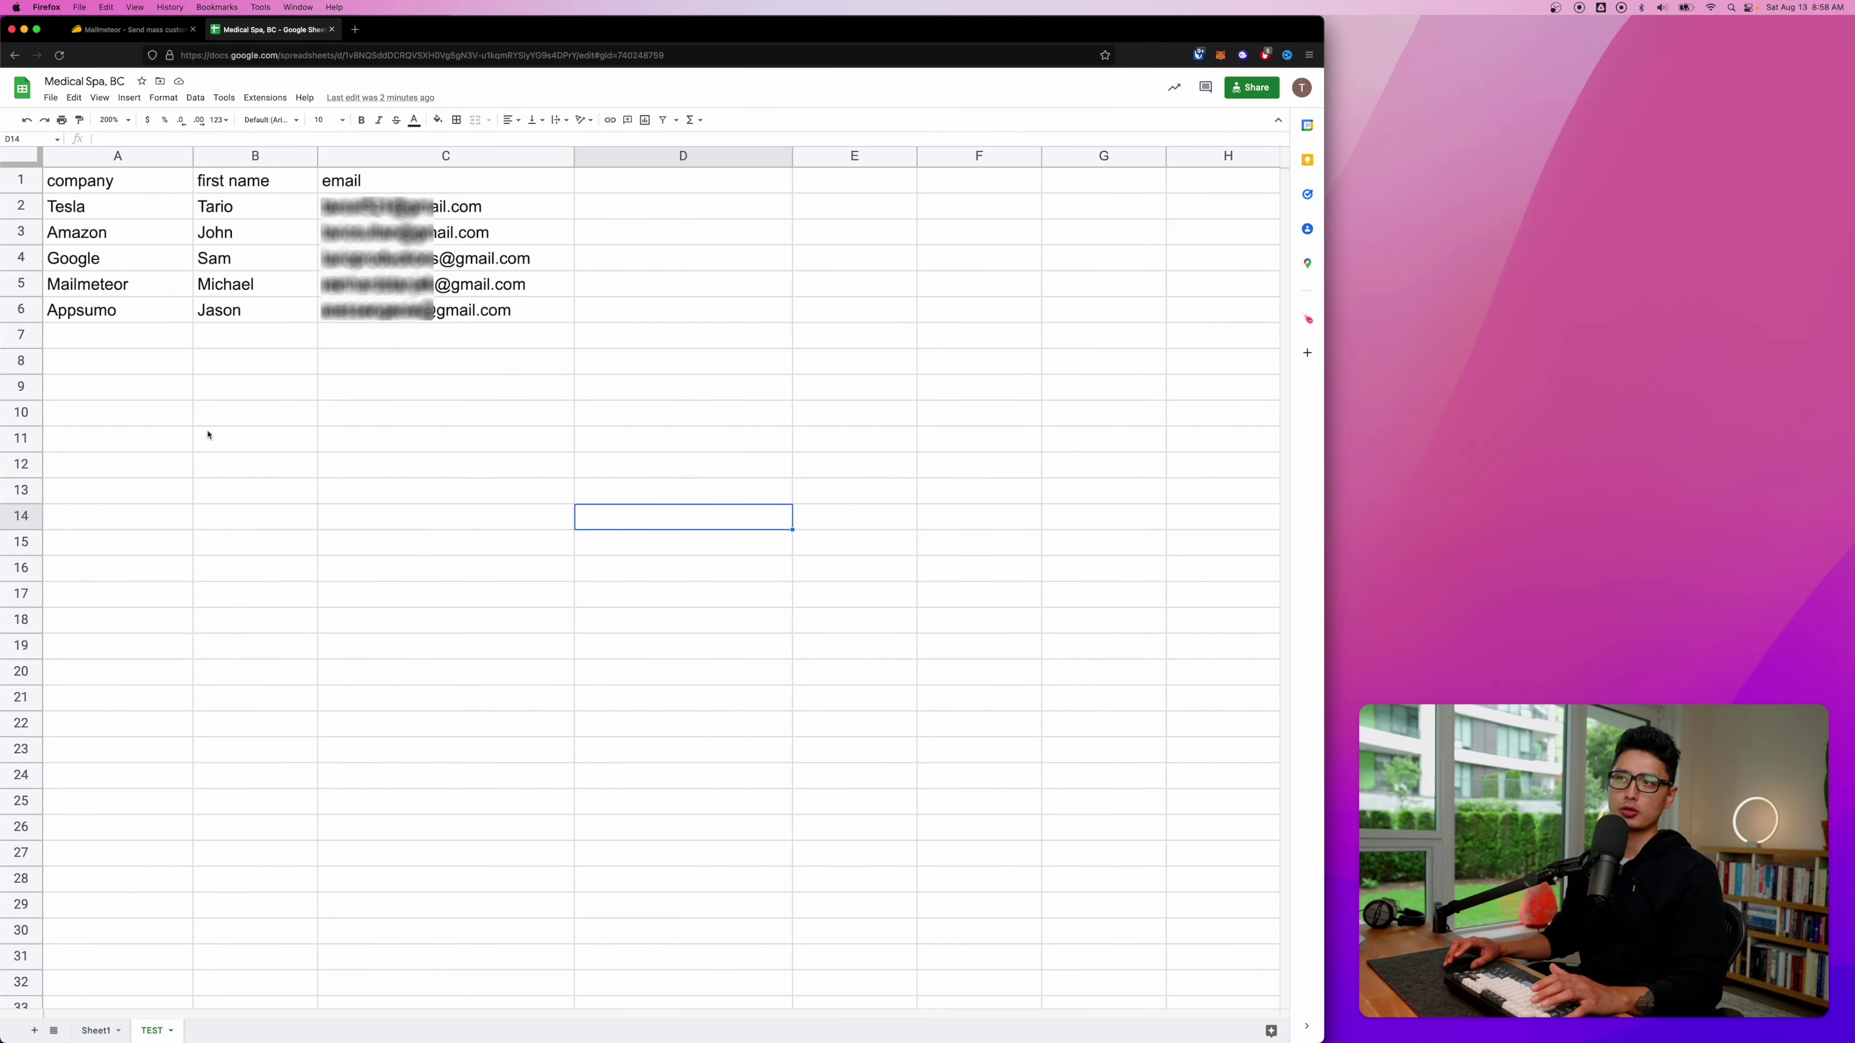
Step: Launch the Mailmeteor mail merge from Extensions and open the email preview
{"action": "left_click", "coordinate": [275, 101]}
{"action": "mouse_move", "coordinate": [307, 220]}
{"action": "left_click", "coordinate": [497, 220]}
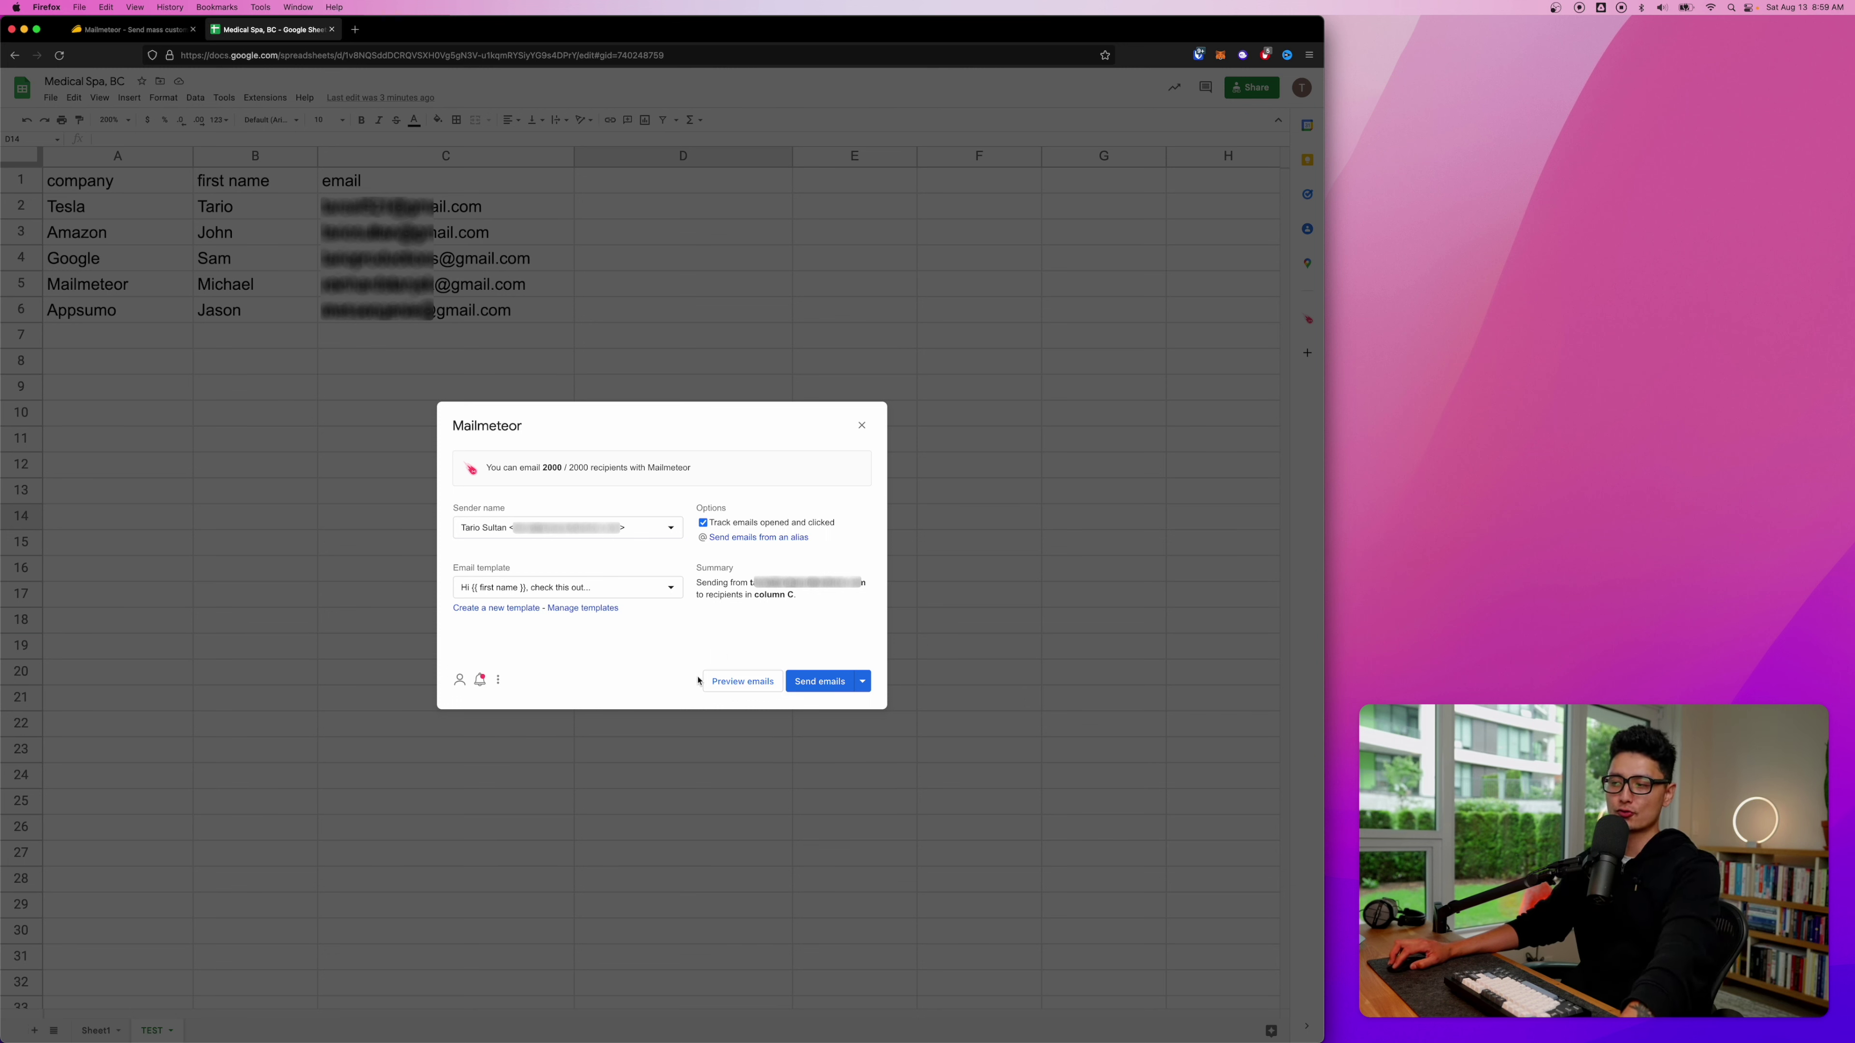
{"action": "left_click", "coordinate": [756, 691]}
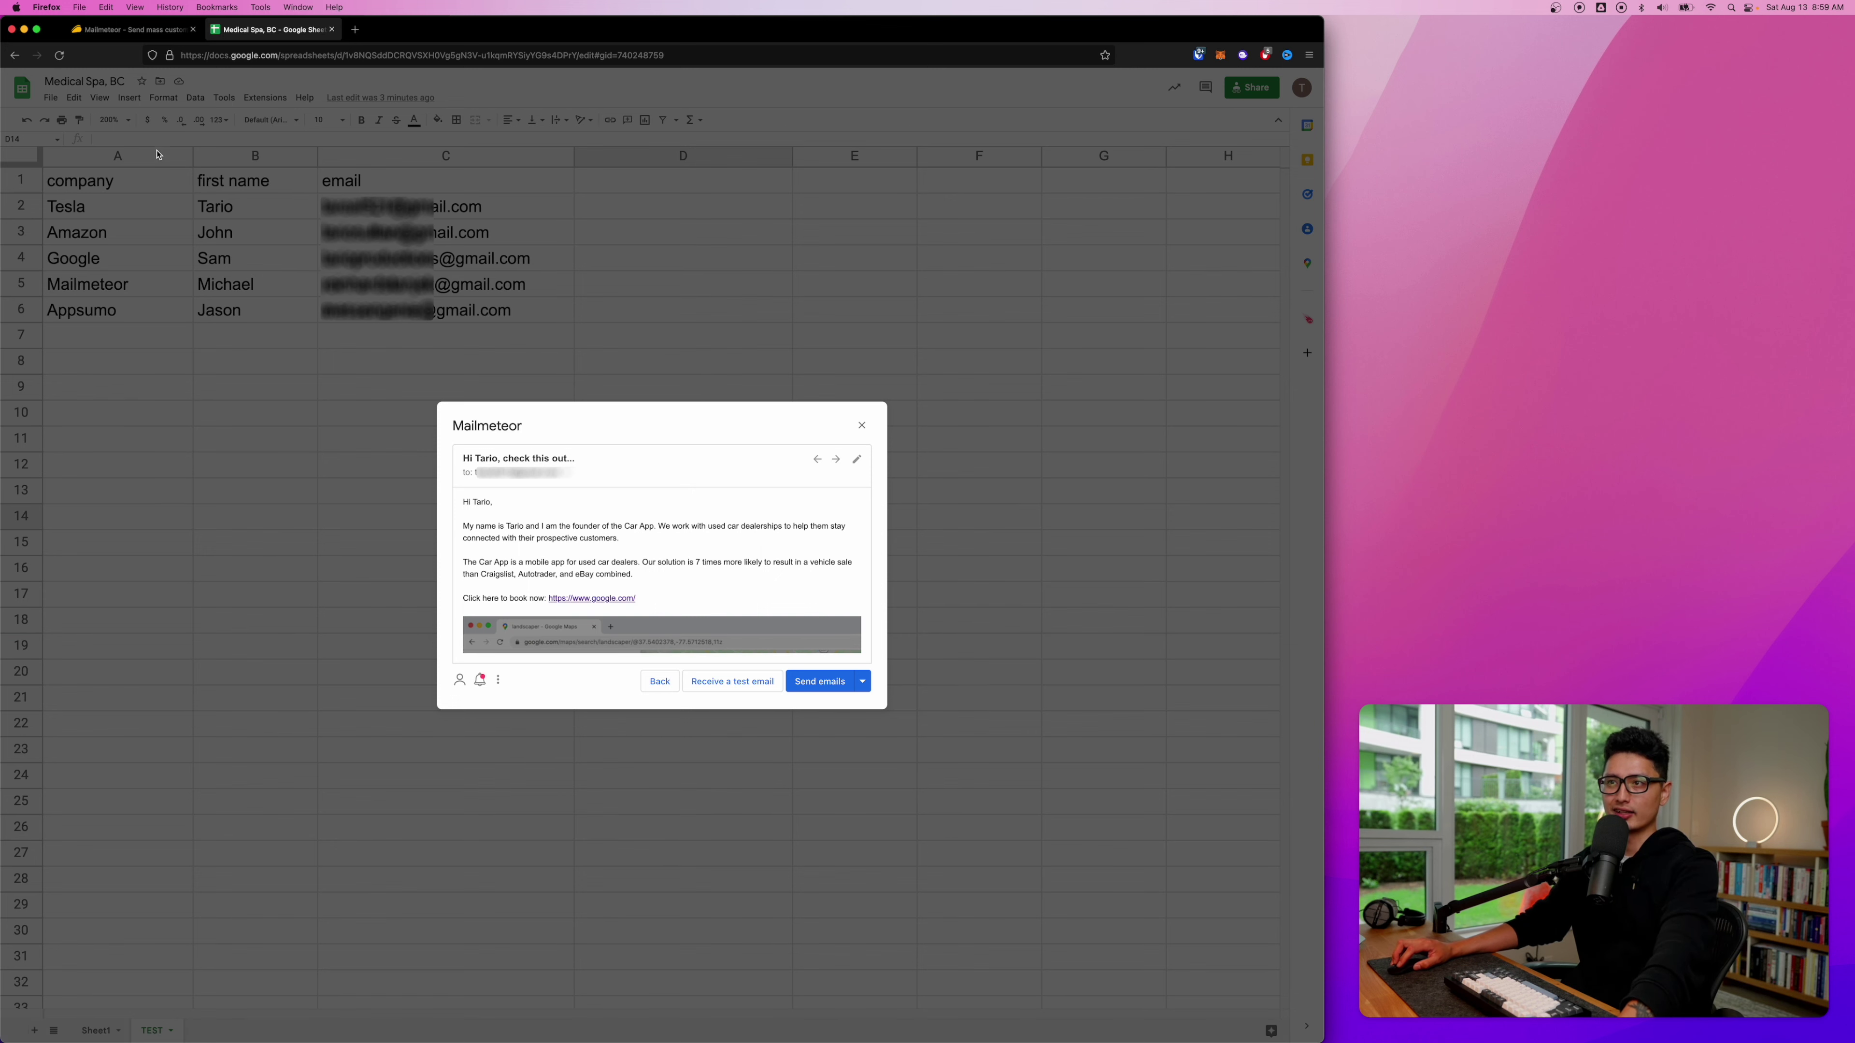
Step: Check the merged first name in the subject and greeting, and the company name Tesla
{"action": "double_click", "coordinate": [480, 503]}
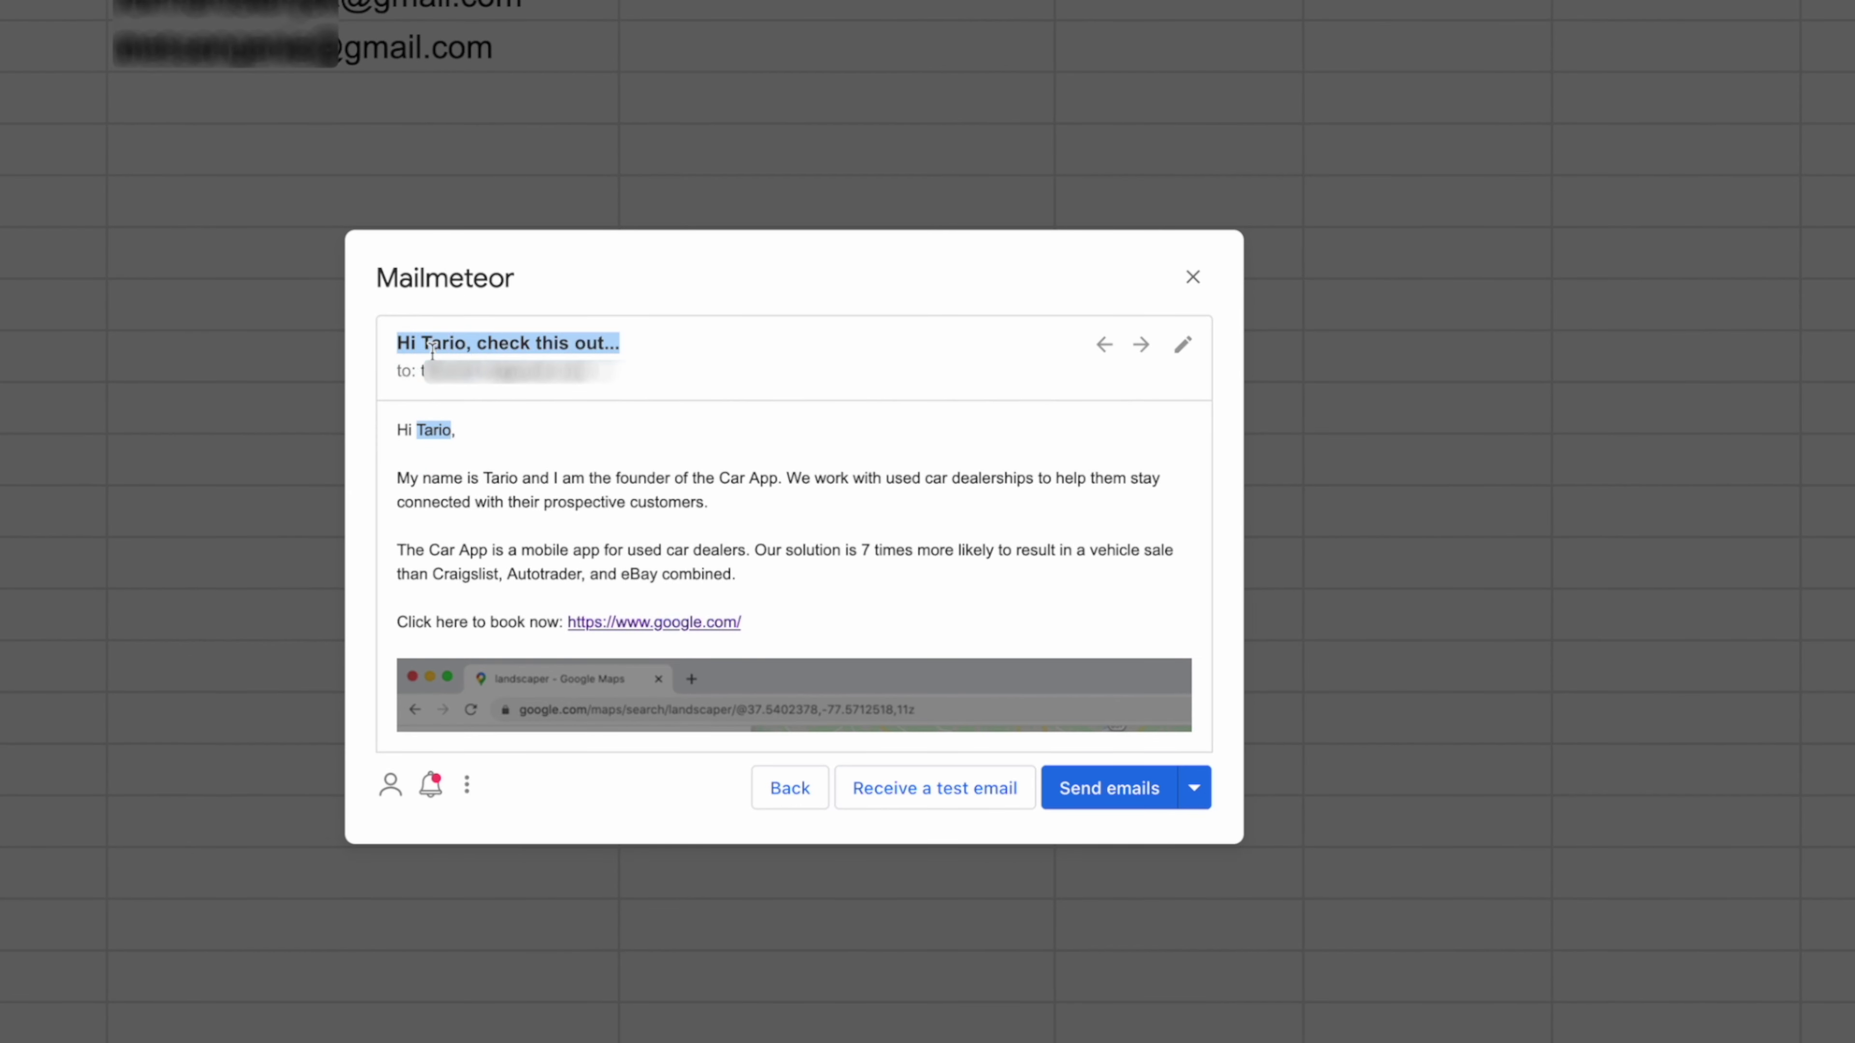
{"action": "double_click", "coordinate": [434, 343]}
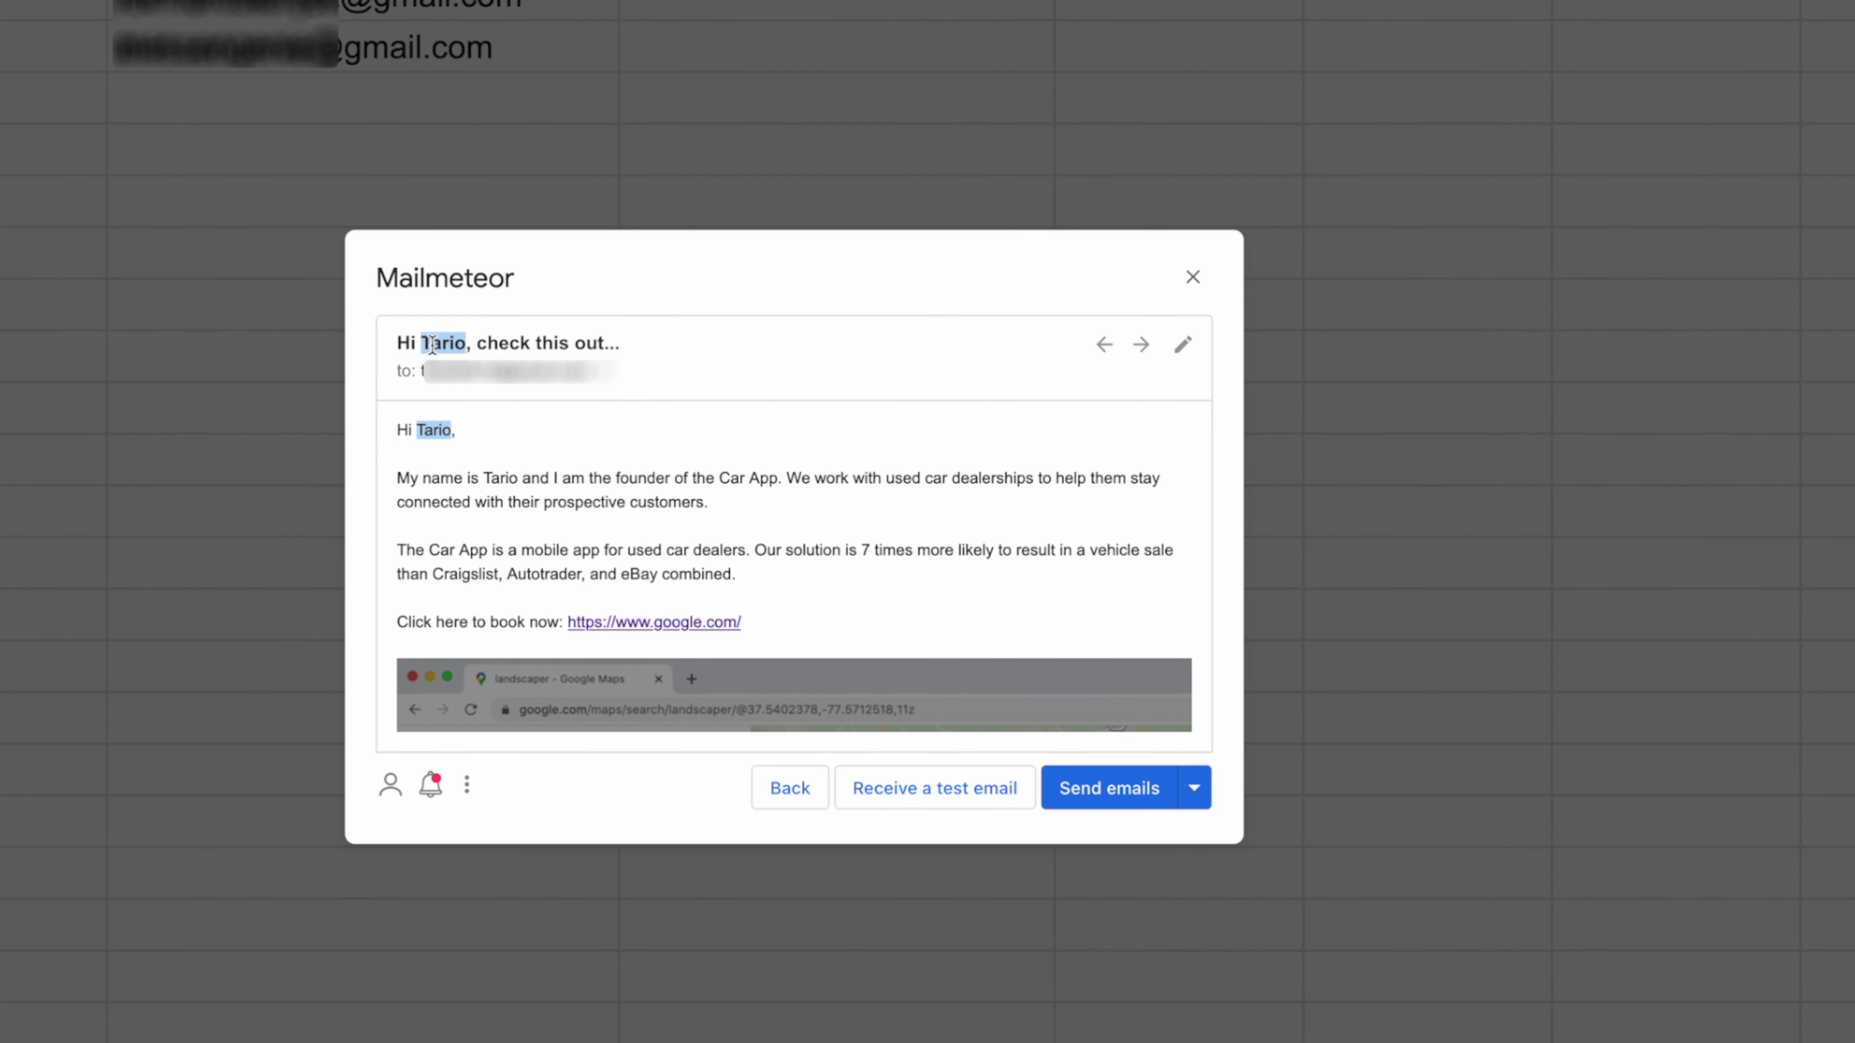
{"action": "scroll", "coordinate": [795, 553], "scroll_direction": "down", "scroll_amount": 5}
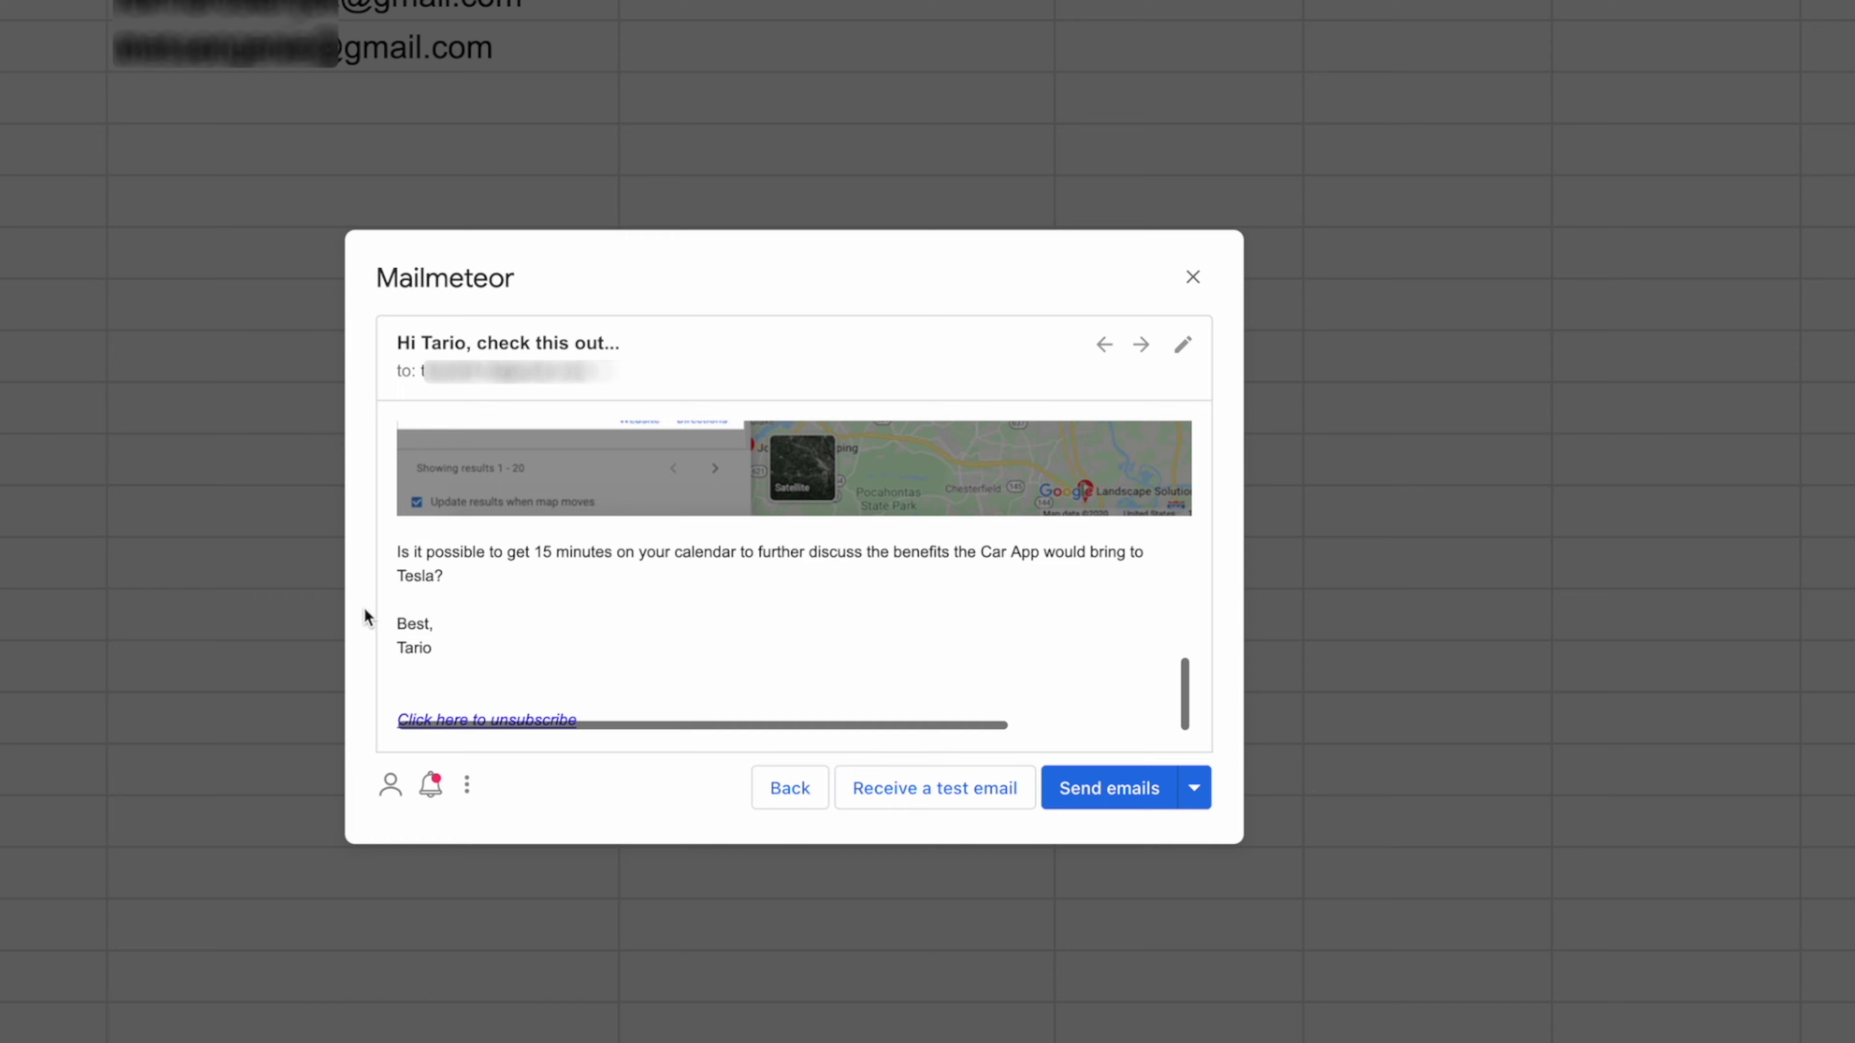
{"action": "double_click", "coordinate": [420, 575]}
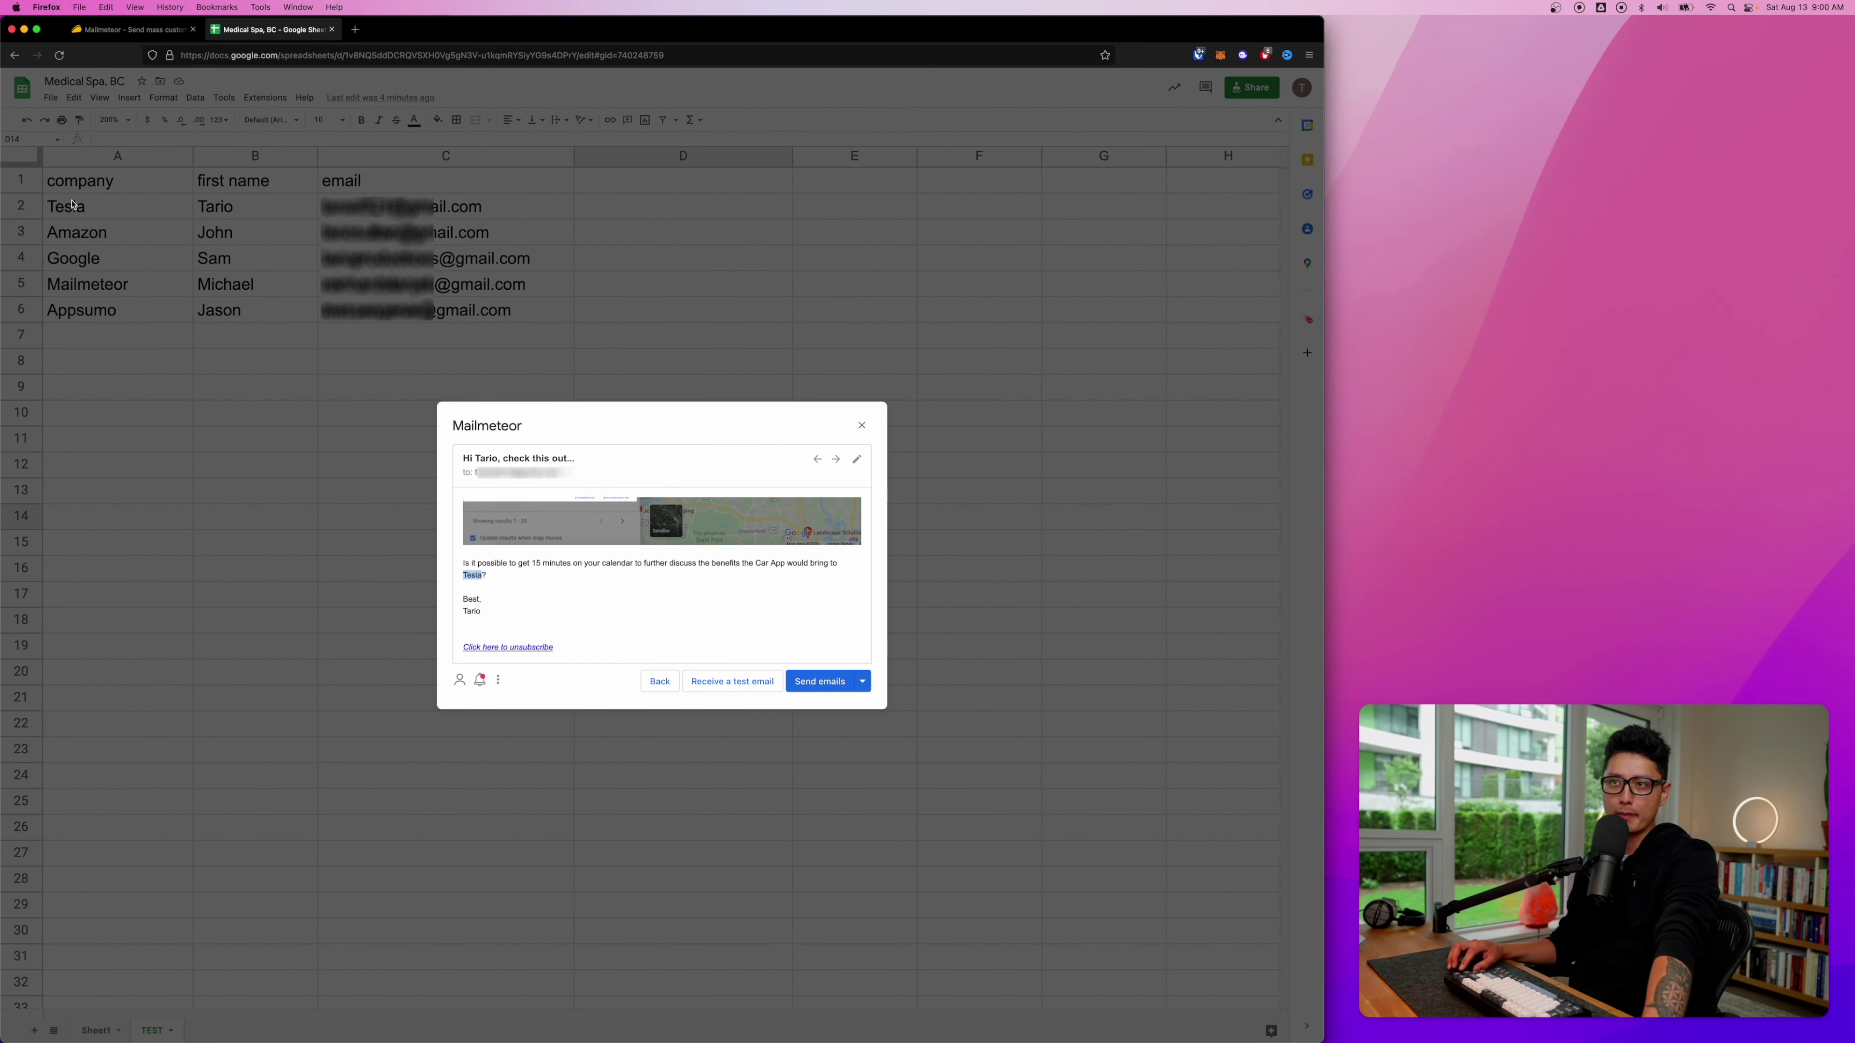
{"action": "scroll", "coordinate": [683, 560], "scroll_direction": "up", "scroll_amount": 5}
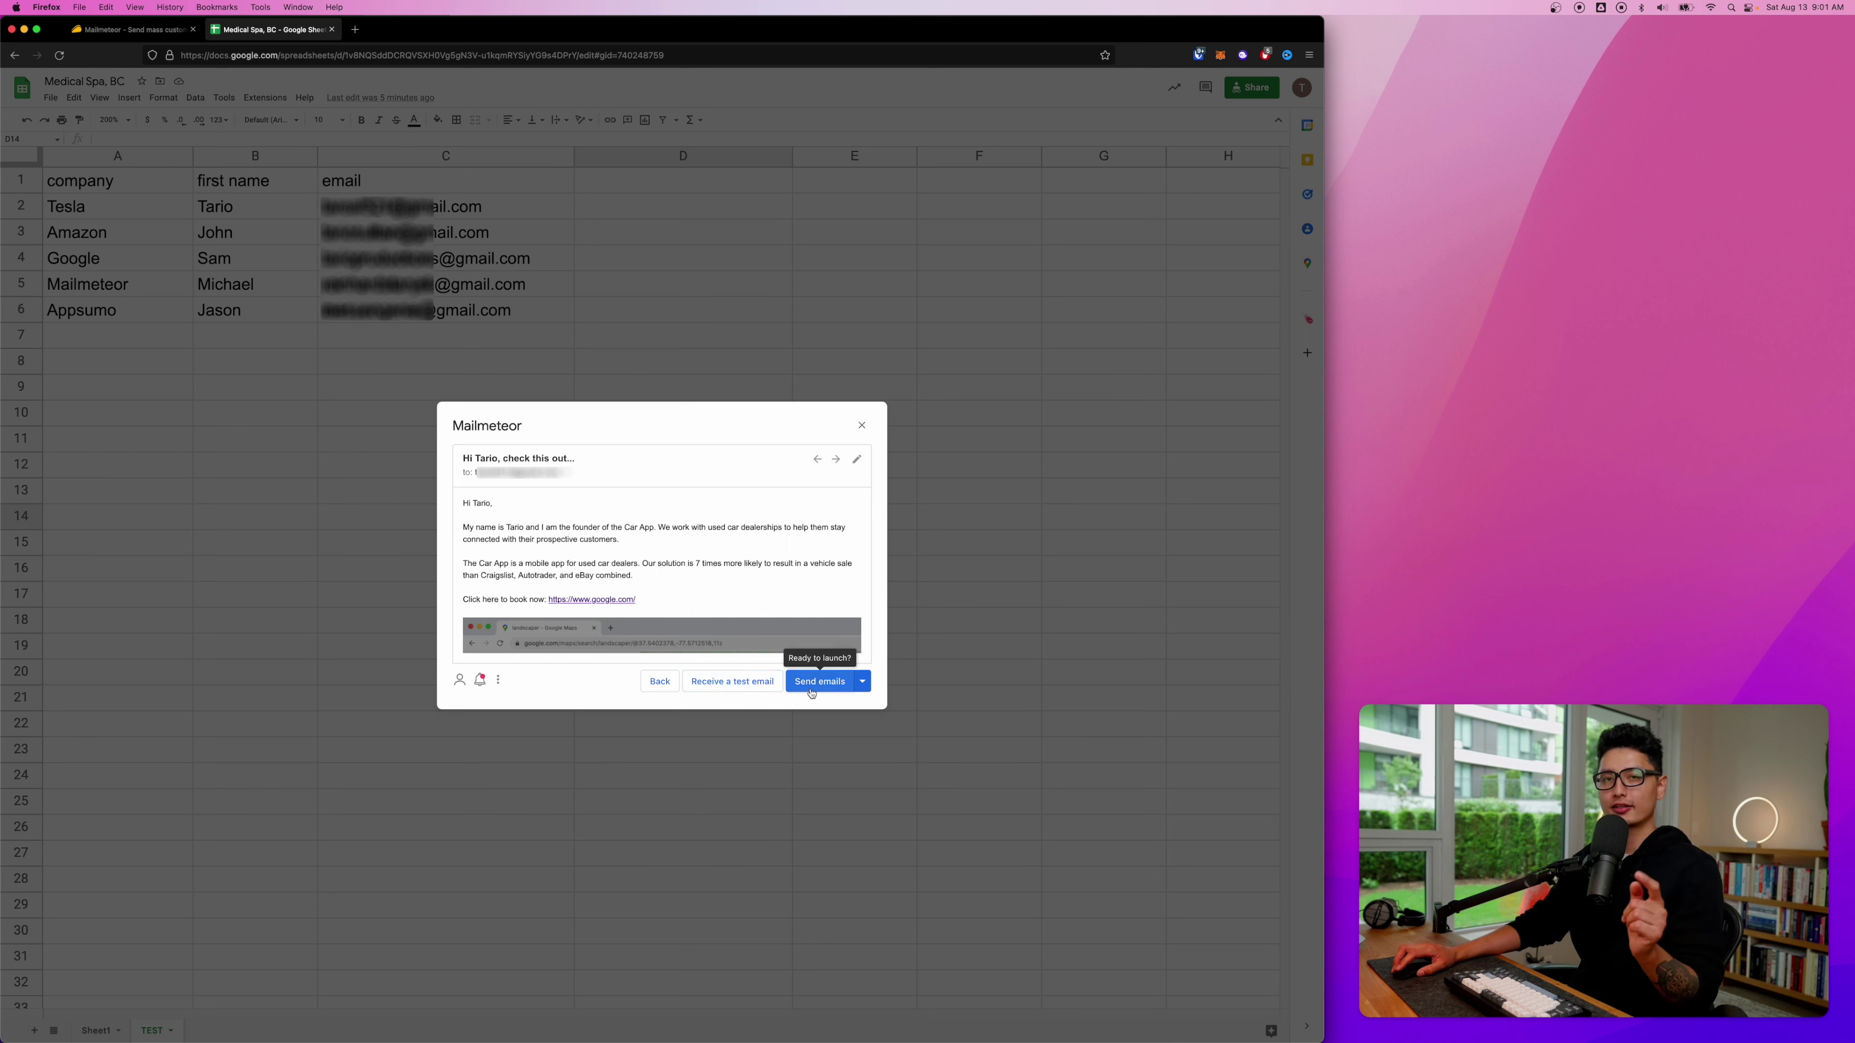
{"action": "left_click", "coordinate": [865, 685]}
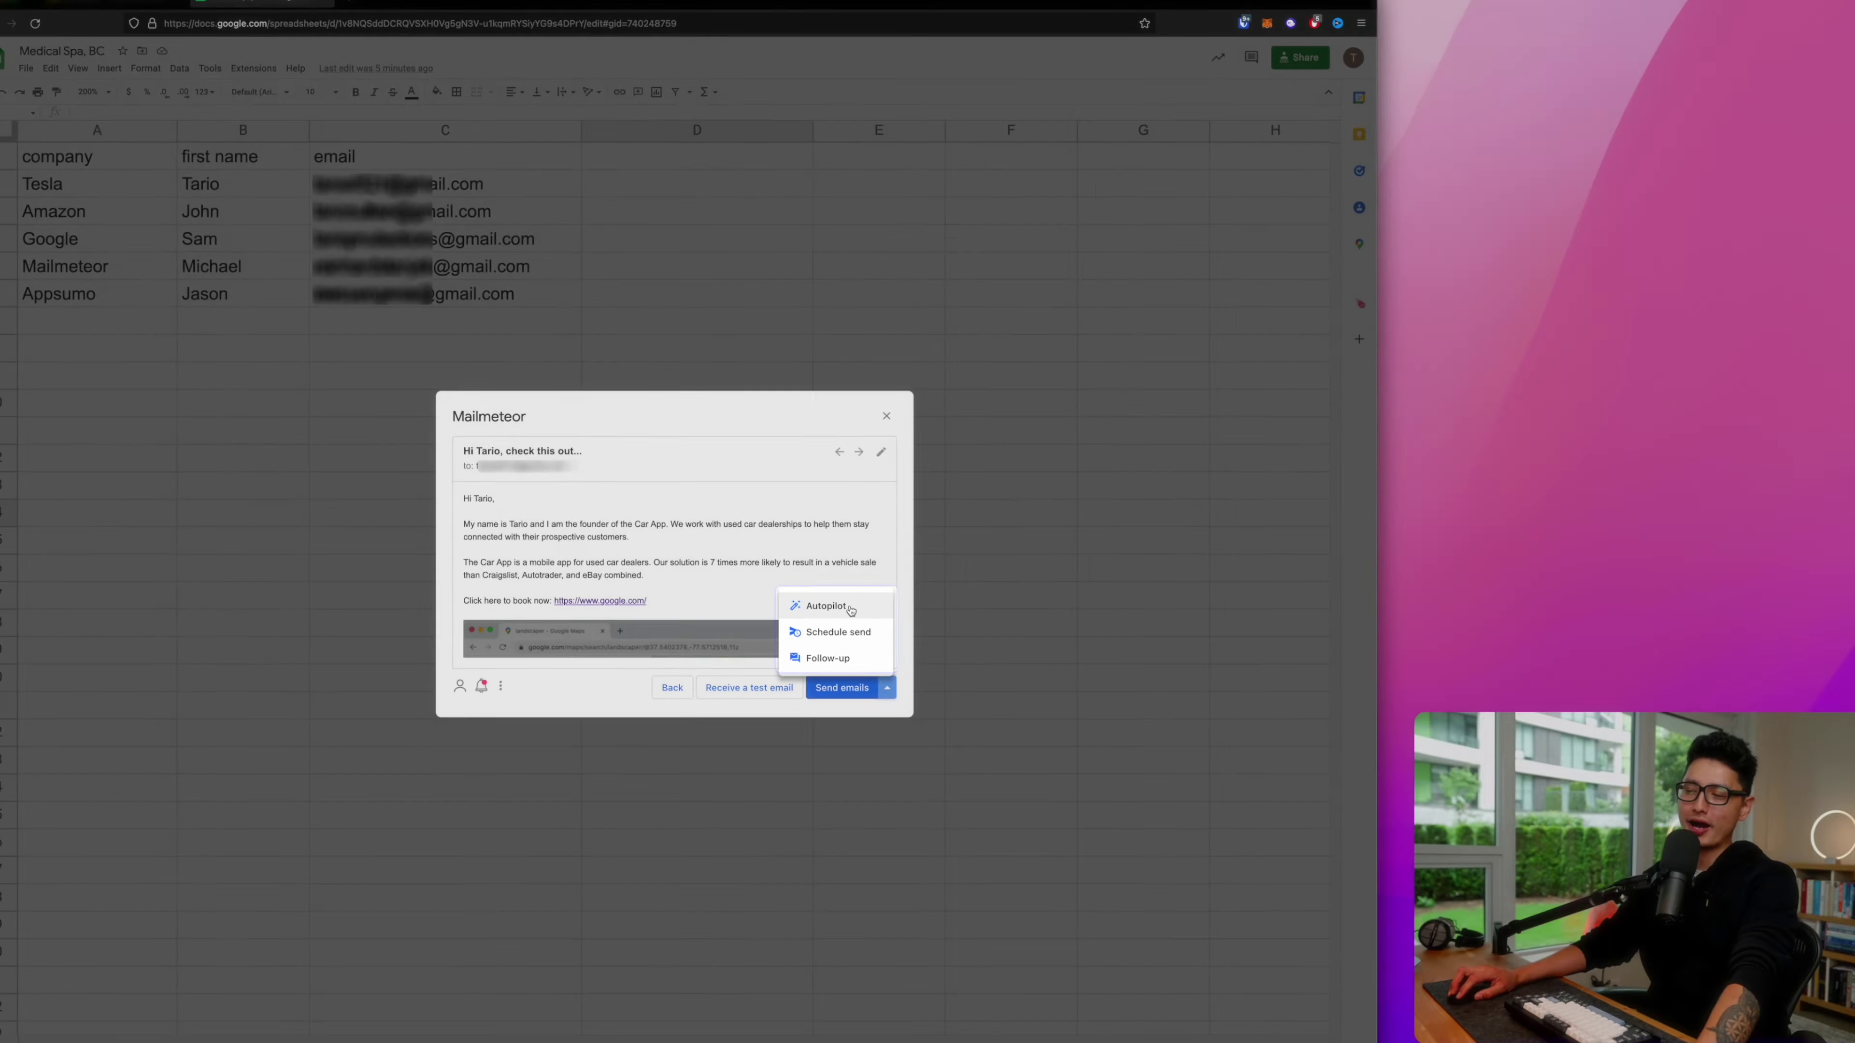
Step: Switch to Autopilot sending Monday–Thursday 09:00–17:00 without Friday, keeping the start as now
{"action": "left_click", "coordinate": [1153, 630]}
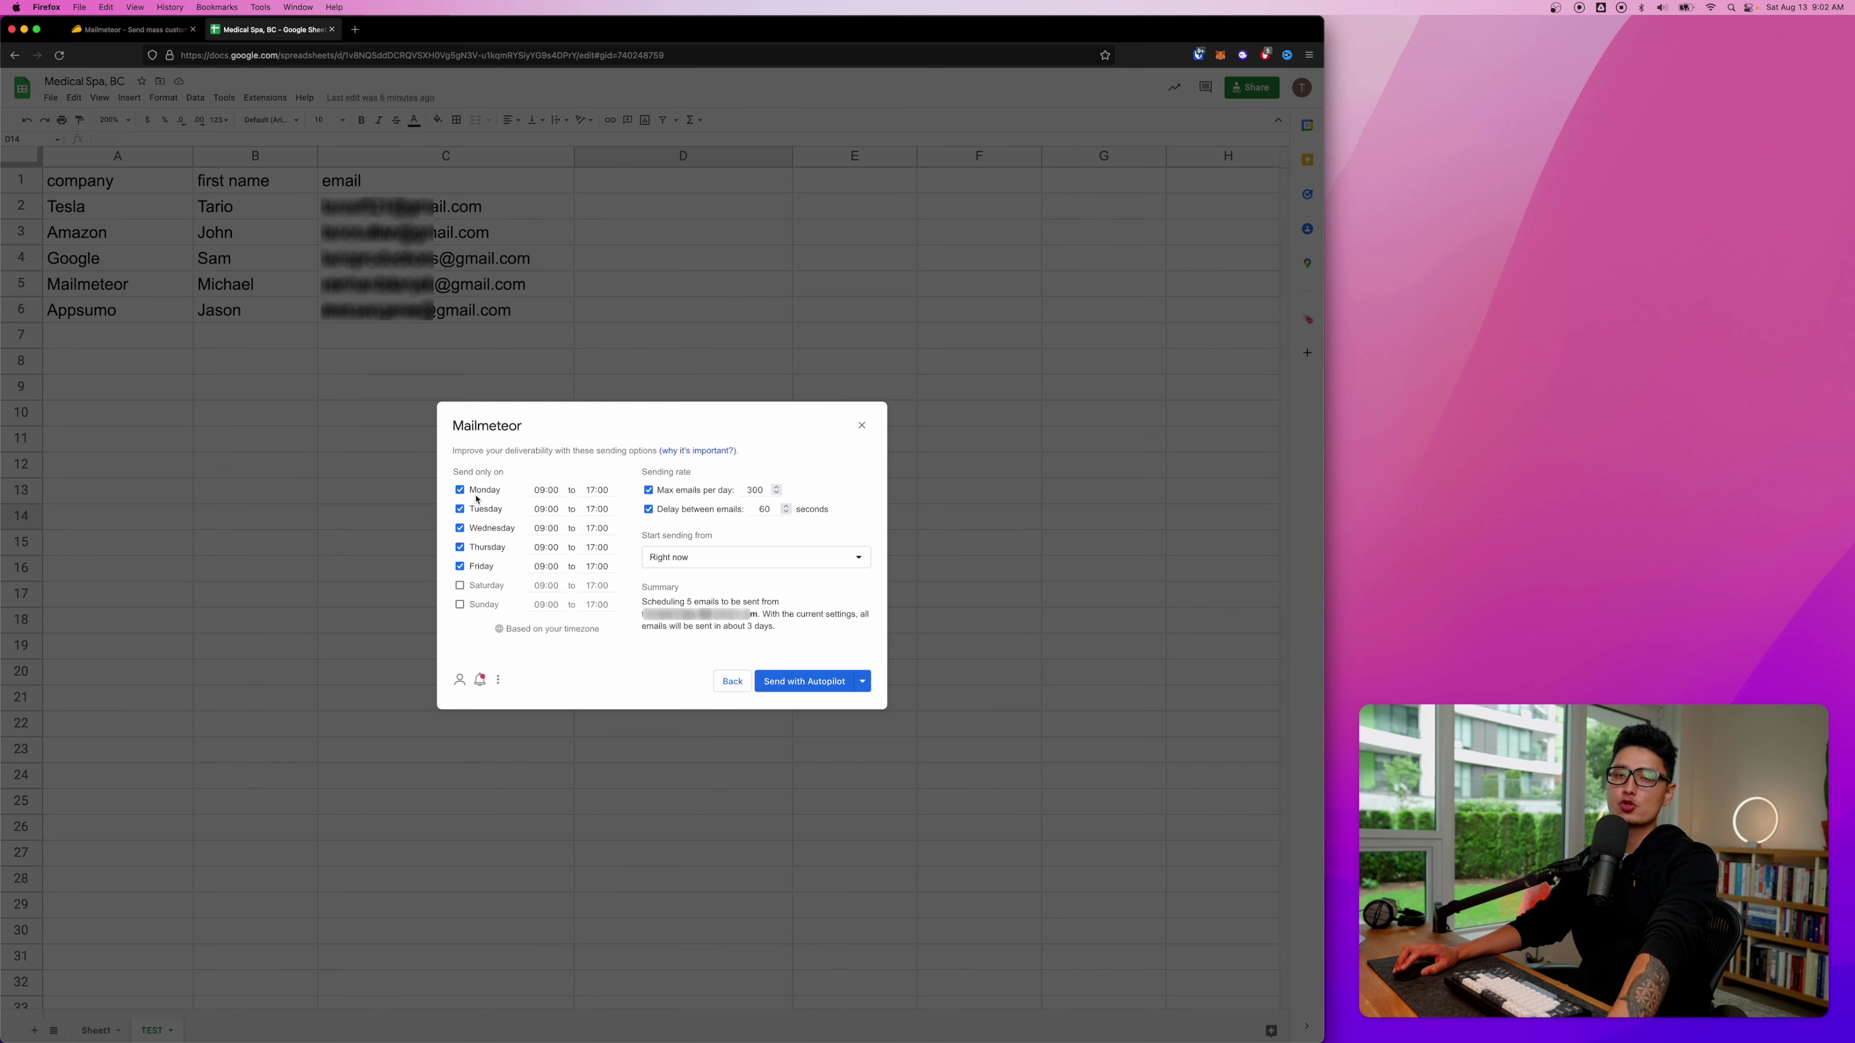
{"action": "left_click", "coordinate": [460, 567]}
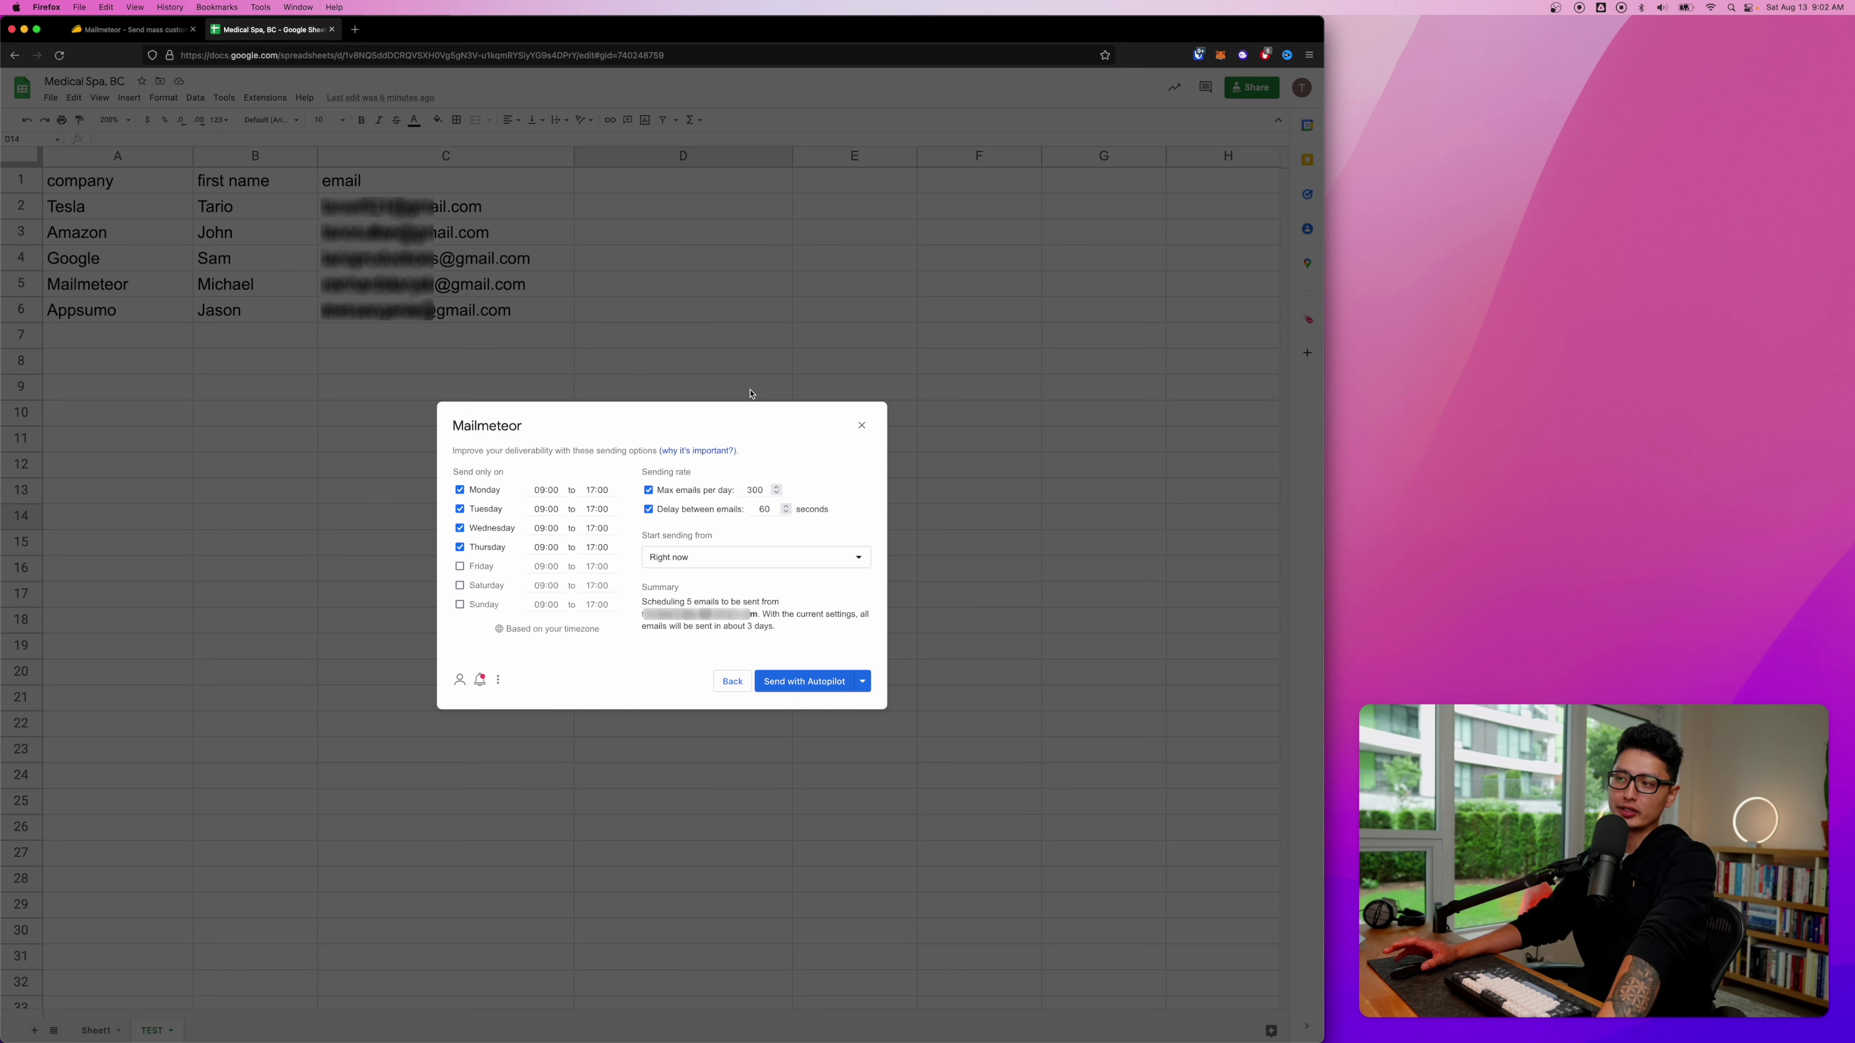
{"action": "left_click_drag", "start_coordinate": [645, 539], "coordinate": [703, 538]}
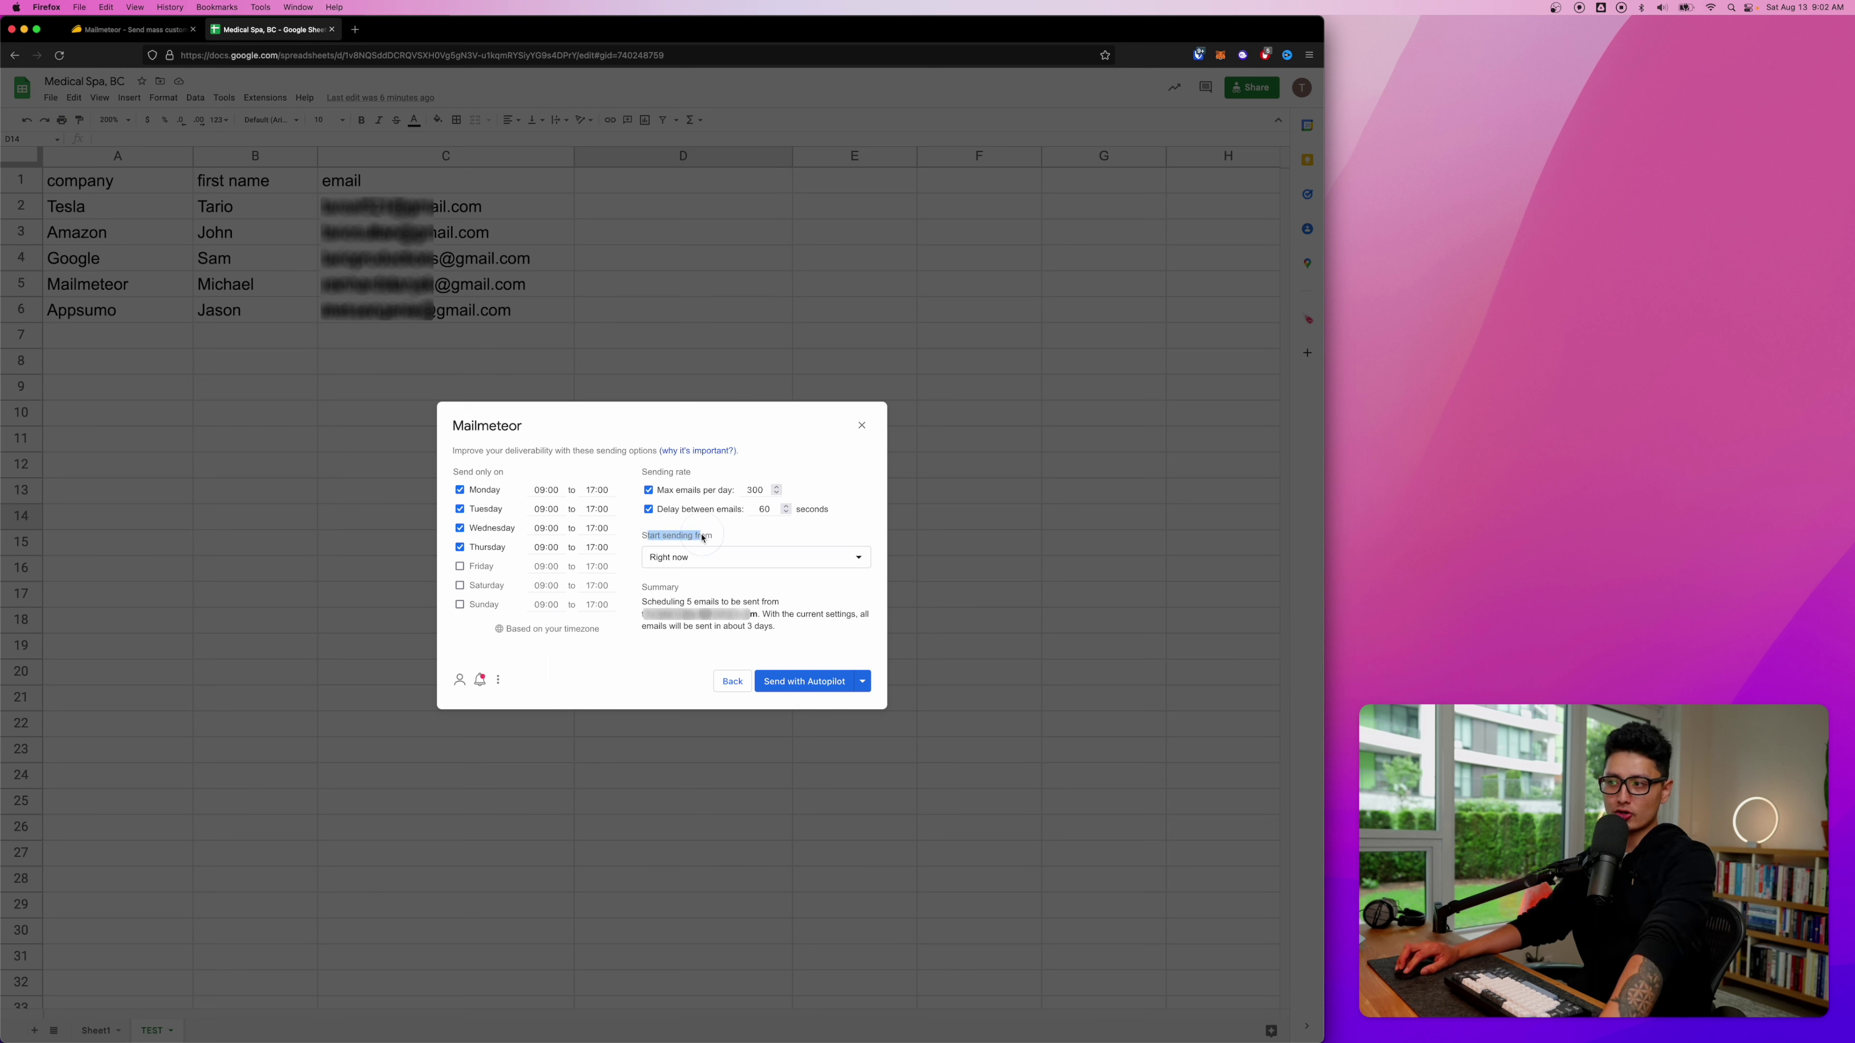
{"action": "left_click", "coordinate": [673, 559]}
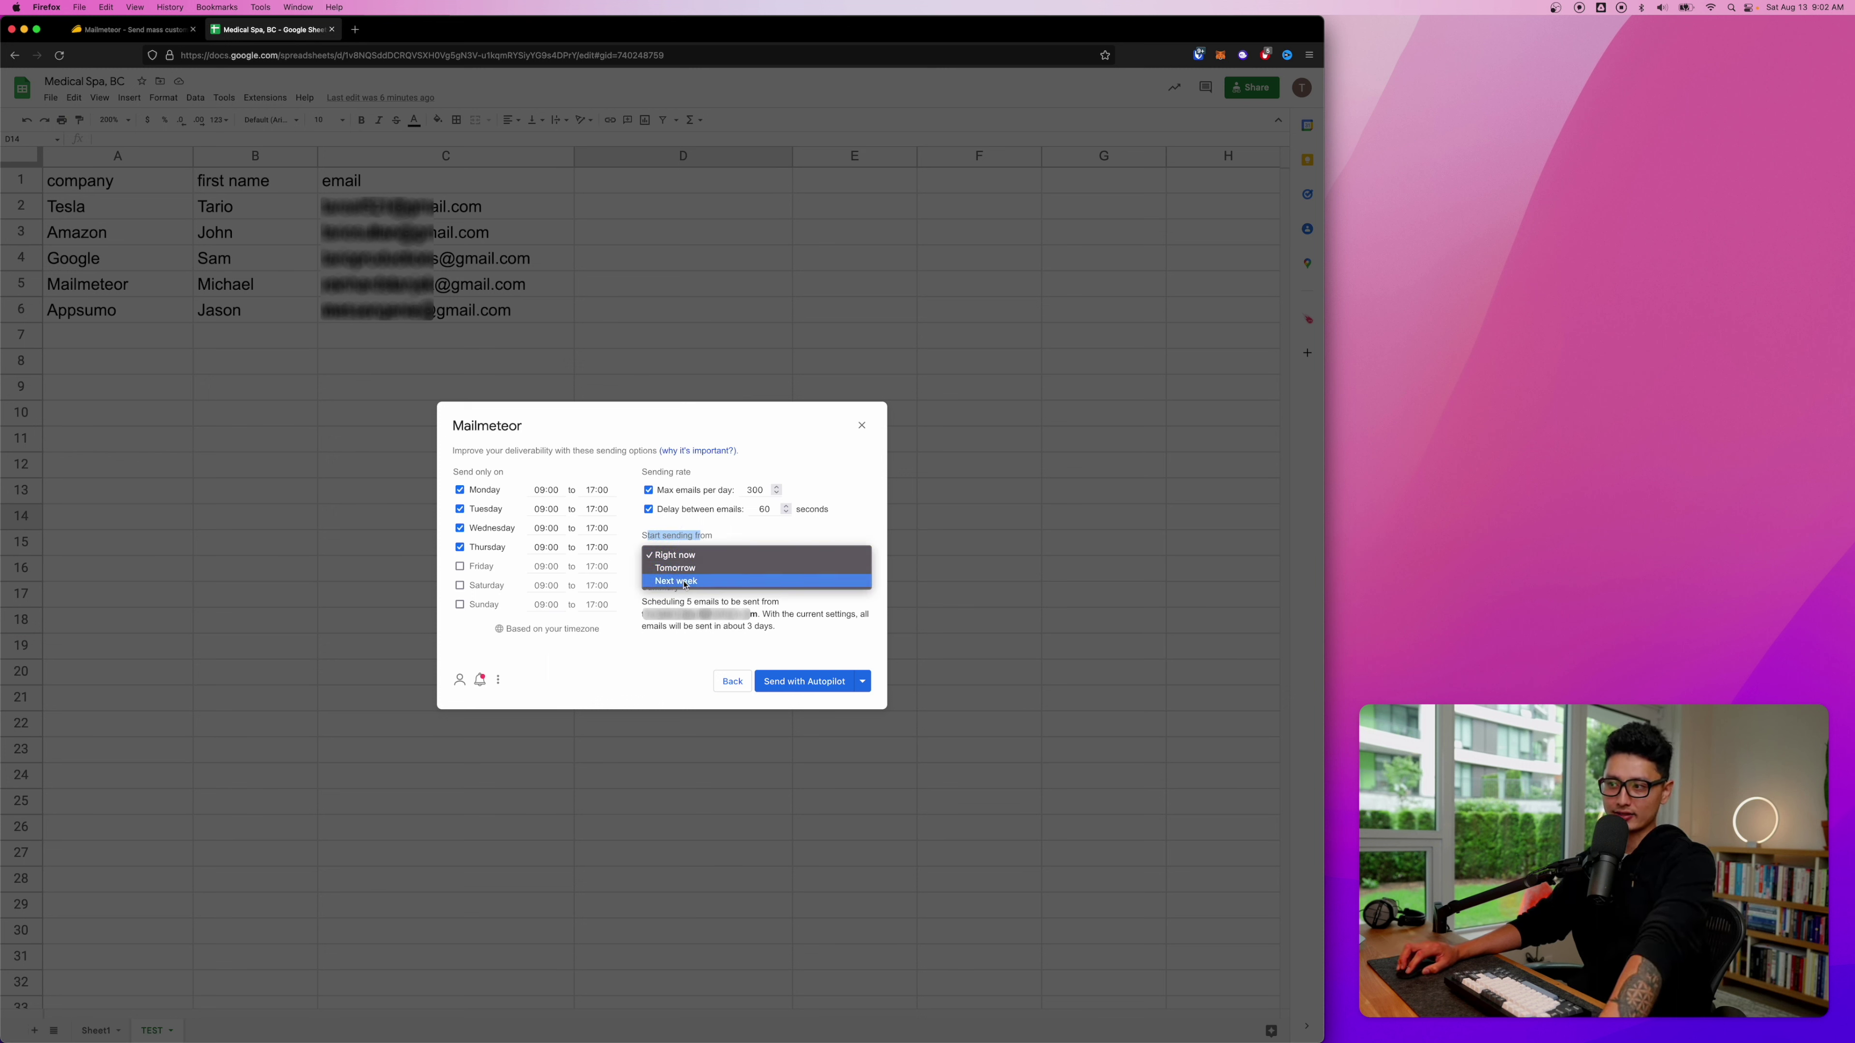
{"action": "left_click", "coordinate": [863, 681]}
{"action": "left_click", "coordinate": [863, 681]}
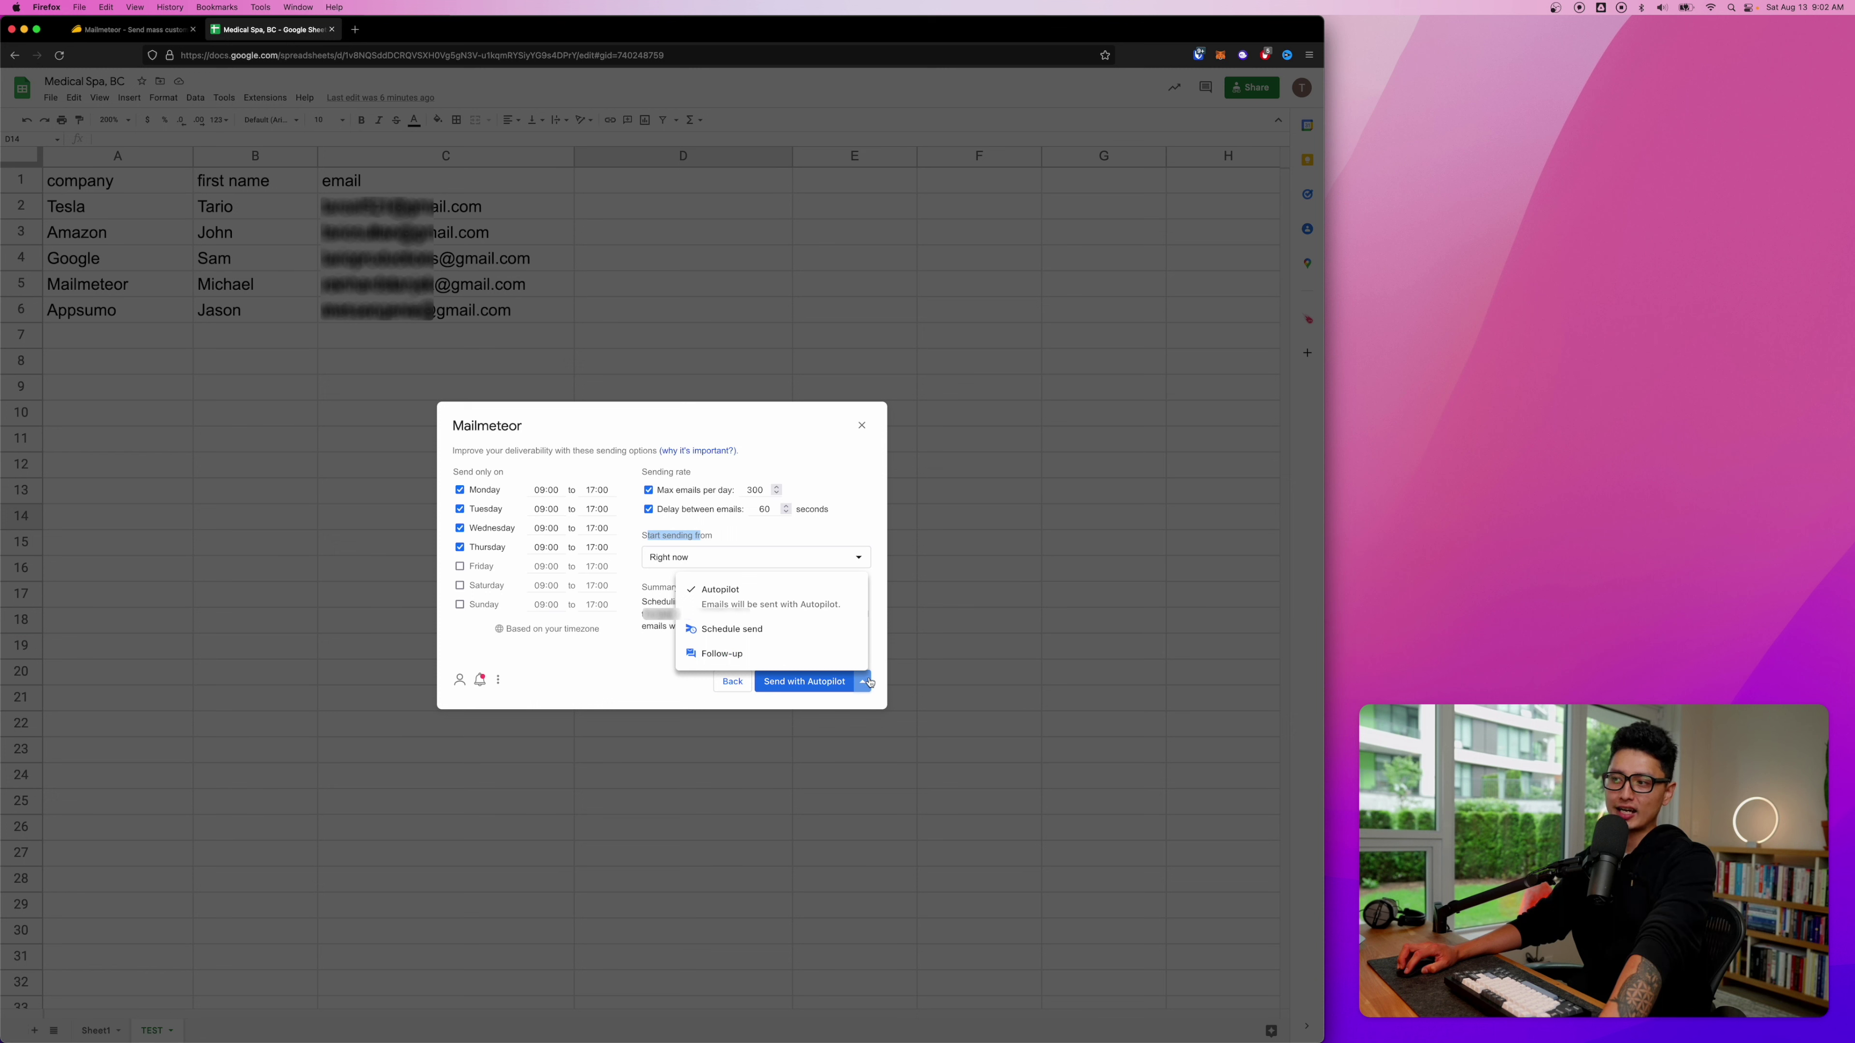
Step: Set Schedule send for August 13, 2022 at 9:15 AM, then switch to Send with a follow-up
{"action": "left_click", "coordinate": [768, 633]}
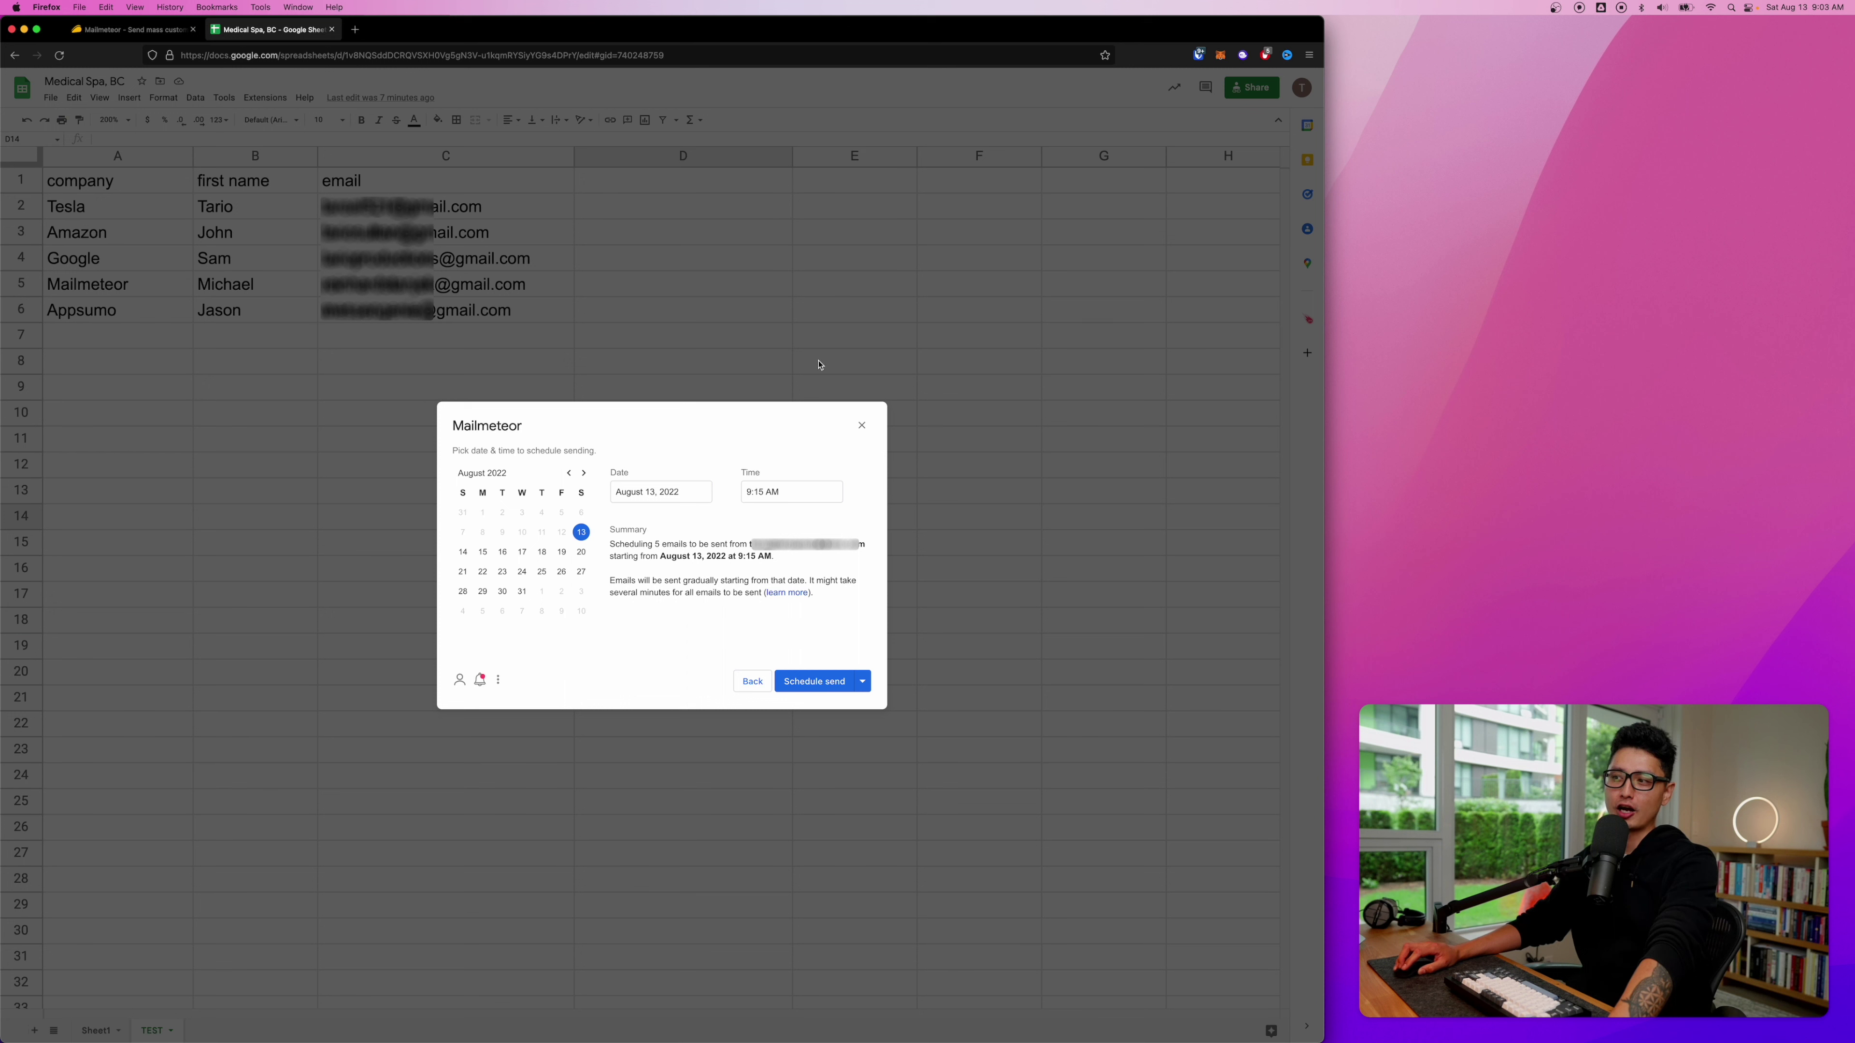
{"action": "scroll", "coordinate": [571, 610], "scroll_direction": "down", "scroll_amount": 4}
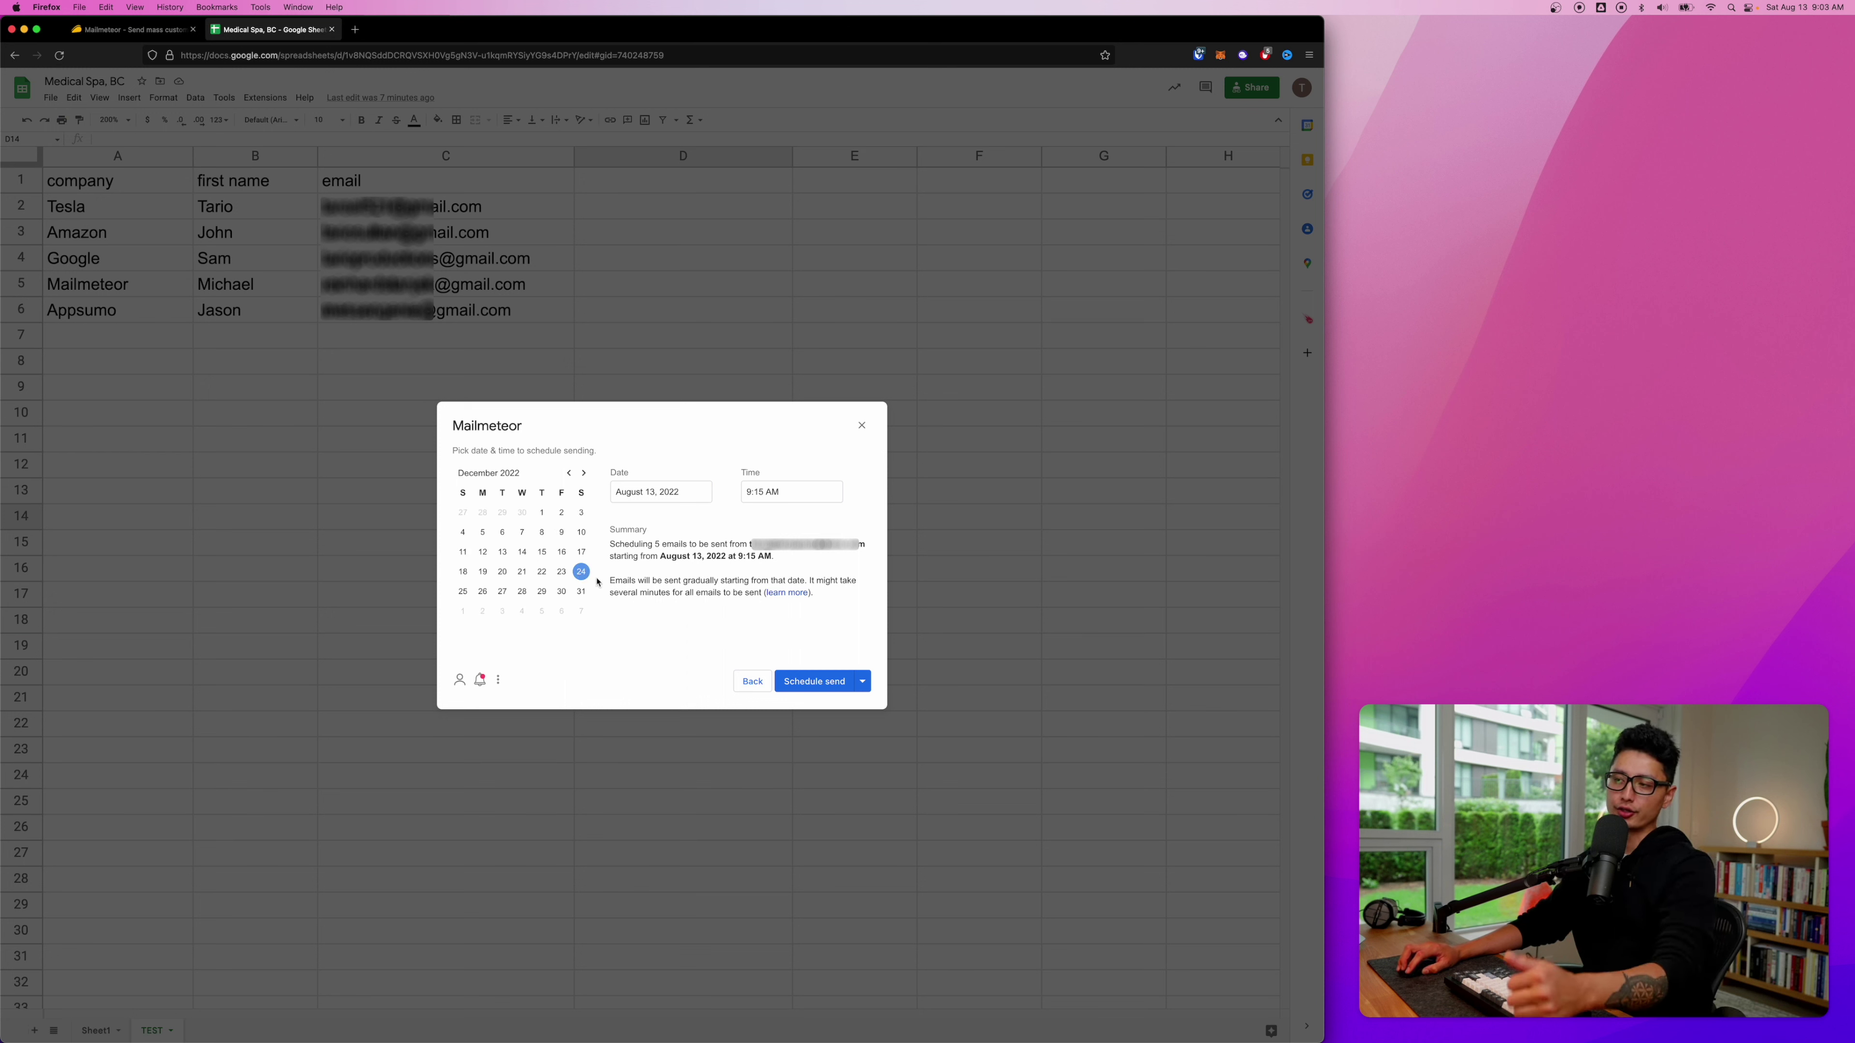
{"action": "left_click", "coordinate": [862, 681]}
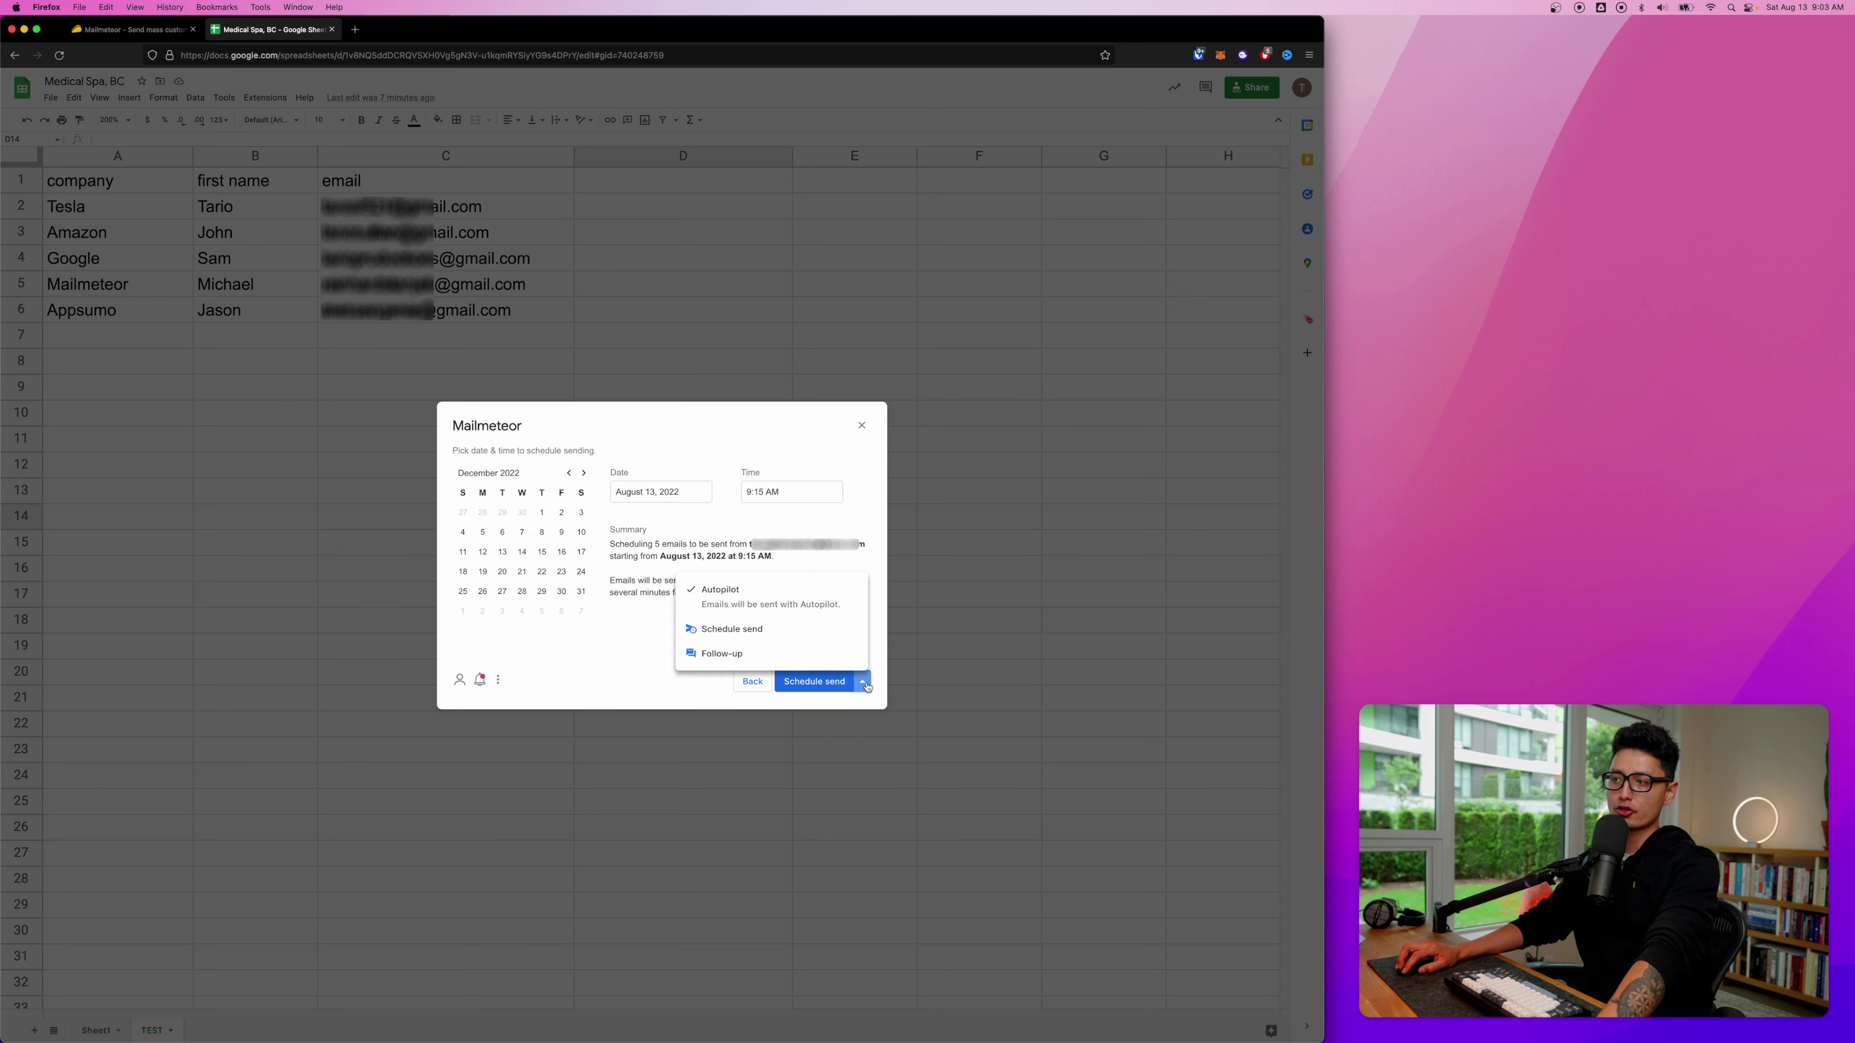
{"action": "left_click", "coordinate": [712, 653]}
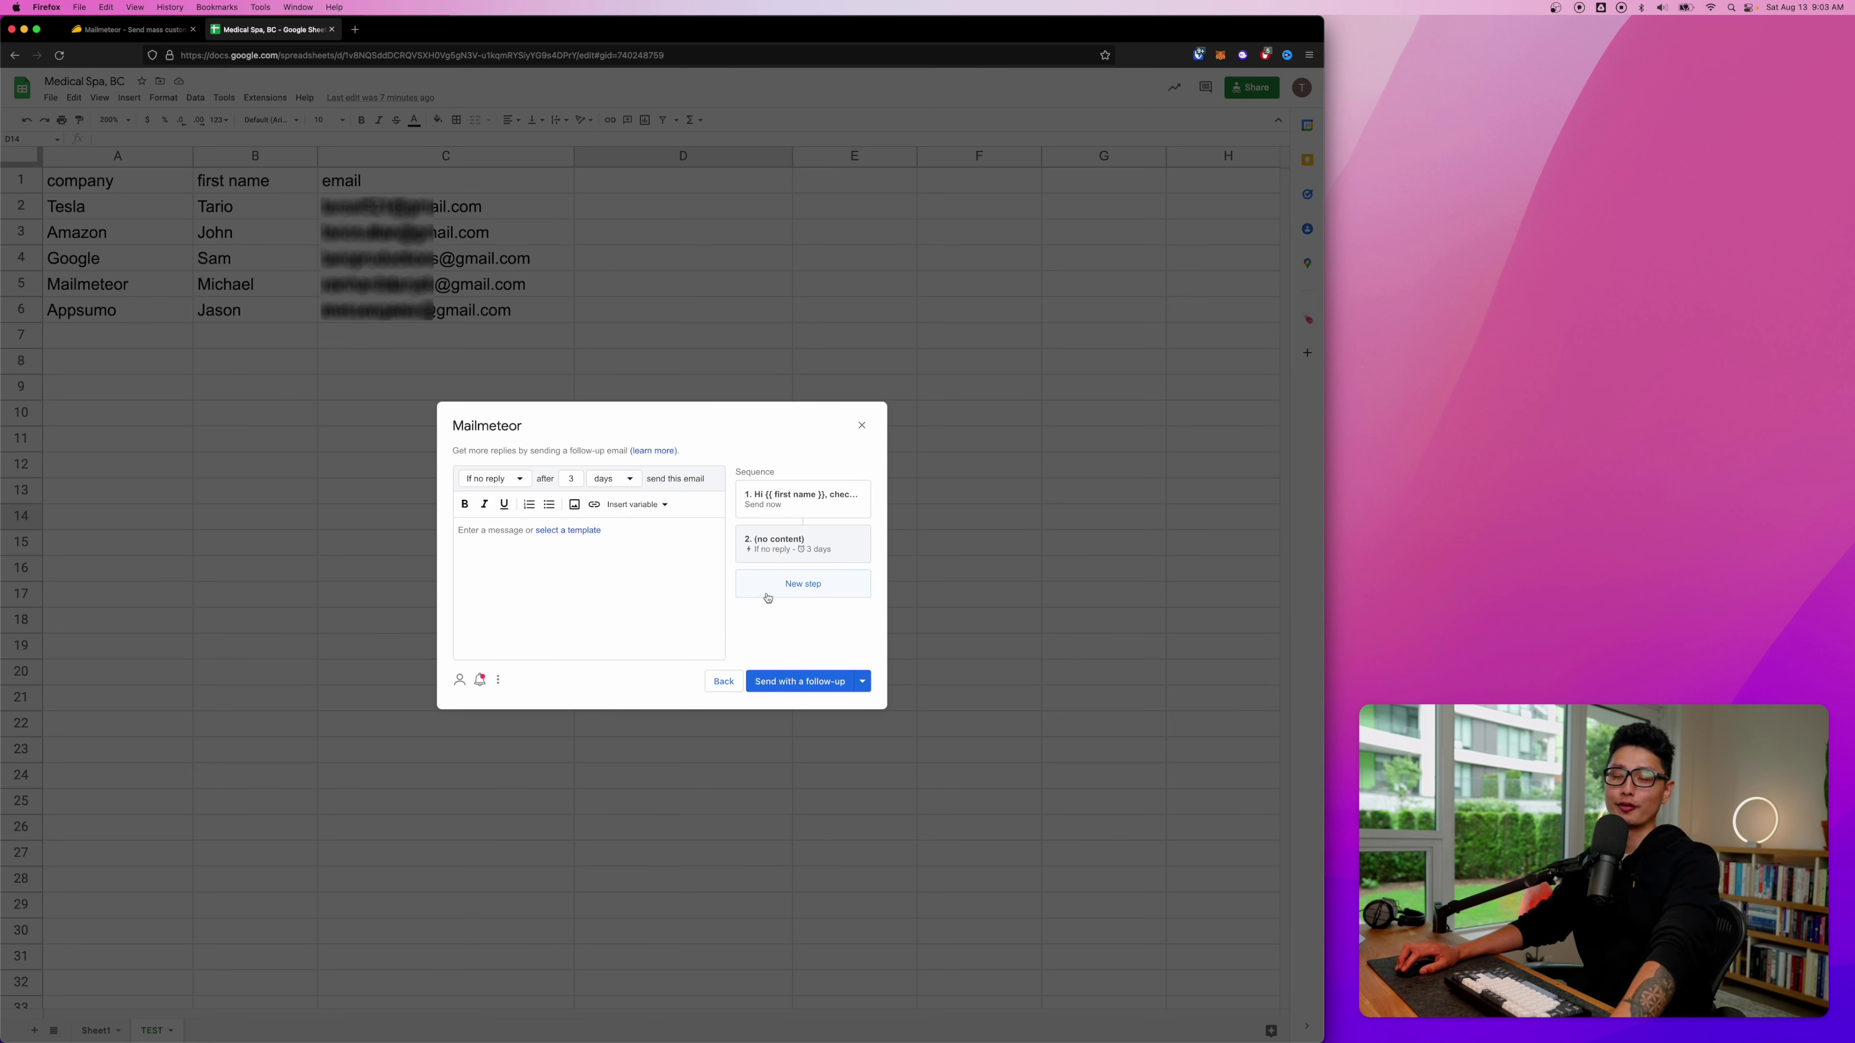
Step: Review the second email in the sequence, keeping its If no reply condition and delay
{"action": "left_click", "coordinate": [801, 499]}
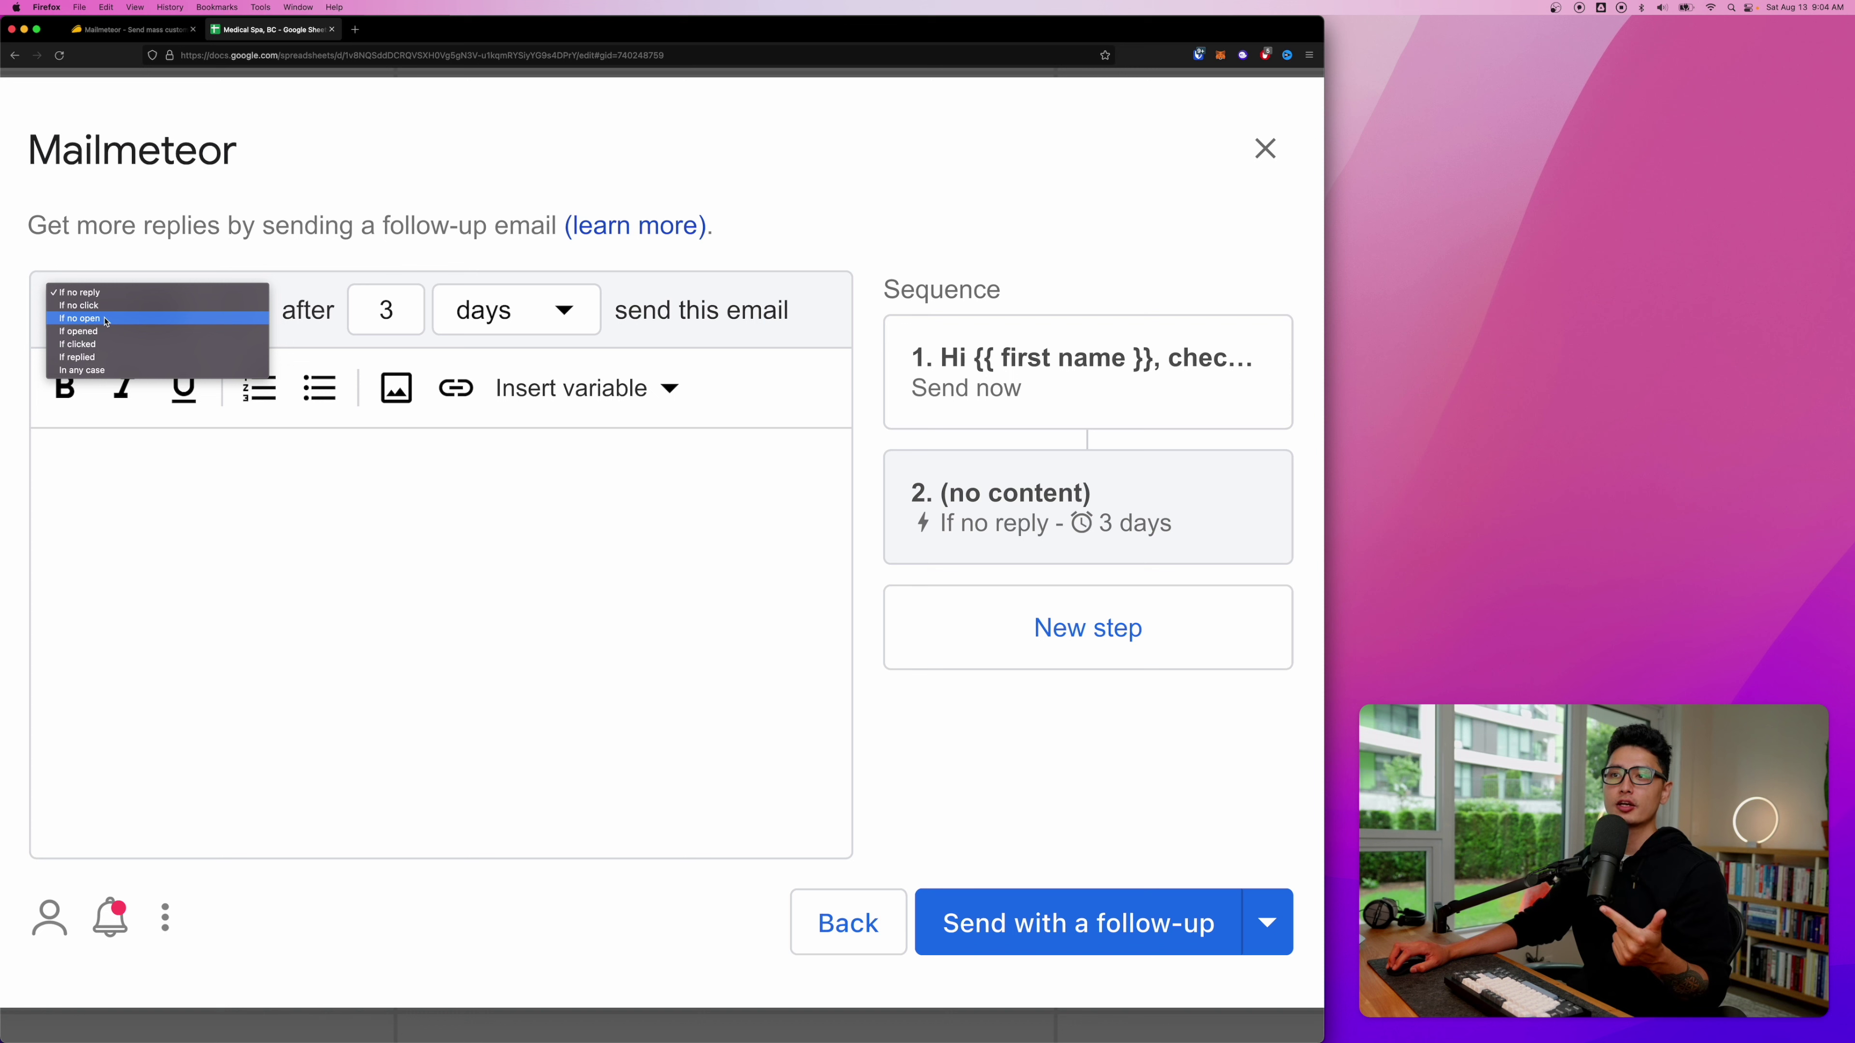
{"action": "left_click", "coordinate": [398, 319]}
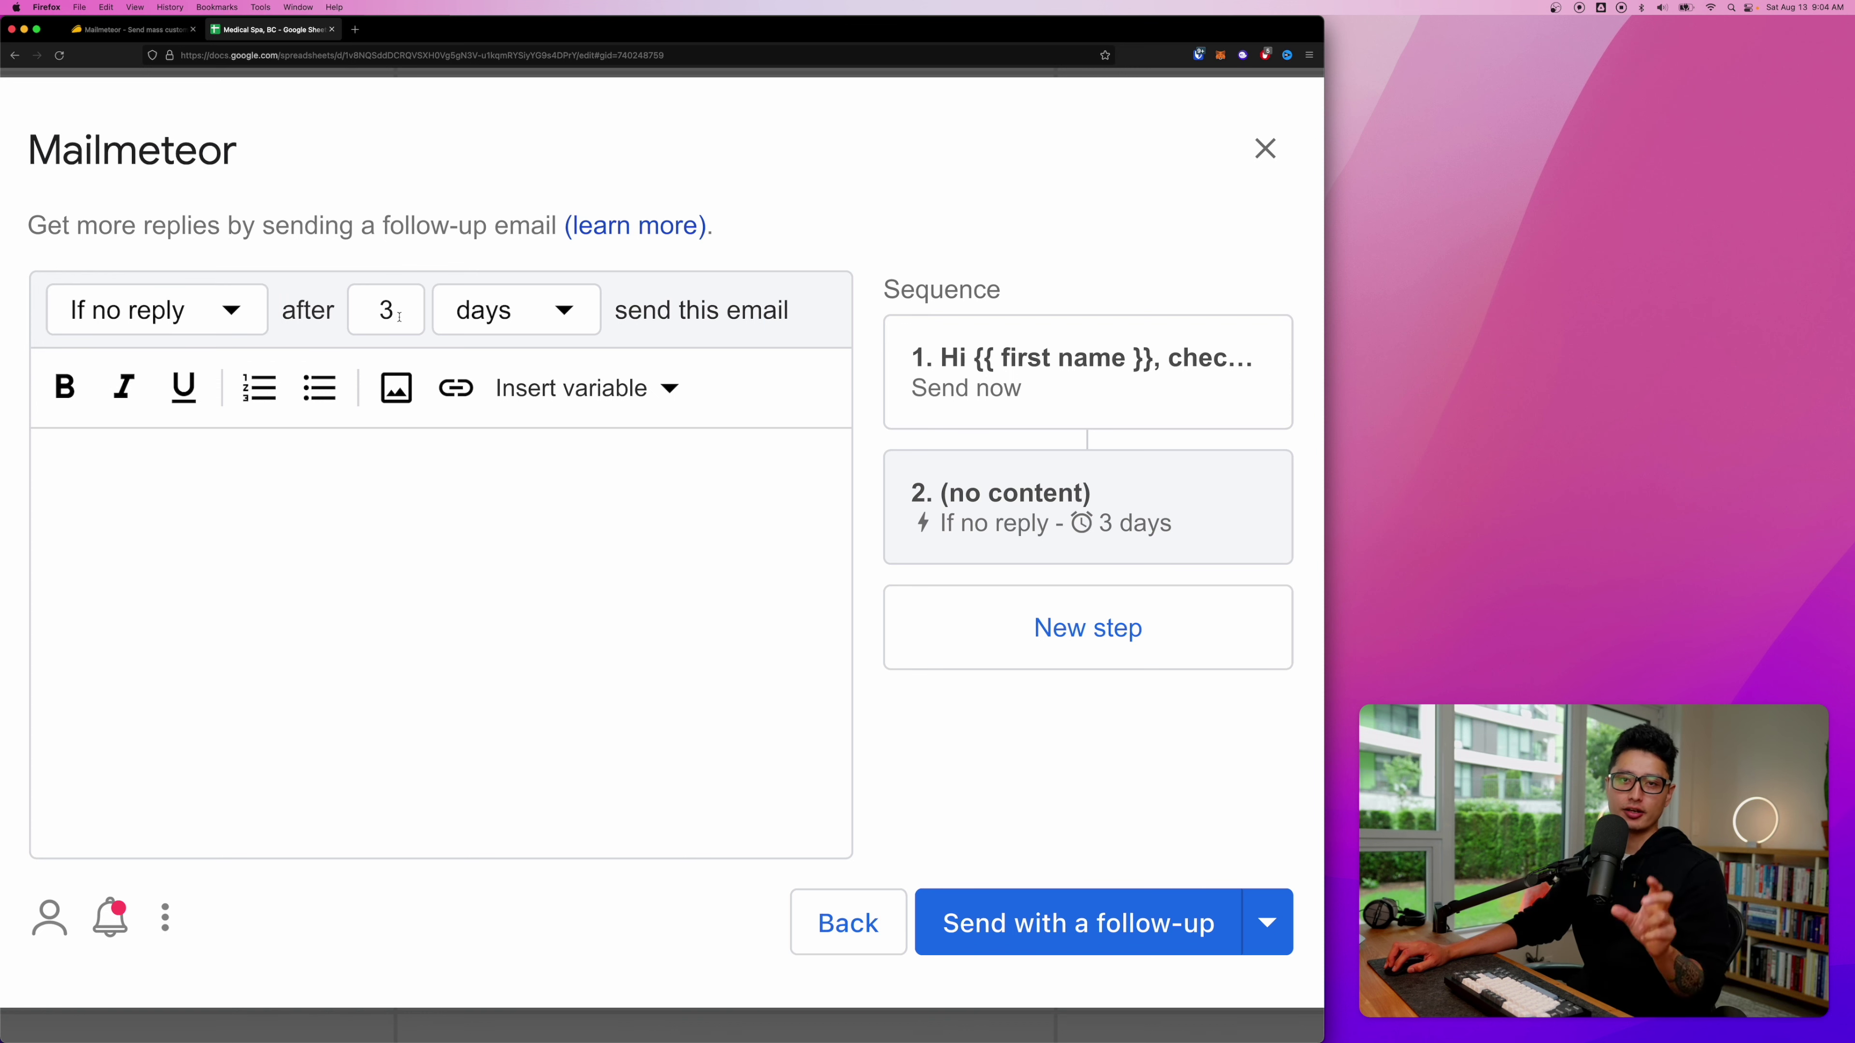
{"action": "left_click", "coordinate": [404, 315]}
{"action": "left_click", "coordinate": [460, 309]}
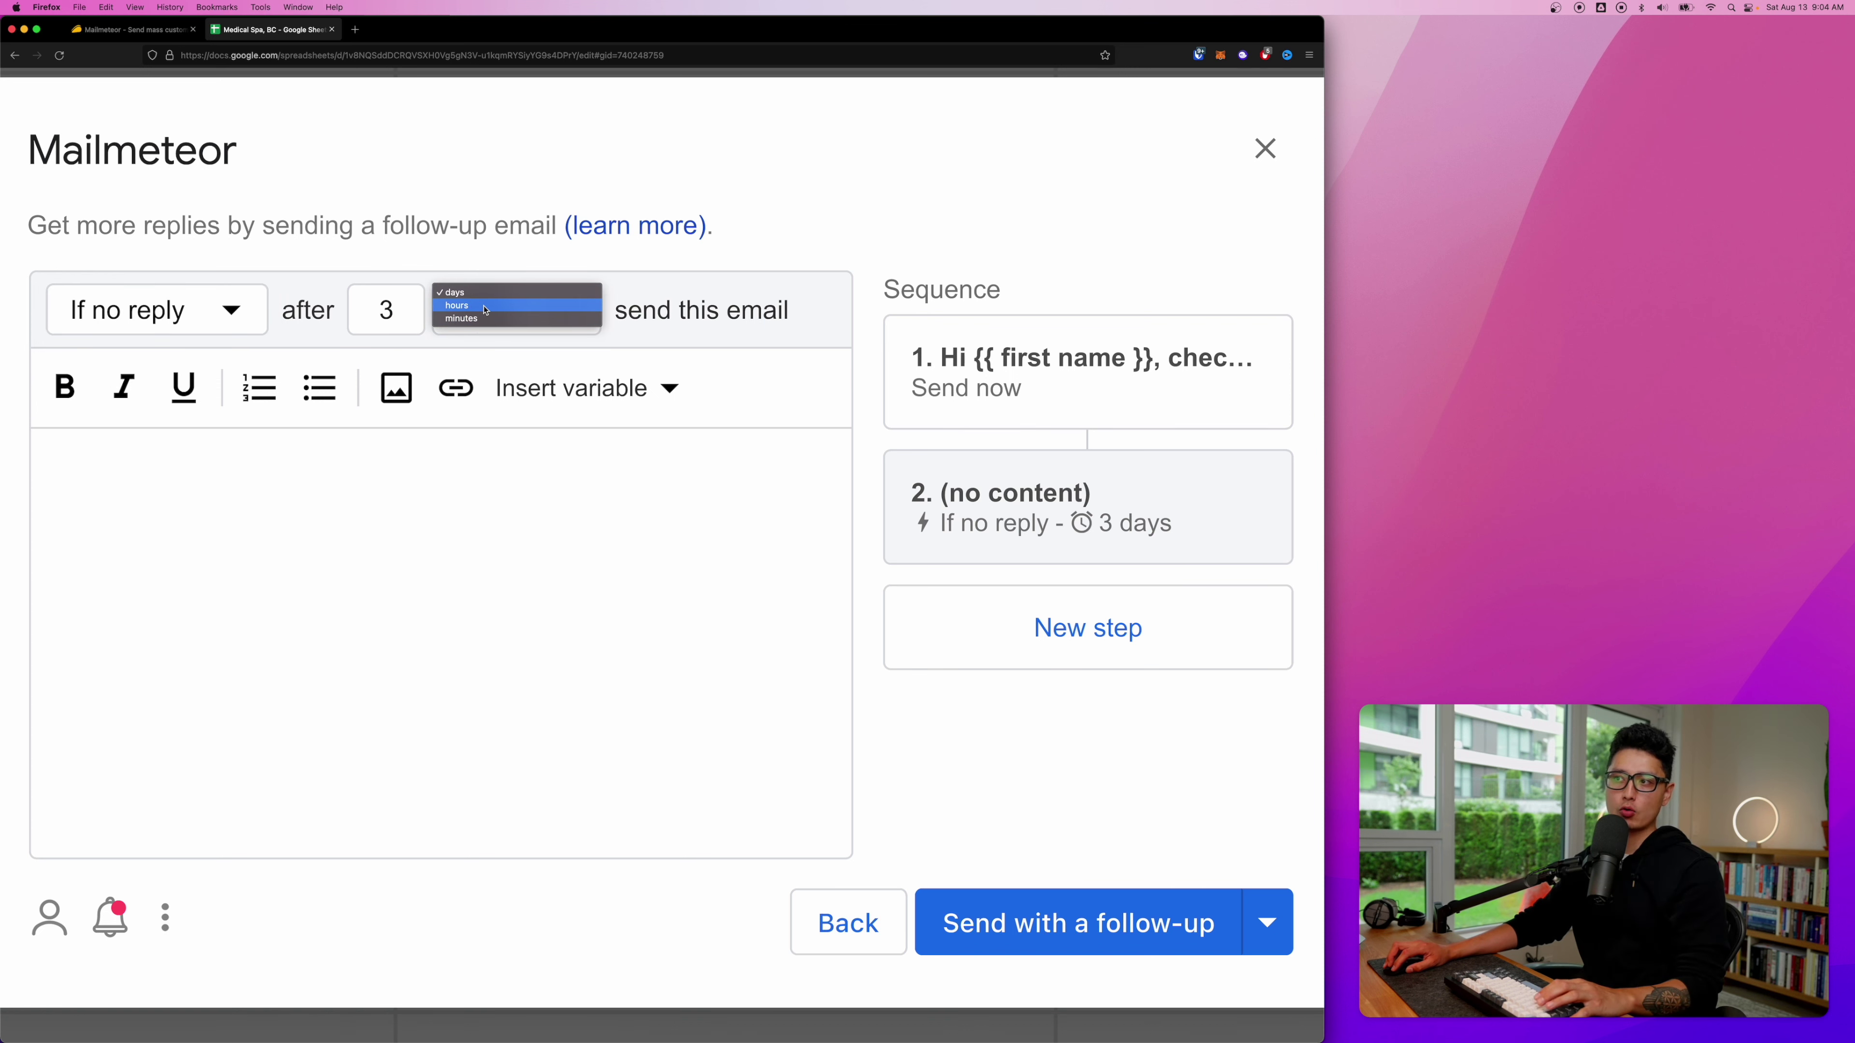
{"action": "scroll", "coordinate": [542, 581], "scroll_direction": "down", "scroll_amount": 2}
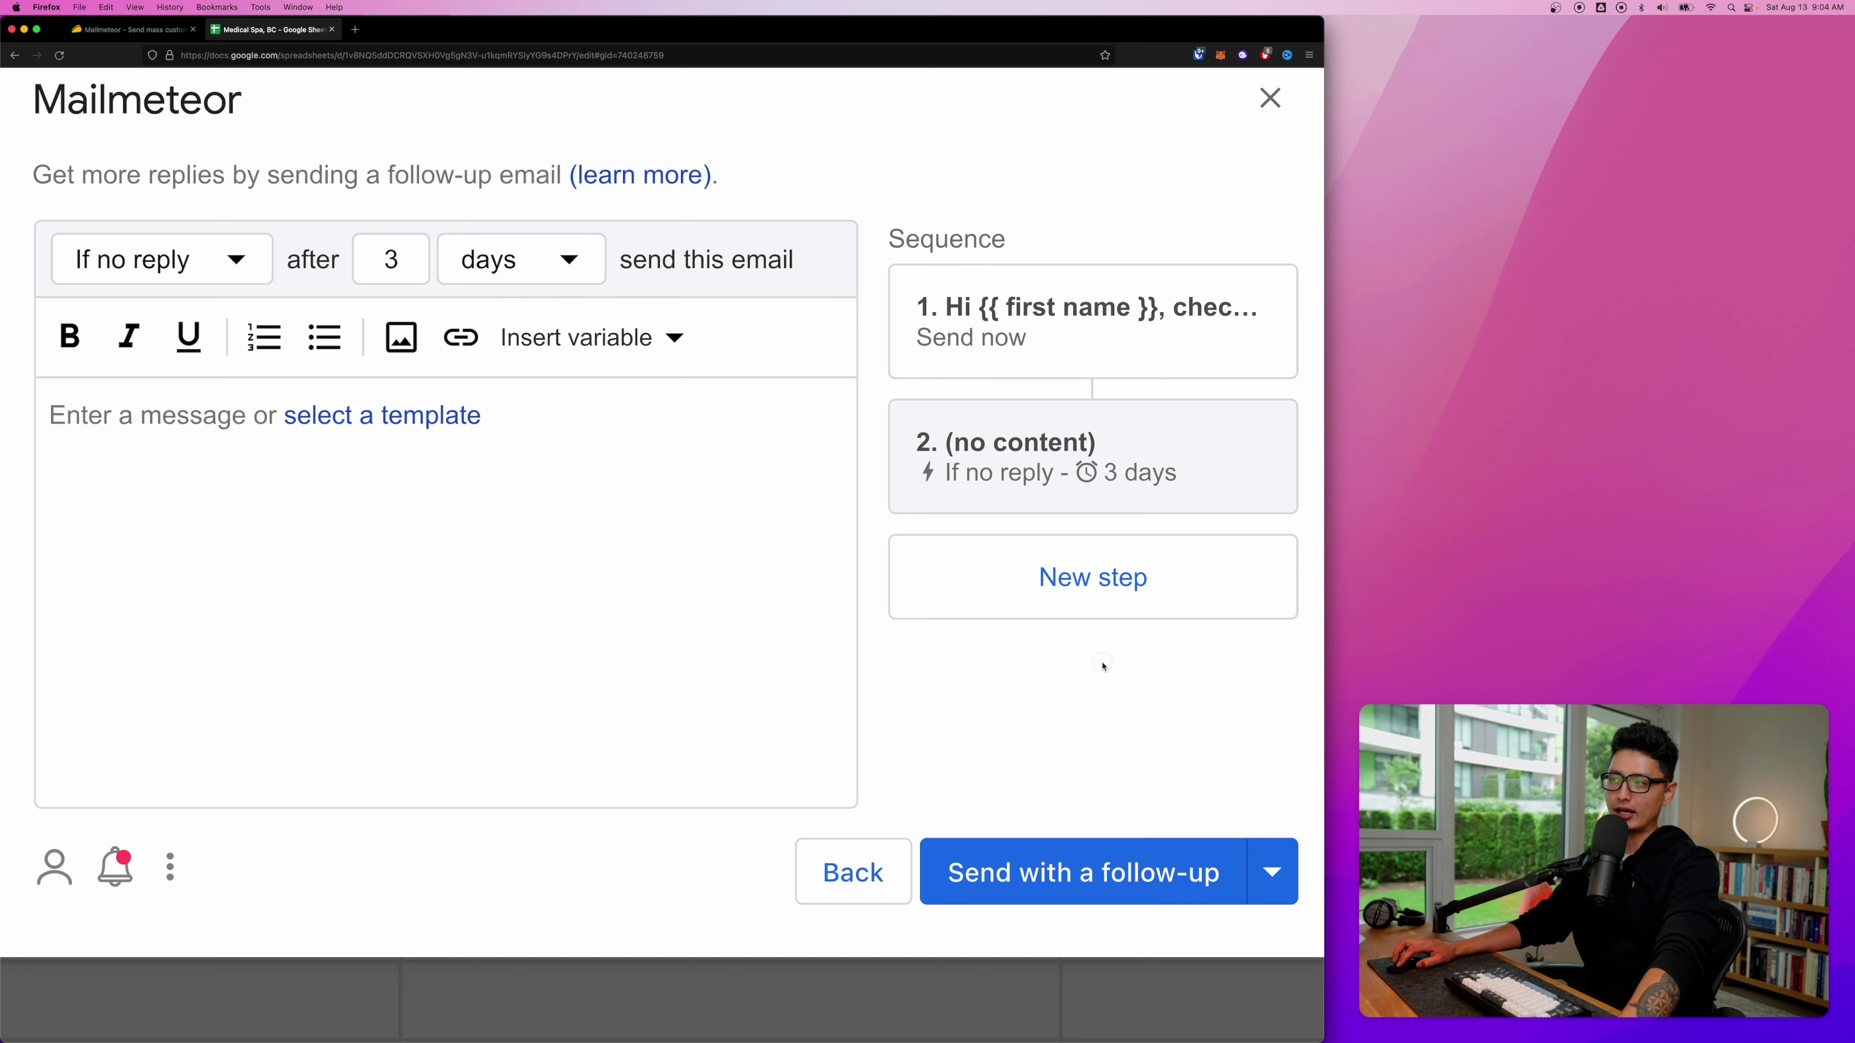
Step: Add a third follow-up step sent after 2 days if the email isn't opened
{"action": "left_click", "coordinate": [1052, 591]}
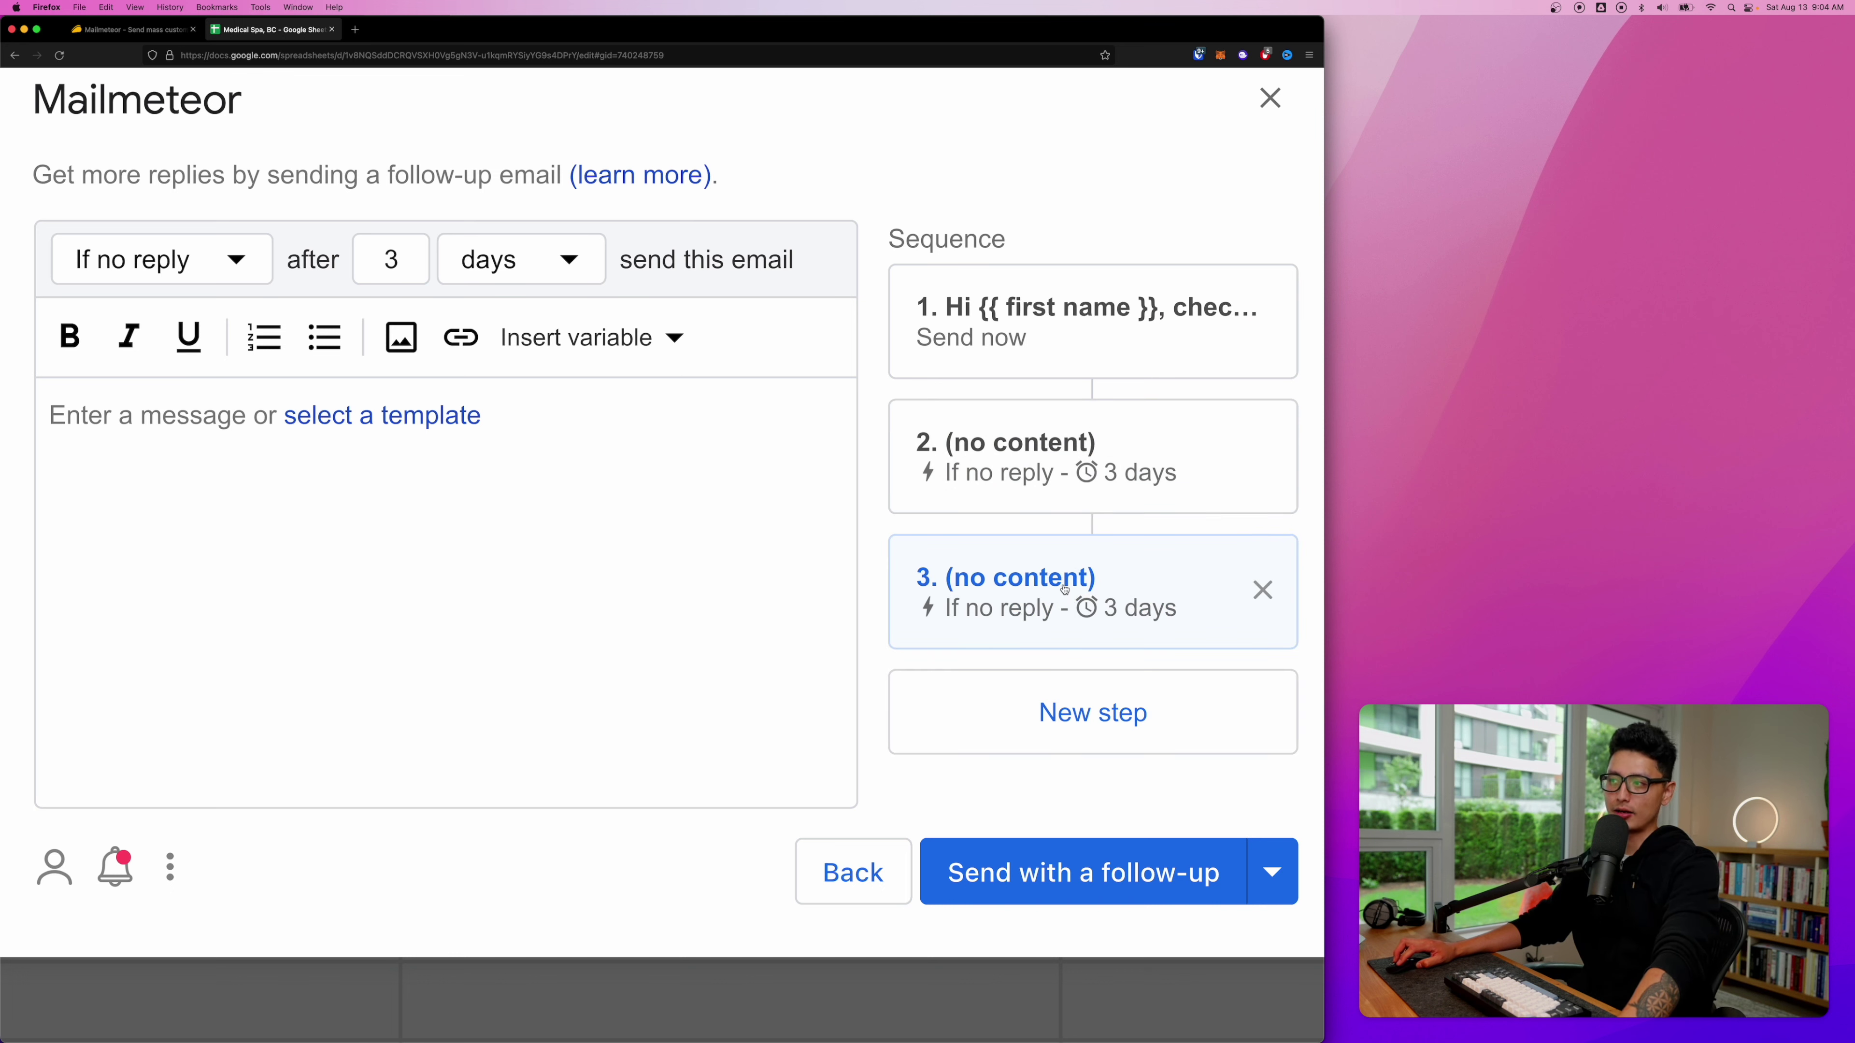
{"action": "left_click", "coordinate": [962, 447]}
{"action": "left_click", "coordinate": [985, 605]}
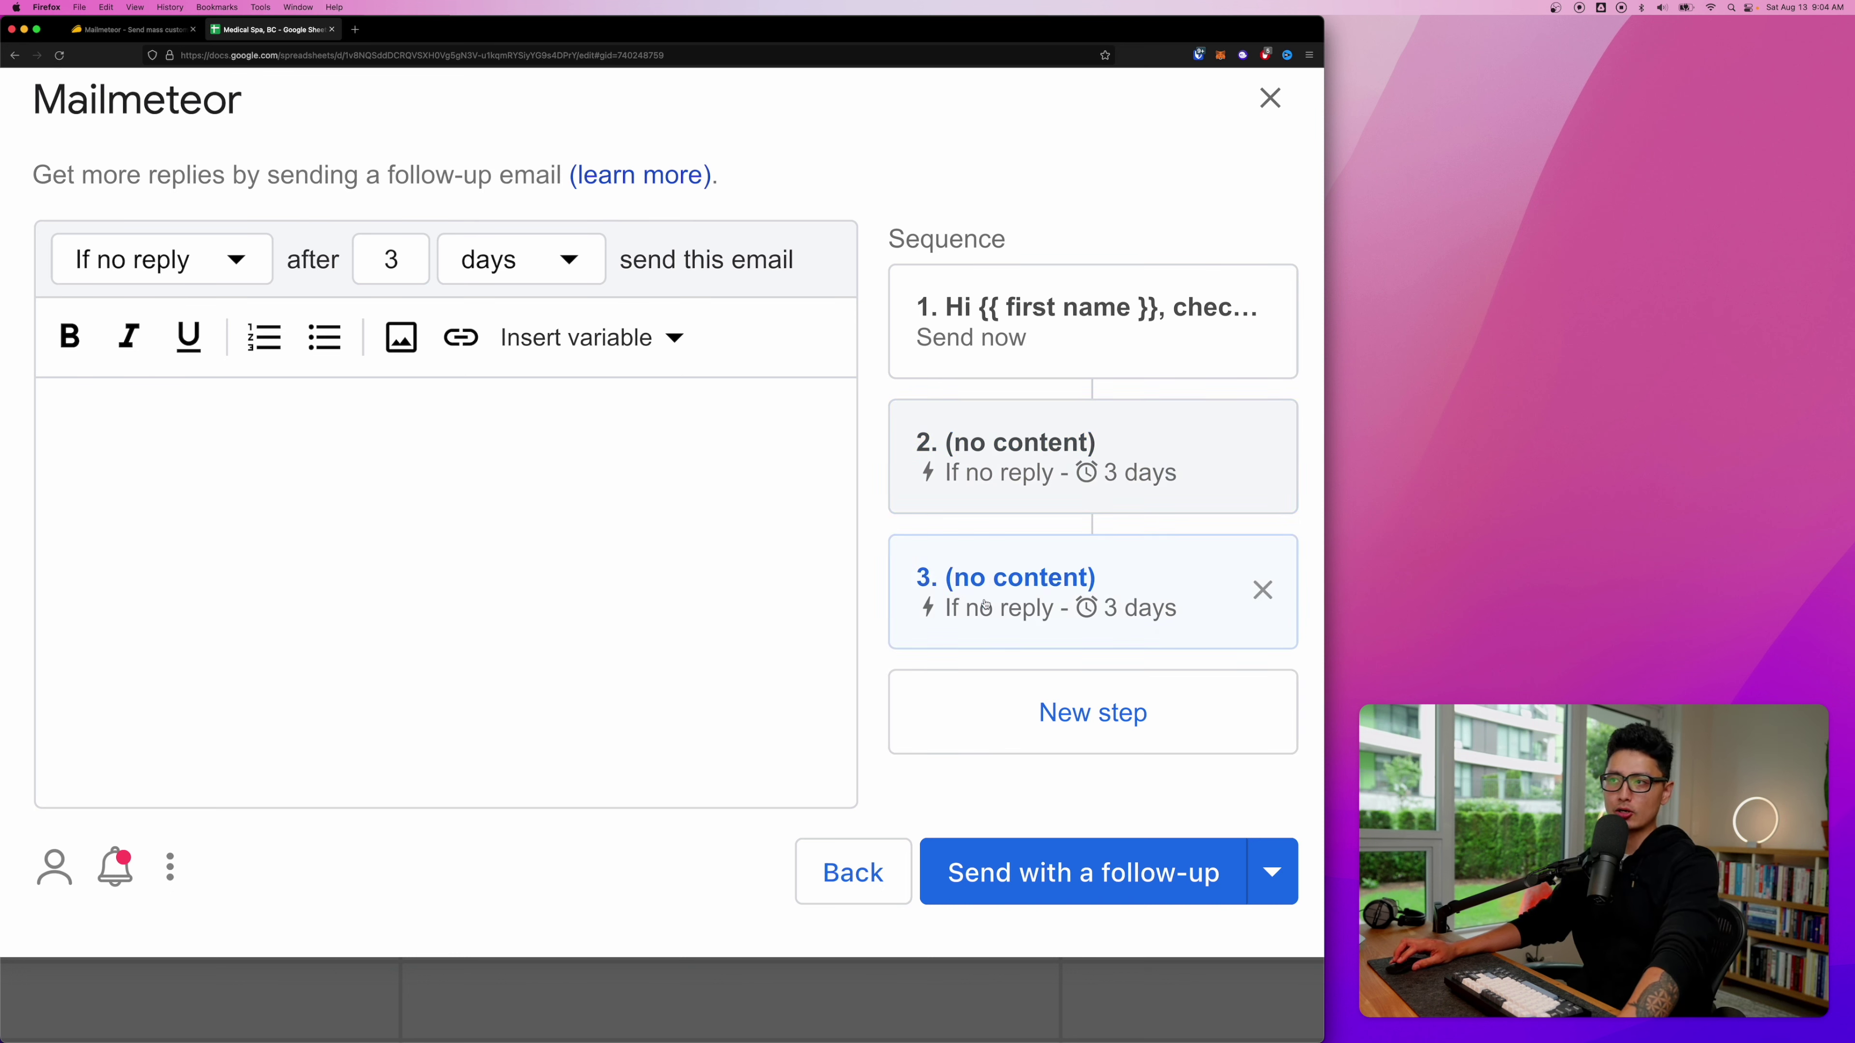
{"action": "double_click", "coordinate": [390, 259]}
{"action": "type", "text": "2"}
{"action": "left_click", "coordinate": [160, 259]}
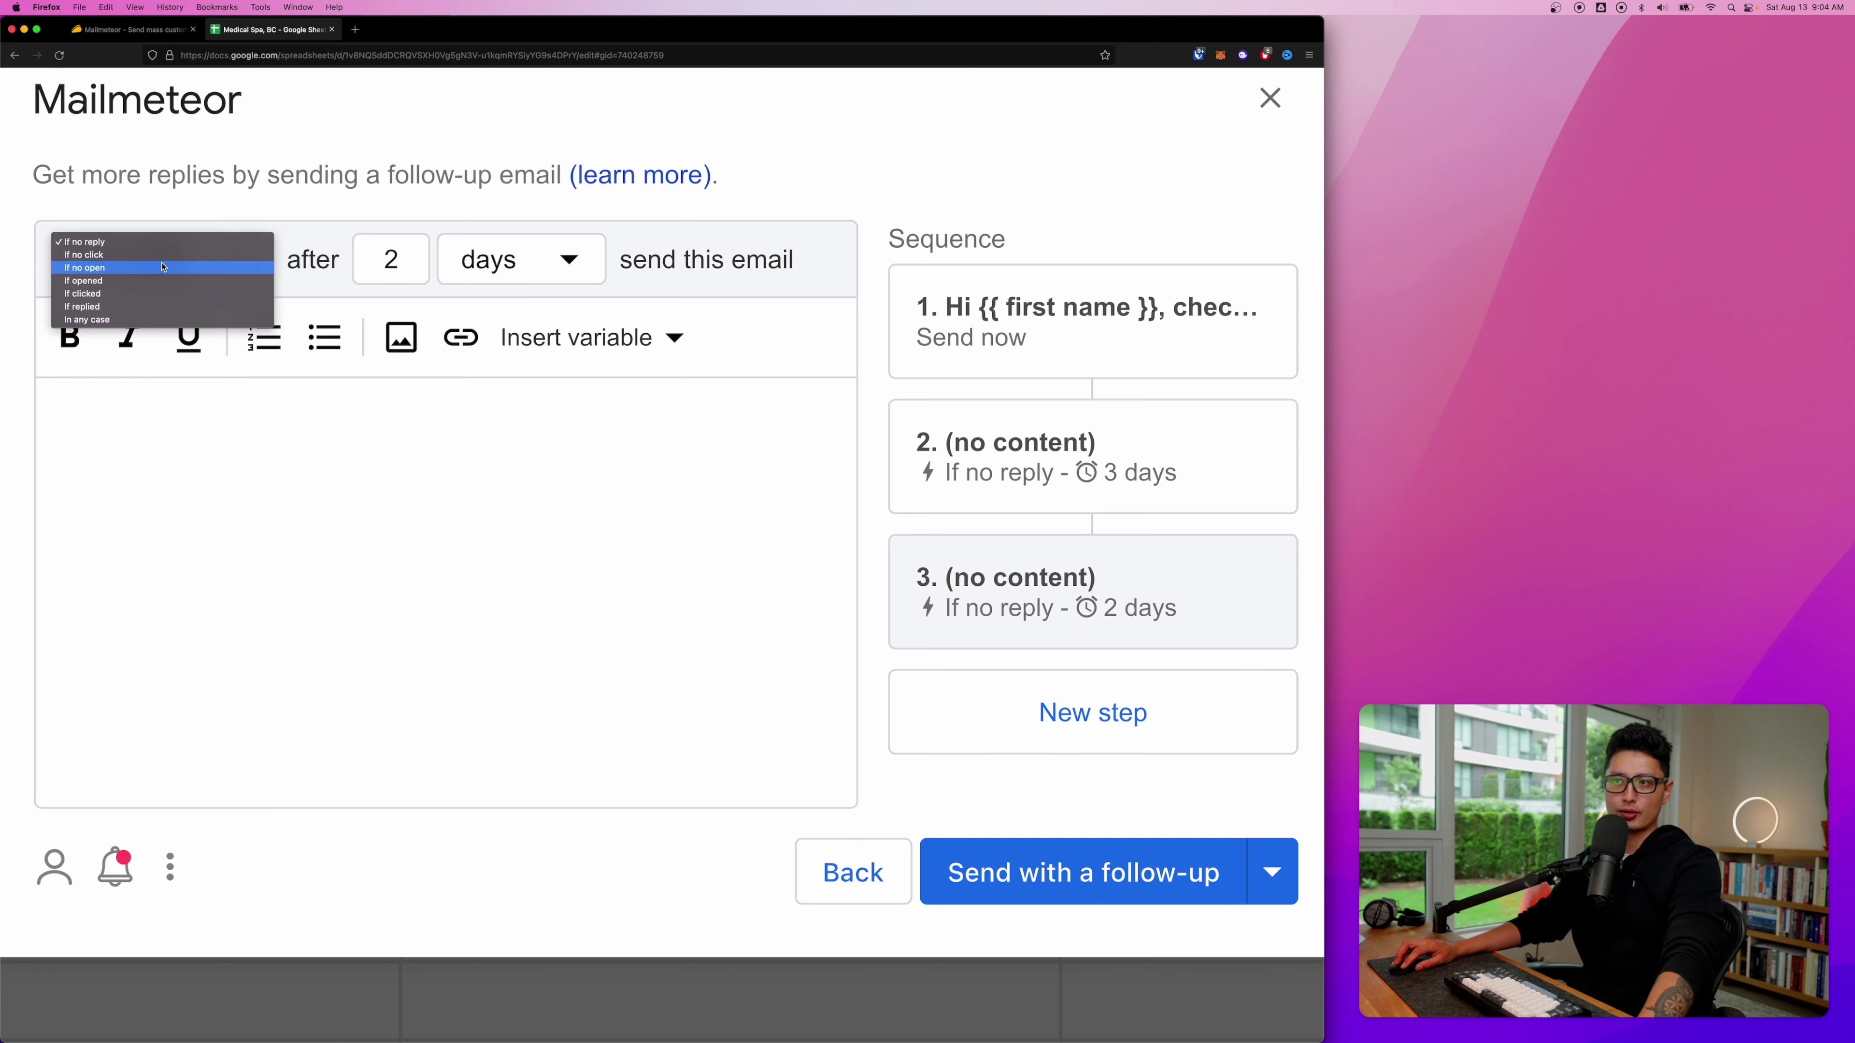
{"action": "left_click", "coordinate": [163, 268]}
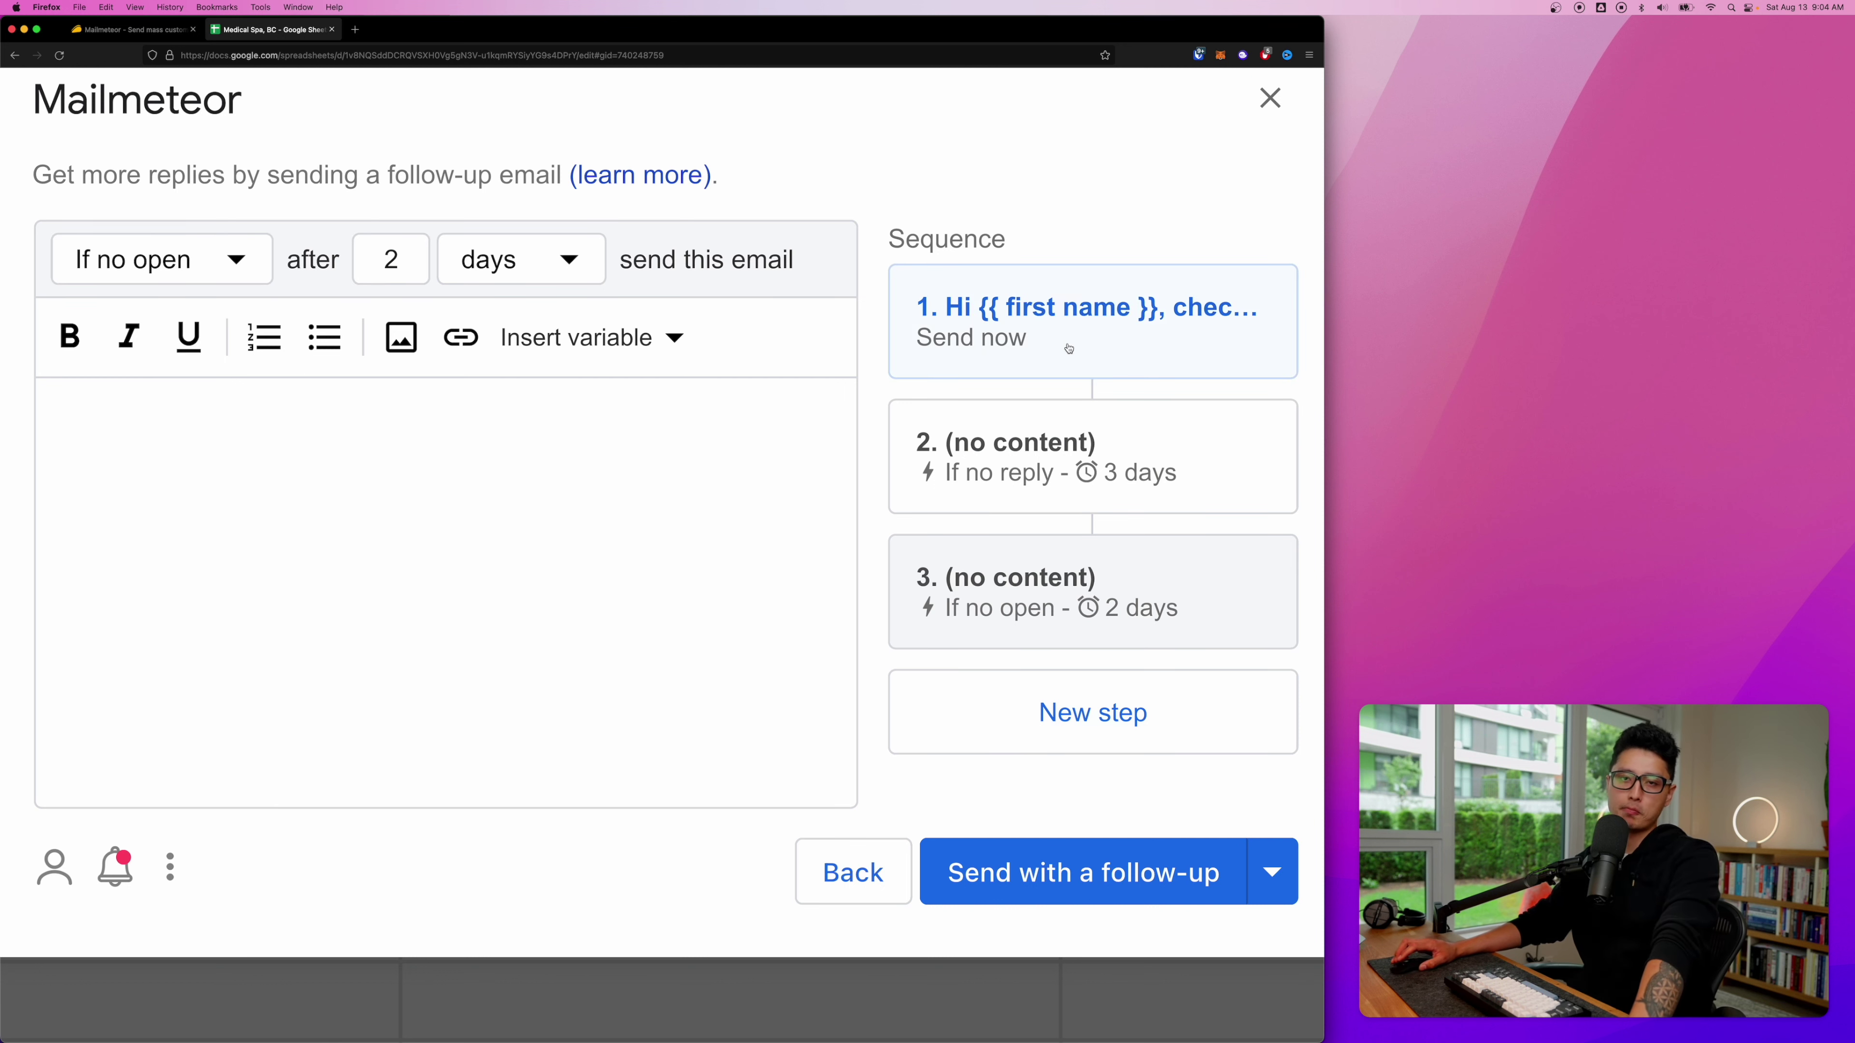
{"action": "key", "text": "super+0"}
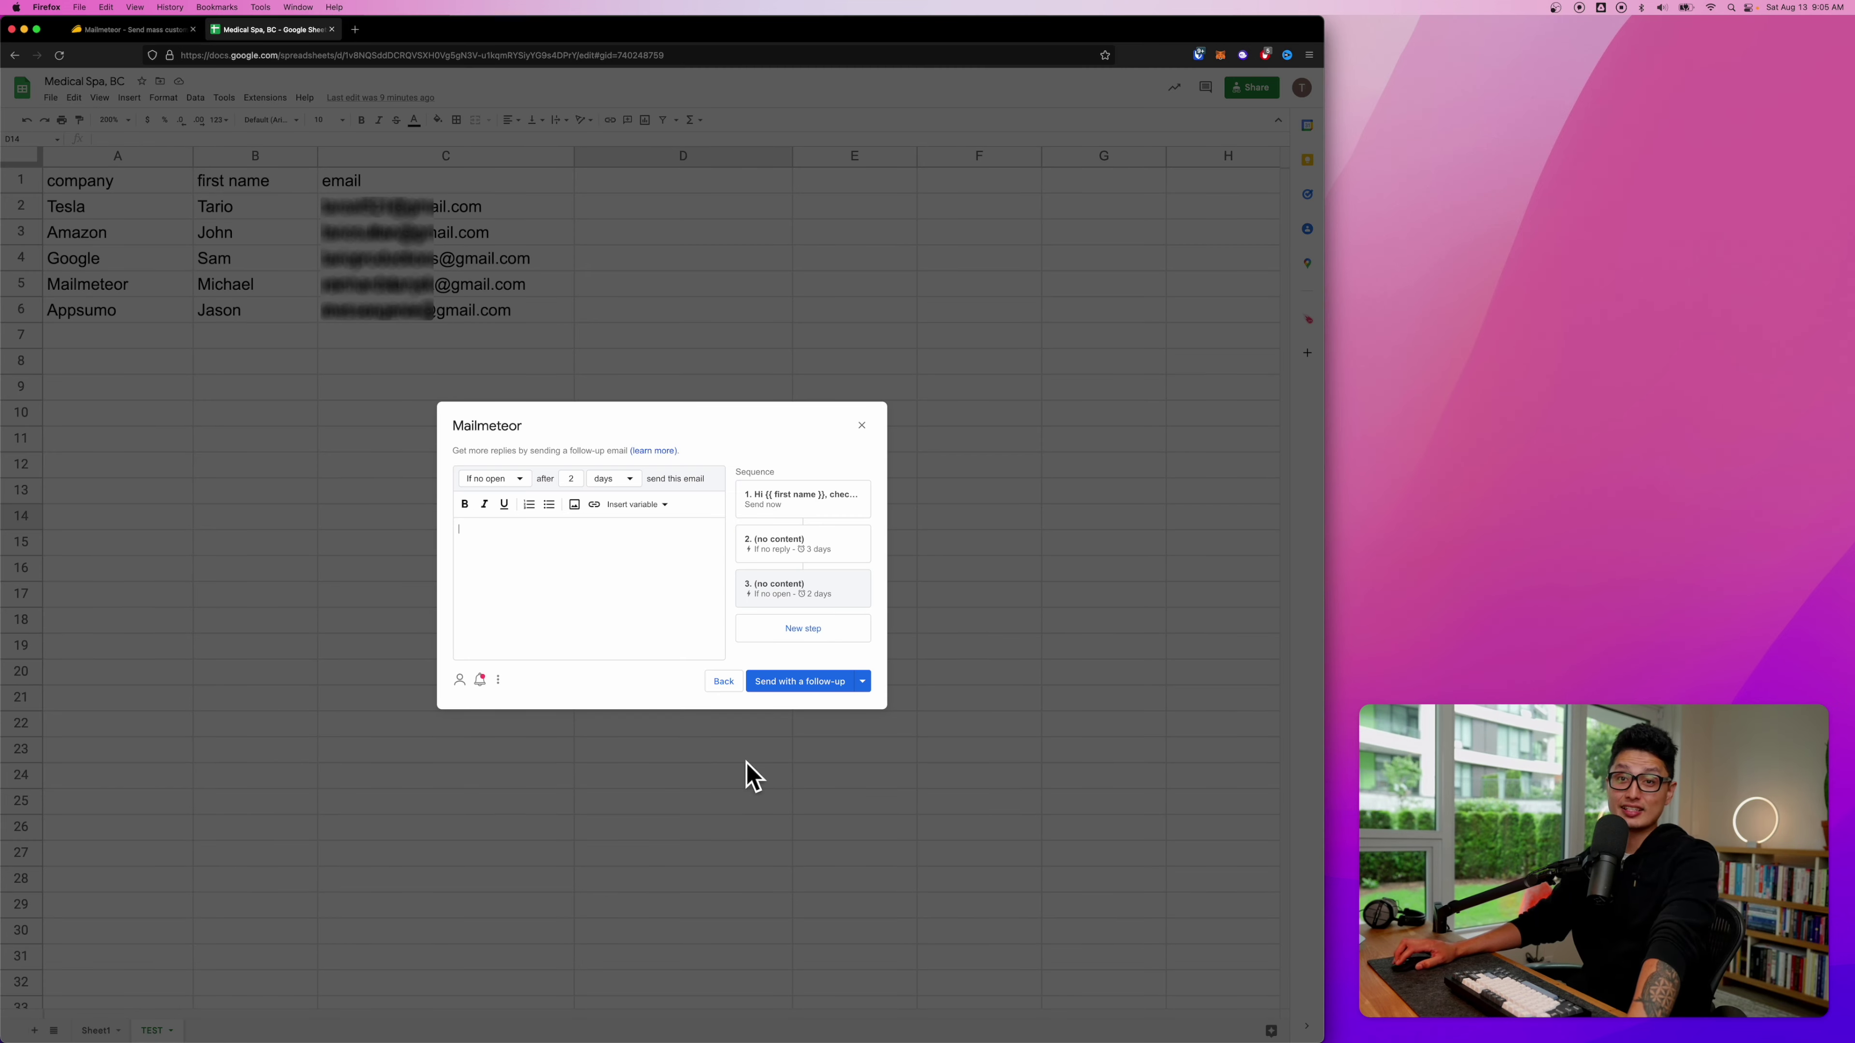
{"action": "left_click", "coordinate": [860, 682]}
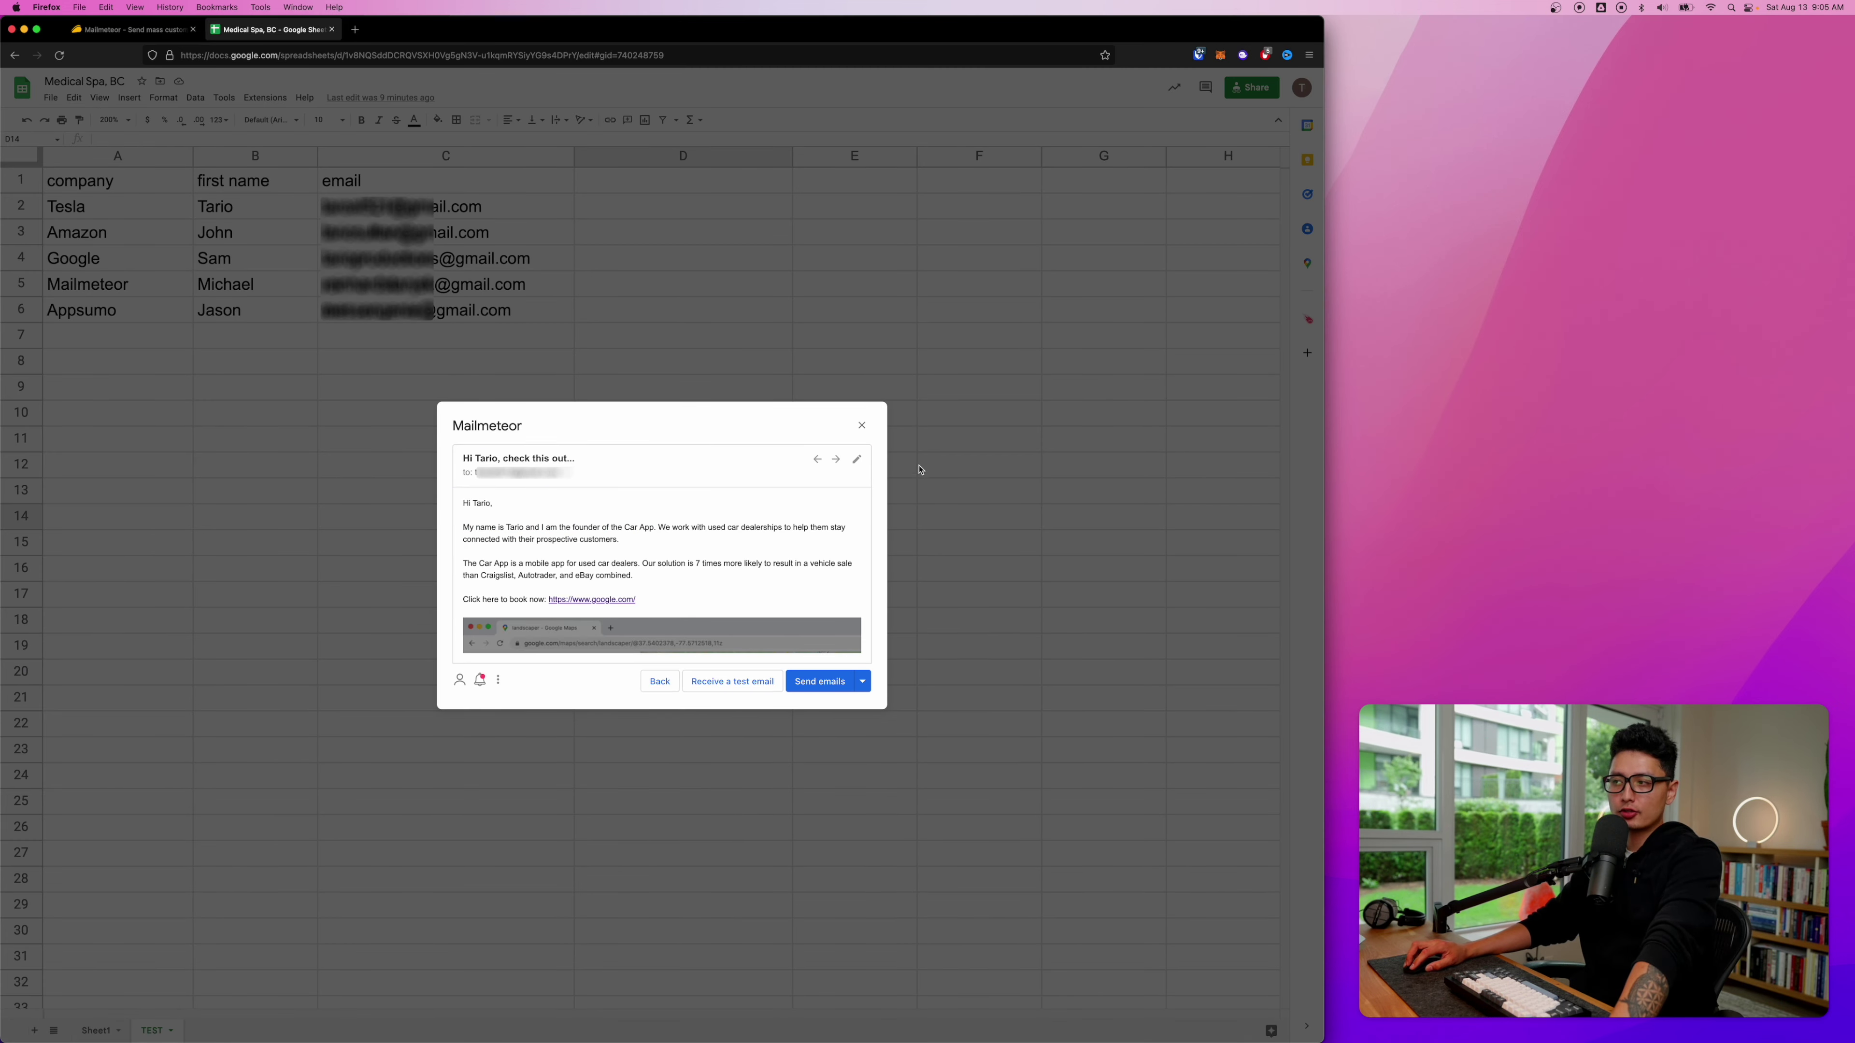
Step: Preview each recipient's personalised email in turn, then send the campaign to all five contacts
{"action": "left_click", "coordinate": [837, 460]}
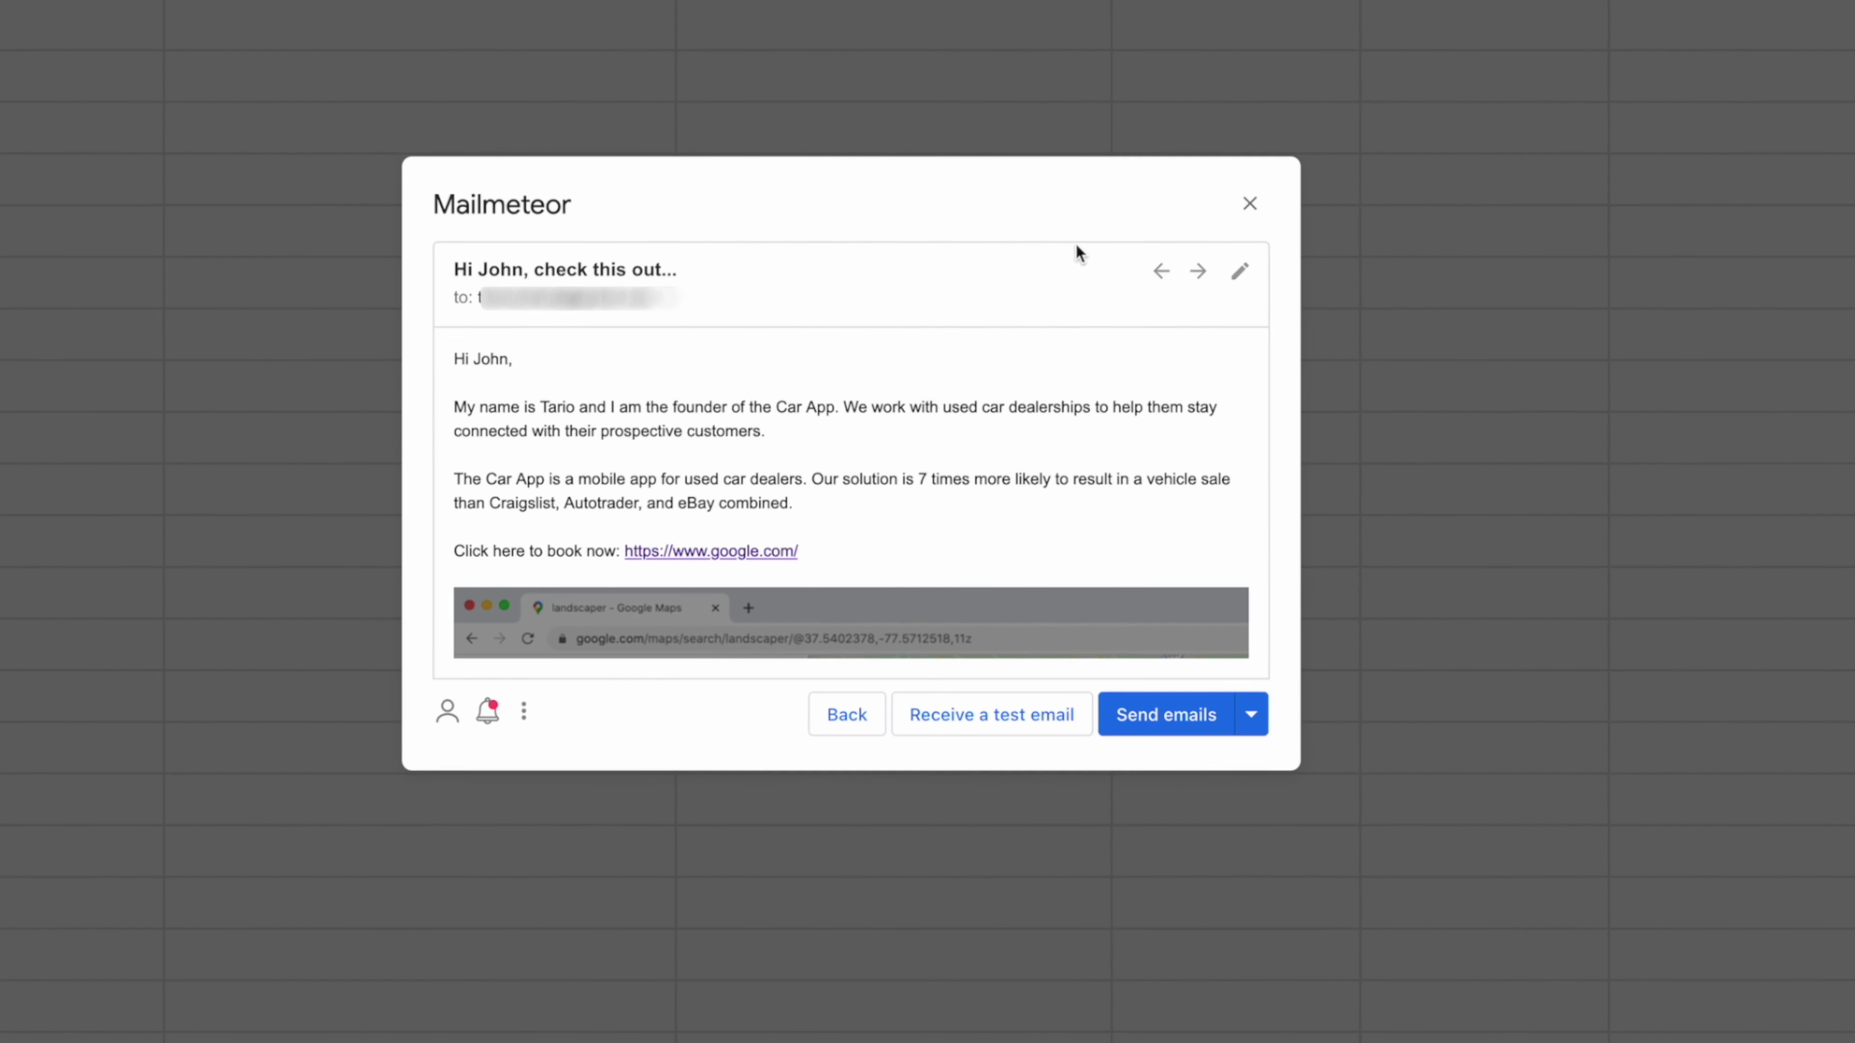
{"action": "left_click", "coordinate": [1196, 272]}
{"action": "left_click", "coordinate": [1196, 272]}
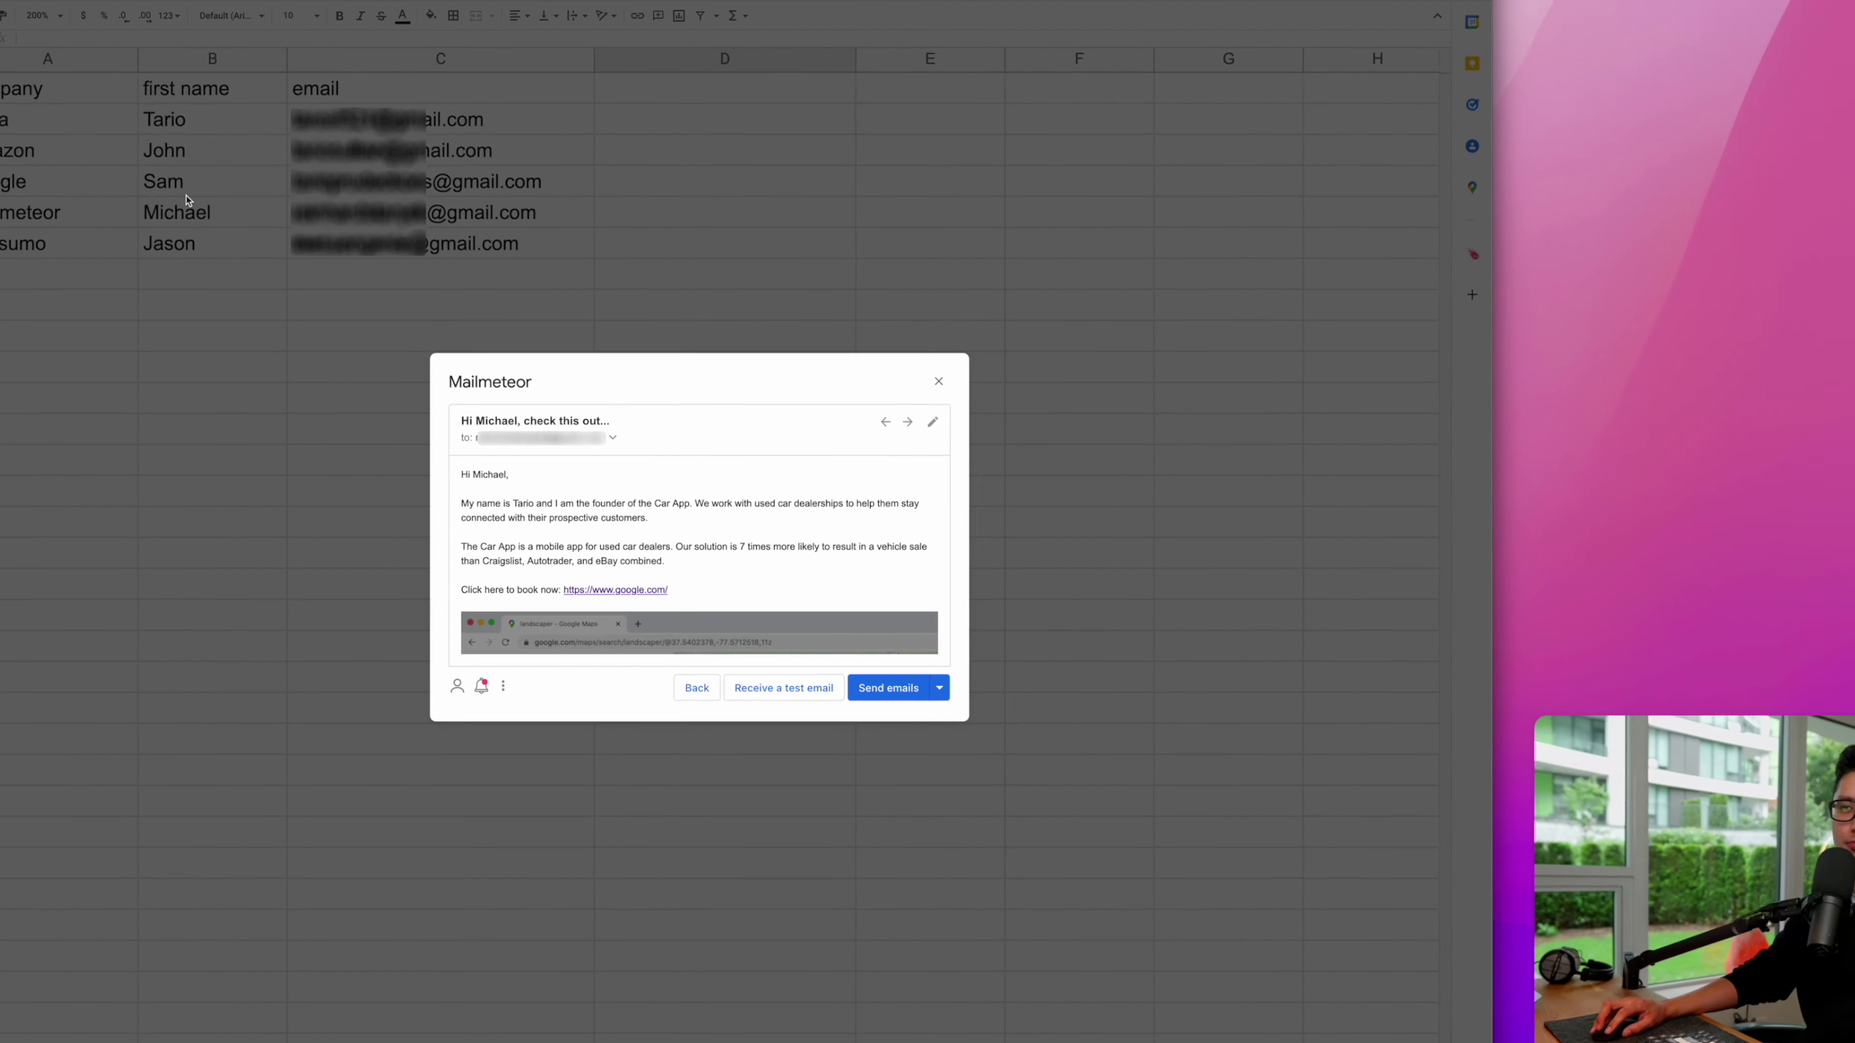
{"action": "left_click", "coordinate": [907, 422]}
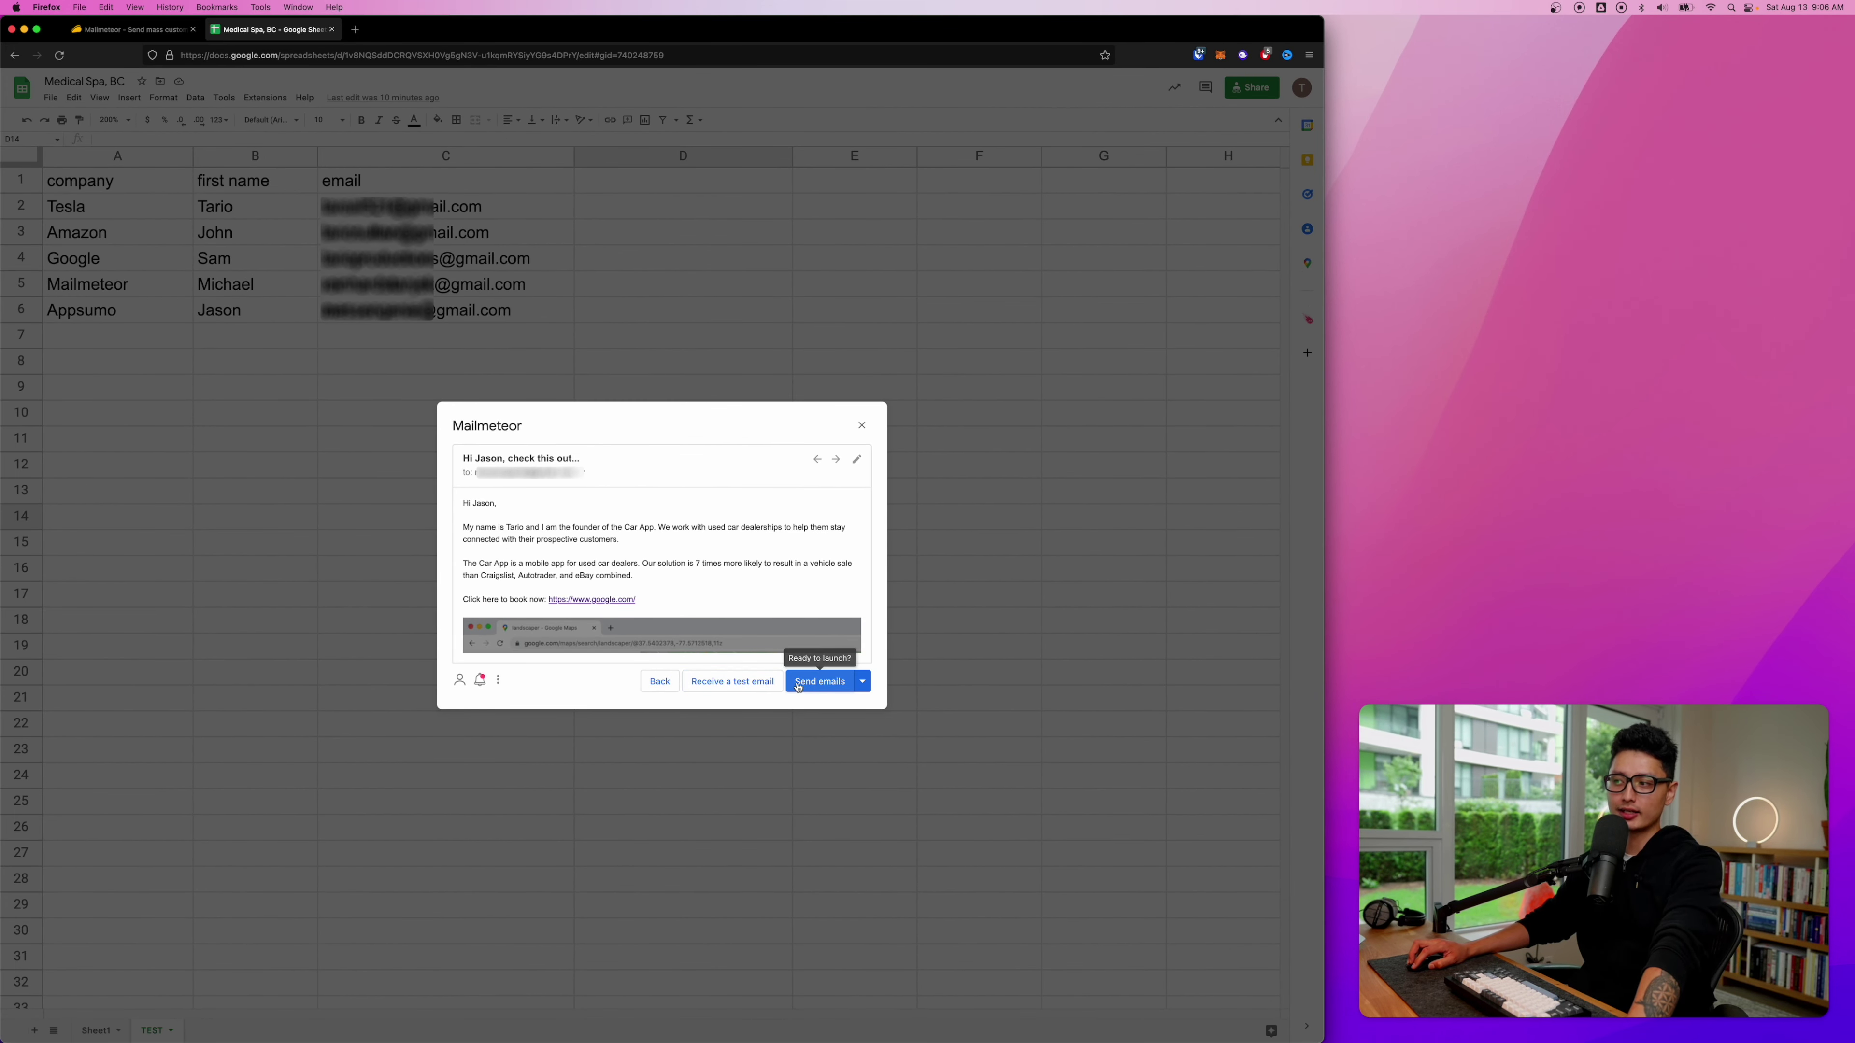
{"action": "left_click", "coordinate": [822, 684]}
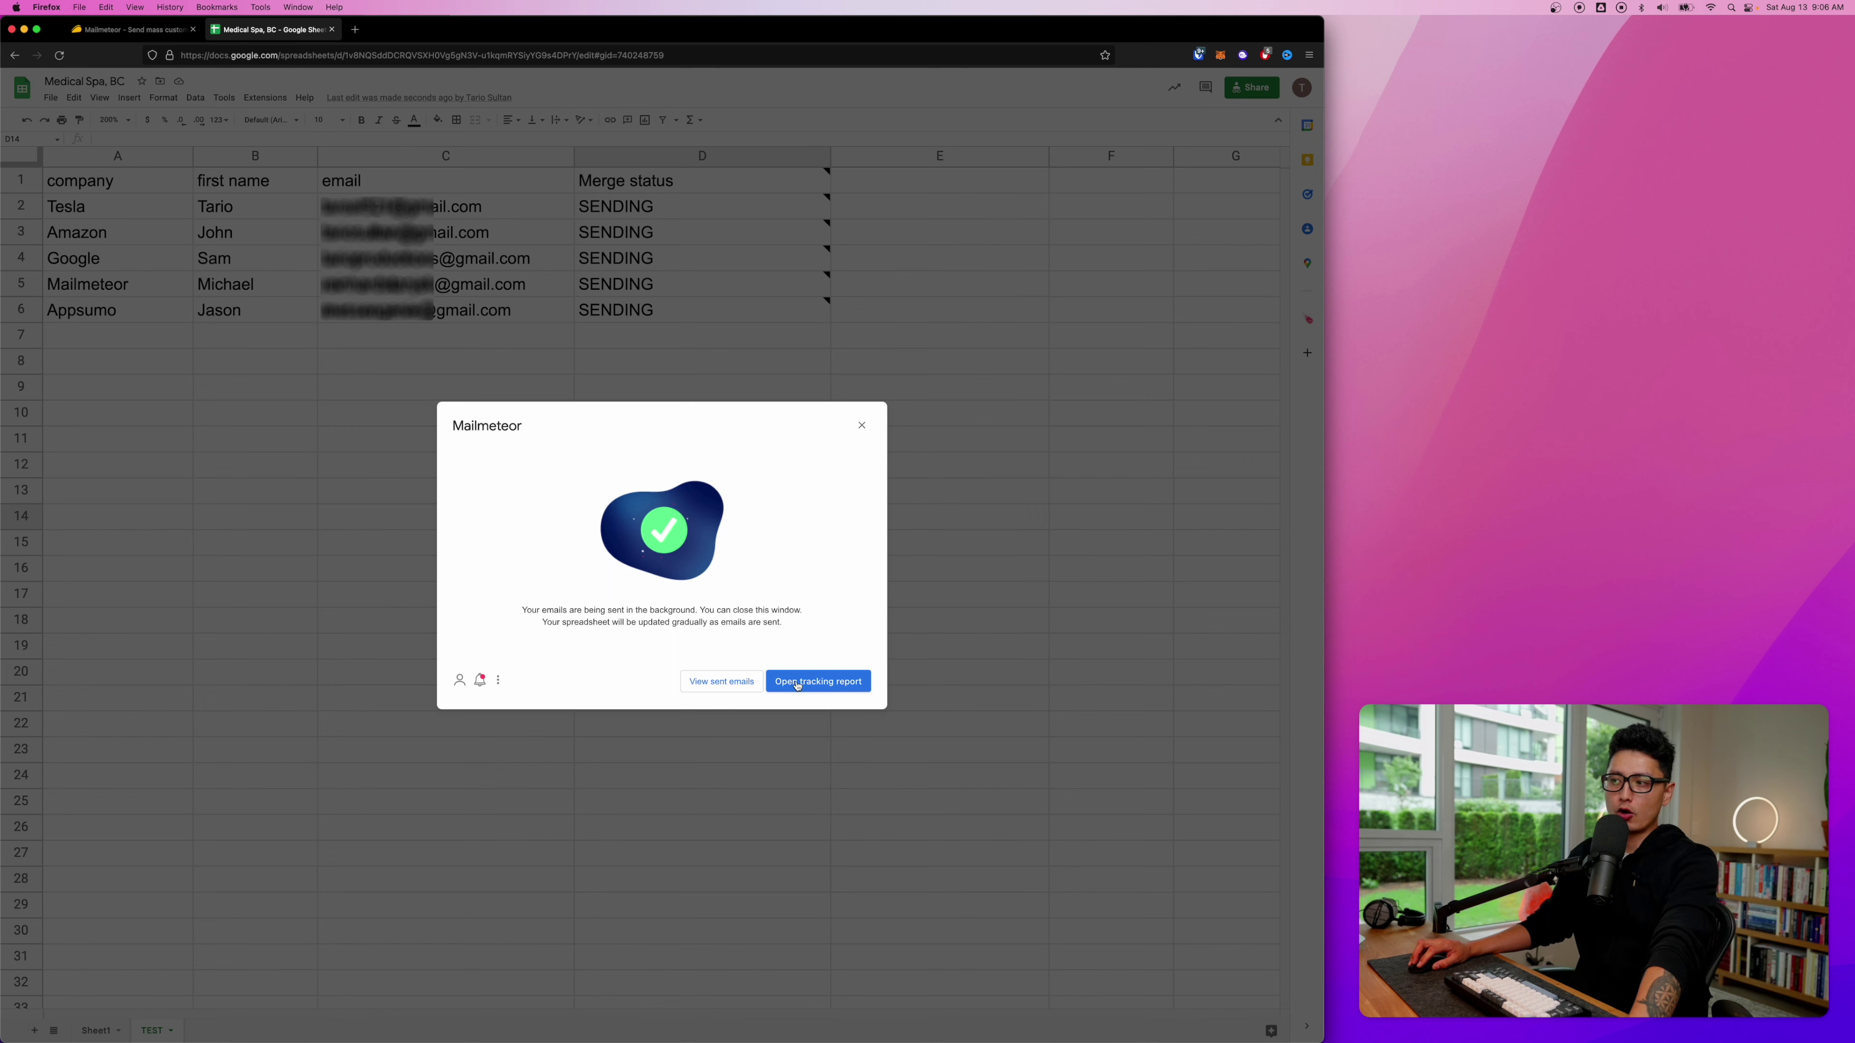
{"action": "left_click", "coordinate": [831, 684]}
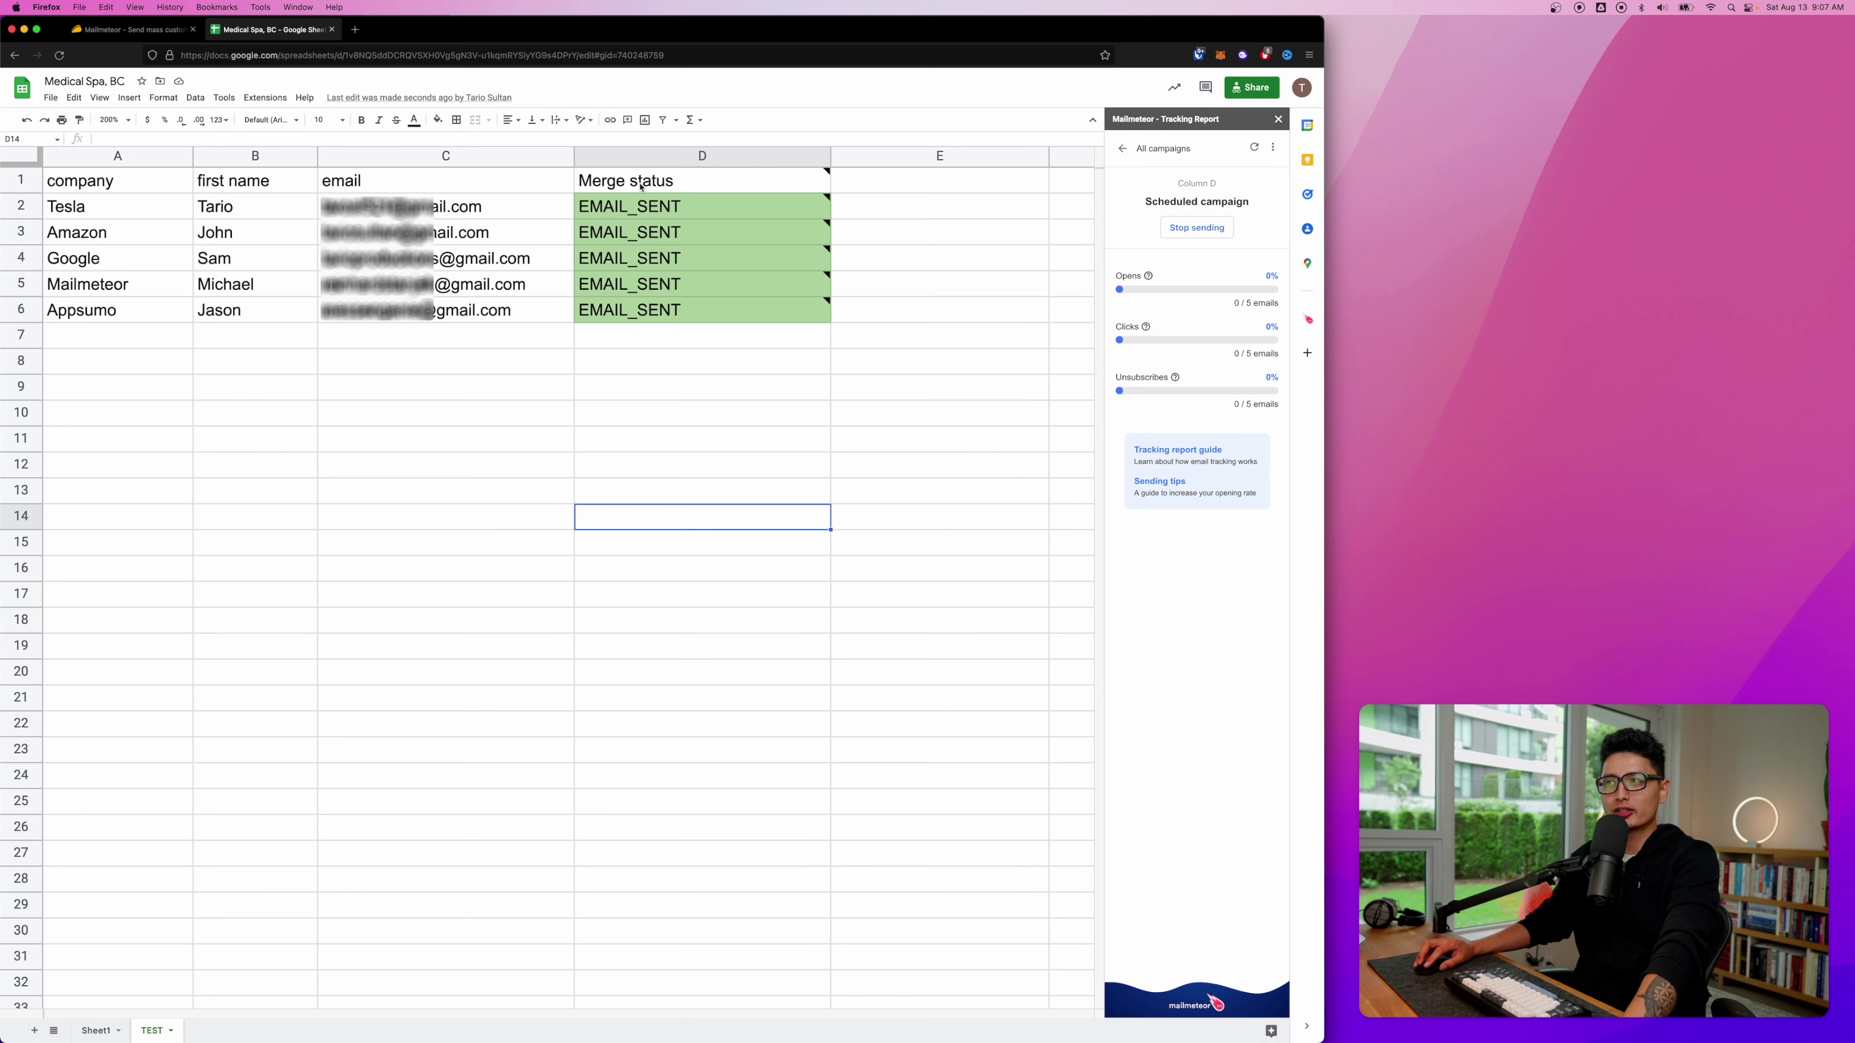
Step: Open the Mail app to check the inbox for the sent campaign
{"action": "mouse_move", "coordinate": [637, 203]}
{"action": "mouse_move", "coordinate": [652, 1021]}
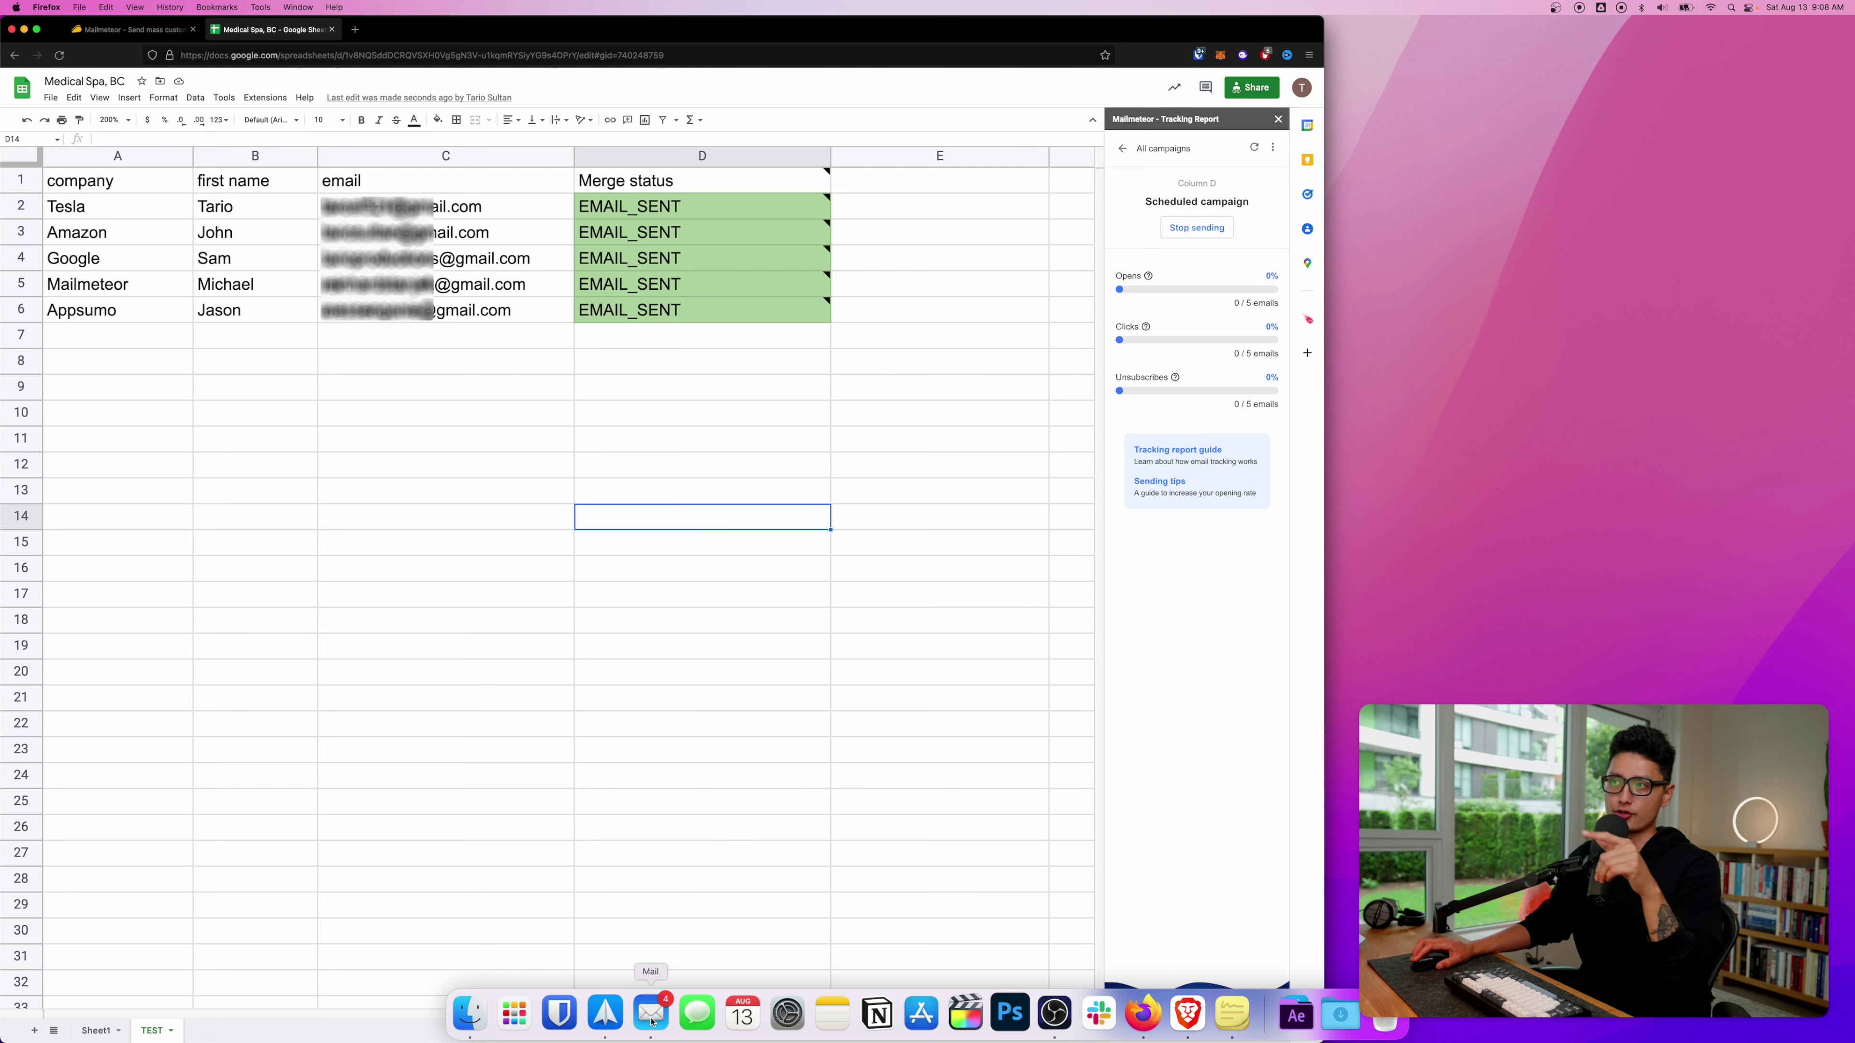
{"action": "left_click", "coordinate": [652, 1021]}
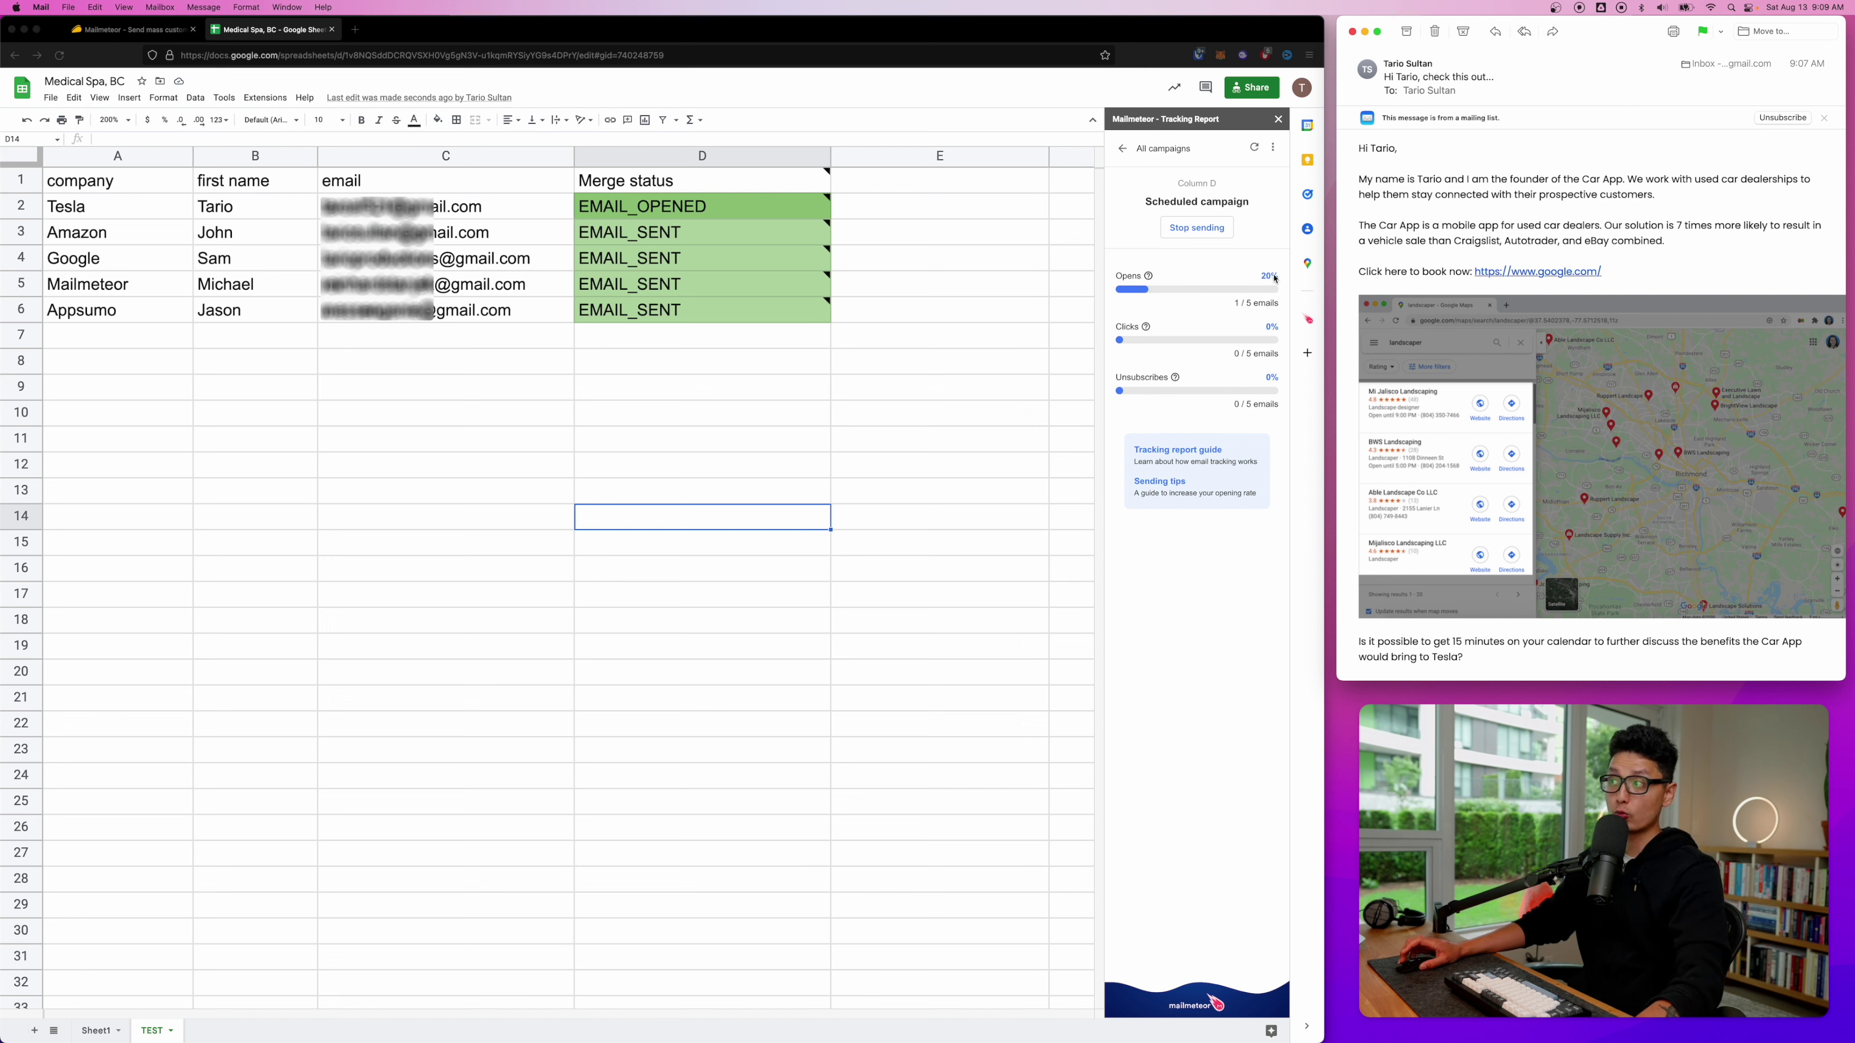
Step: Follow the google.com link in the received email, then confirm Tesla's row now shows EMAIL_CLICKED and the Clicks count
{"action": "left_click", "coordinate": [1566, 272]}
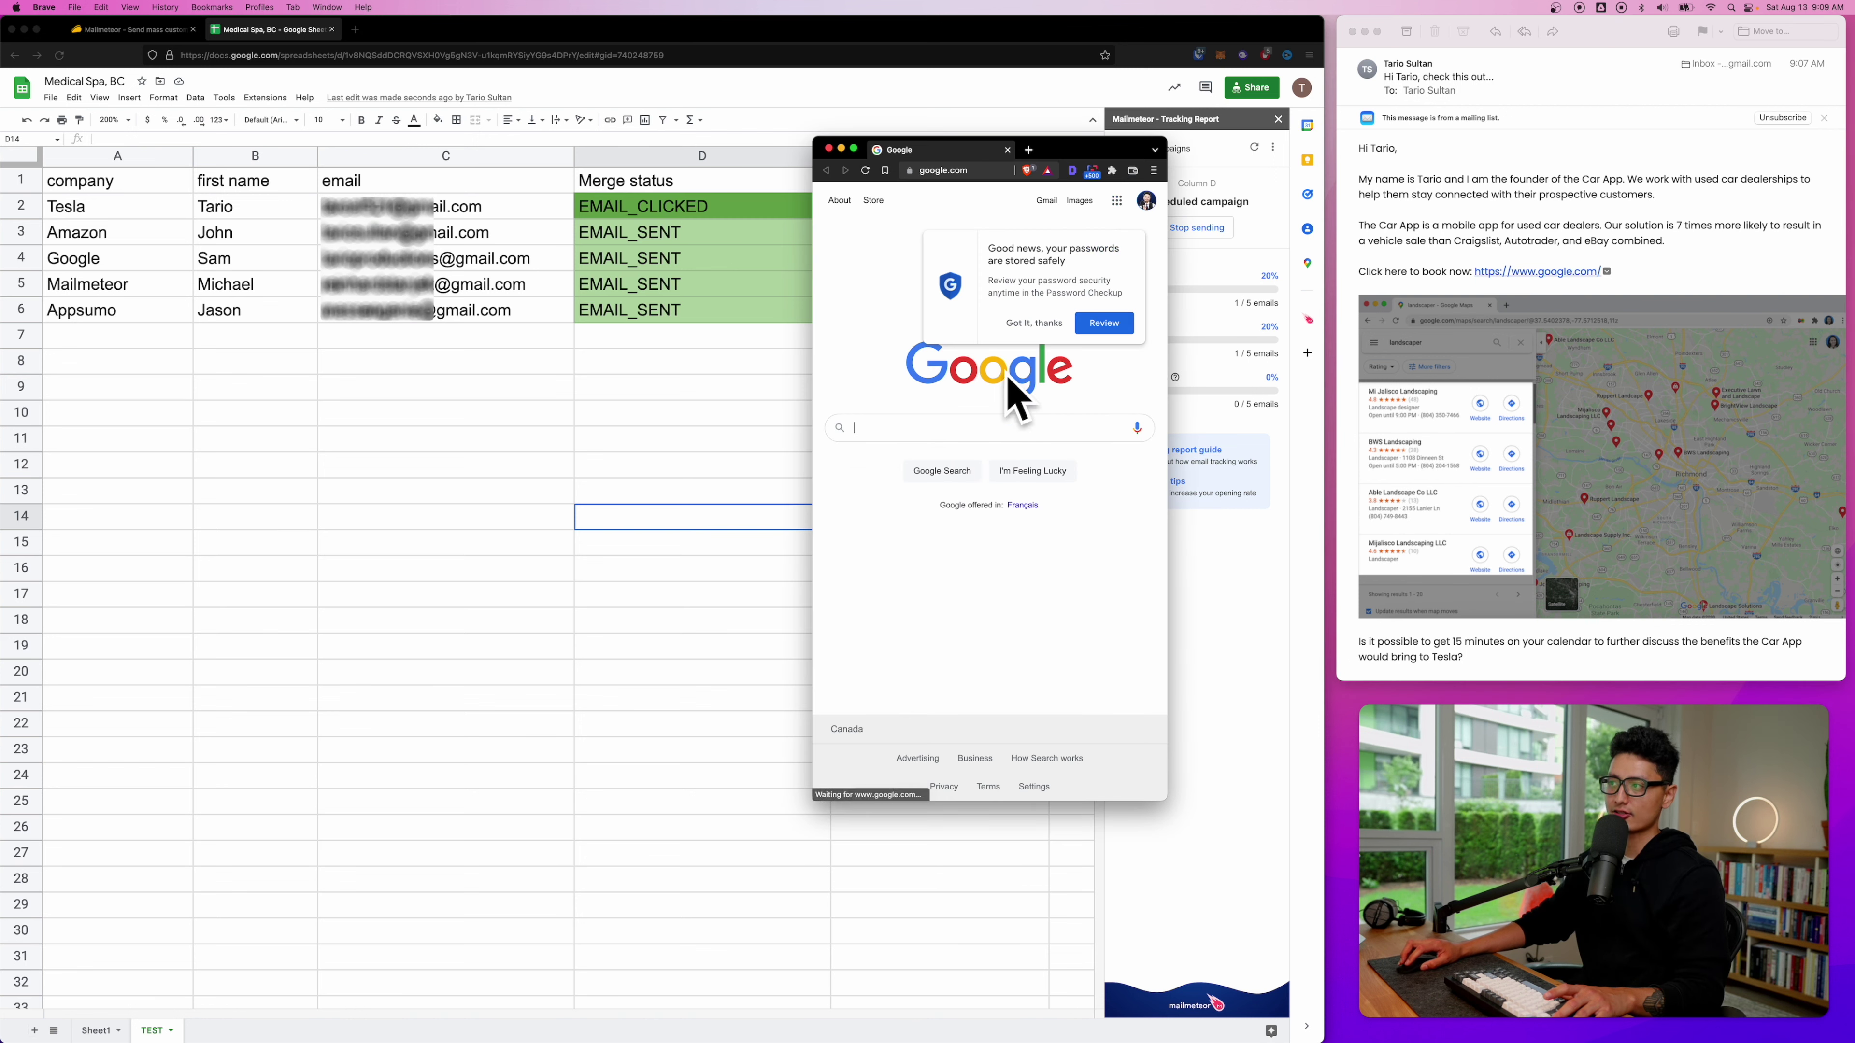
{"action": "left_click", "coordinate": [1009, 151]}
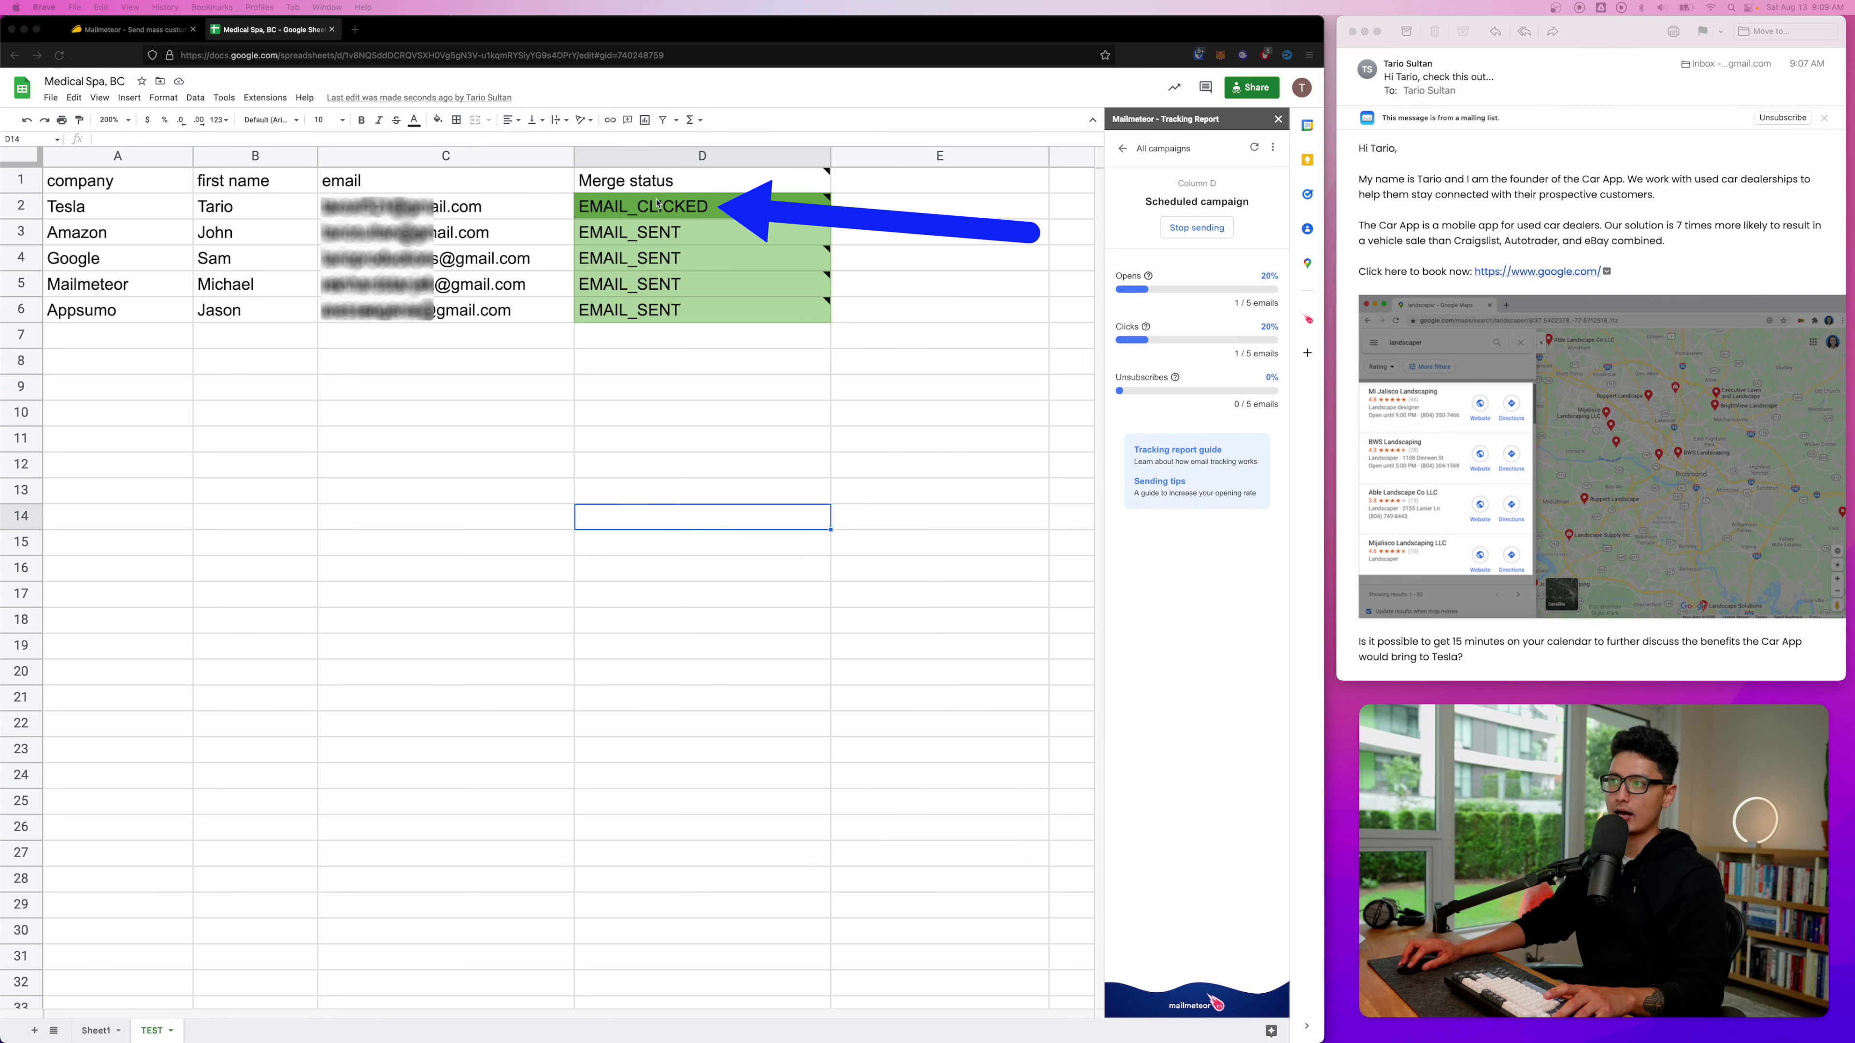
{"action": "left_click", "coordinate": [678, 220]}
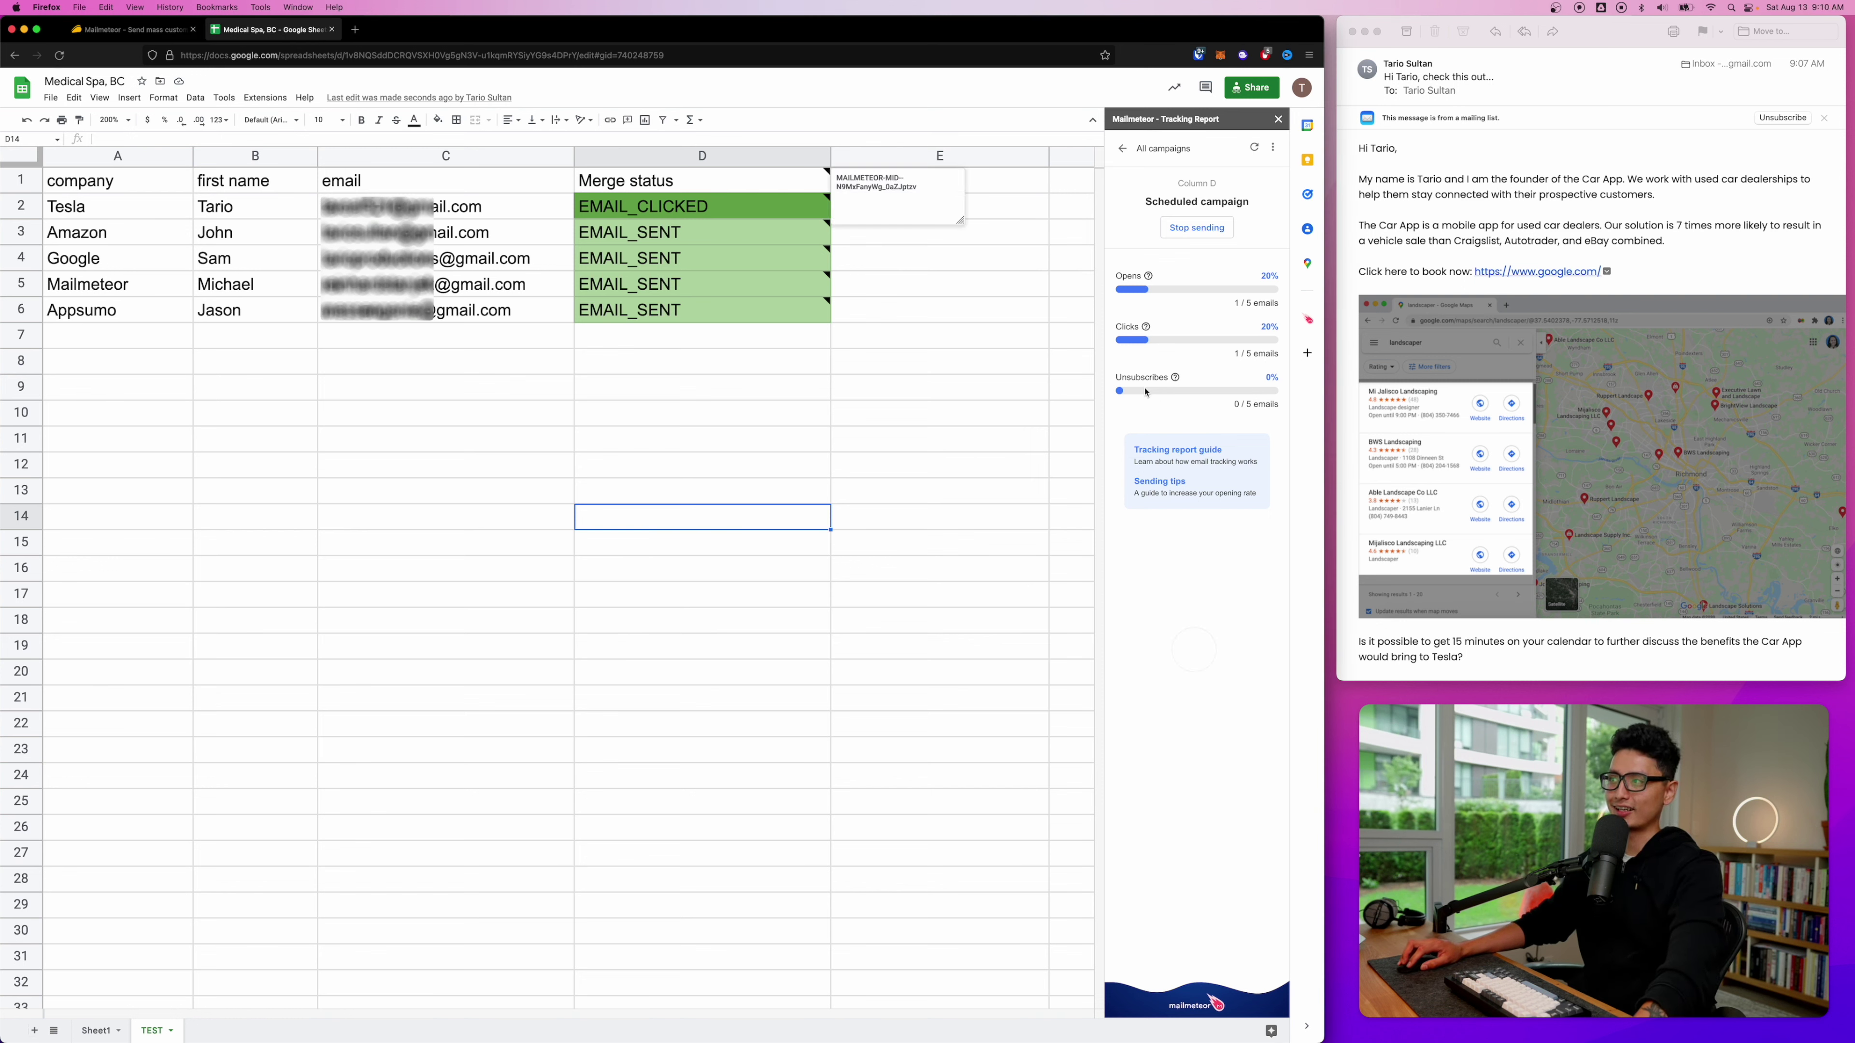
{"action": "left_click_drag", "start_coordinate": [1119, 326], "coordinate": [1269, 322]}
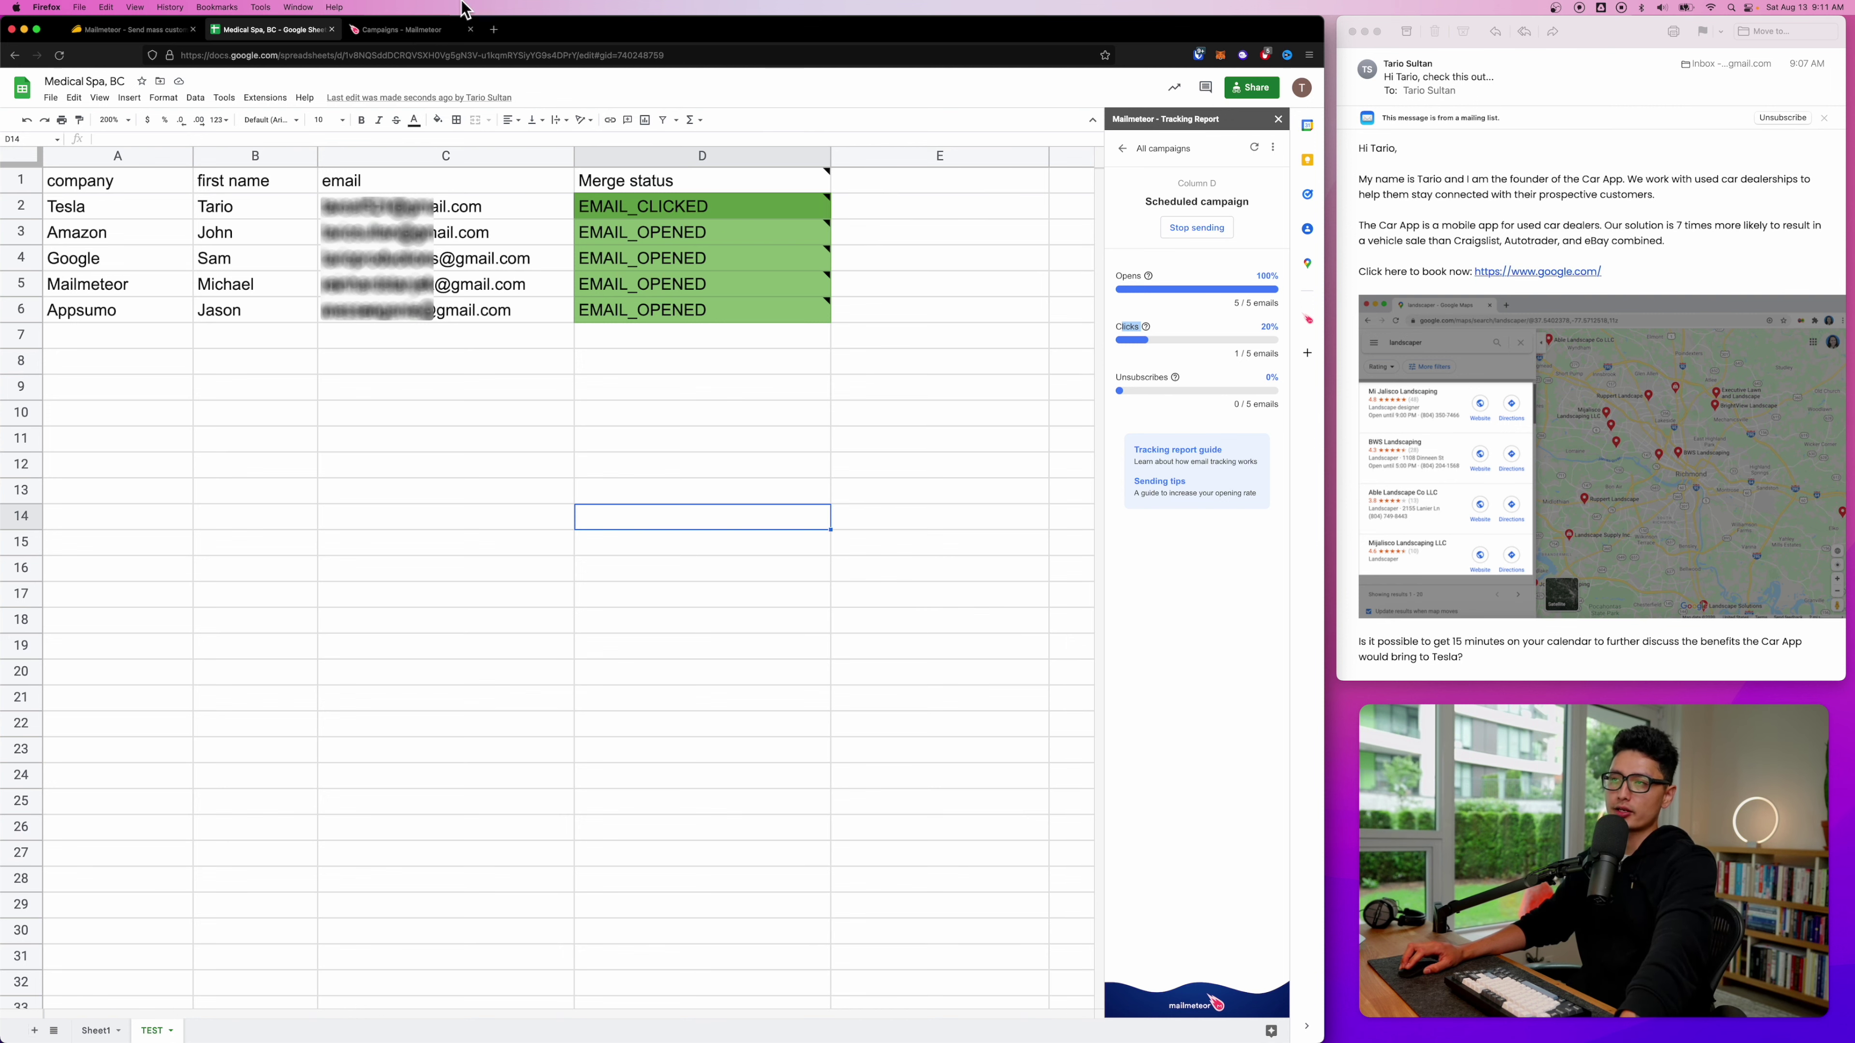
Step: Open the campaign overview (5/5 sent, 5 opens, 1 click) and review Recent activity and the Actions menu
{"action": "left_click", "coordinate": [402, 30]}
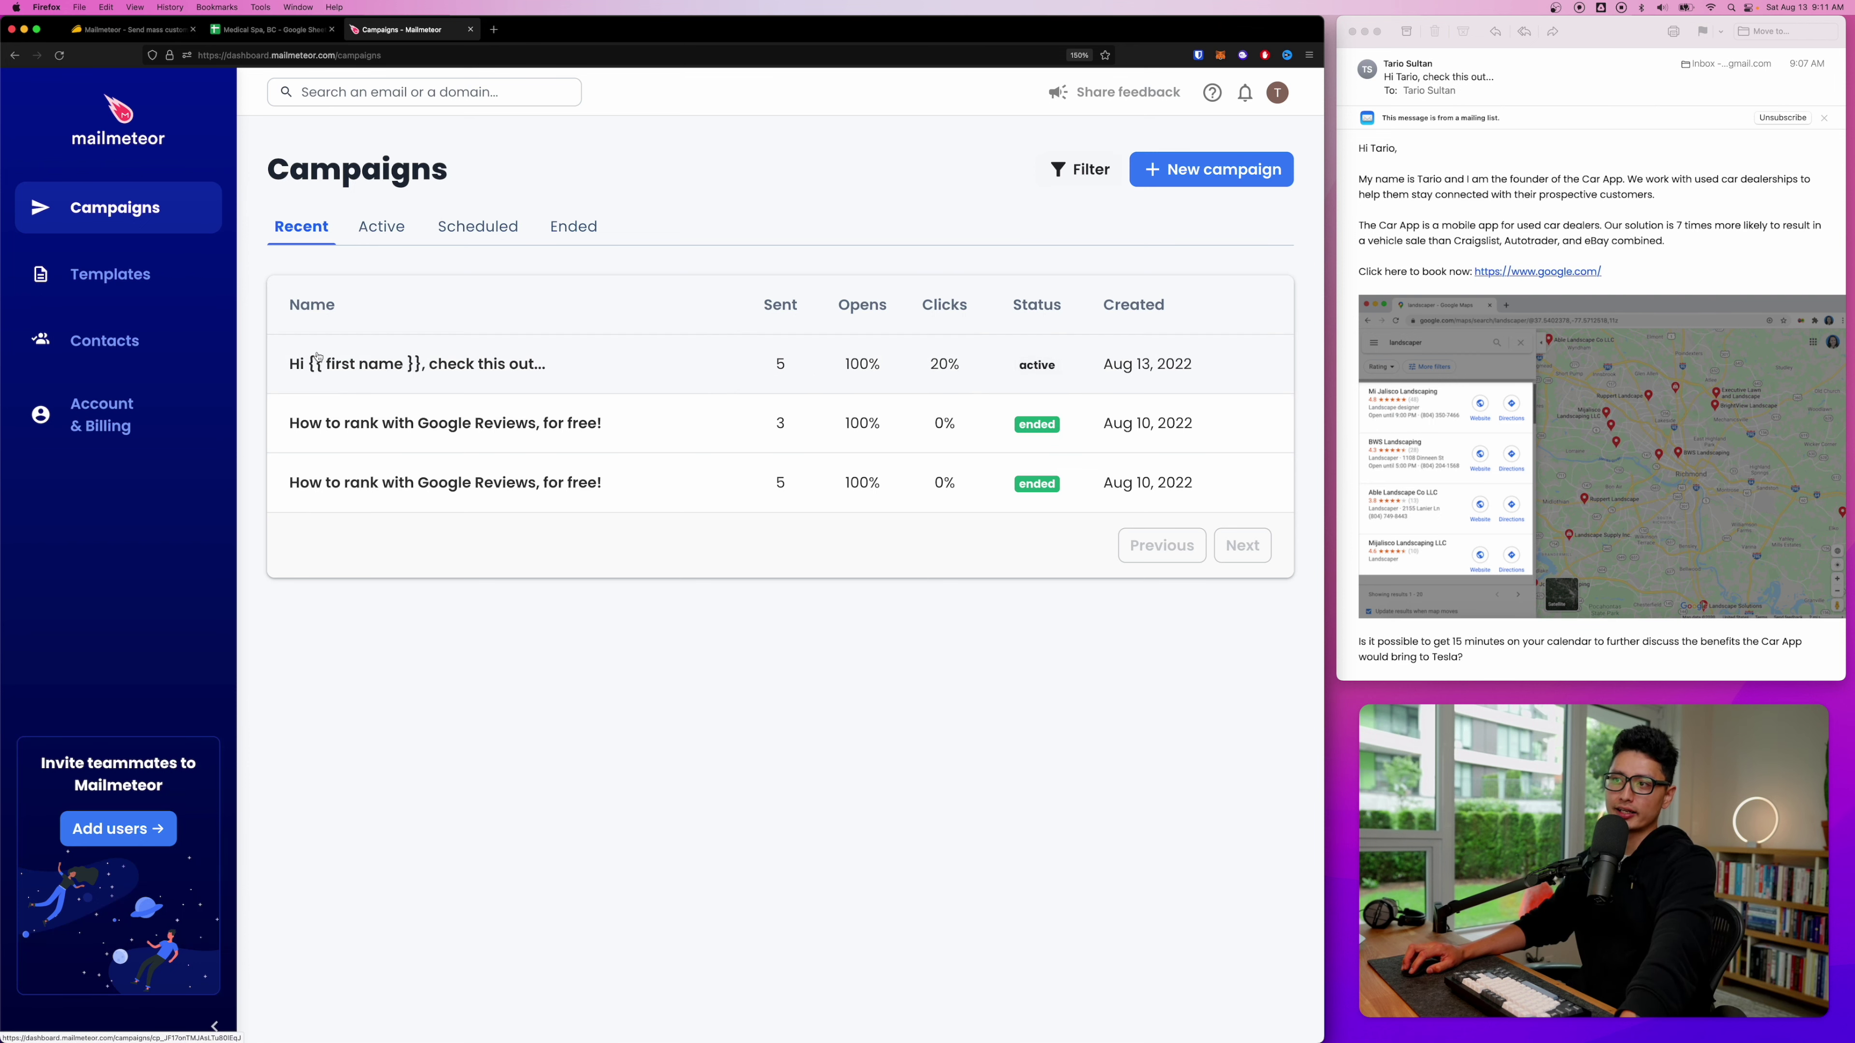
{"action": "left_click", "coordinate": [293, 349]}
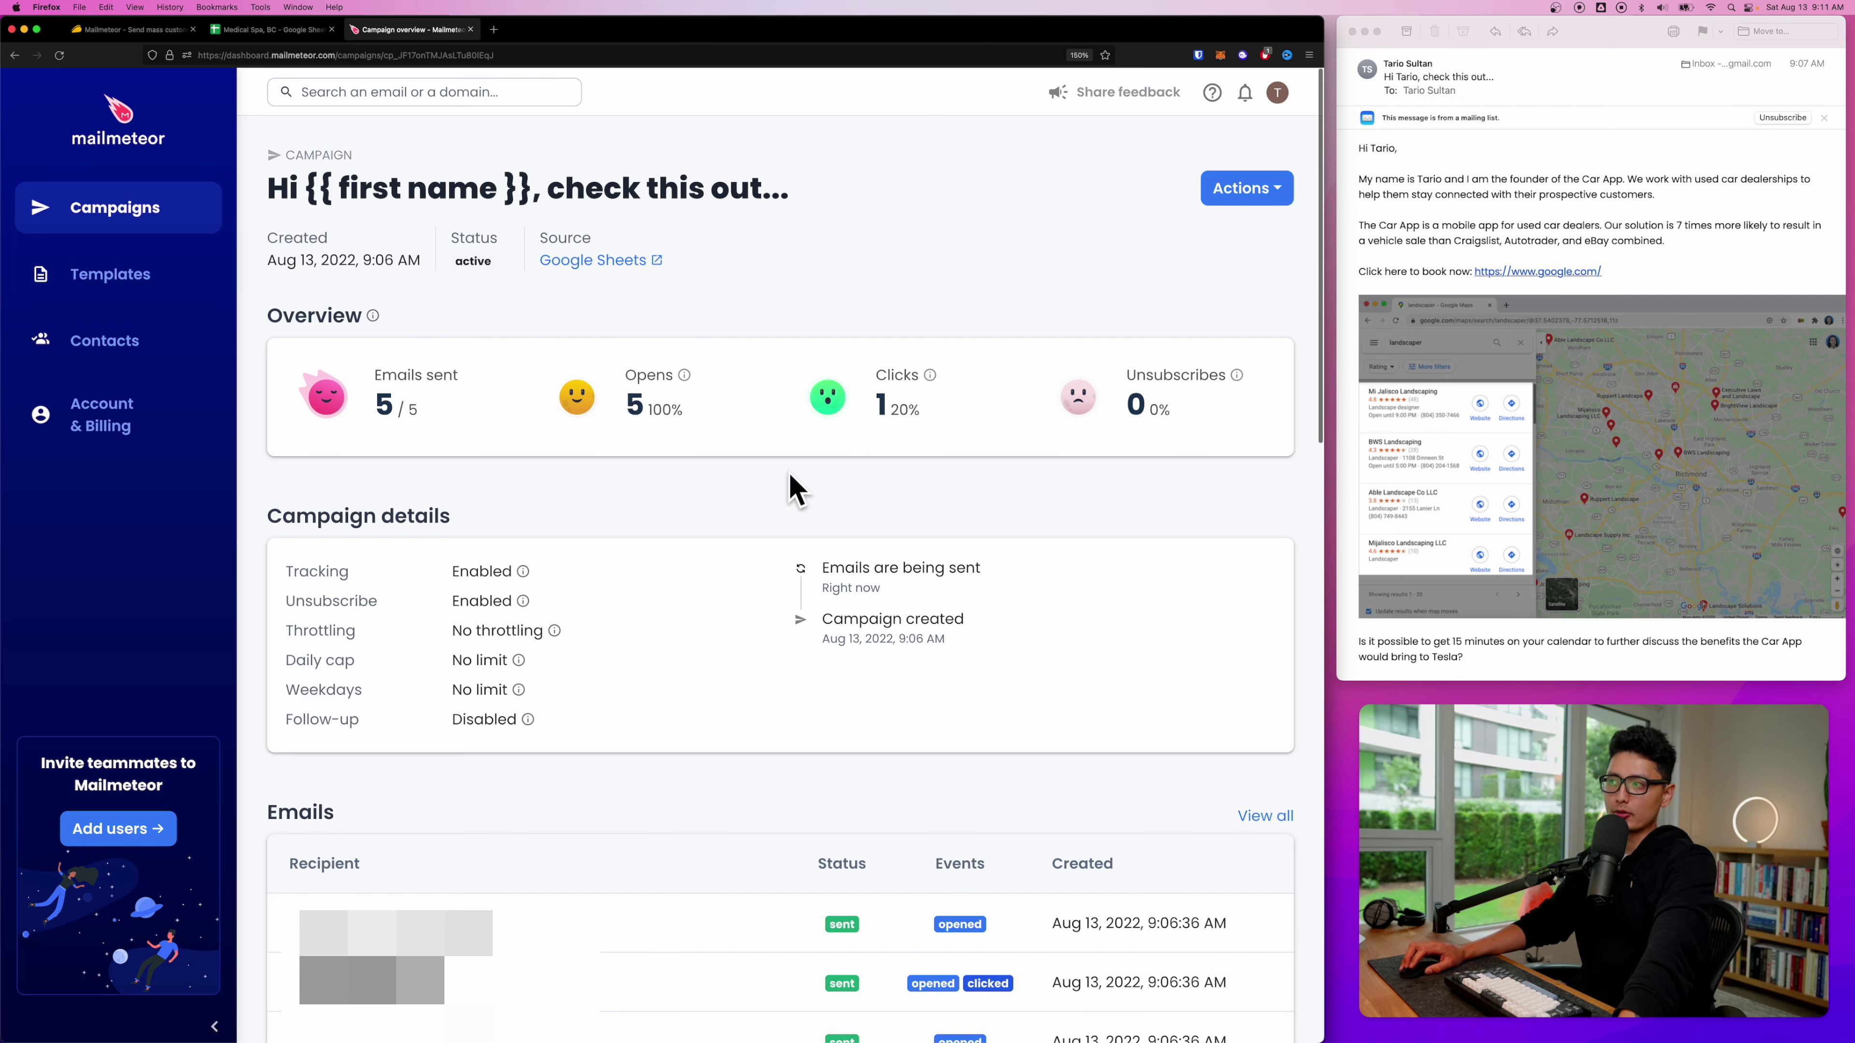
{"action": "scroll", "coordinate": [791, 489], "scroll_direction": "down", "scroll_amount": 15}
{"action": "left_click_drag", "start_coordinate": [263, 188], "coordinate": [429, 188]}
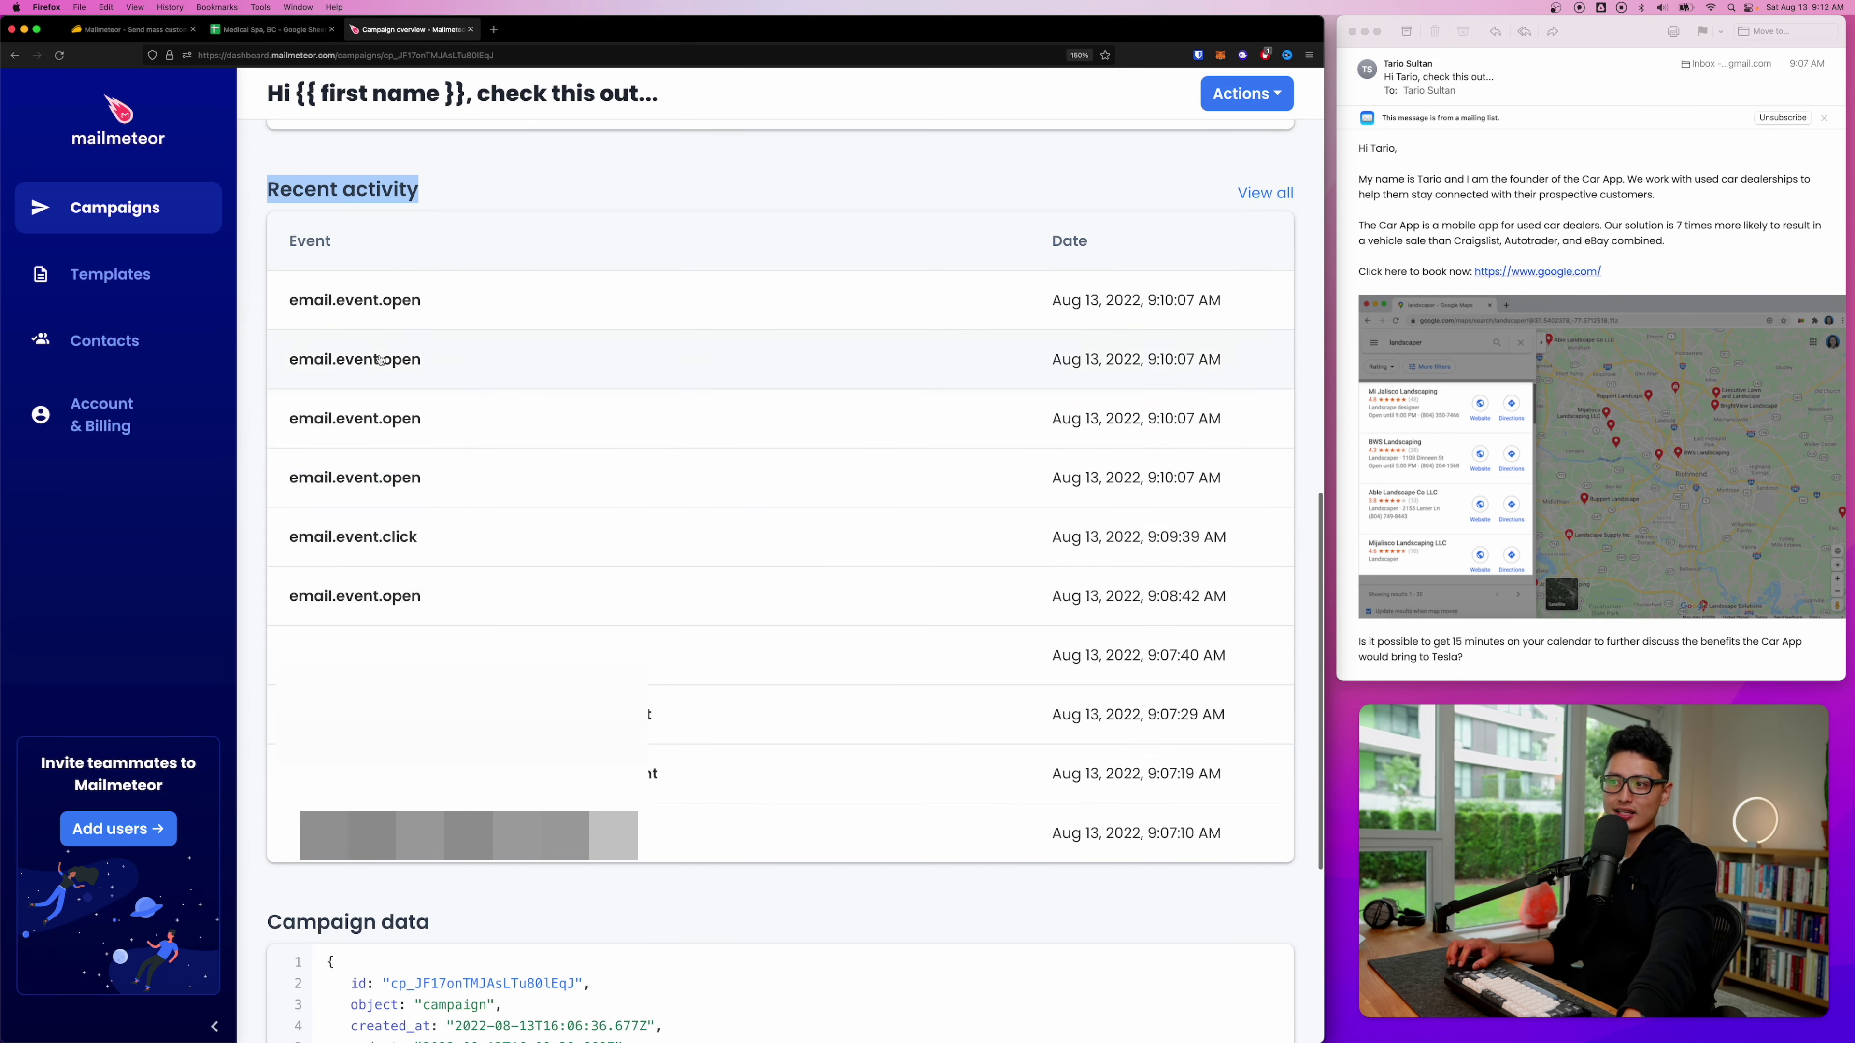
{"action": "scroll", "coordinate": [440, 575], "scroll_direction": "up", "scroll_amount": 15}
{"action": "left_click", "coordinate": [1275, 182]}
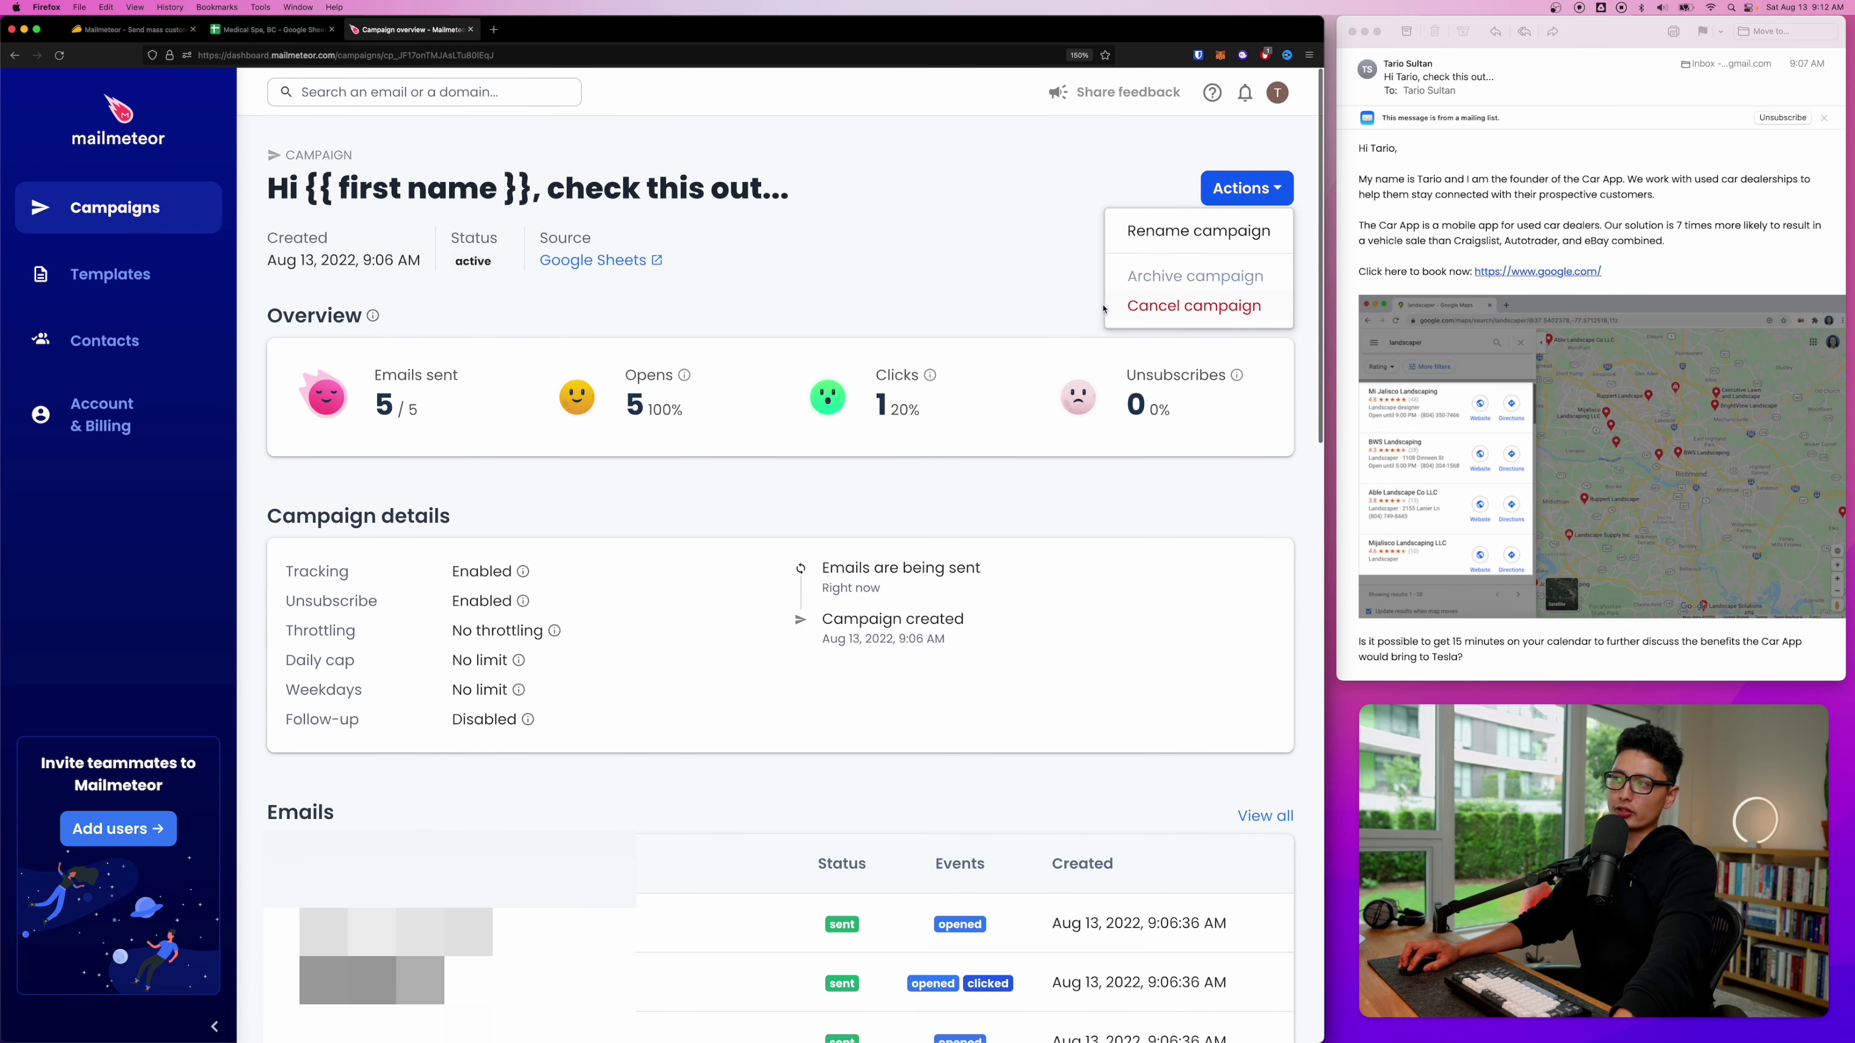
{"action": "left_click", "coordinate": [955, 273]}
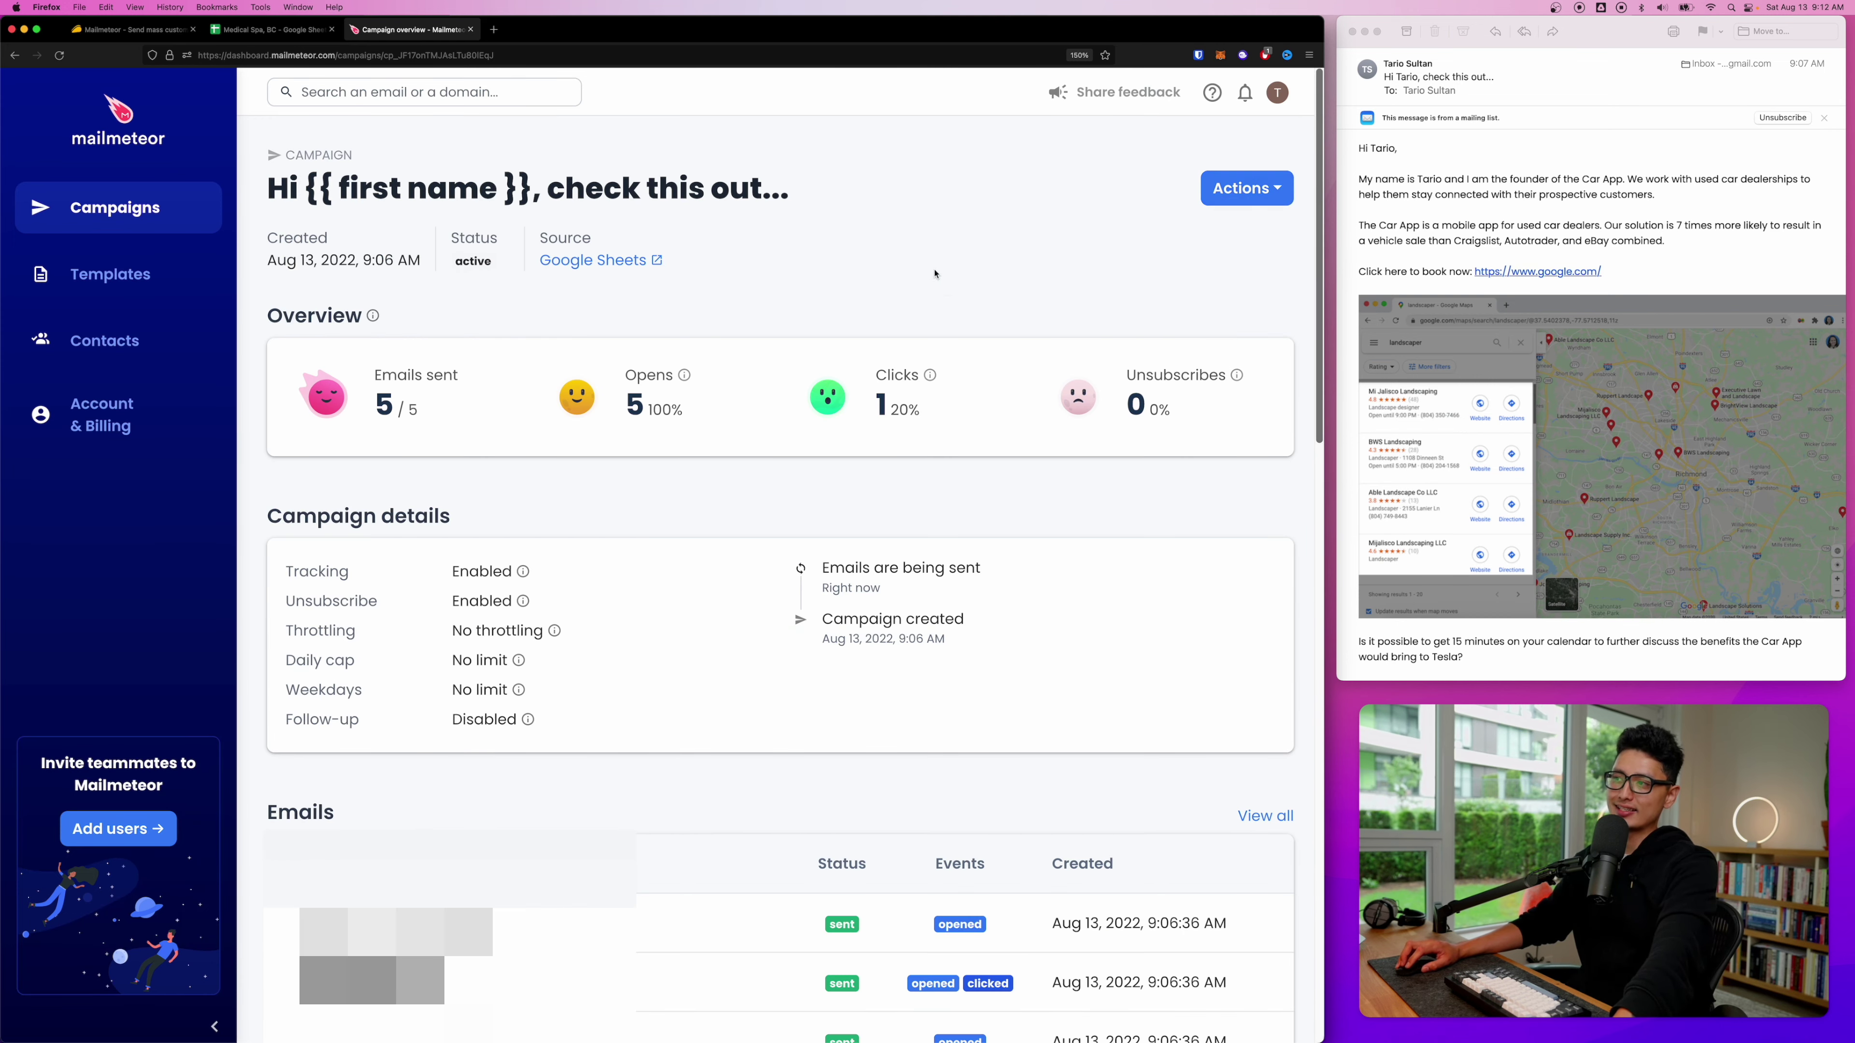